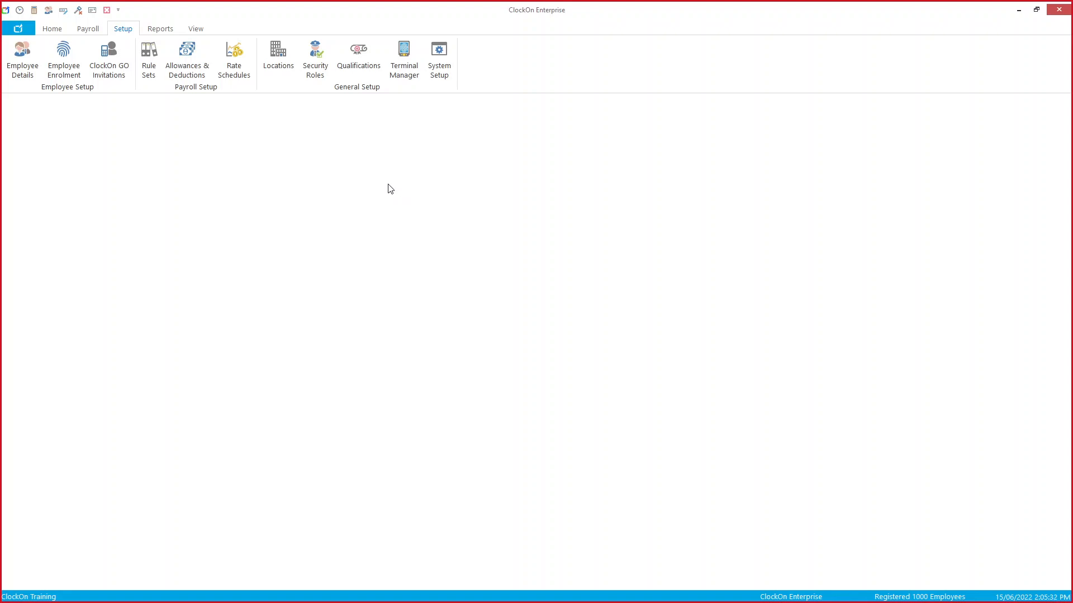
Step: Start a payroll run, select the 1/06/2022 monthly pay period row and continue
{"action": "left_click", "coordinate": [88, 30]}
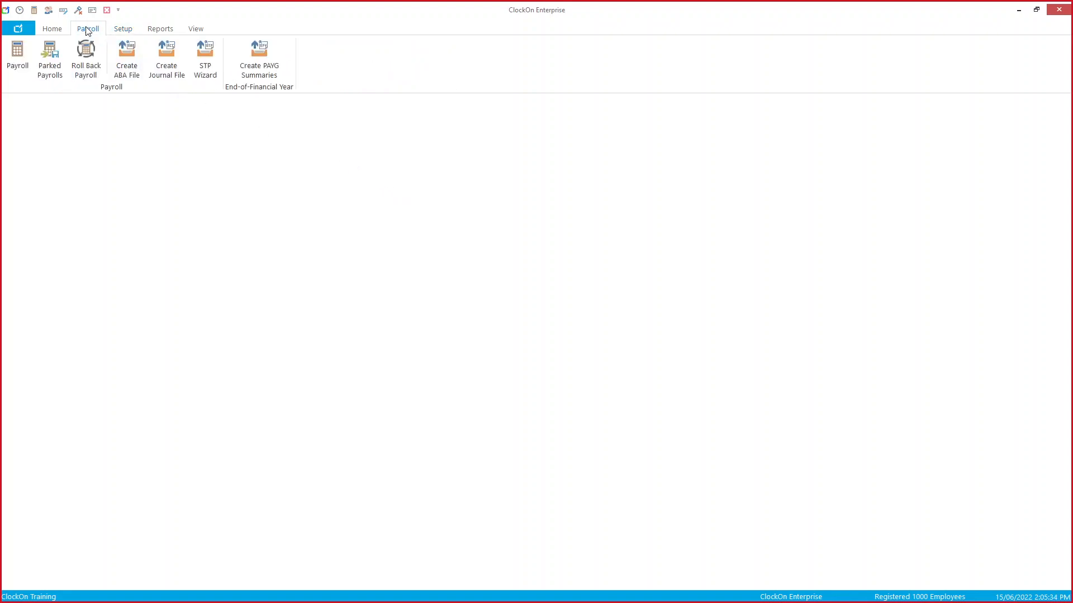
{"action": "left_click", "coordinate": [17, 56]}
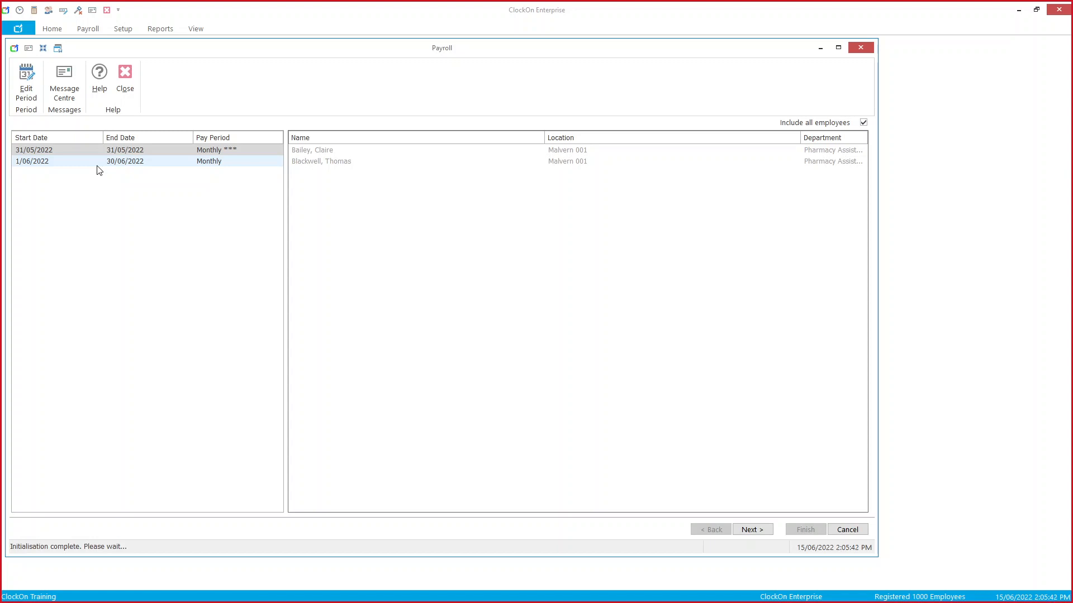
{"action": "left_click", "coordinate": [98, 168]}
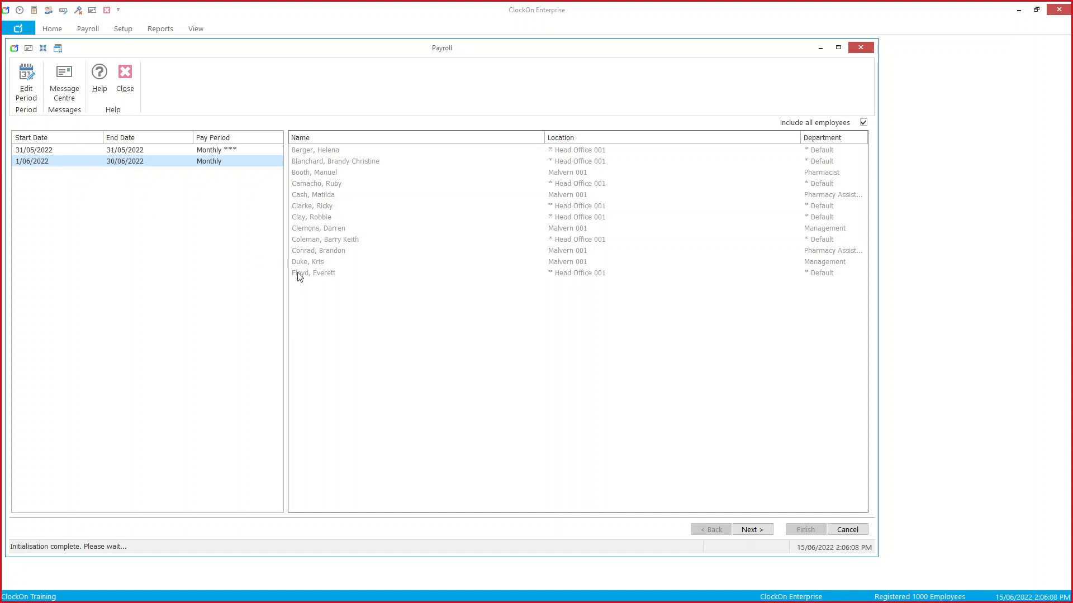
{"action": "left_click", "coordinate": [750, 532]}
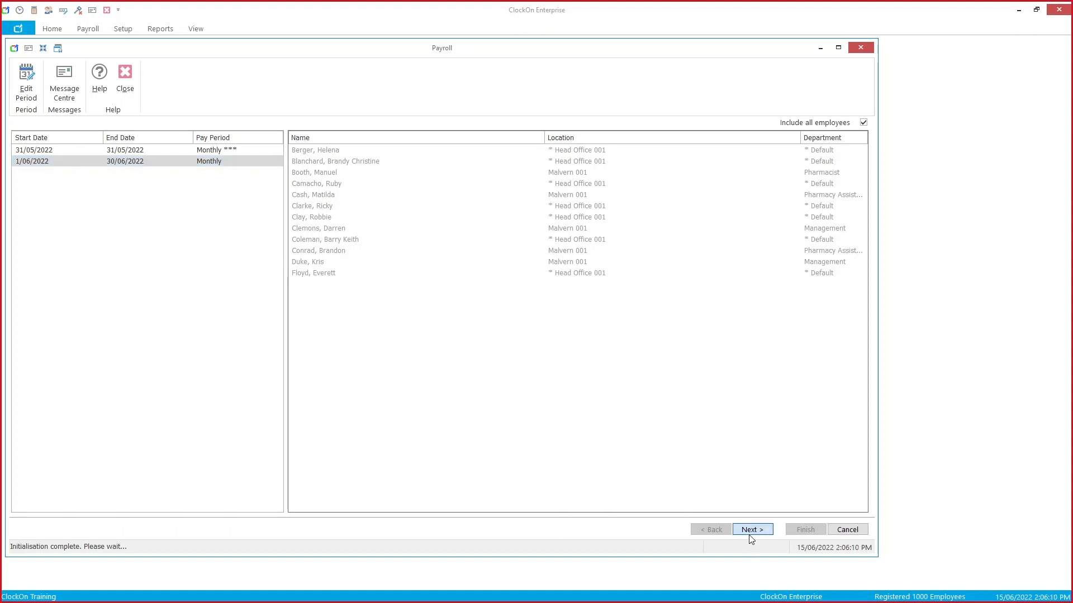
Step: Enter 01/07/2022 as the payment date, then close the Payment Date Editor, confirming cancellation
{"action": "left_click_drag", "start_coordinate": [552, 330], "coordinate": [462, 330]}
{"action": "type", "text": "01/07/"}
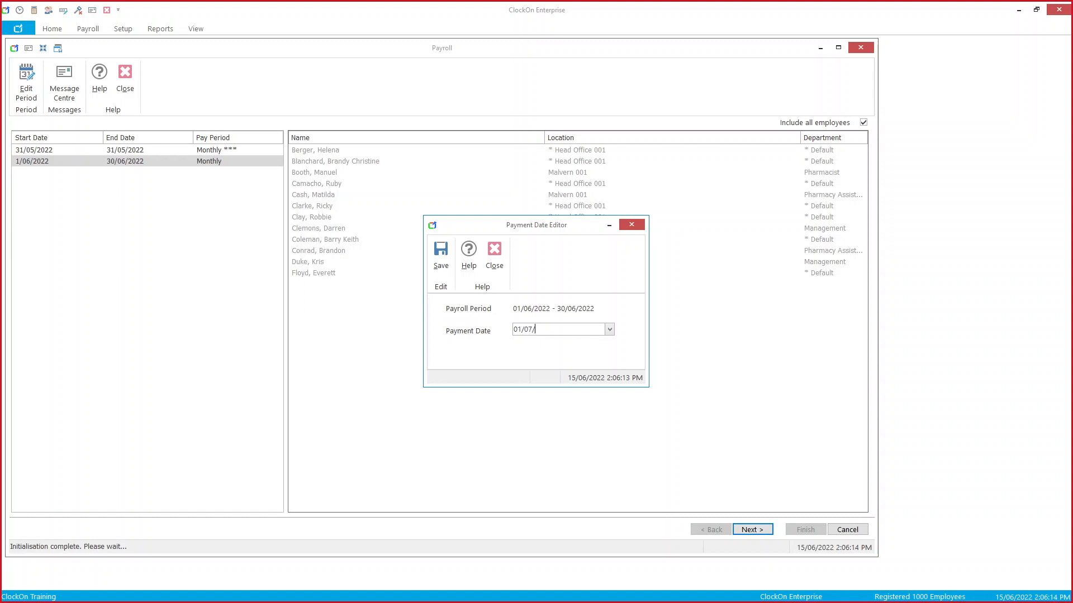
{"action": "type", "text": "2022"}
{"action": "left_click_drag", "start_coordinate": [561, 330], "coordinate": [480, 330]}
{"action": "left_click", "coordinate": [493, 259]}
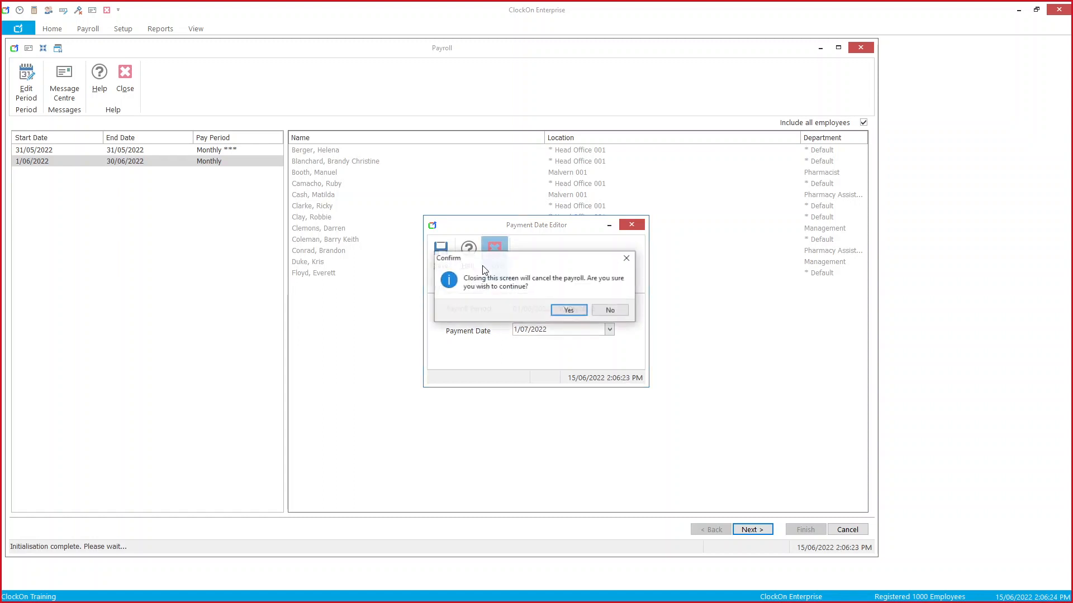
{"action": "left_click", "coordinate": [568, 312]}
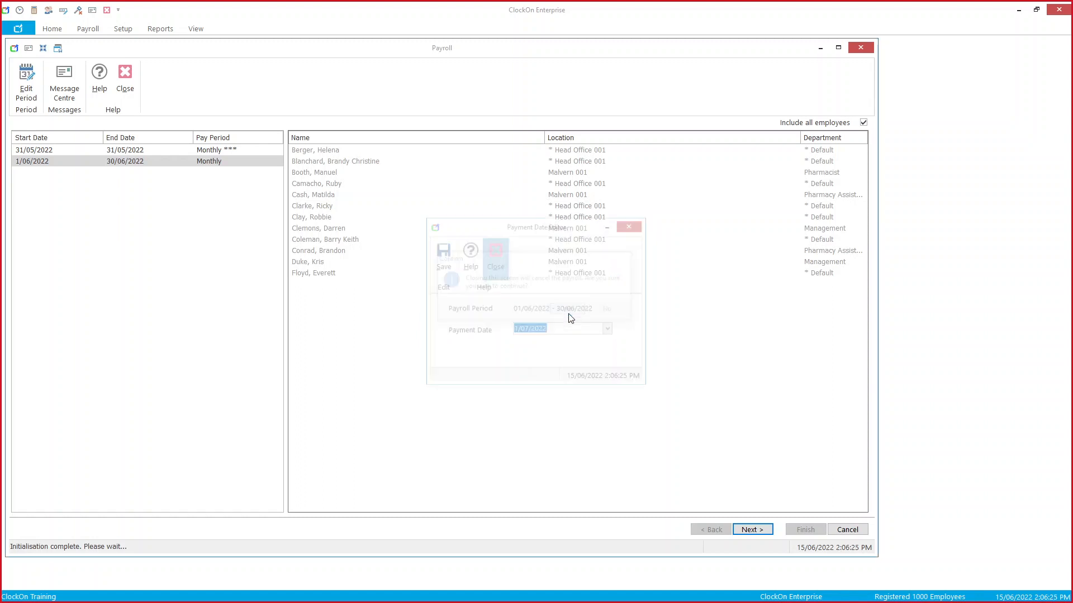
Step: Change the 31/05/2022 pay period's start date to 01/06/2022, save it, then cancel the run
{"action": "left_click", "coordinate": [160, 149]}
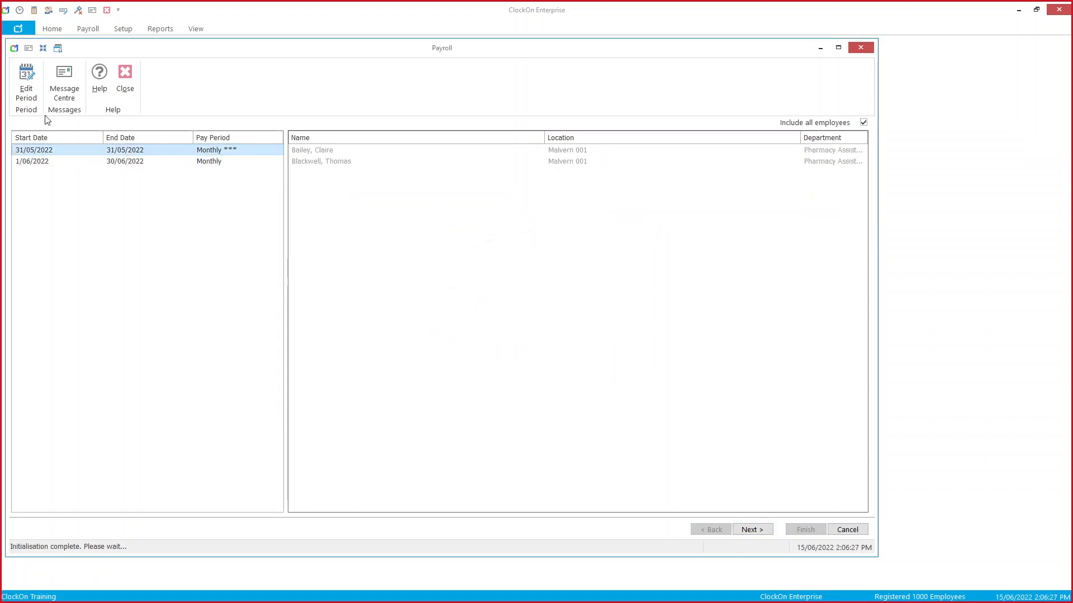
{"action": "left_click", "coordinate": [22, 93]}
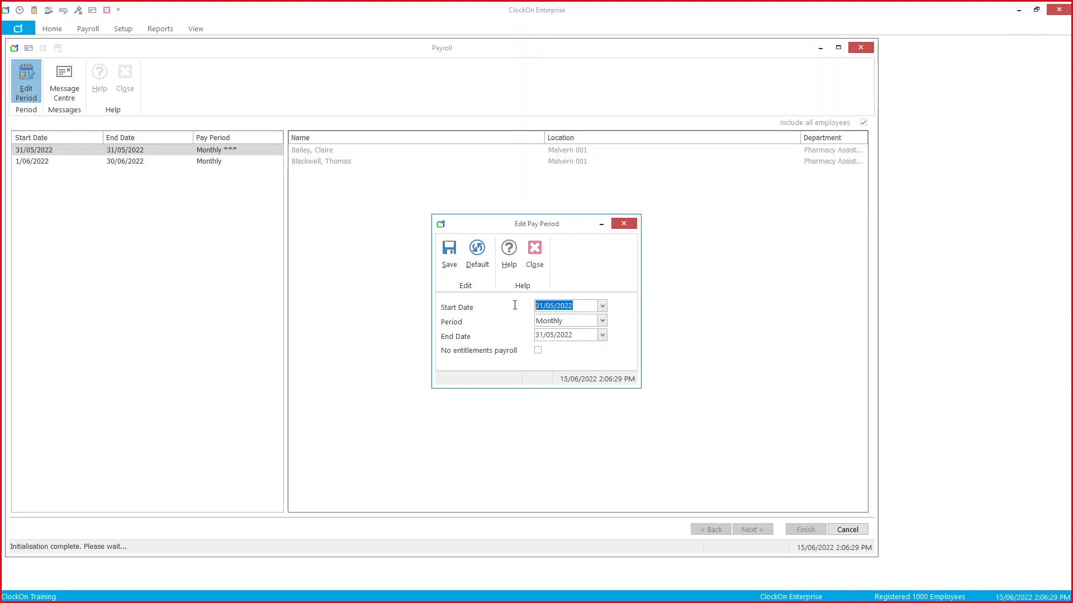
{"action": "type", "text": "01/06/2022"}
{"action": "key", "text": "Tab"}
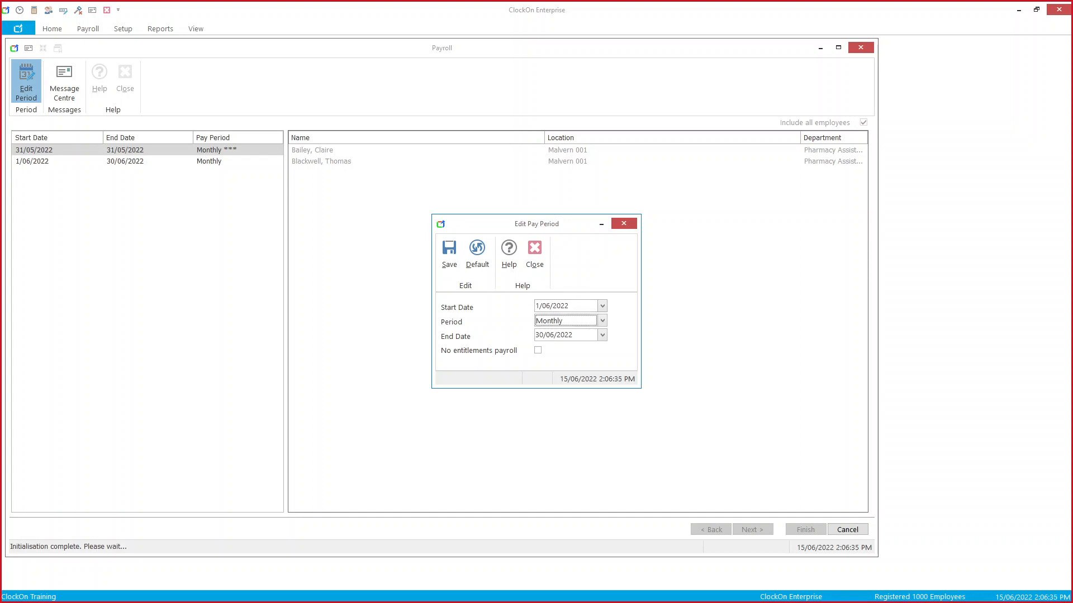
{"action": "left_click", "coordinate": [446, 271]}
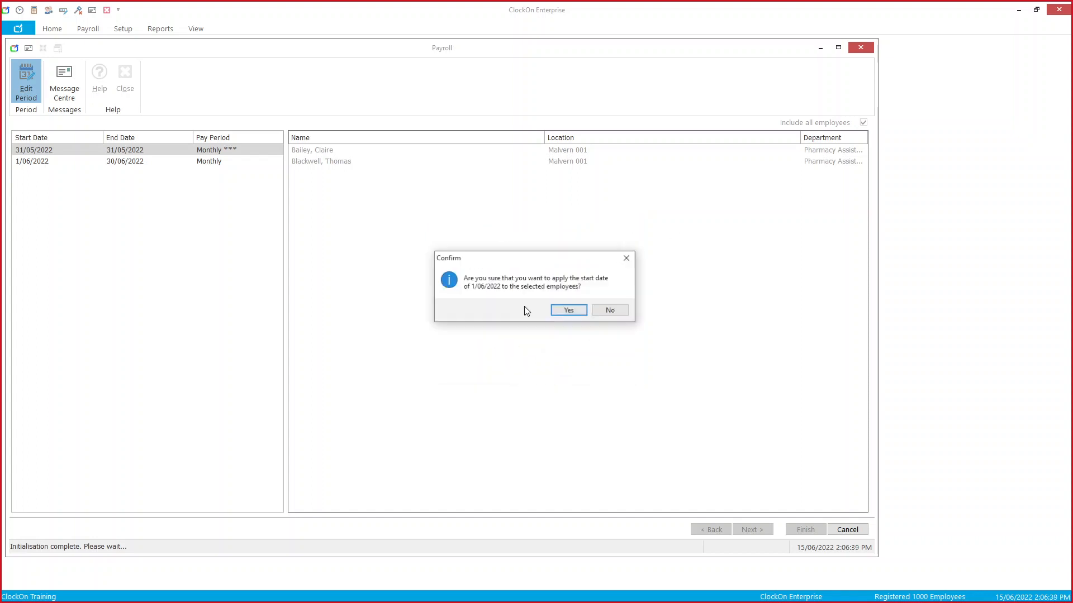
{"action": "left_click", "coordinate": [563, 311]}
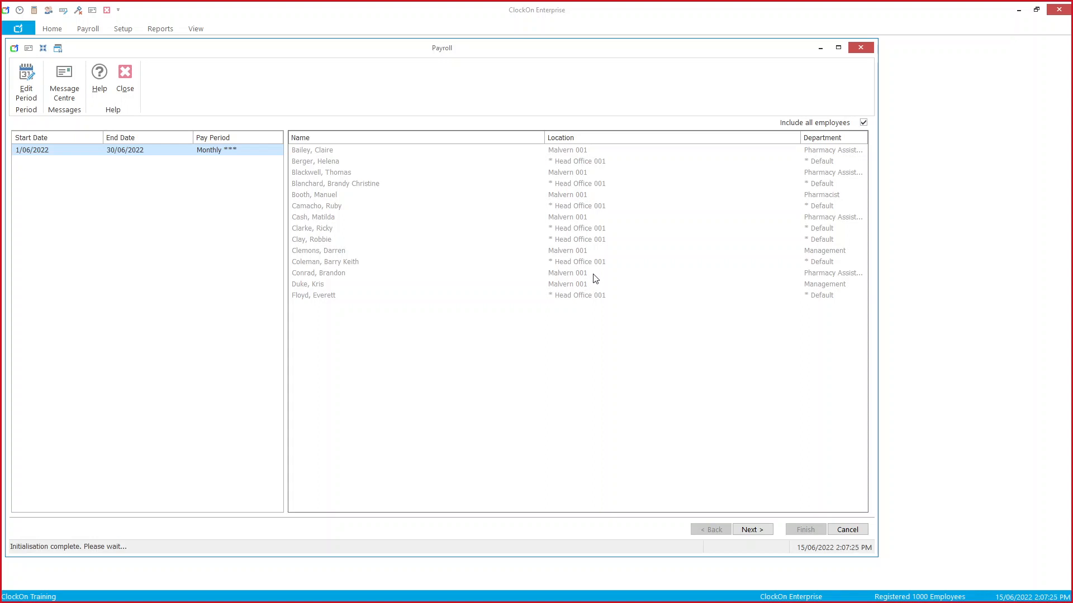
{"action": "left_click", "coordinate": [853, 534]}
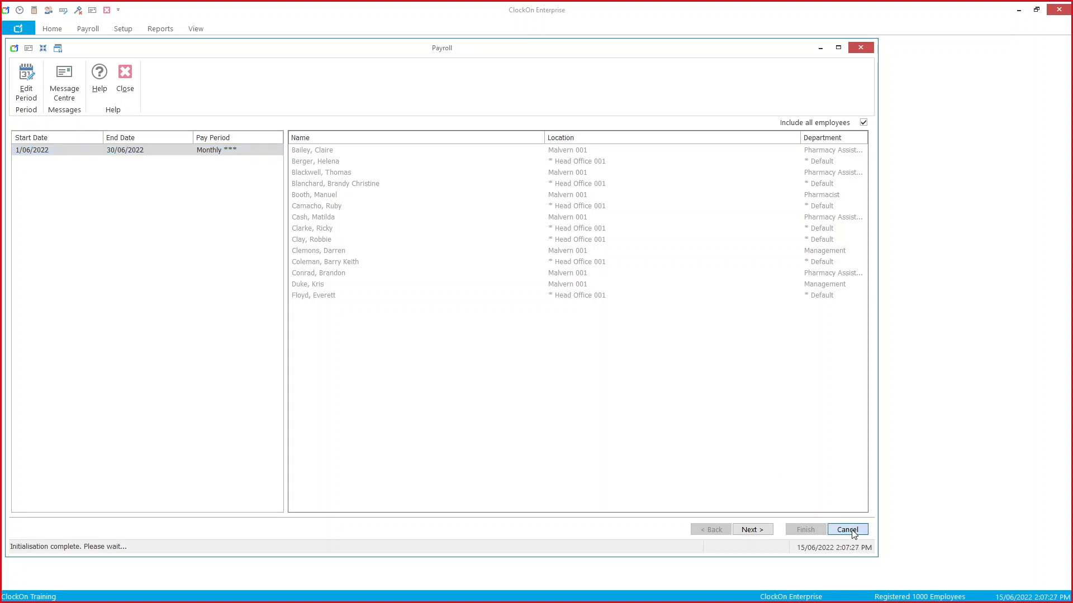
Step: Confirm cancelling the payroll and open Head Office 001 from the Setup Locations list
{"action": "left_click", "coordinate": [513, 324]}
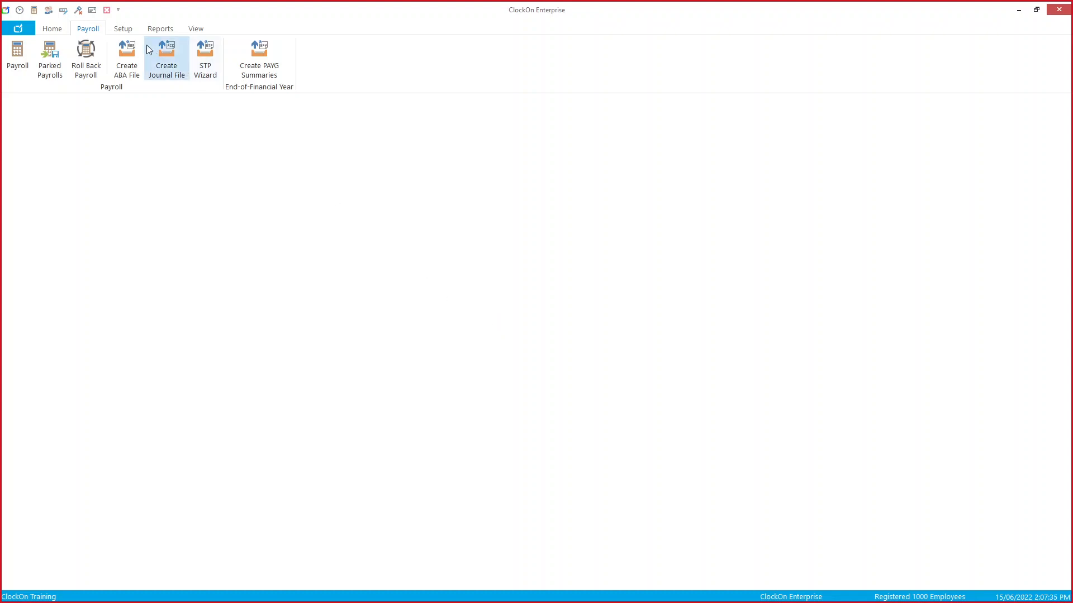
{"action": "left_click", "coordinate": [124, 29]}
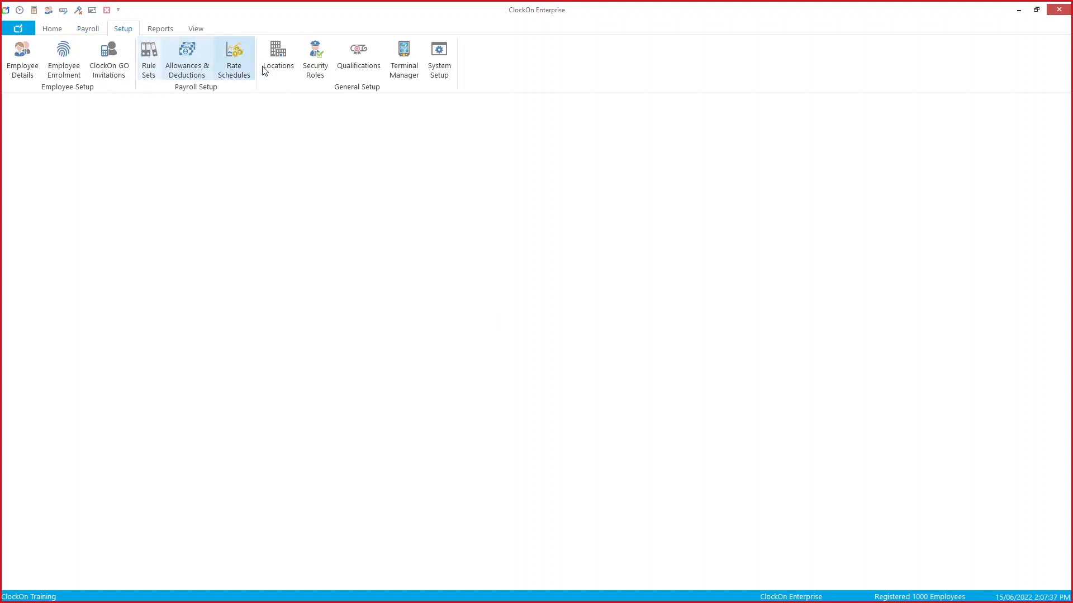
{"action": "left_click", "coordinate": [283, 71]}
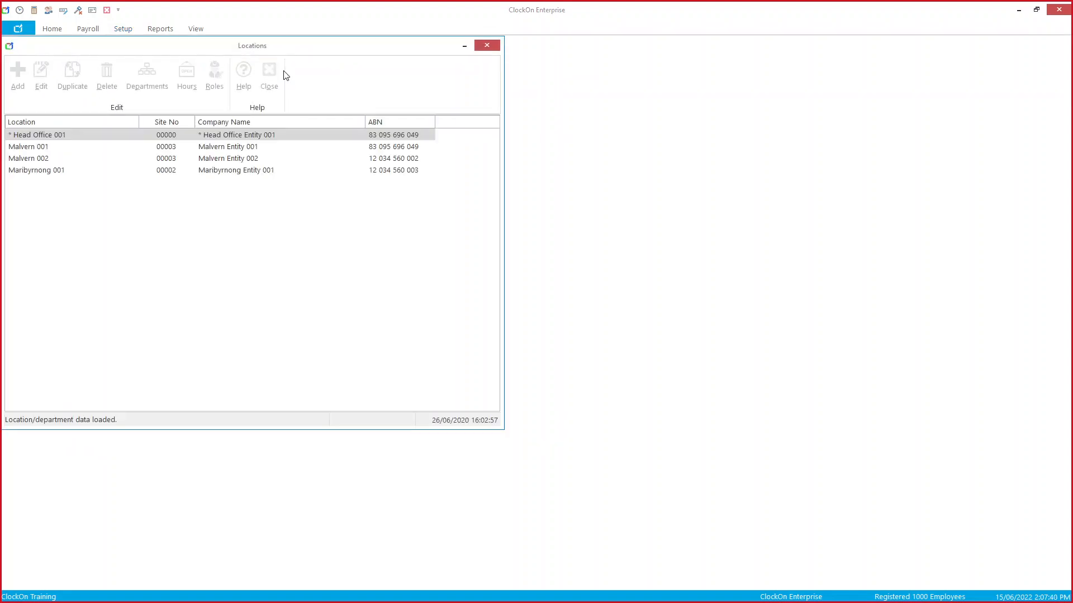
{"action": "left_click", "coordinate": [246, 137]}
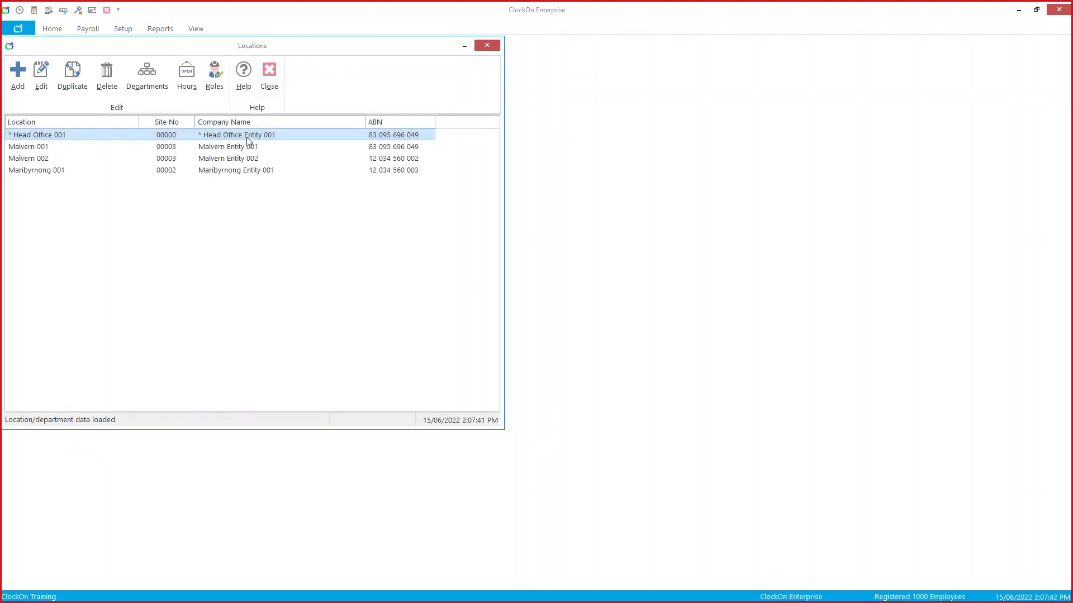
{"action": "left_click", "coordinate": [246, 136]}
{"action": "double_click", "coordinate": [246, 136]}
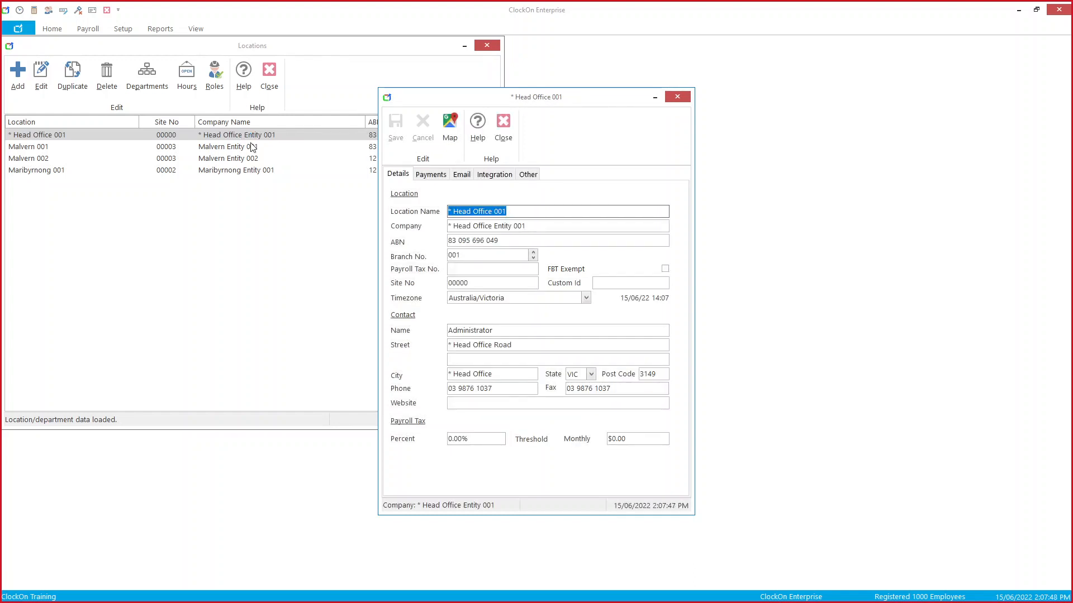
Step: Review Head Office 001's company name, ABN, branch number, contact and email settings, then close it
{"action": "left_click", "coordinate": [513, 241]}
{"action": "left_click_drag", "start_coordinate": [513, 241], "coordinate": [445, 255]}
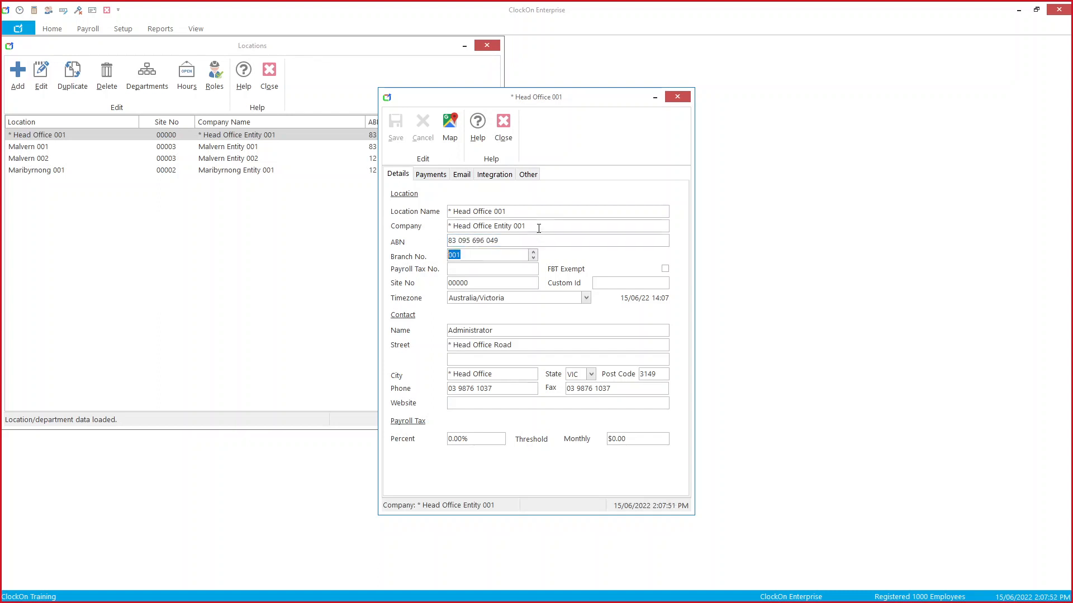
{"action": "left_click_drag", "start_coordinate": [541, 226], "coordinate": [448, 226]}
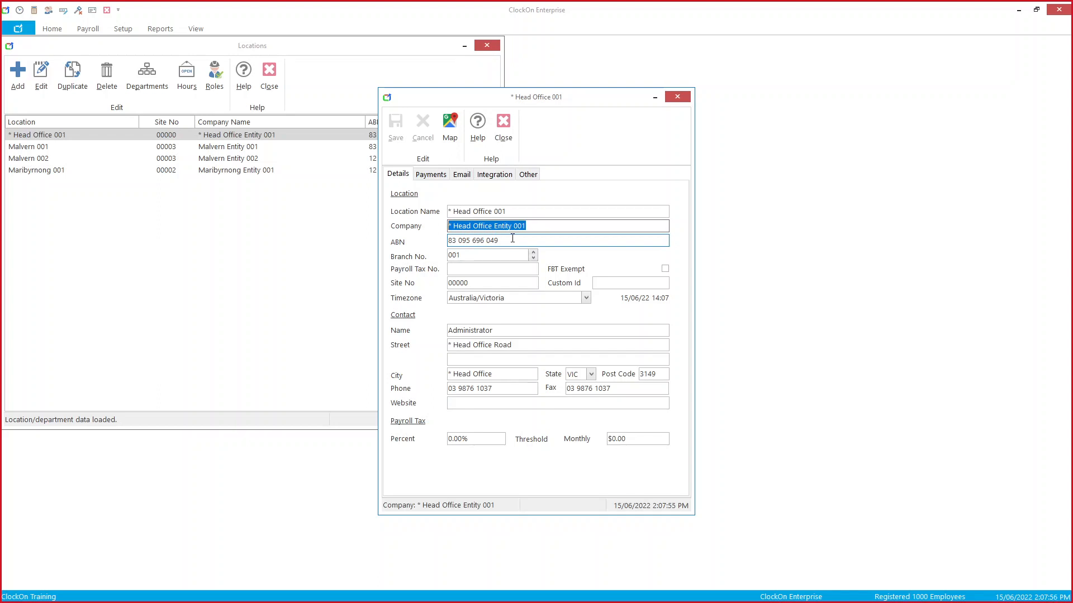
{"action": "left_click_drag", "start_coordinate": [512, 240], "coordinate": [447, 241]}
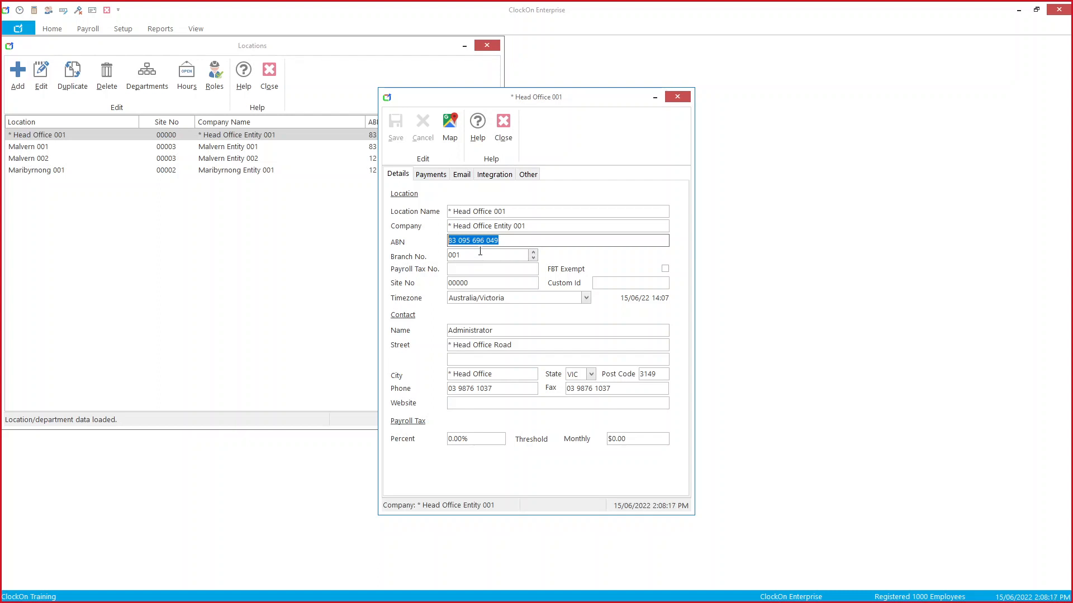
{"action": "left_click", "coordinate": [509, 330]}
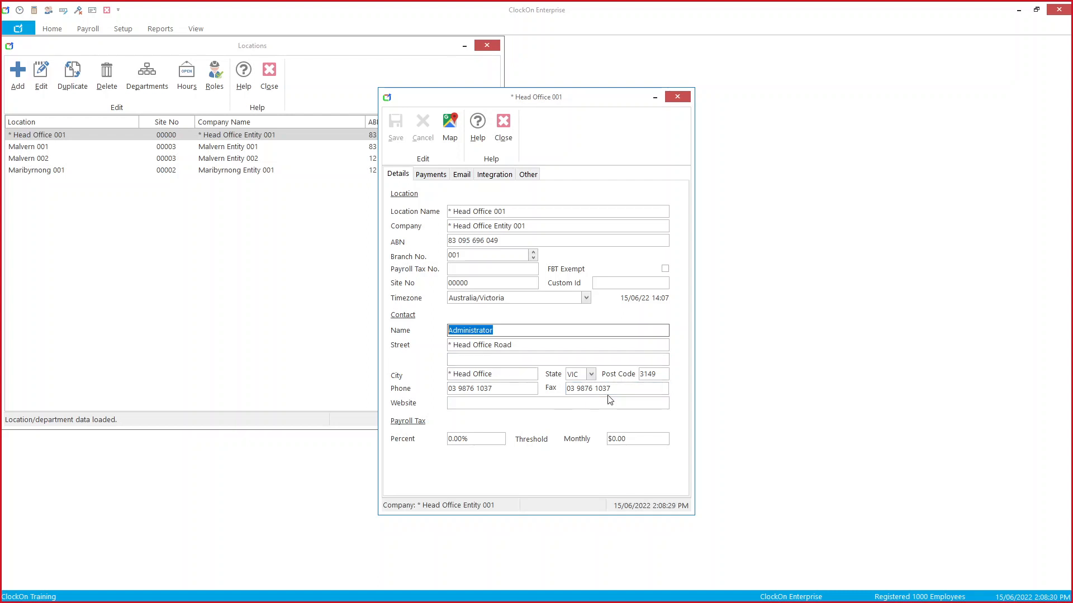
{"action": "left_click", "coordinate": [462, 175]}
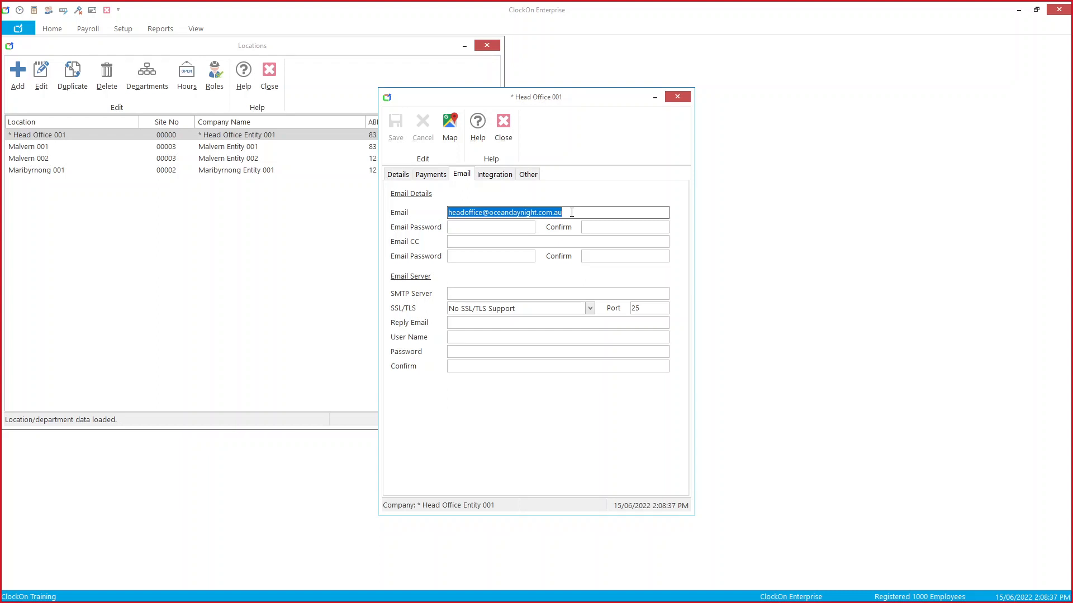
{"action": "left_click", "coordinate": [510, 134]}
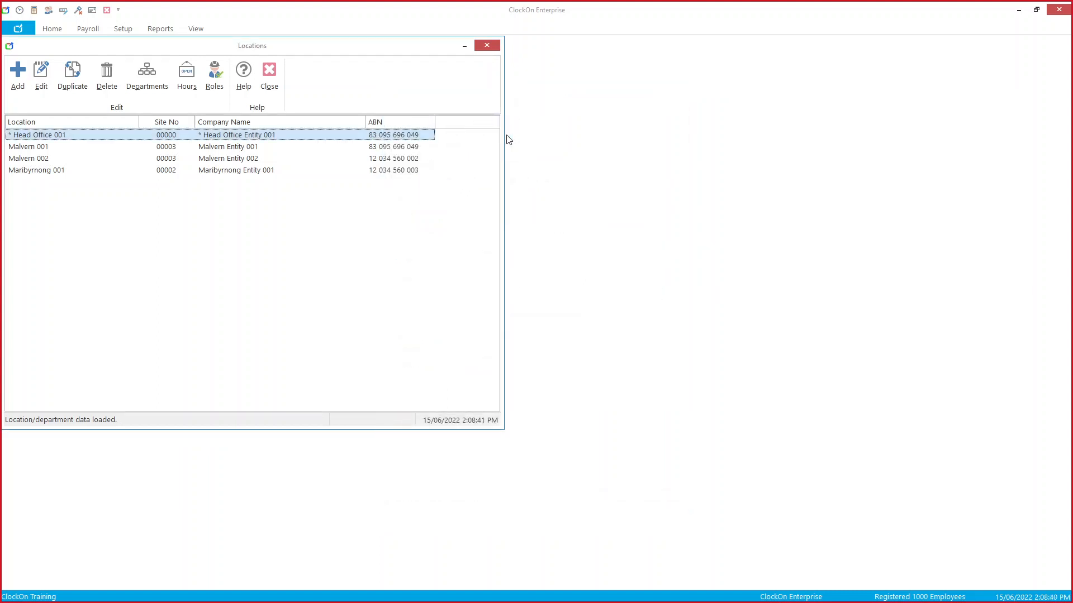
Step: Close the Locations list and open the employee record for editing, checking date of birth and phone
{"action": "left_click", "coordinate": [272, 77]}
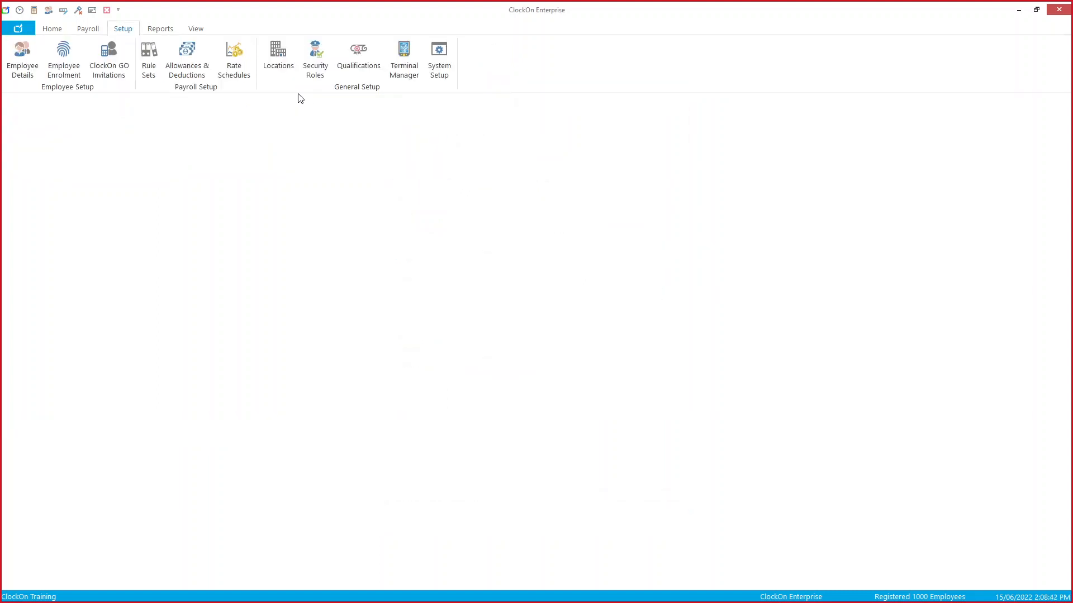
{"action": "left_click", "coordinate": [21, 57]}
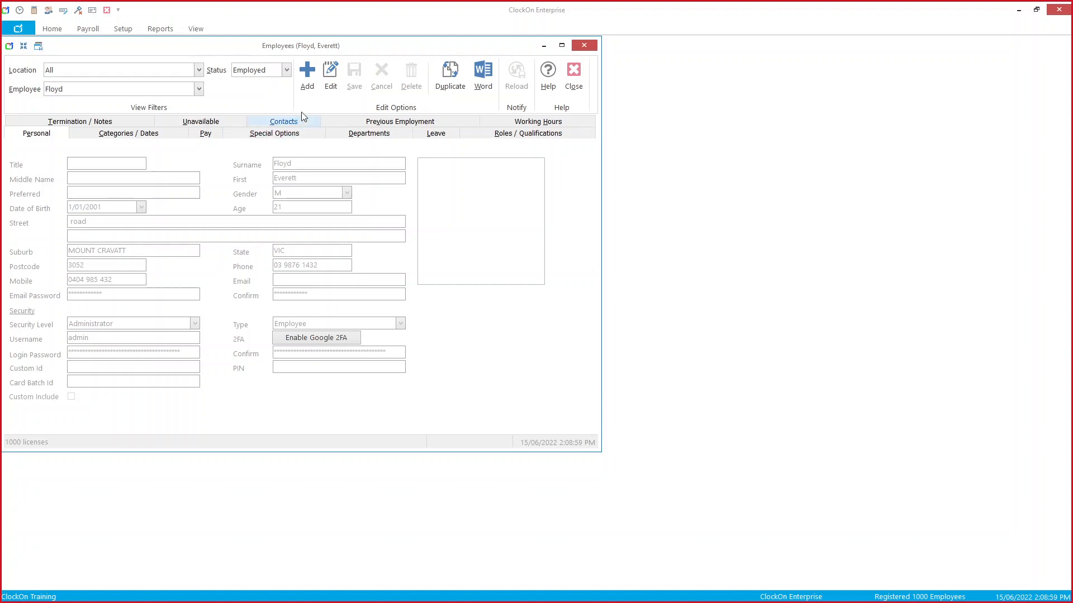
{"action": "left_click", "coordinate": [333, 88]}
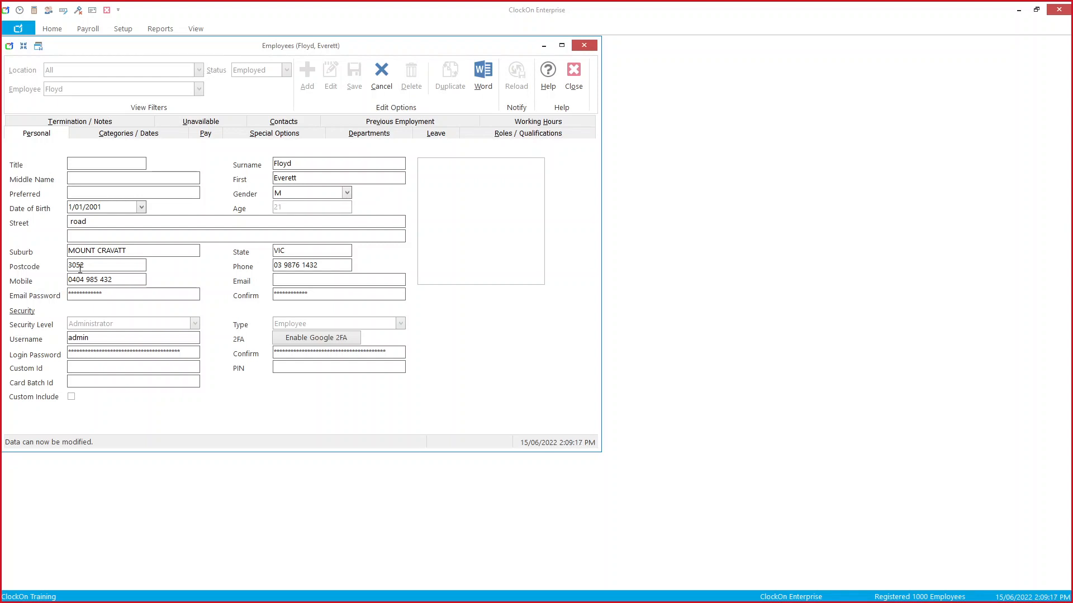
{"action": "left_click", "coordinate": [116, 207]}
{"action": "left_click", "coordinate": [337, 266]}
Step: Review the employee's categories, employment start date and pay settings, keeping tax category No Tax
{"action": "left_click", "coordinate": [158, 138]}
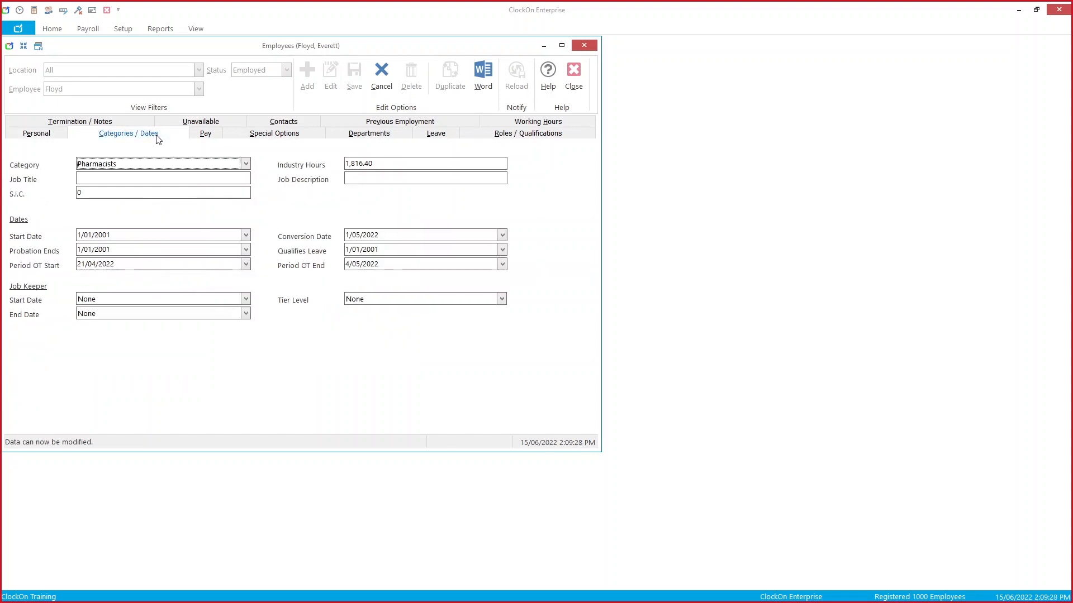
{"action": "left_click", "coordinate": [151, 234]}
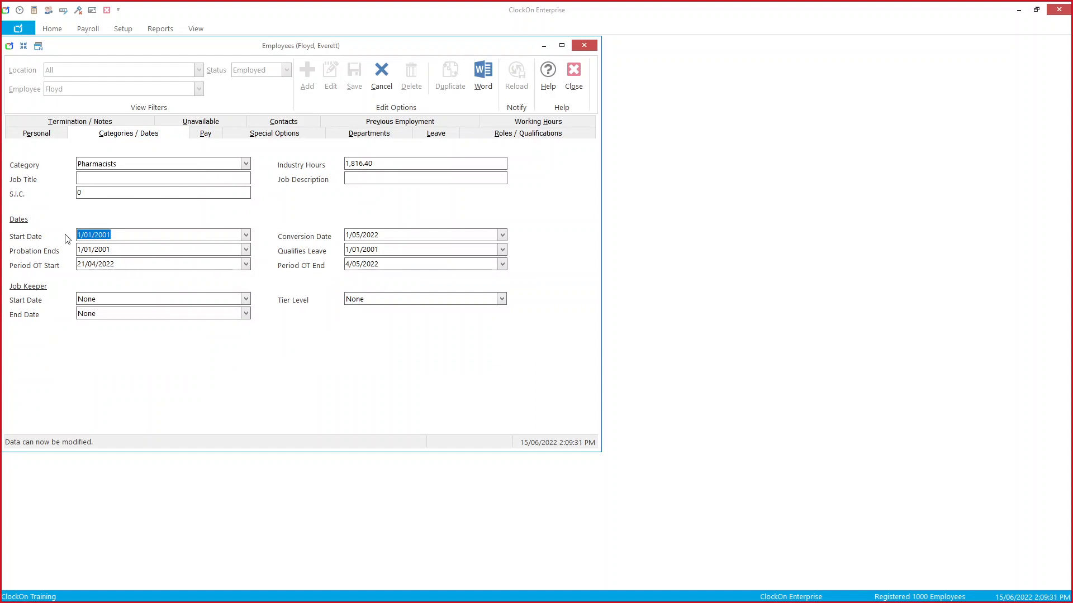
{"action": "left_click", "coordinate": [206, 136]}
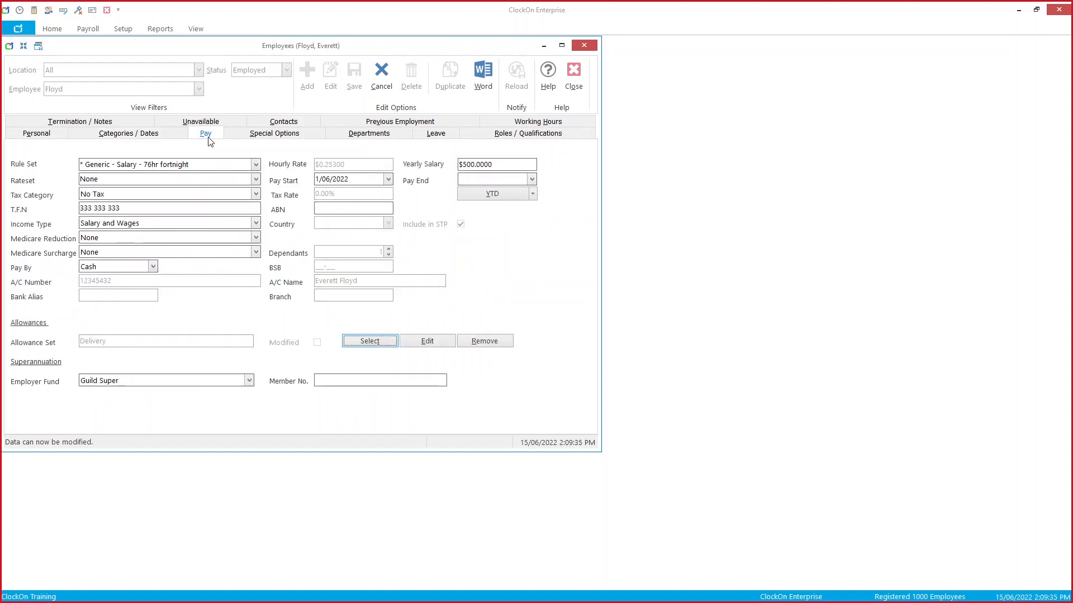
{"action": "left_click", "coordinate": [139, 197]}
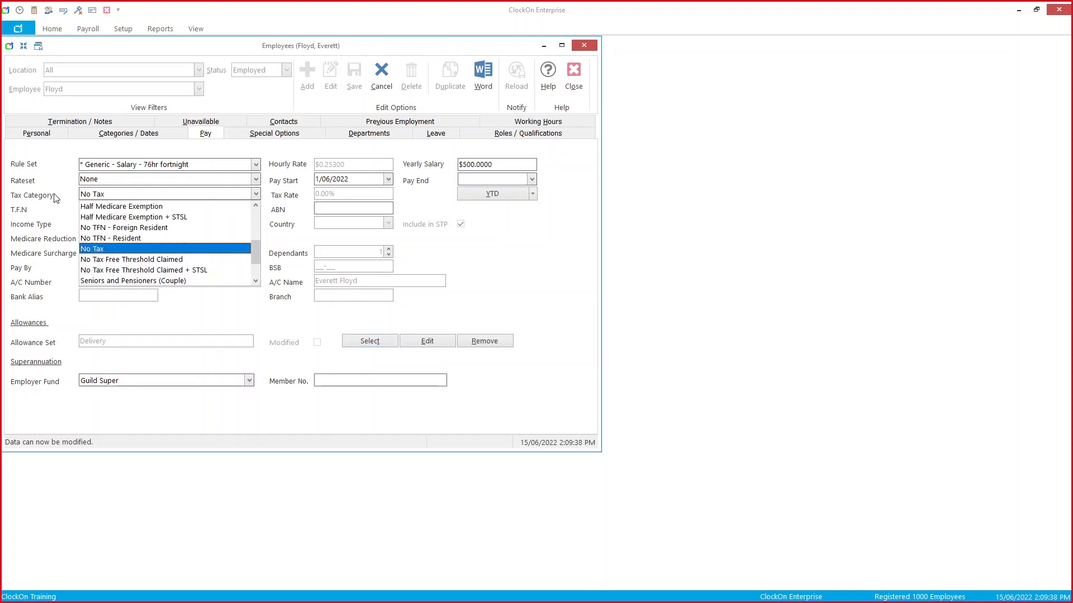
{"action": "left_click", "coordinate": [143, 197]}
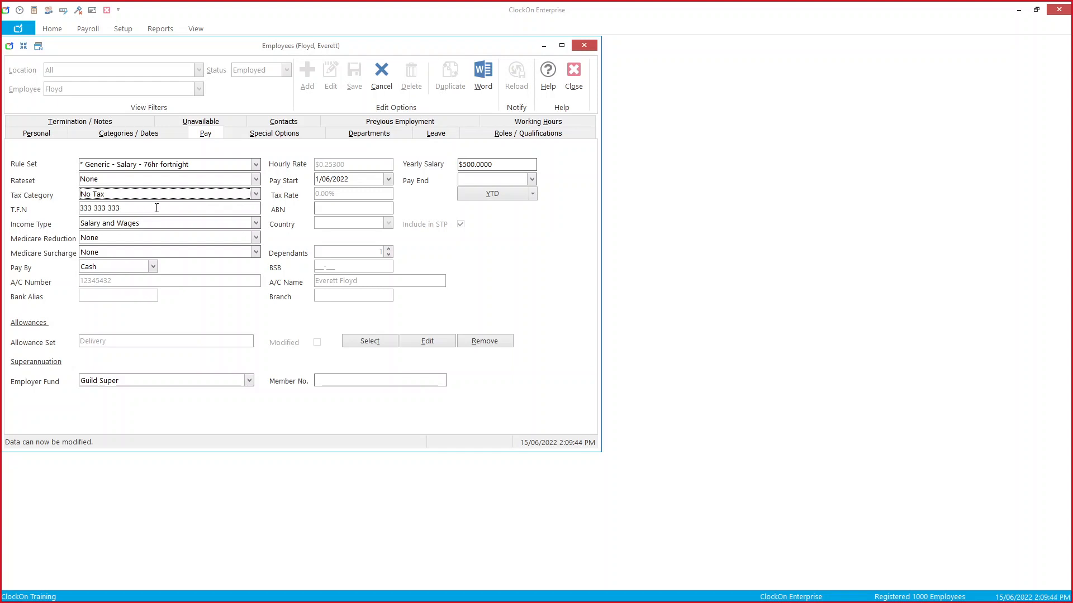
Step: Discard the unsaved edits and switch to another employee from the Employee list
{"action": "left_click", "coordinate": [381, 72]}
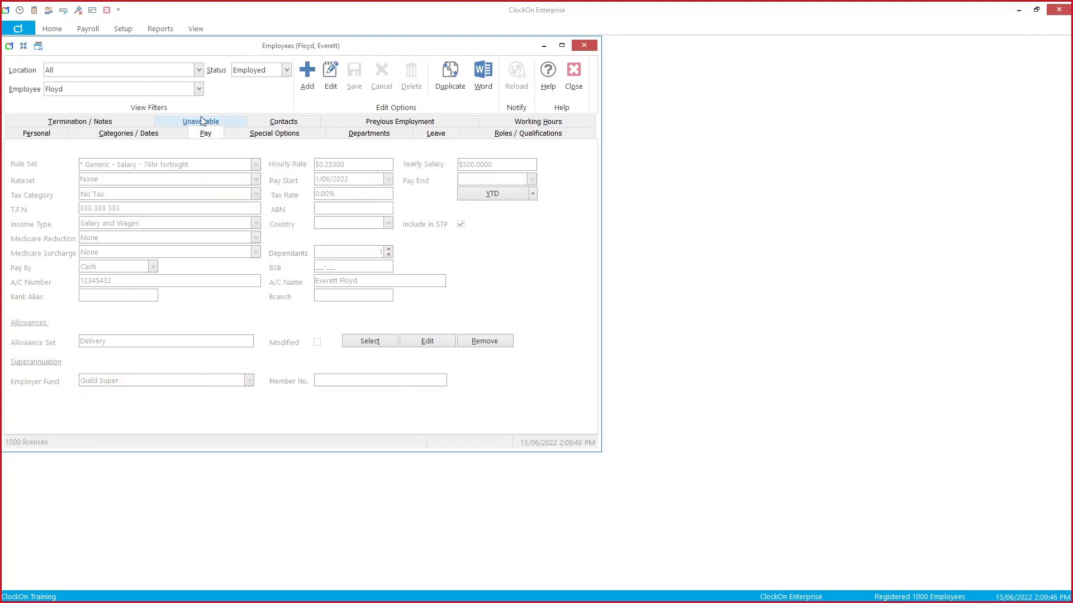
{"action": "left_click", "coordinate": [198, 90]}
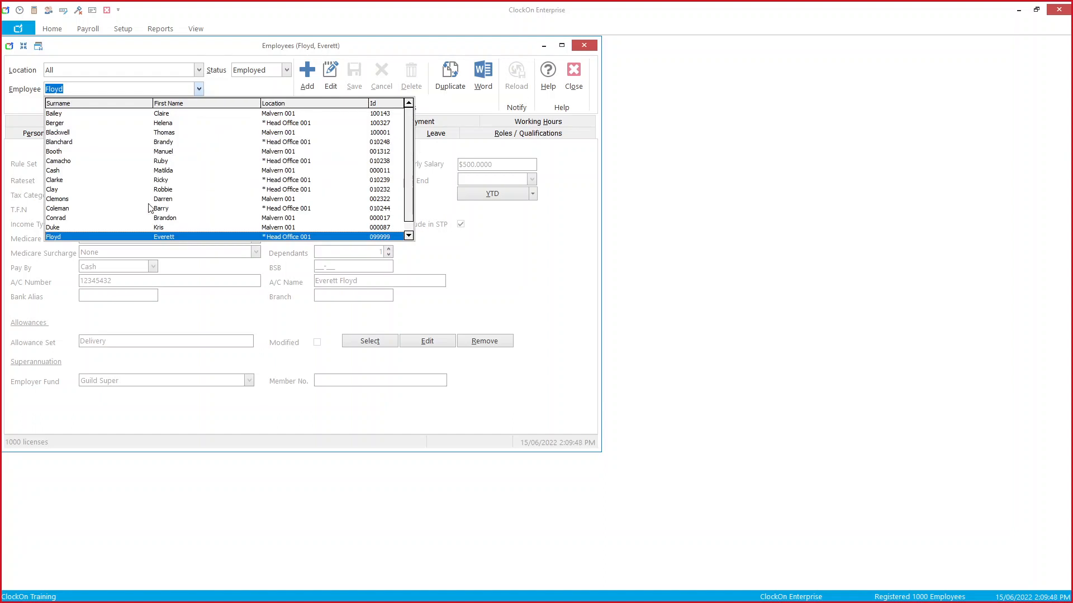
{"action": "left_click", "coordinate": [138, 227]}
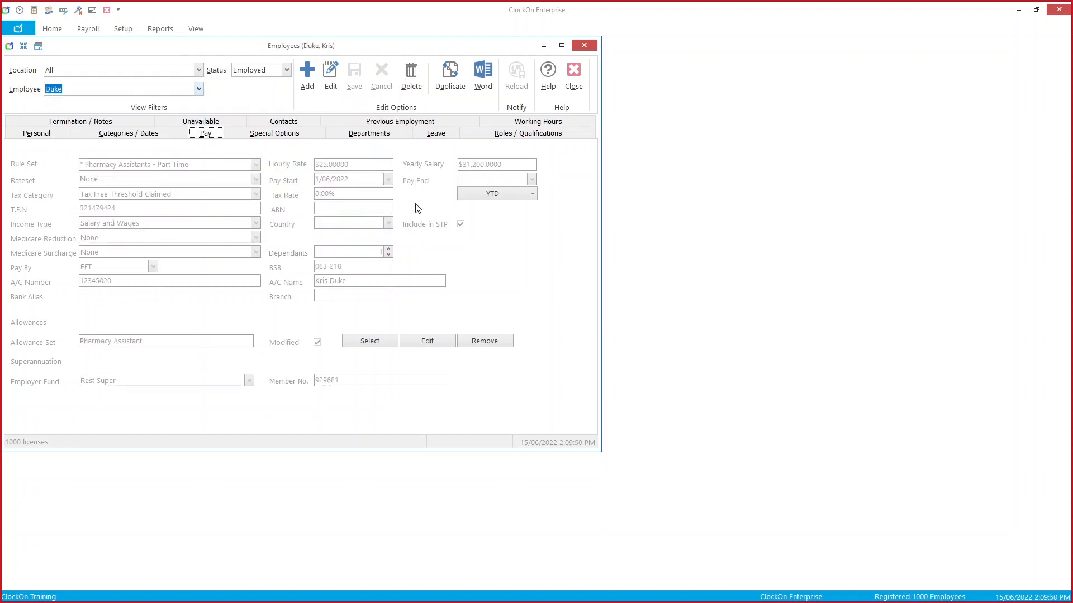
Step: Check the YTD General, Additional and Allowances figures, including the $167.31 Garment Allowance, then close Employees
{"action": "left_click", "coordinate": [506, 197]}
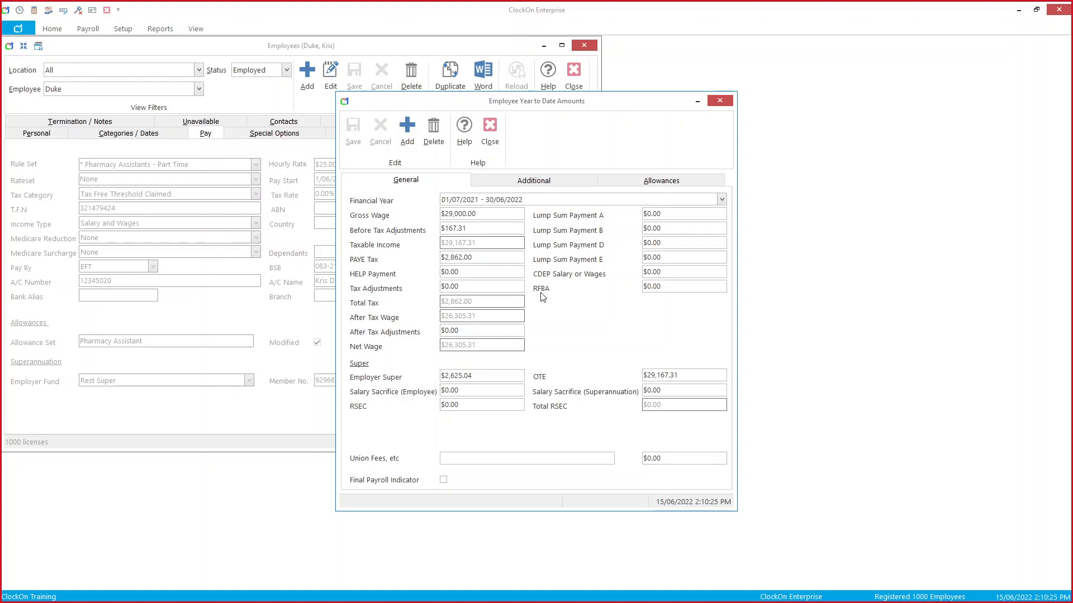
{"action": "left_click", "coordinate": [675, 290]}
{"action": "left_click", "coordinate": [575, 178]}
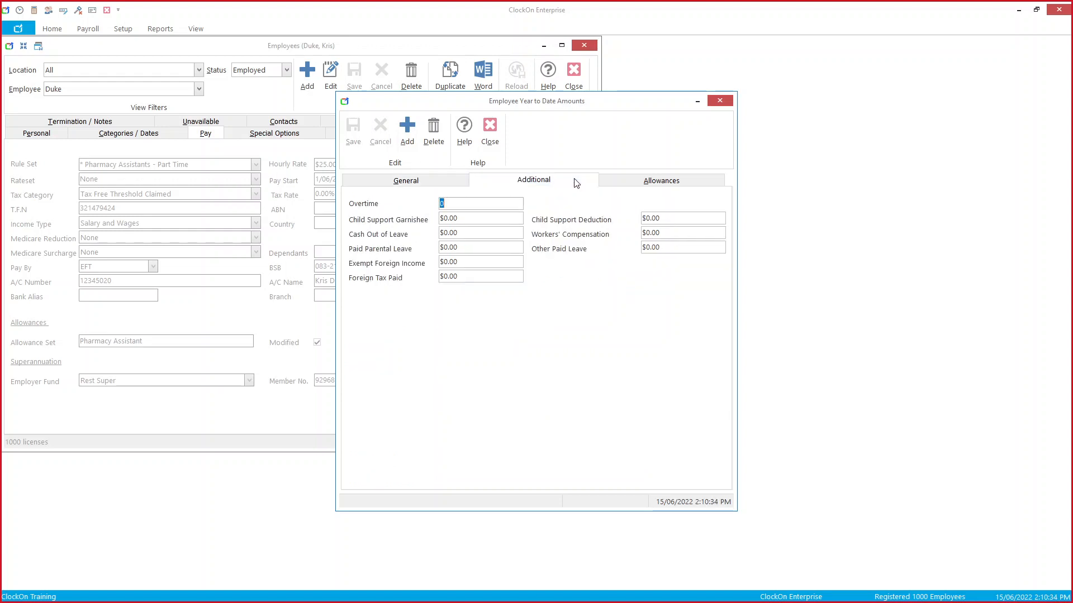
{"action": "left_click", "coordinate": [476, 261]}
{"action": "left_click", "coordinate": [490, 277]}
{"action": "left_click", "coordinate": [700, 187]}
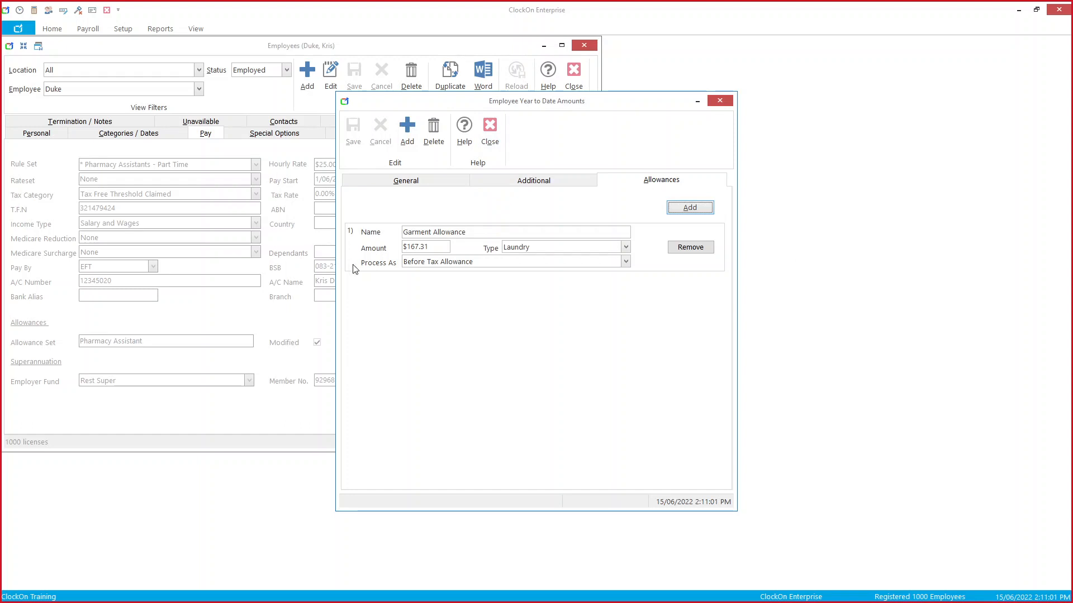
{"action": "left_click", "coordinate": [497, 135]}
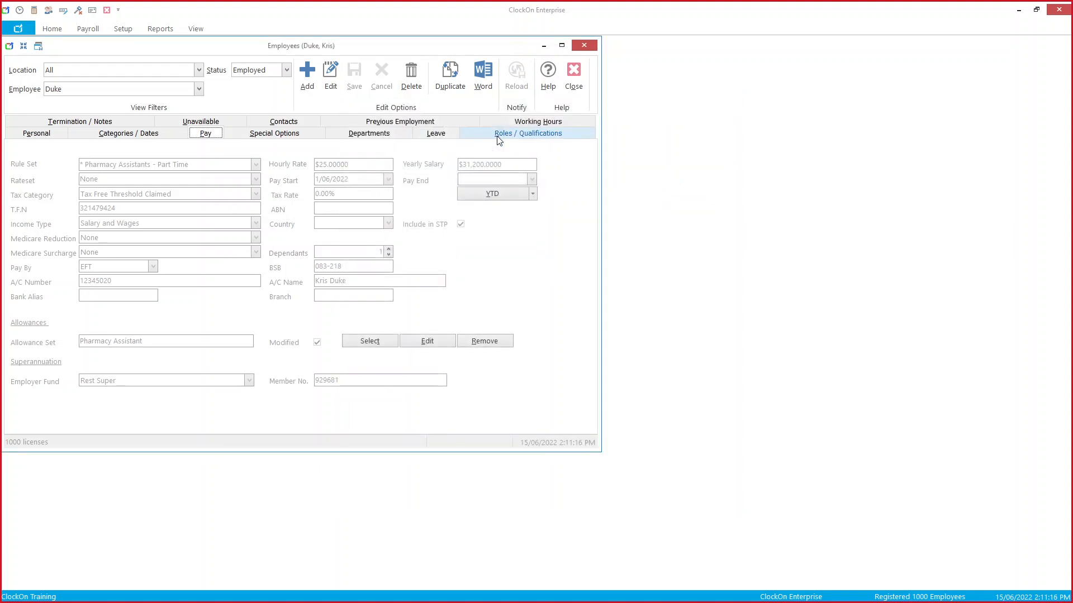
{"action": "left_click", "coordinate": [581, 98]}
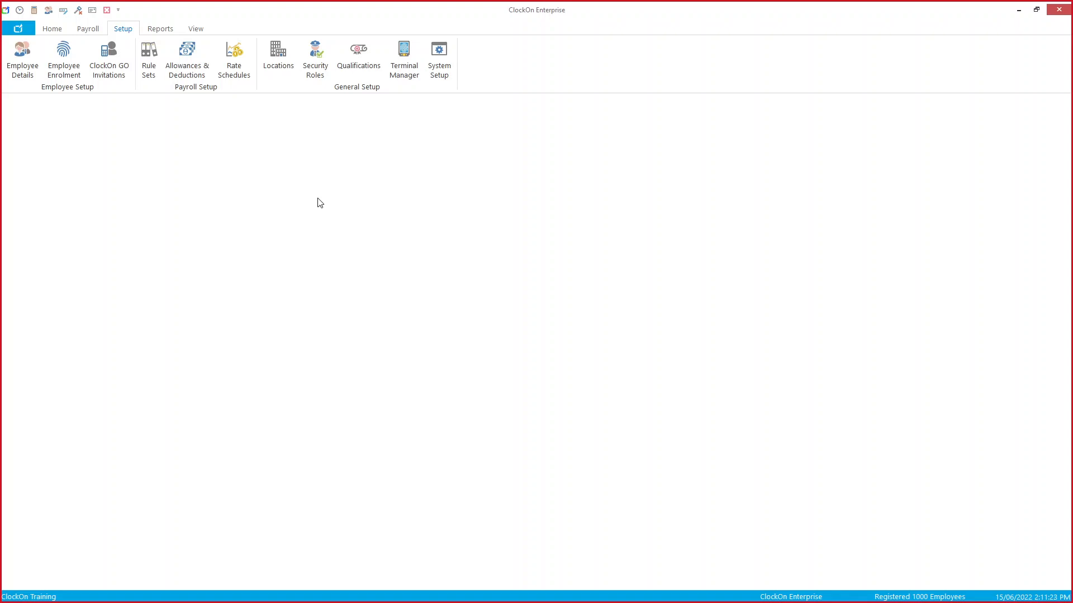
Step: Start an STP Employee Update with Final Payroll Indicator ticked and accept the warning
{"action": "left_click", "coordinate": [96, 33]}
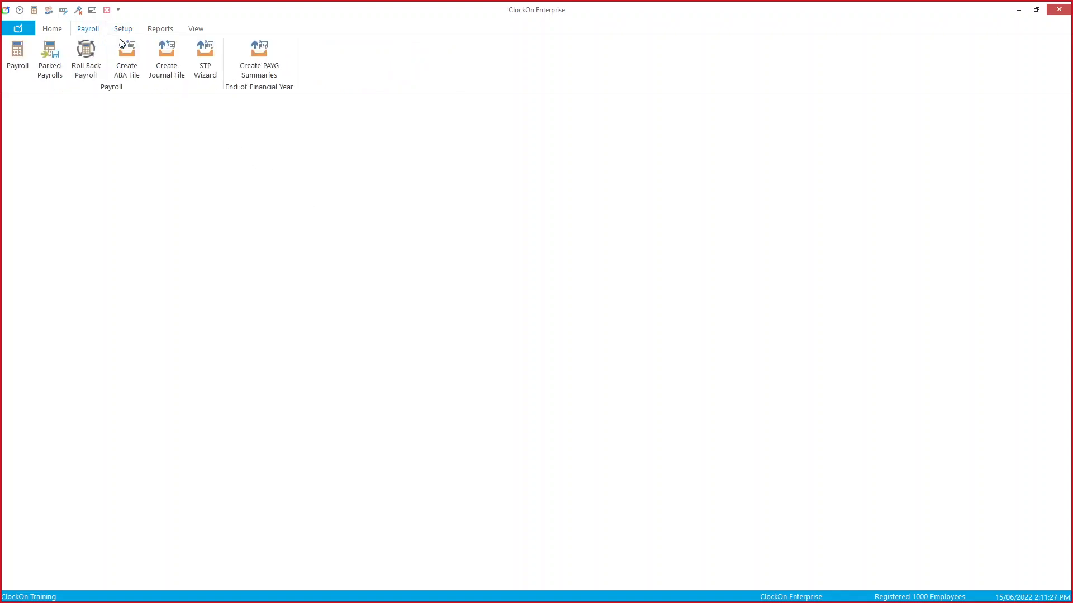
{"action": "left_click", "coordinate": [208, 67]}
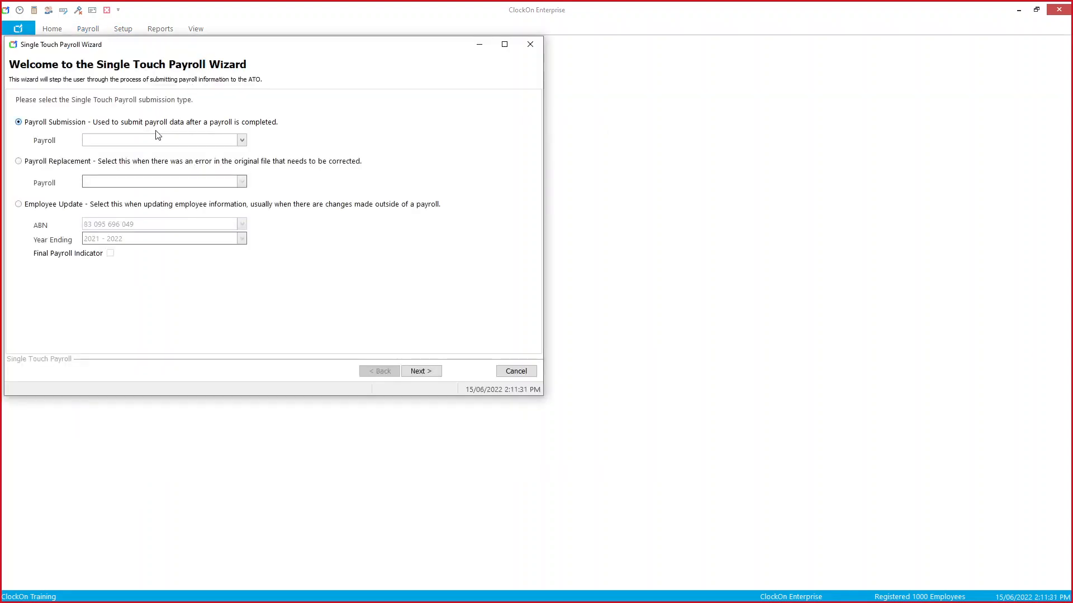
{"action": "left_click", "coordinate": [97, 205]}
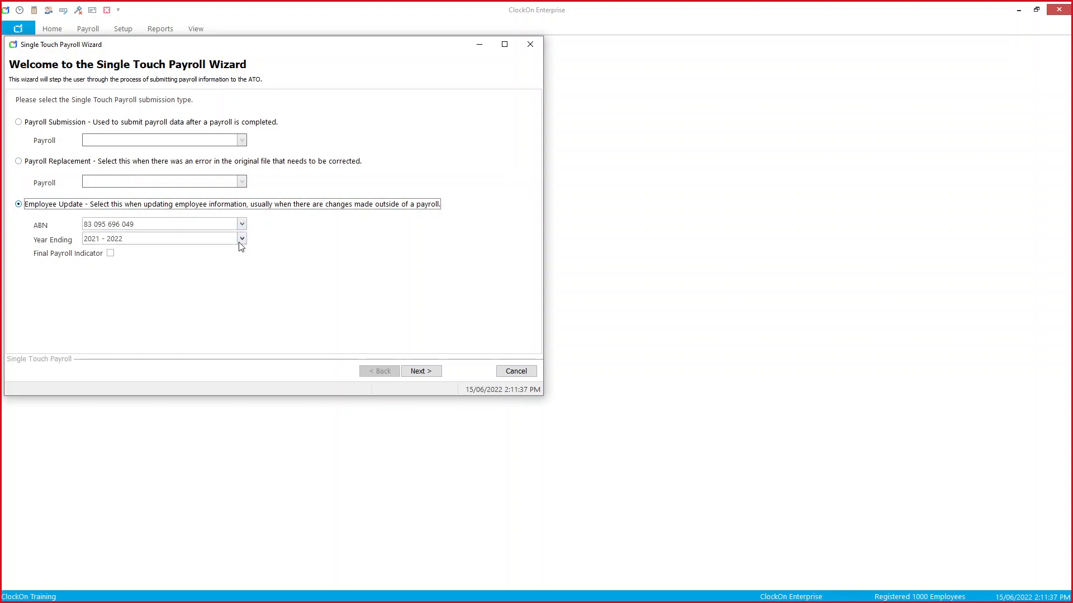
{"action": "left_click", "coordinate": [110, 254]}
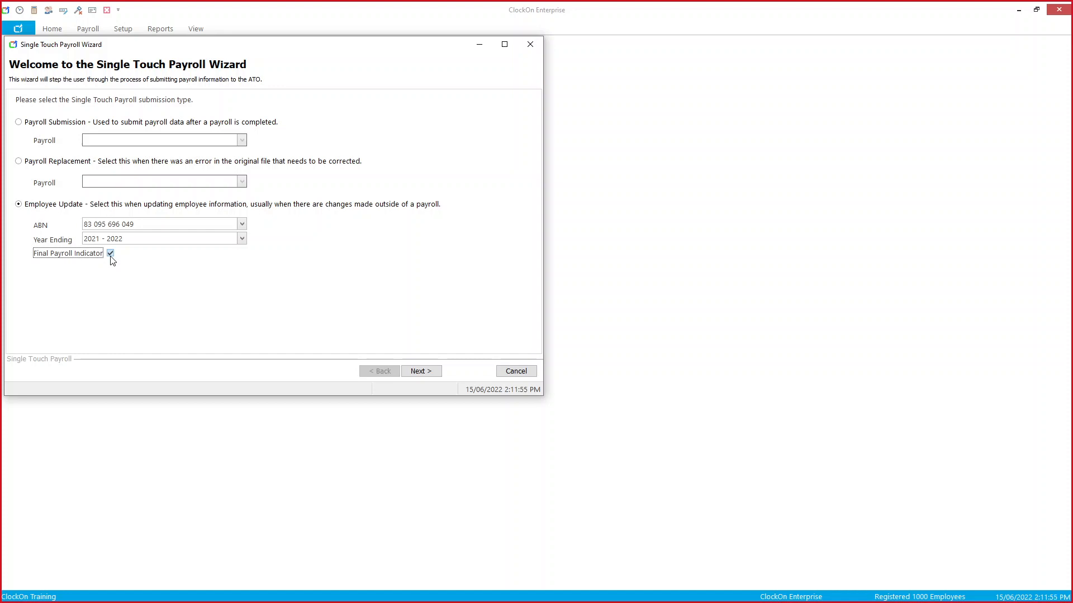
{"action": "left_click", "coordinate": [440, 374]}
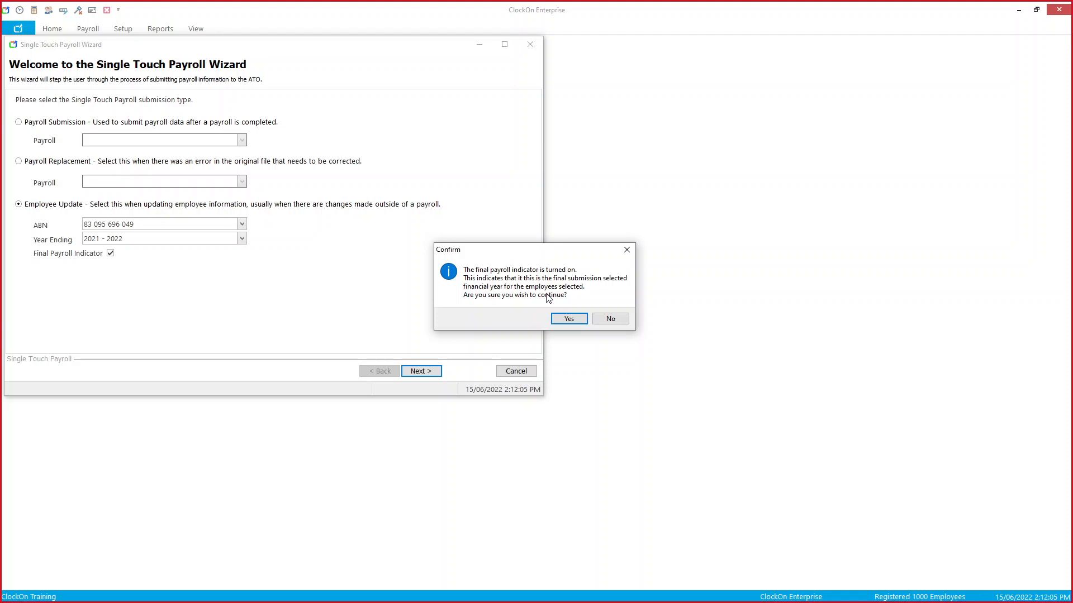
{"action": "left_click", "coordinate": [559, 323]}
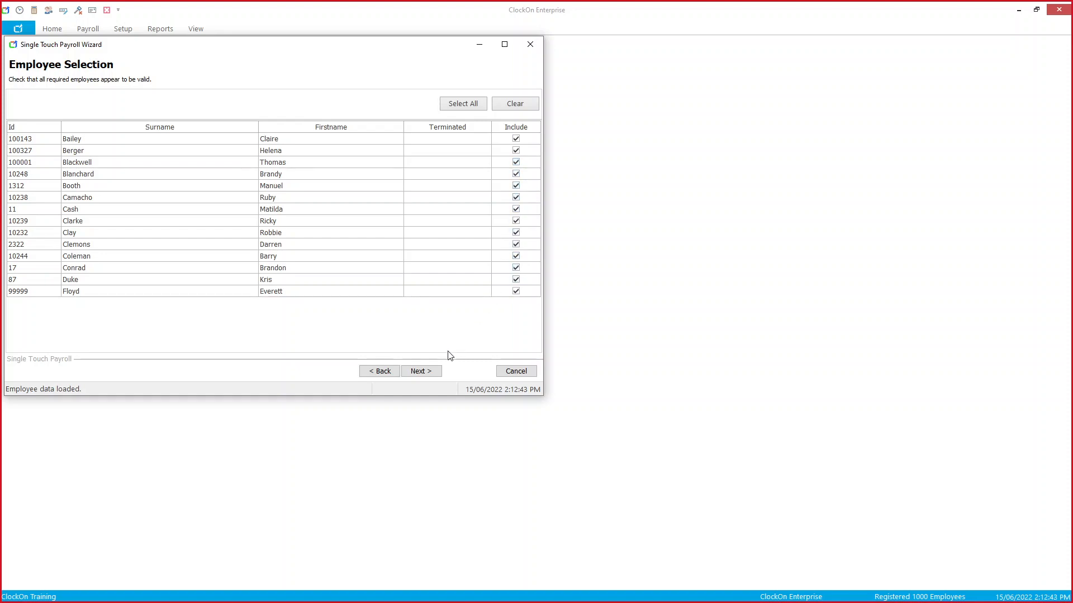
Step: Accept all included employees and continue past the passed company records check
{"action": "left_click", "coordinate": [435, 373]}
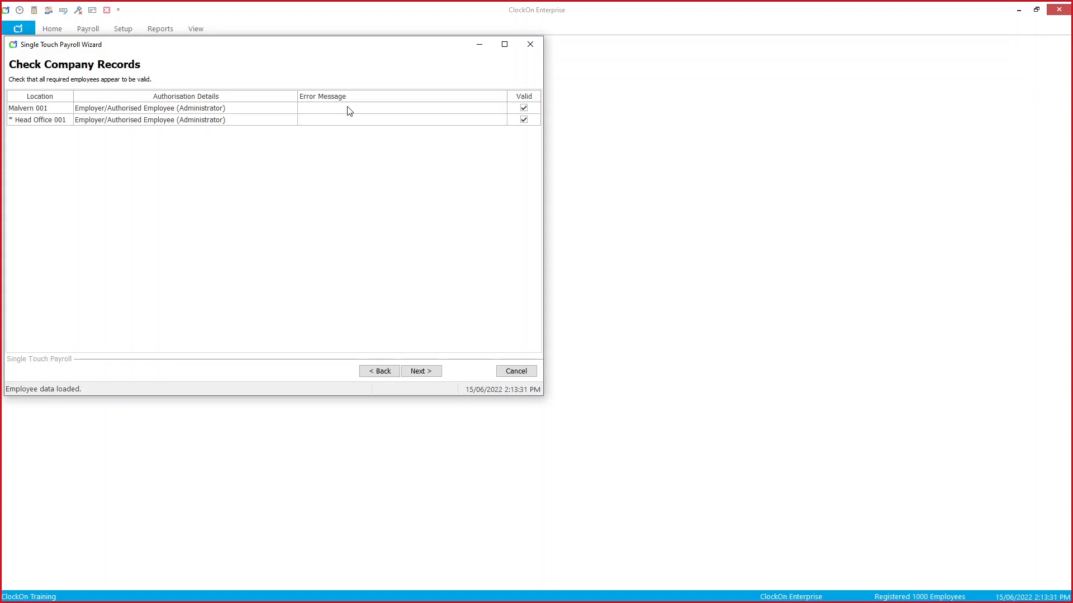
{"action": "left_click", "coordinate": [434, 372]}
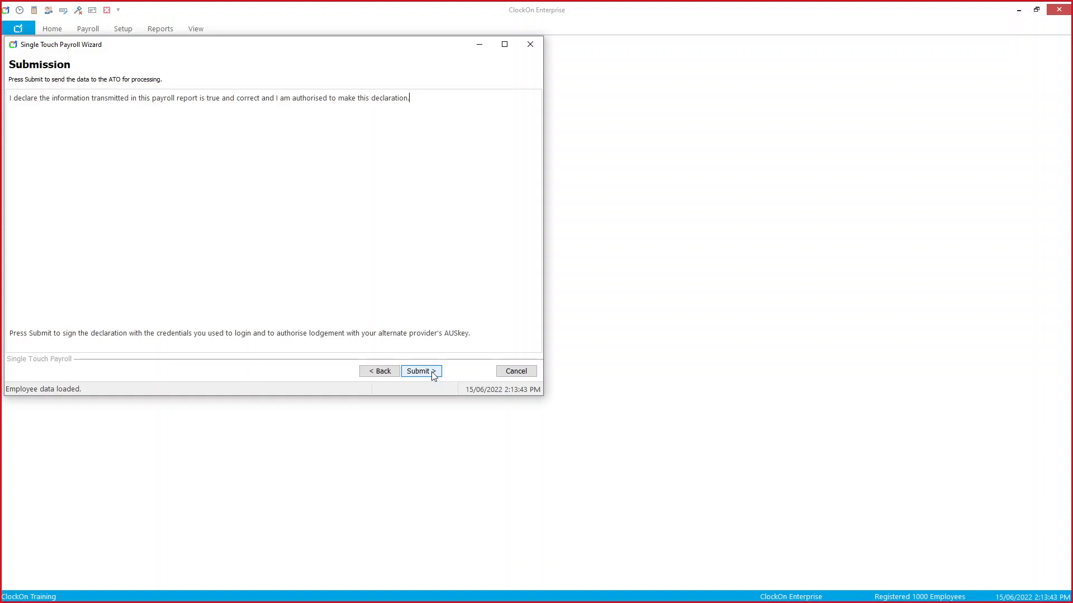
Step: Submit the STP update with manual data transfer, skip printing the employee summary, and finish
{"action": "left_click", "coordinate": [434, 376]}
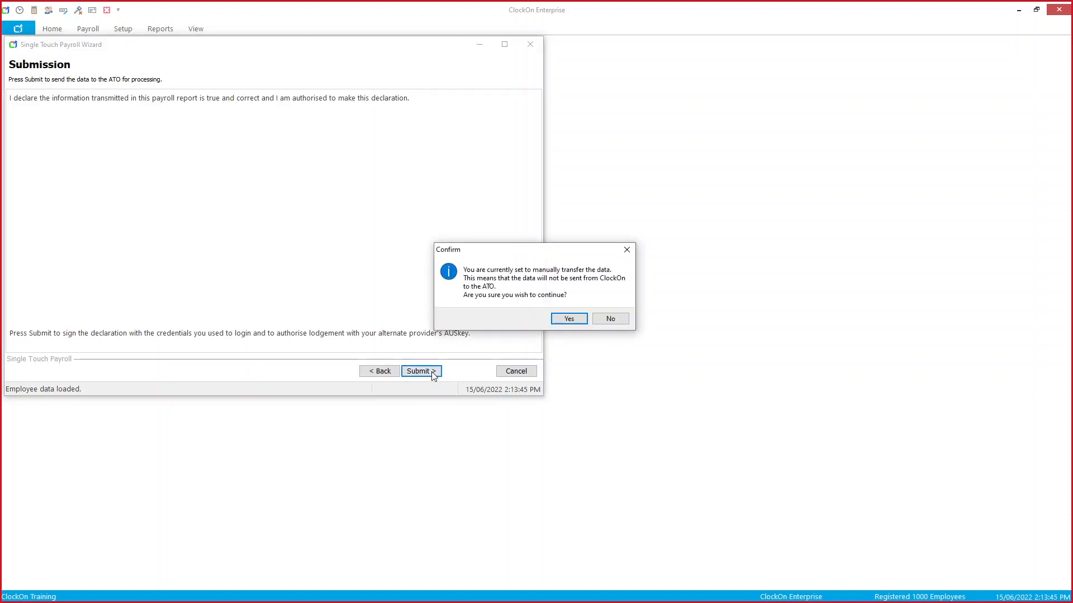
{"action": "left_click", "coordinate": [562, 320]}
{"action": "left_click", "coordinate": [567, 309]}
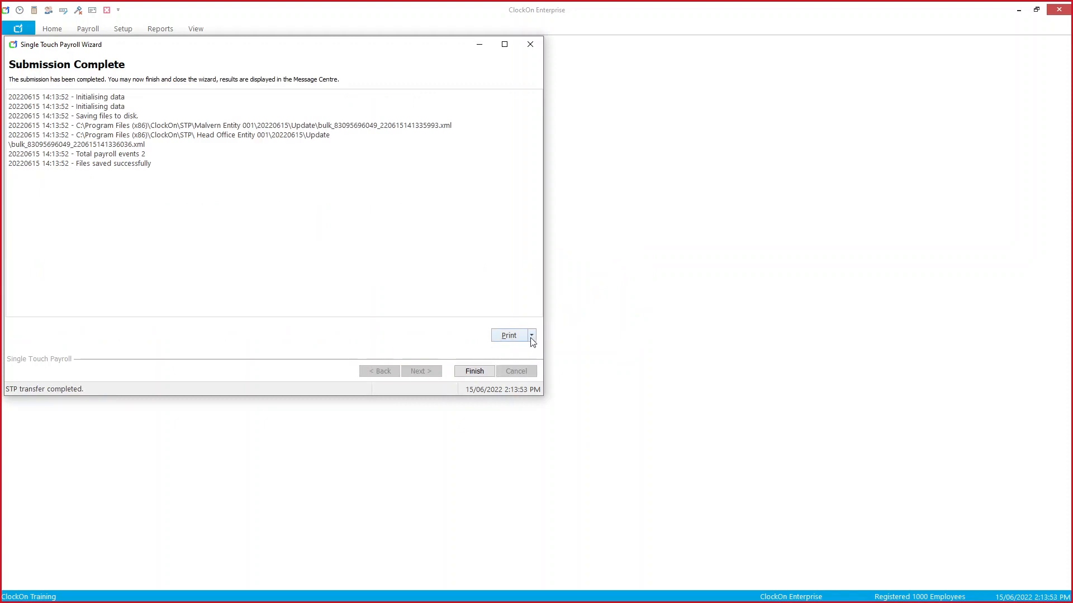
{"action": "left_click", "coordinate": [533, 337]}
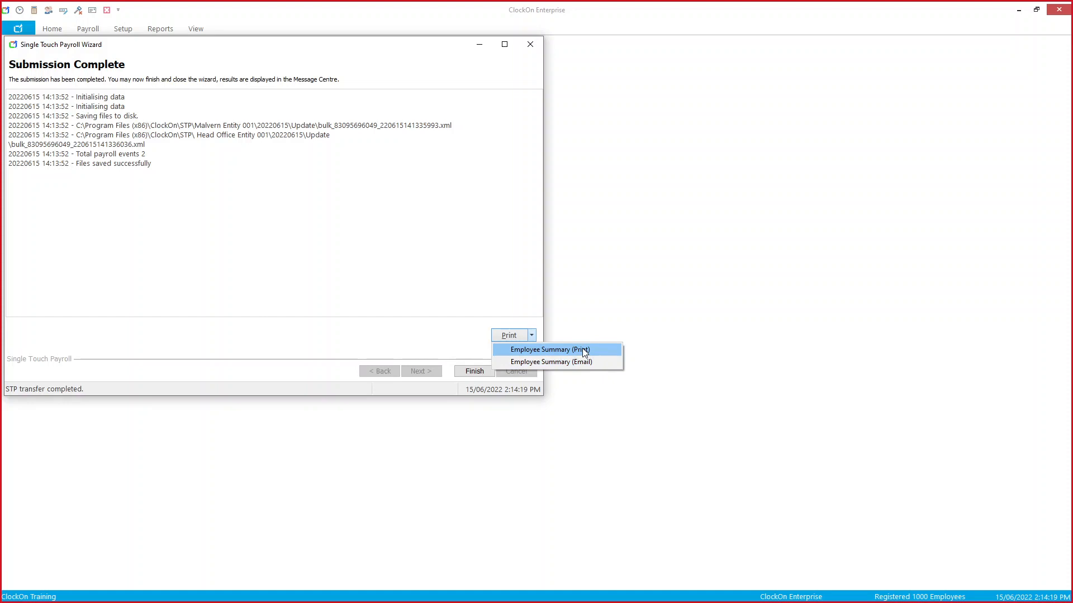
{"action": "left_click", "coordinate": [430, 322]}
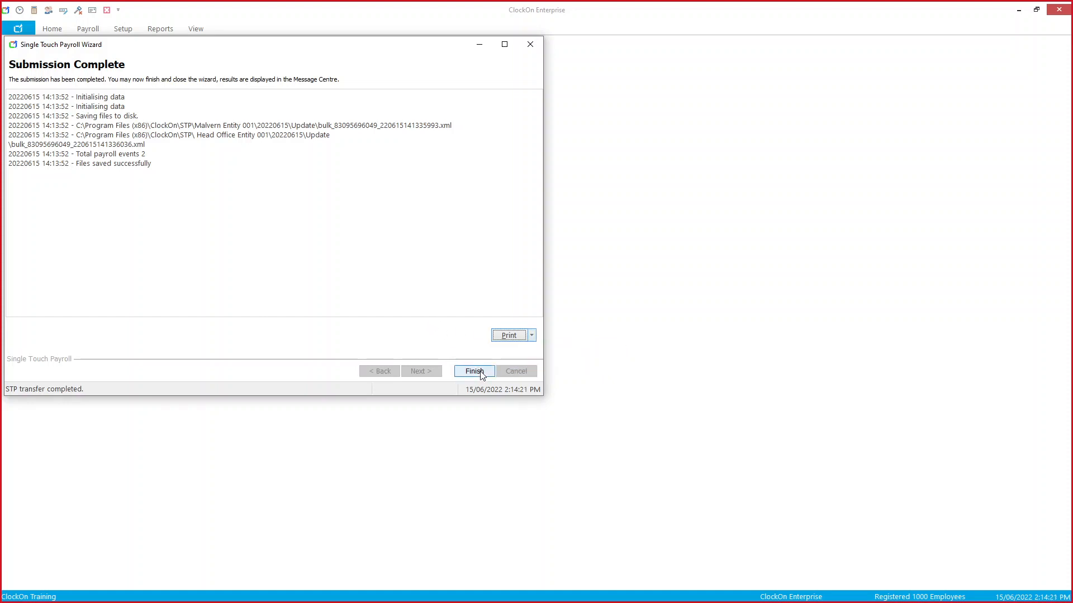
{"action": "left_click", "coordinate": [482, 374]}
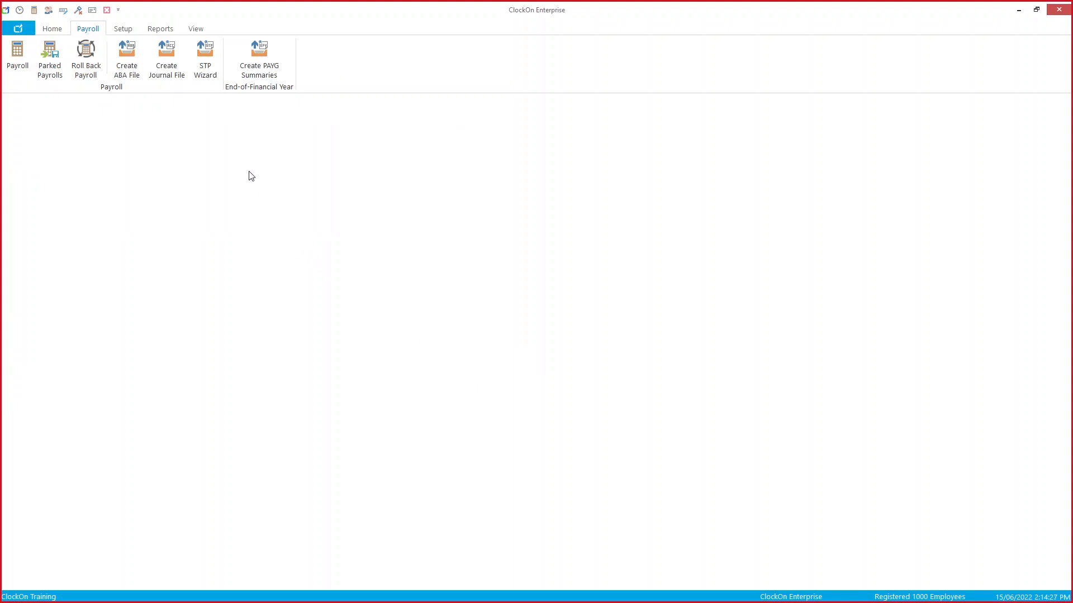
Step: Open the Message Centre's full list of STP jobs and select one of today's updates
{"action": "left_click", "coordinate": [93, 11]}
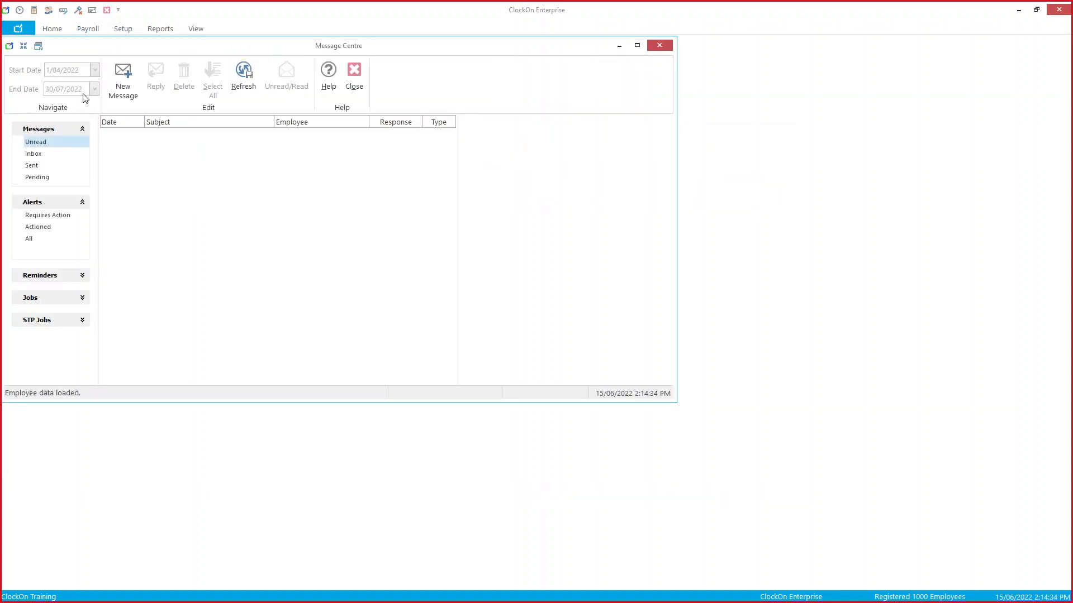
{"action": "left_click", "coordinate": [60, 322]}
{"action": "left_click", "coordinate": [45, 356]}
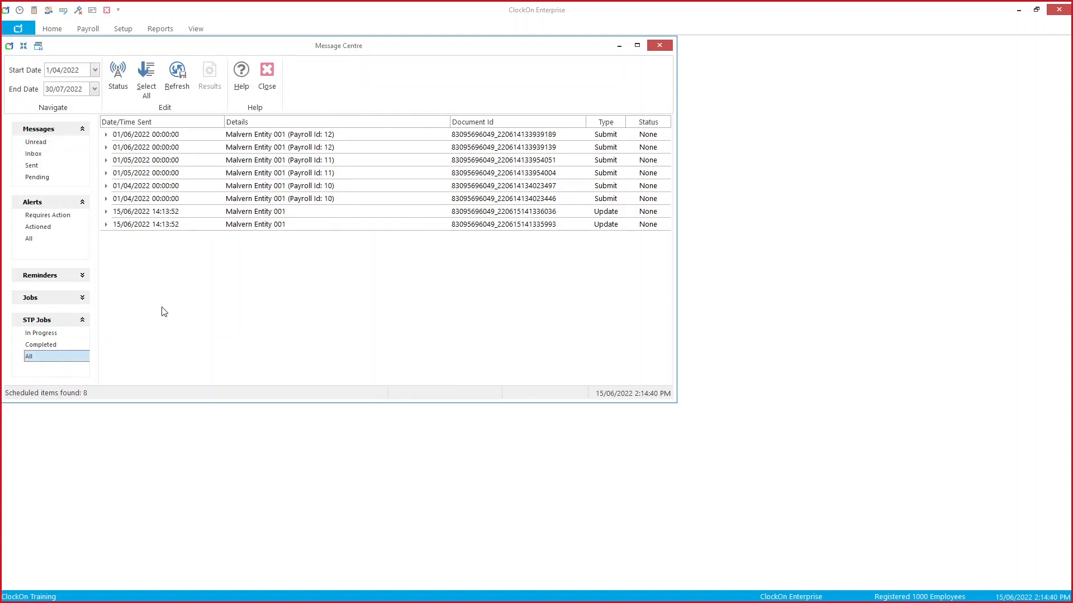
{"action": "left_click", "coordinate": [437, 221]}
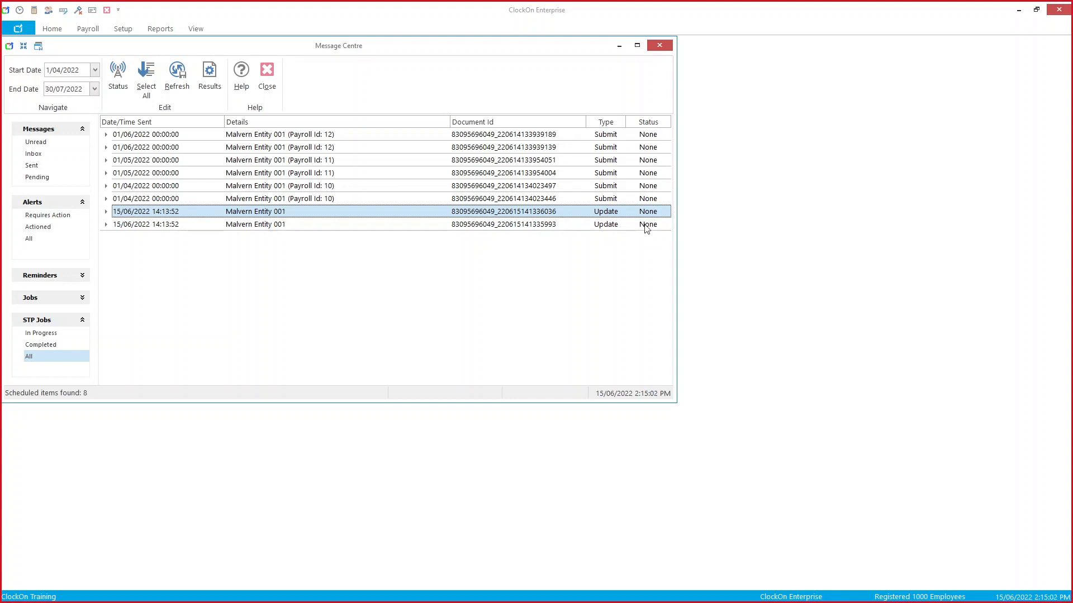
Step: Expand both 15/06/2022 updates' employee lists, collapse them again, and close the Message Centre
{"action": "double_click", "coordinate": [244, 225]}
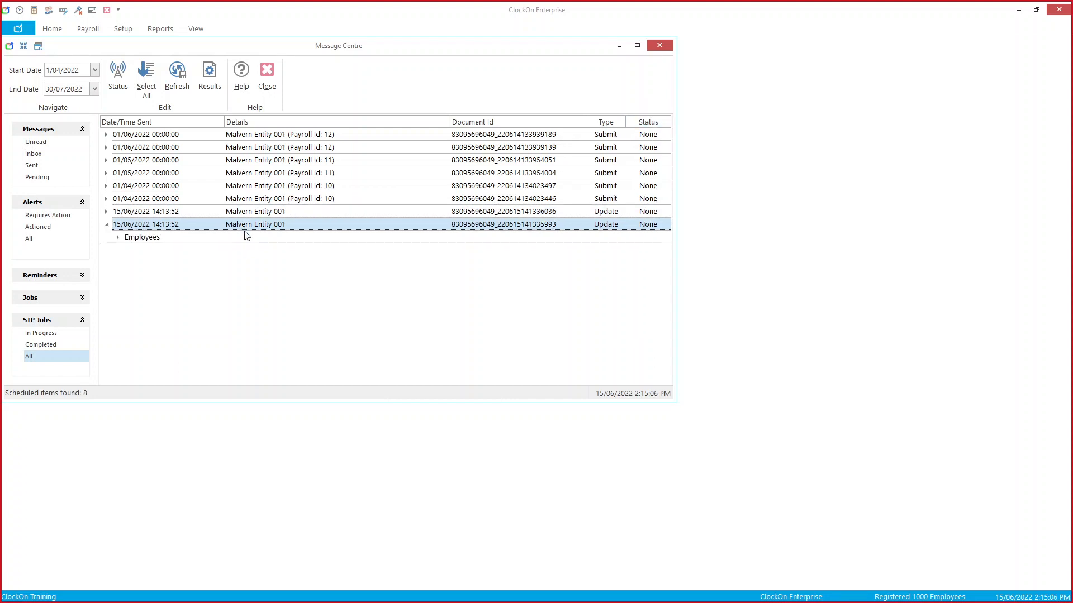
{"action": "double_click", "coordinate": [244, 237]}
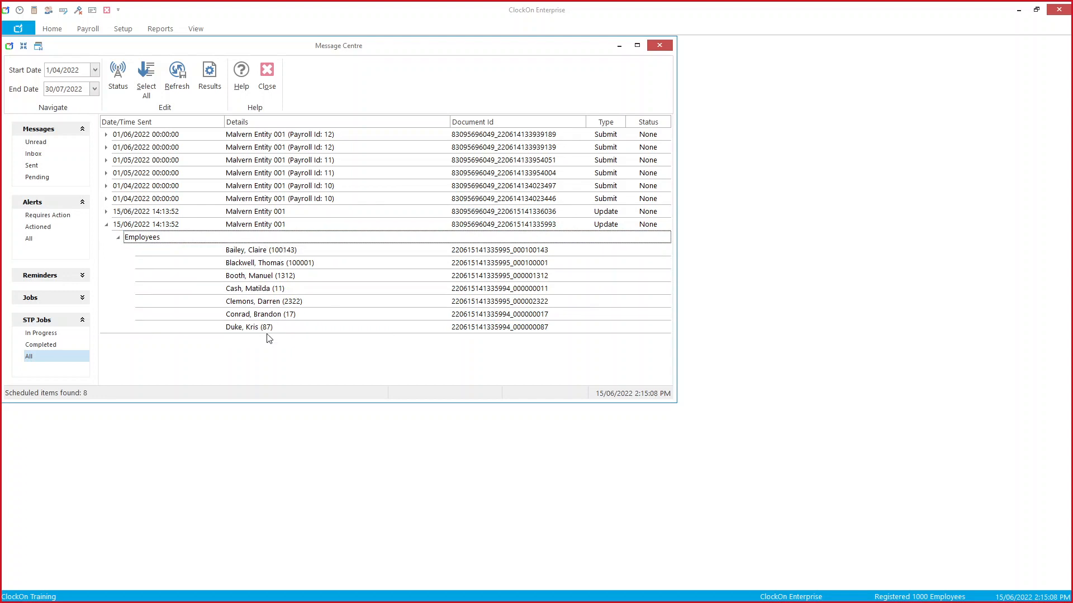
{"action": "double_click", "coordinate": [286, 217]}
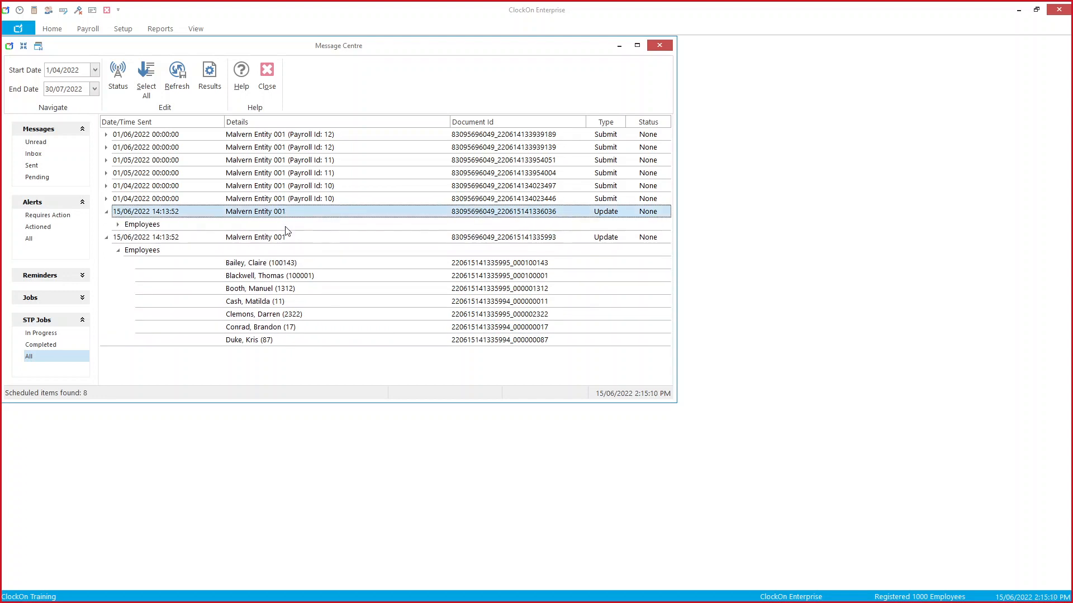
{"action": "double_click", "coordinate": [286, 226]}
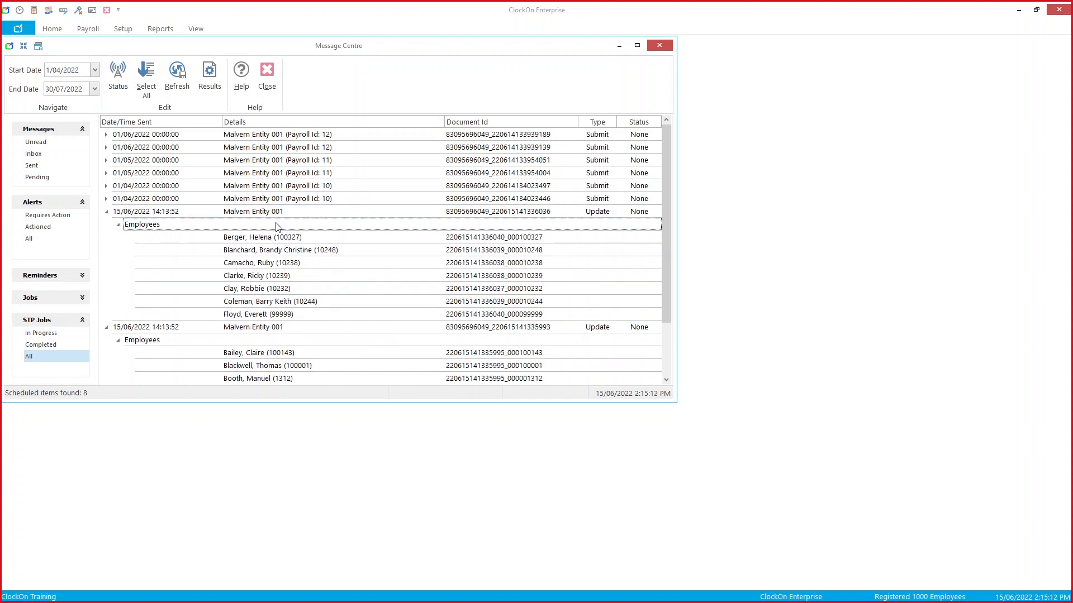
{"action": "double_click", "coordinate": [278, 226]}
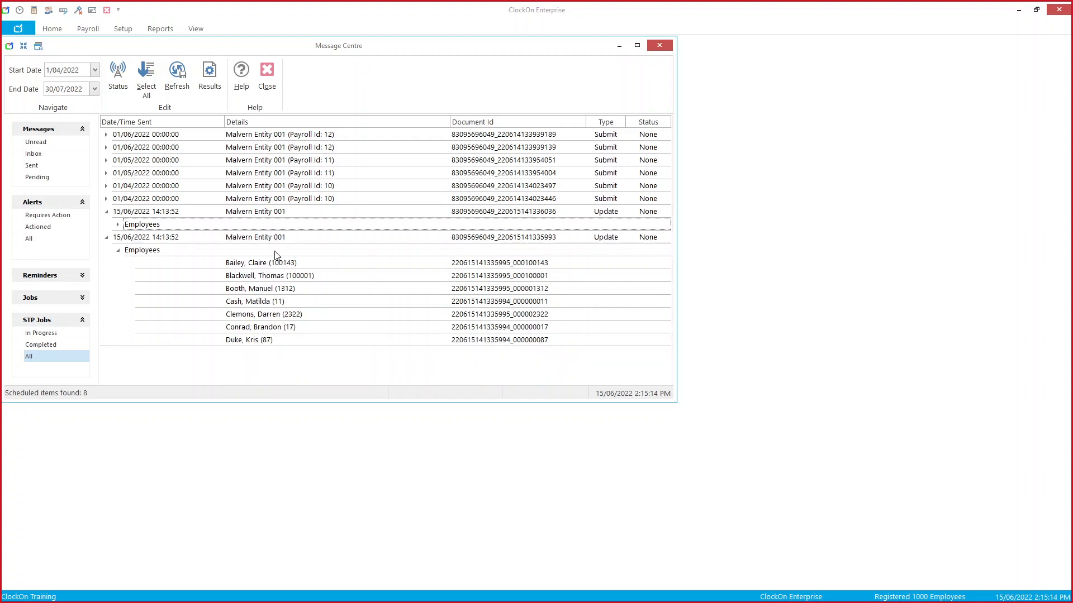
{"action": "double_click", "coordinate": [276, 253]}
{"action": "double_click", "coordinate": [276, 210]}
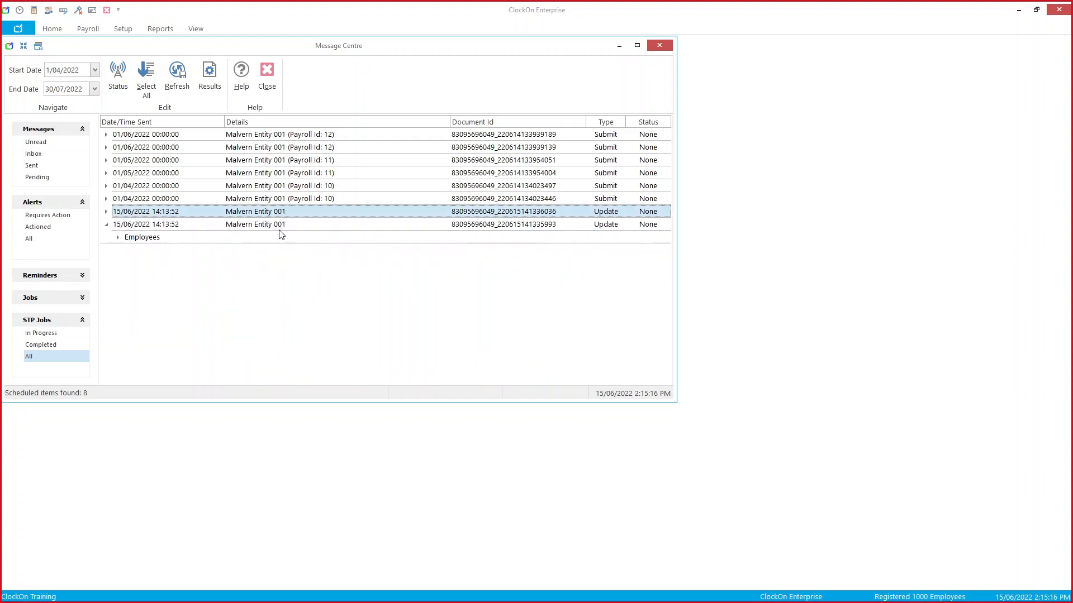
{"action": "double_click", "coordinate": [279, 224]}
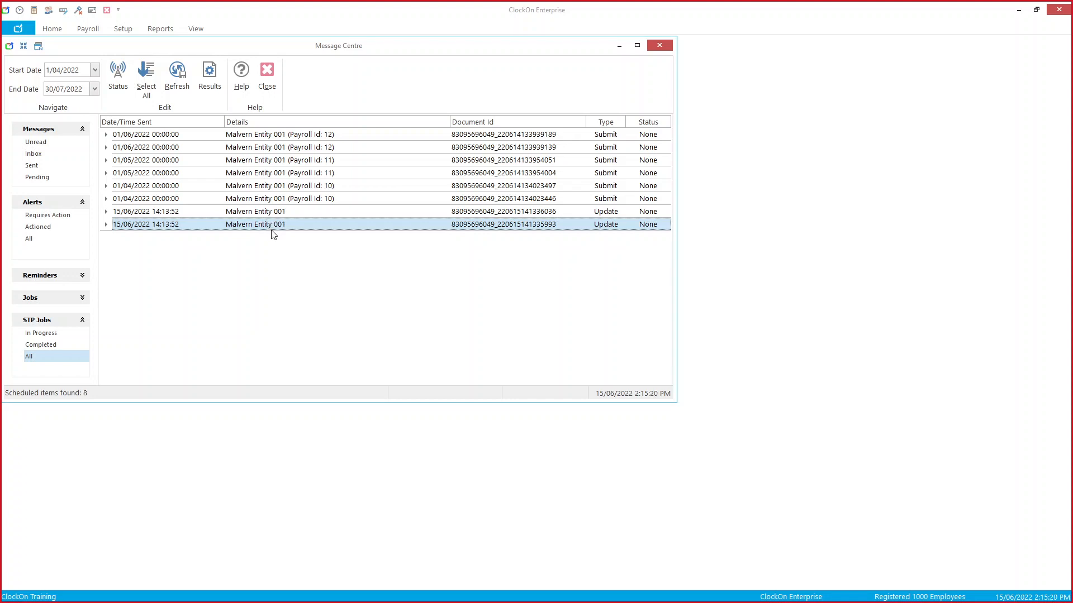
{"action": "left_click", "coordinate": [270, 84]}
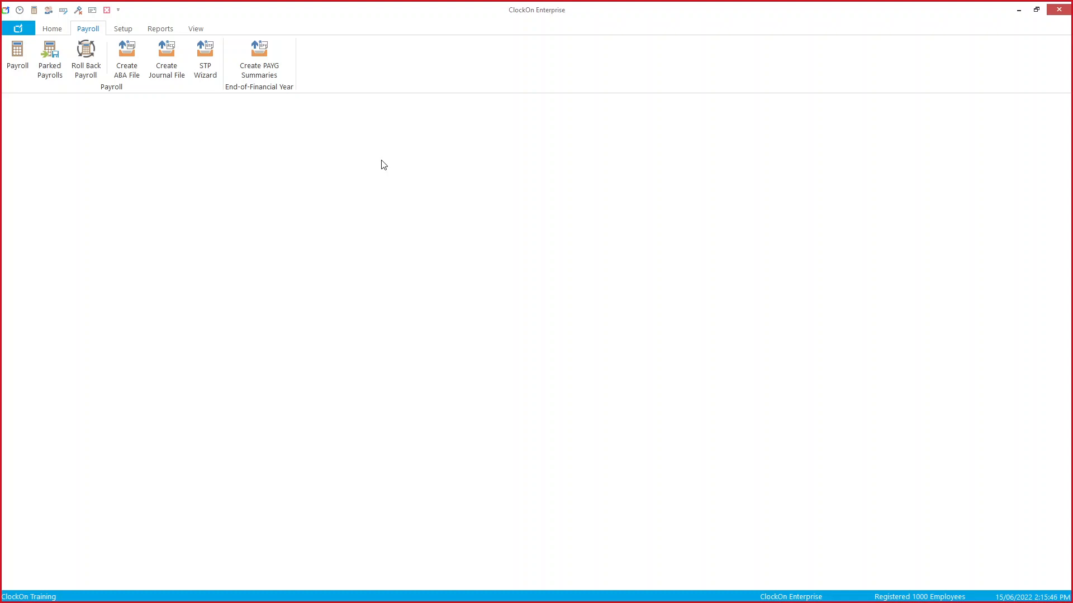
Step: Open Report Manager from Reports > Payroll Reports
{"action": "left_click", "coordinate": [162, 29]}
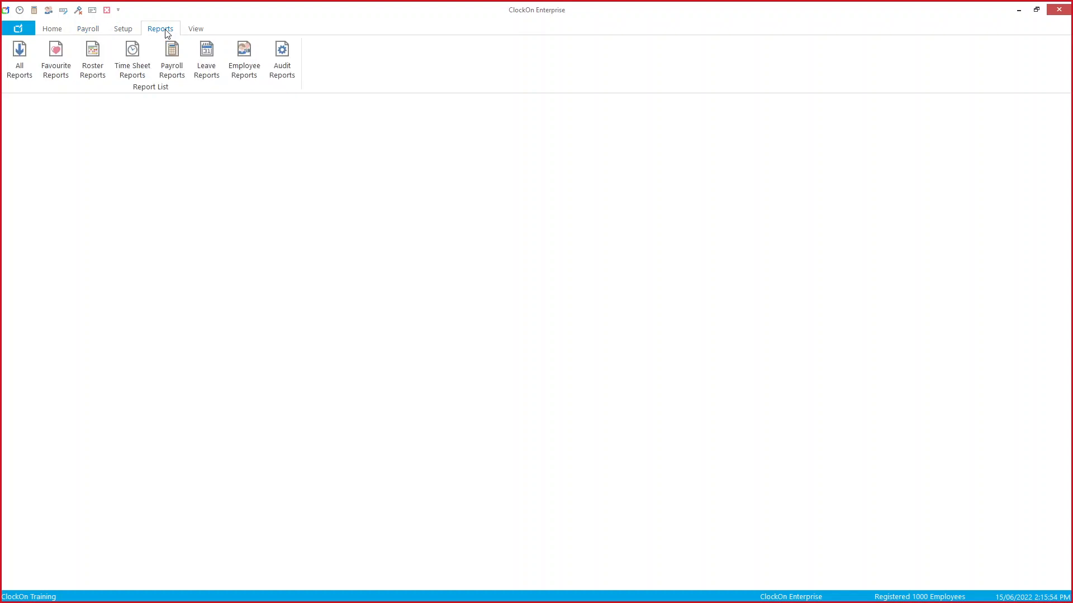
{"action": "left_click", "coordinate": [172, 61]}
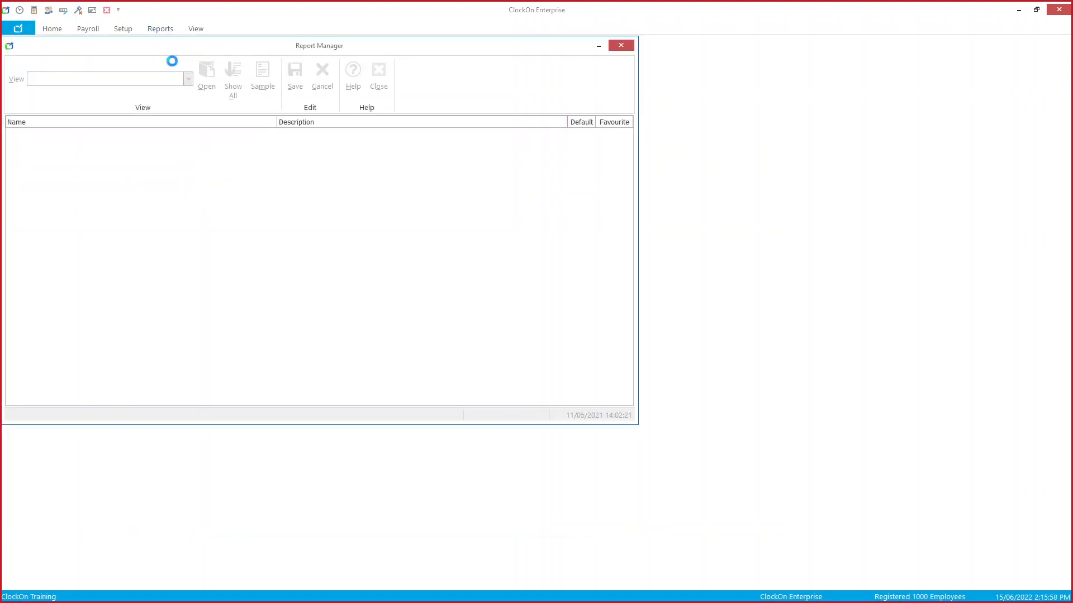
Step: Filter the Report Manager list to Payroll Reports (PAYG)
{"action": "left_click", "coordinate": [188, 79]}
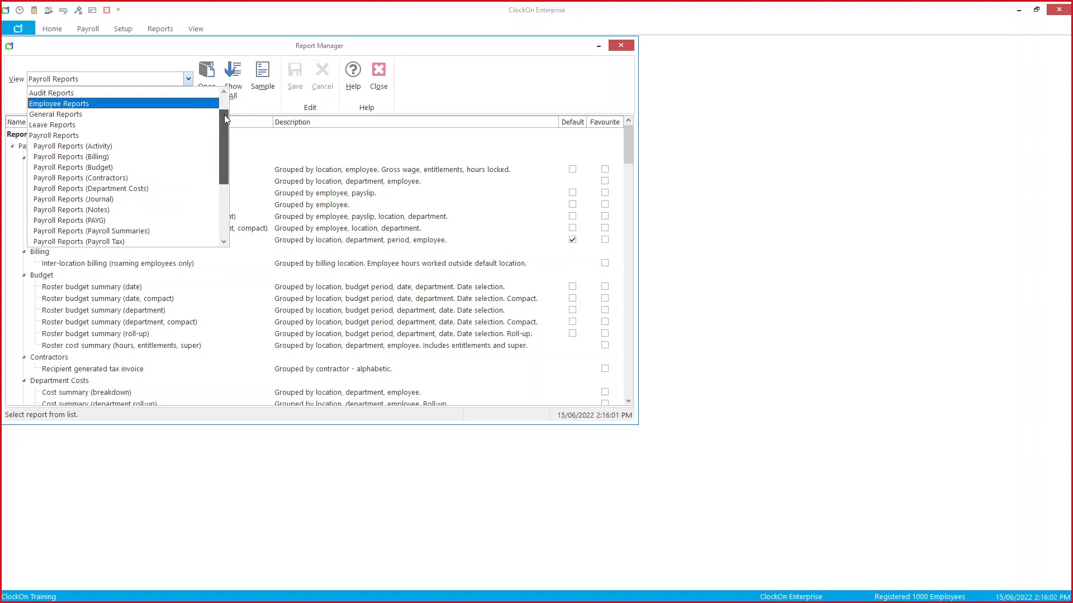
{"action": "left_click_drag", "start_coordinate": [223, 115], "coordinate": [221, 125]}
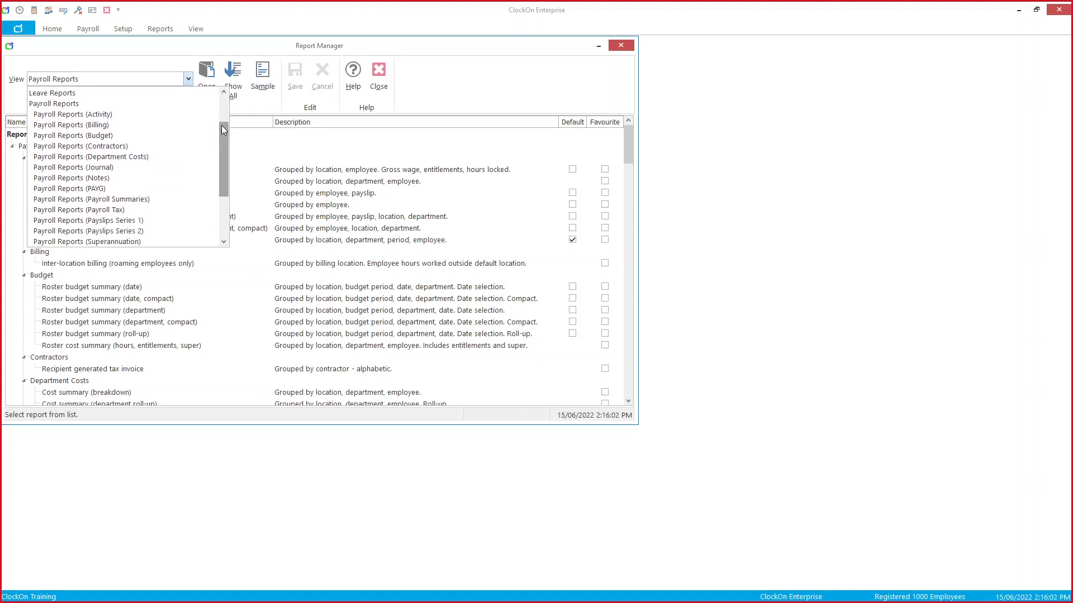
{"action": "left_click", "coordinate": [193, 189]}
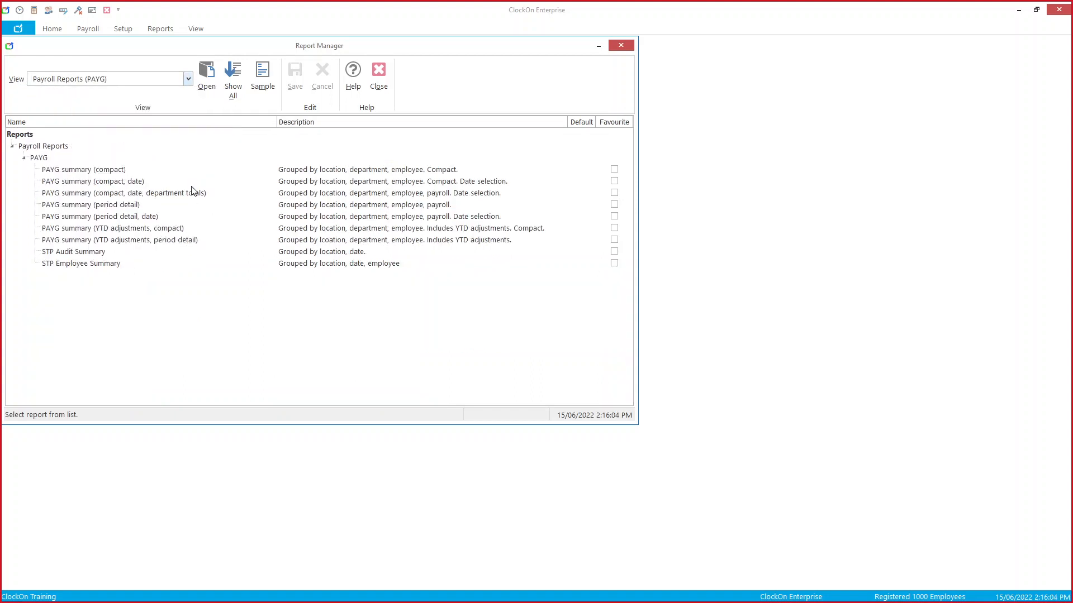
Step: Open the STP Employee Summary report options, then close them without running
{"action": "left_click", "coordinate": [132, 266]}
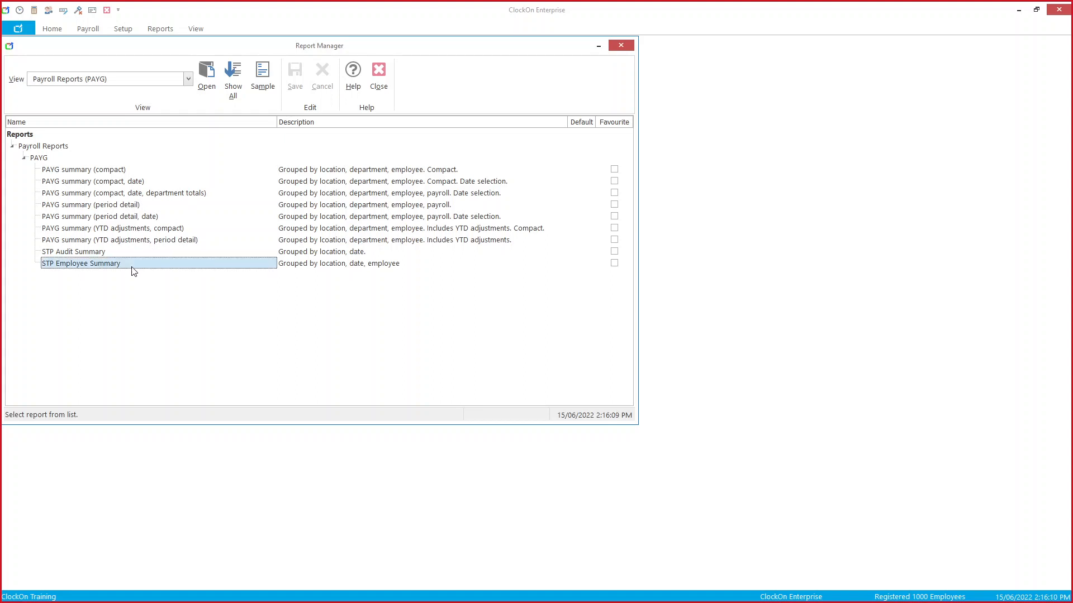
{"action": "double_click", "coordinate": [132, 266]}
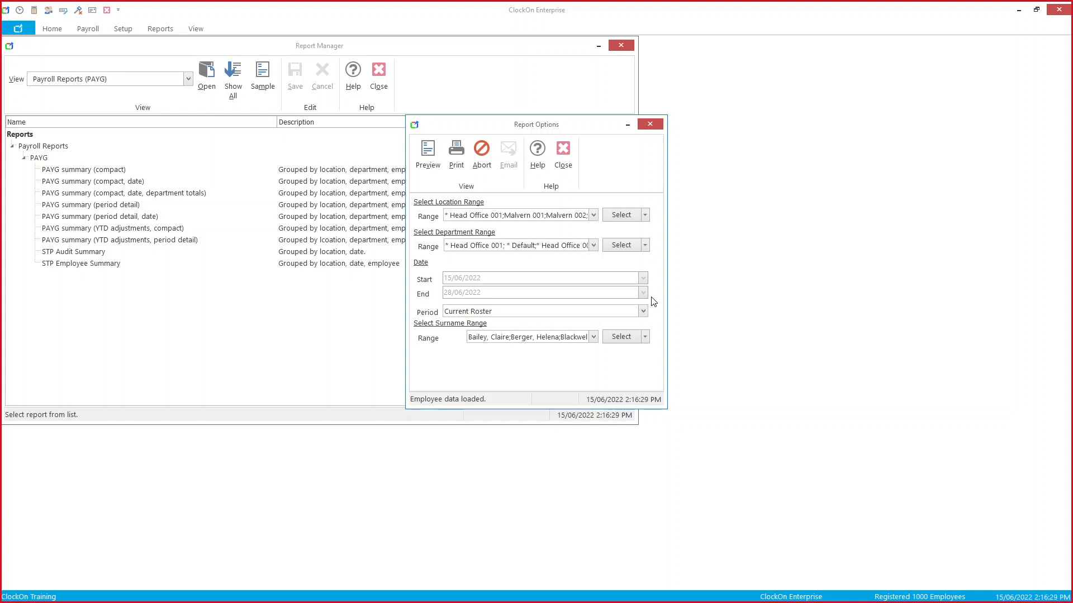
{"action": "left_click", "coordinate": [564, 156]}
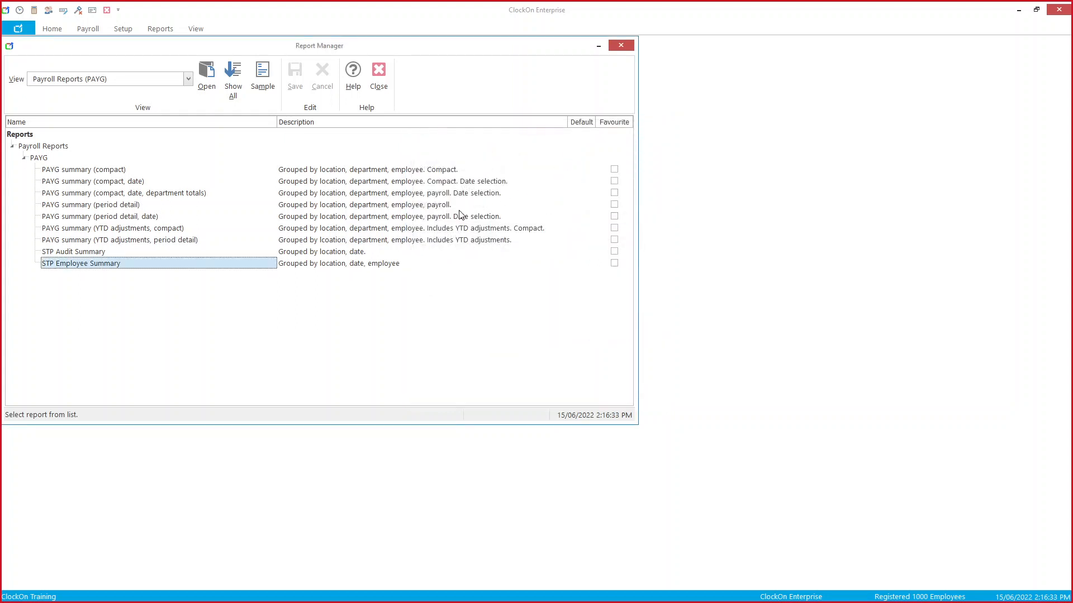
{"action": "left_click", "coordinate": [98, 254]}
{"action": "left_click", "coordinate": [95, 252]}
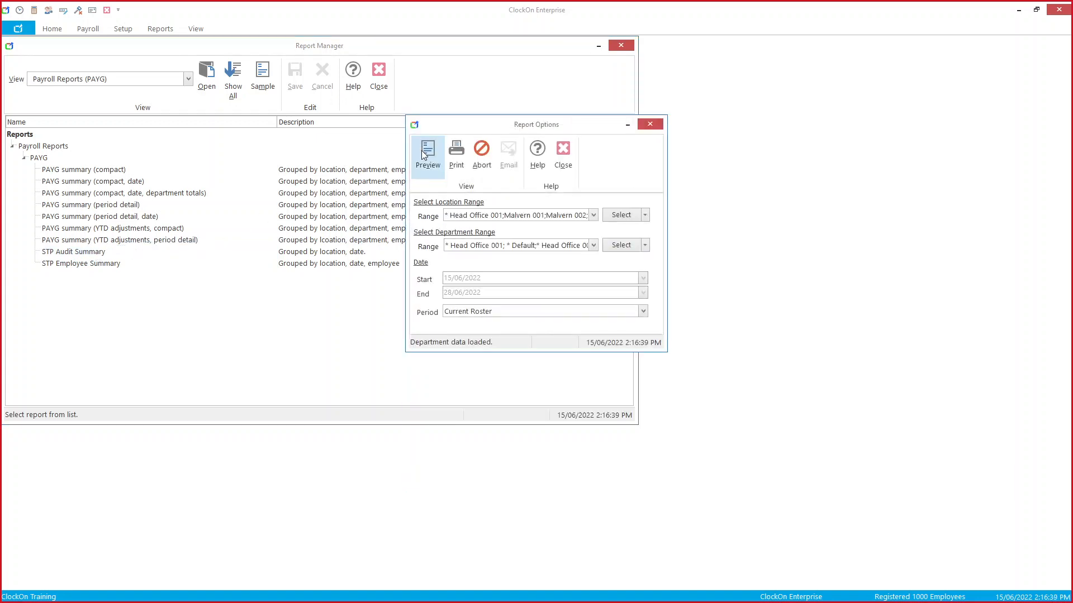
{"action": "left_click", "coordinate": [421, 150]}
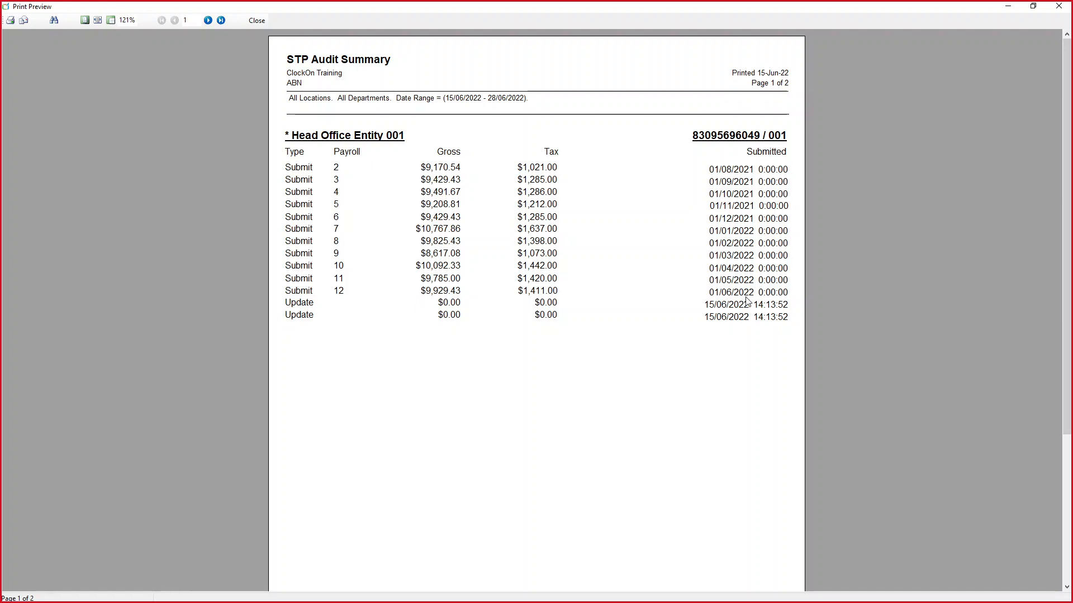
{"action": "left_click", "coordinate": [256, 20]}
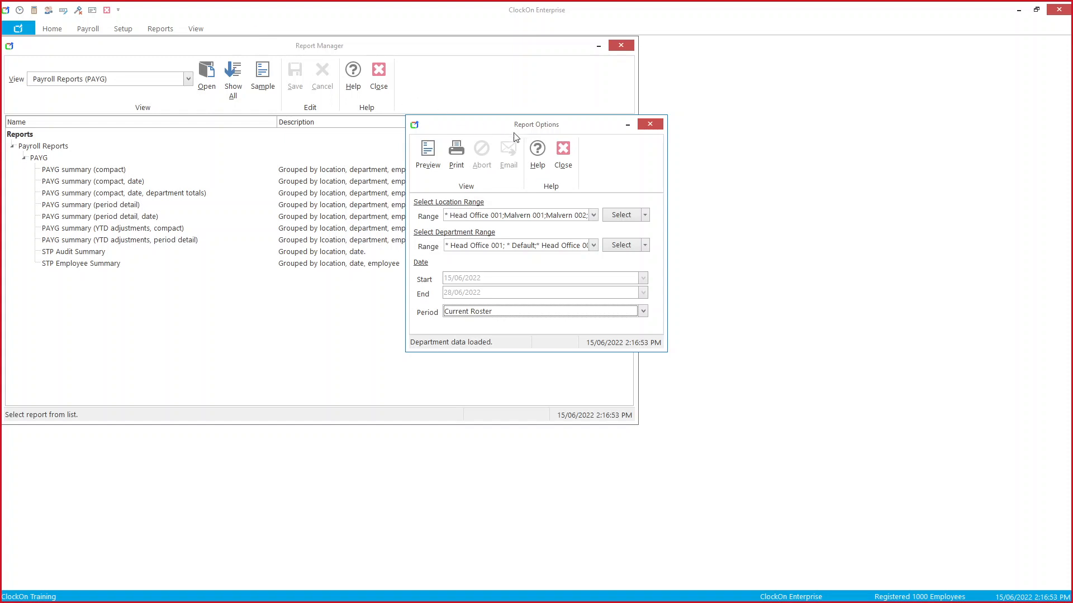
{"action": "left_click", "coordinate": [563, 151]}
{"action": "left_click", "coordinate": [119, 264]}
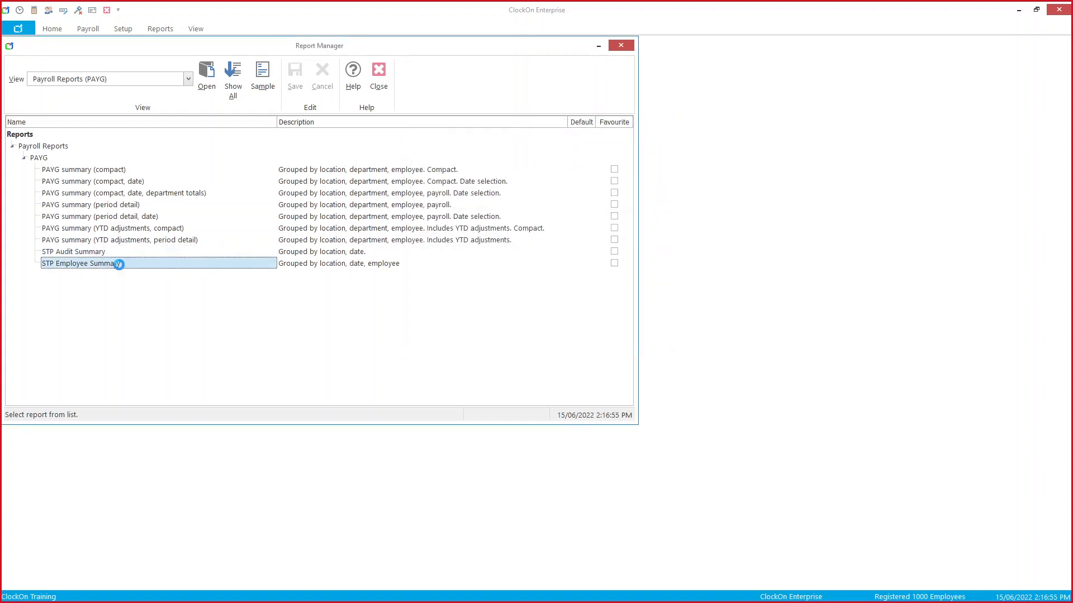
Step: Preview the STP Employee Summary with a custom date range of 01/06/2022 to 01/06/2022
{"action": "double_click", "coordinate": [119, 264]}
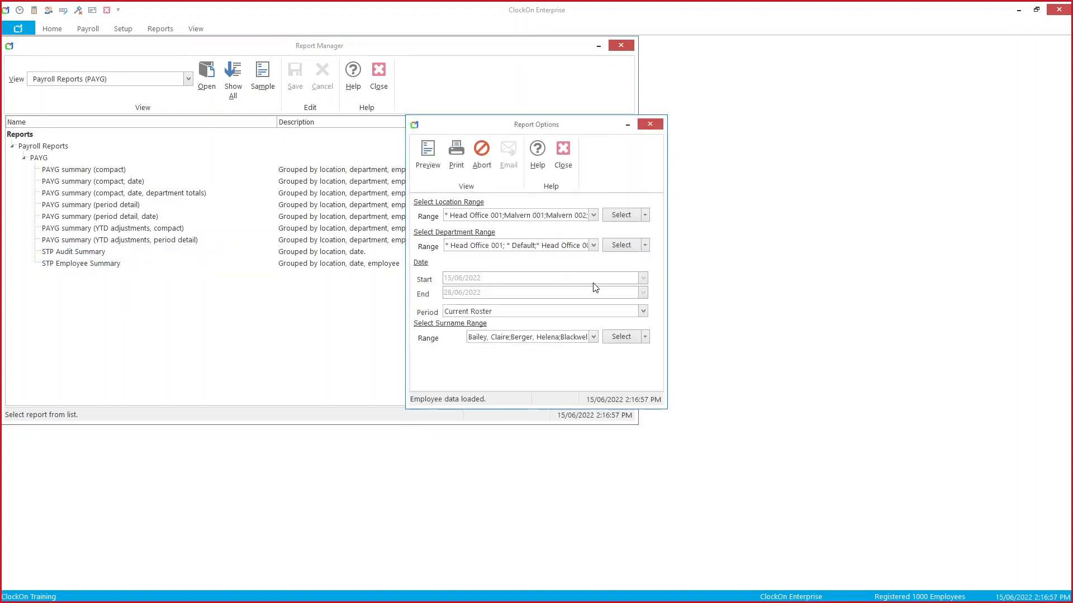
{"action": "left_click", "coordinate": [642, 311]}
{"action": "left_click", "coordinate": [606, 332]}
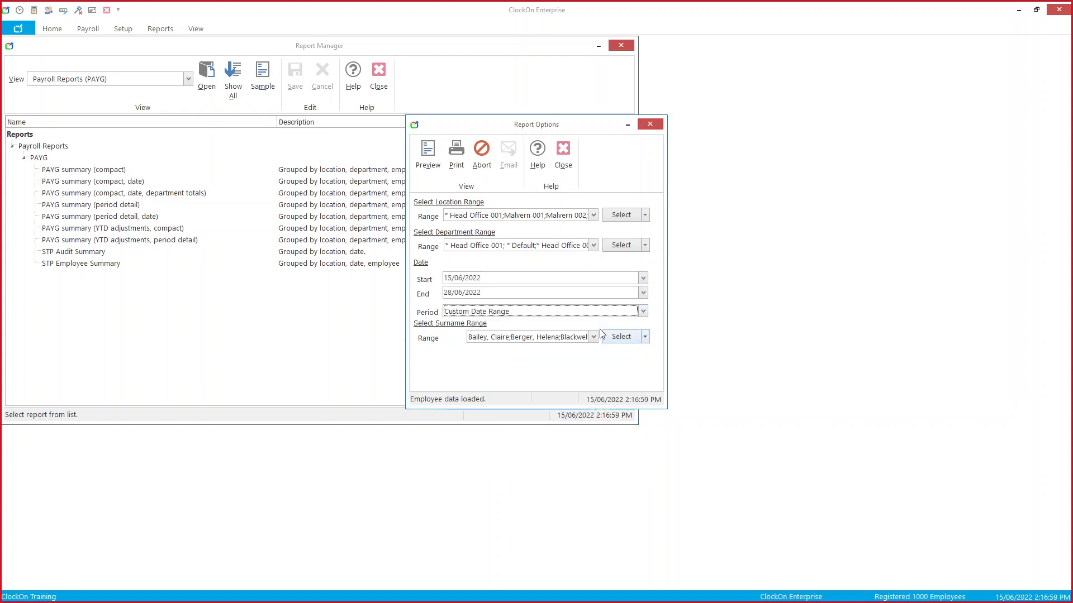
{"action": "left_click", "coordinate": [529, 281]}
{"action": "type", "text": "01/06/2022"}
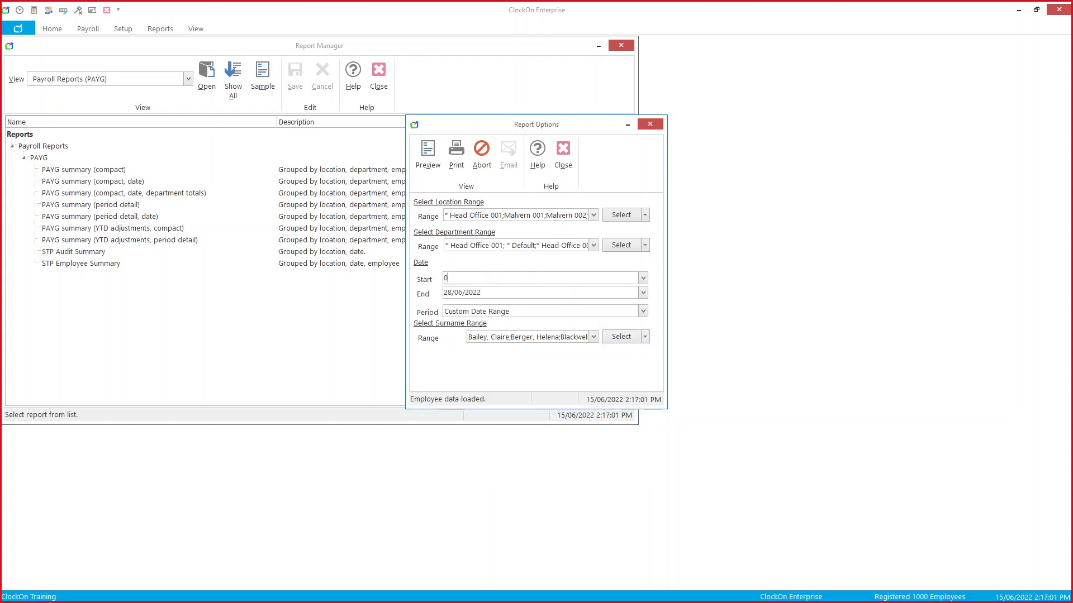
{"action": "double_click", "coordinate": [529, 281]}
{"action": "key", "text": "ctrl+c"}
{"action": "key", "text": "Tab"}
{"action": "key", "text": "ctrl+v"}
{"action": "key", "text": "Tab"}
{"action": "left_click", "coordinate": [426, 156]}
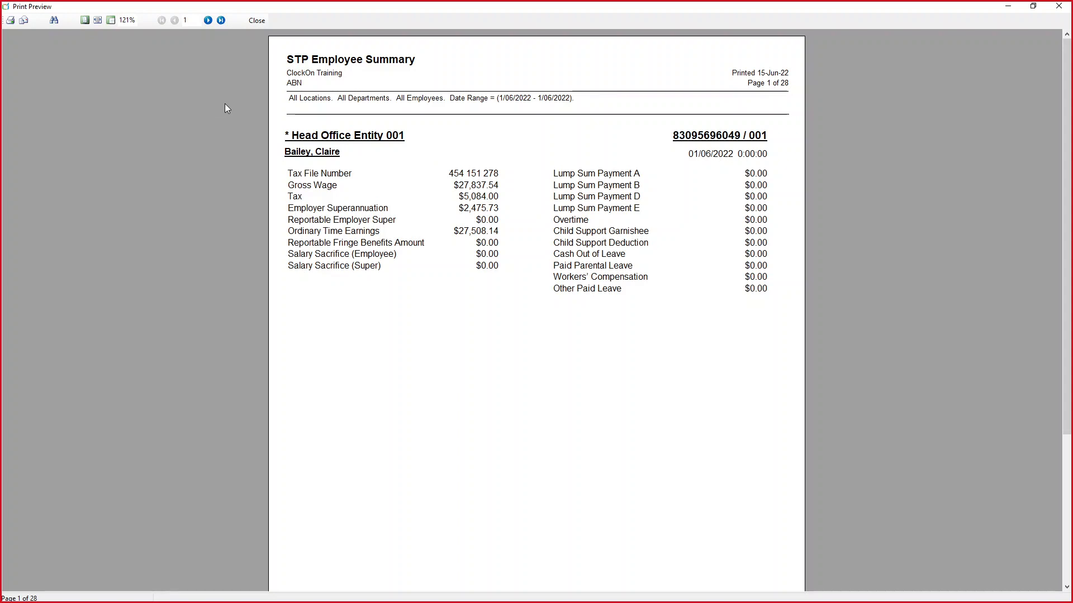
Step: Set up printing the report to a PDF file via Microsoft Print to PDF
{"action": "left_click", "coordinate": [10, 20]}
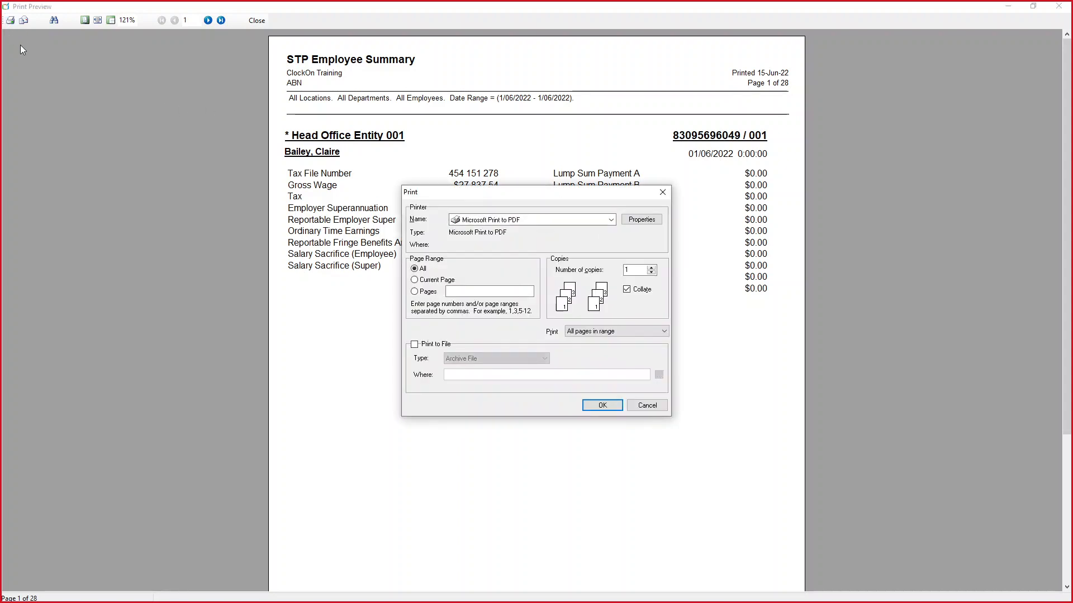
{"action": "left_click", "coordinate": [512, 220]}
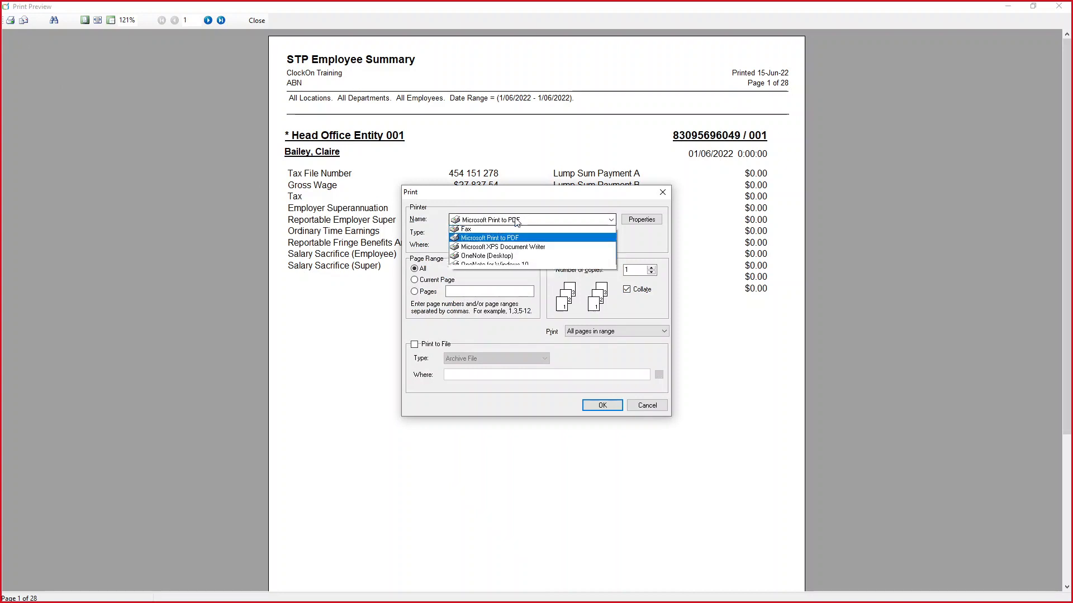
{"action": "left_click", "coordinate": [502, 231]}
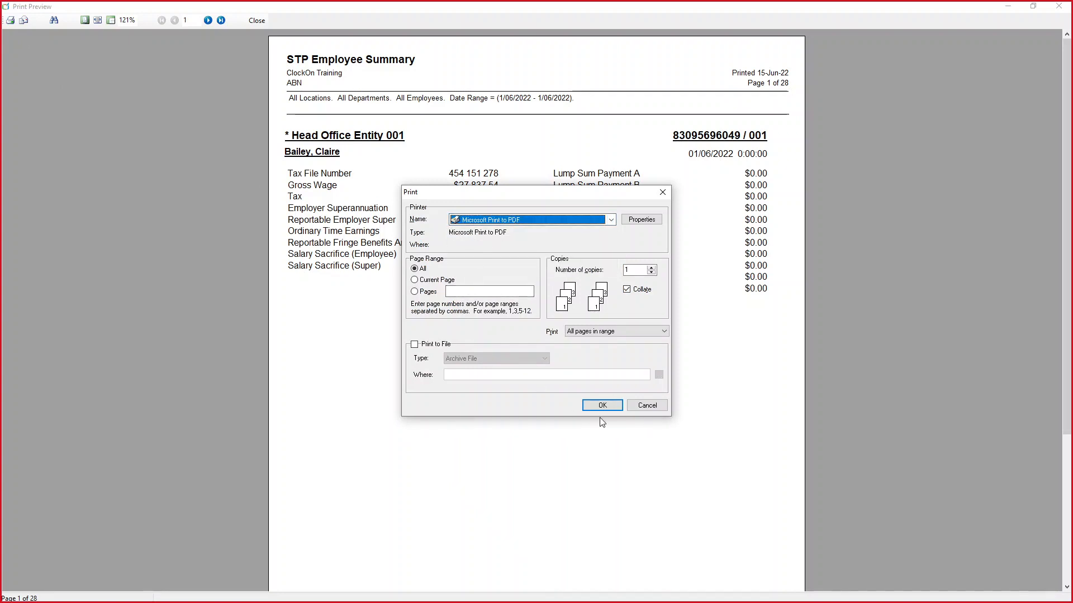
{"action": "left_click", "coordinate": [415, 344]}
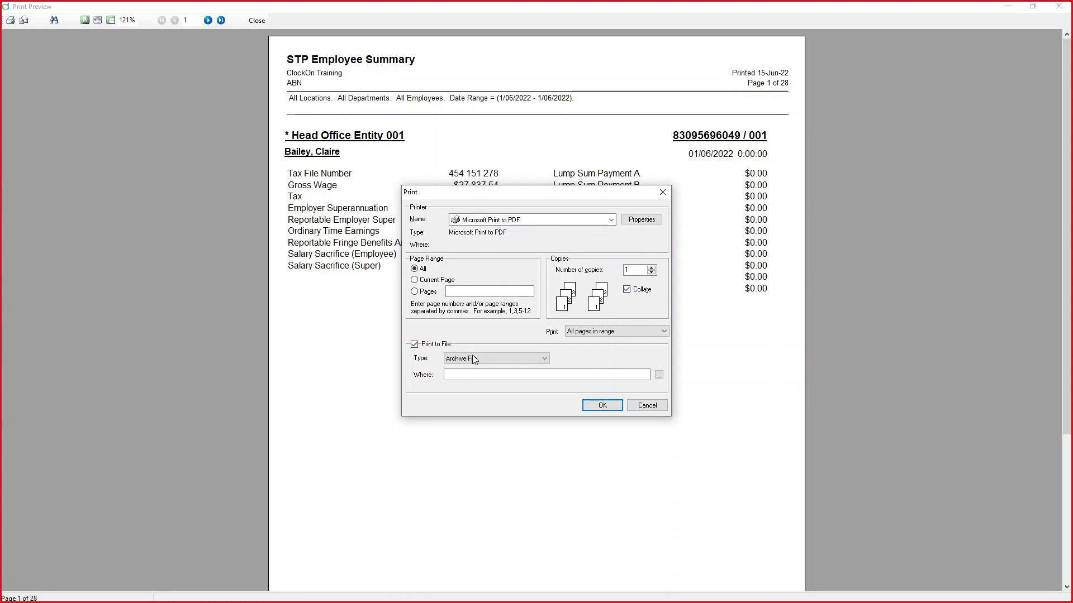
{"action": "left_click", "coordinate": [506, 359]}
{"action": "left_click", "coordinate": [511, 390]}
Step: Cancel the save location and printing, then close the preview and report options
{"action": "left_click", "coordinate": [658, 377]}
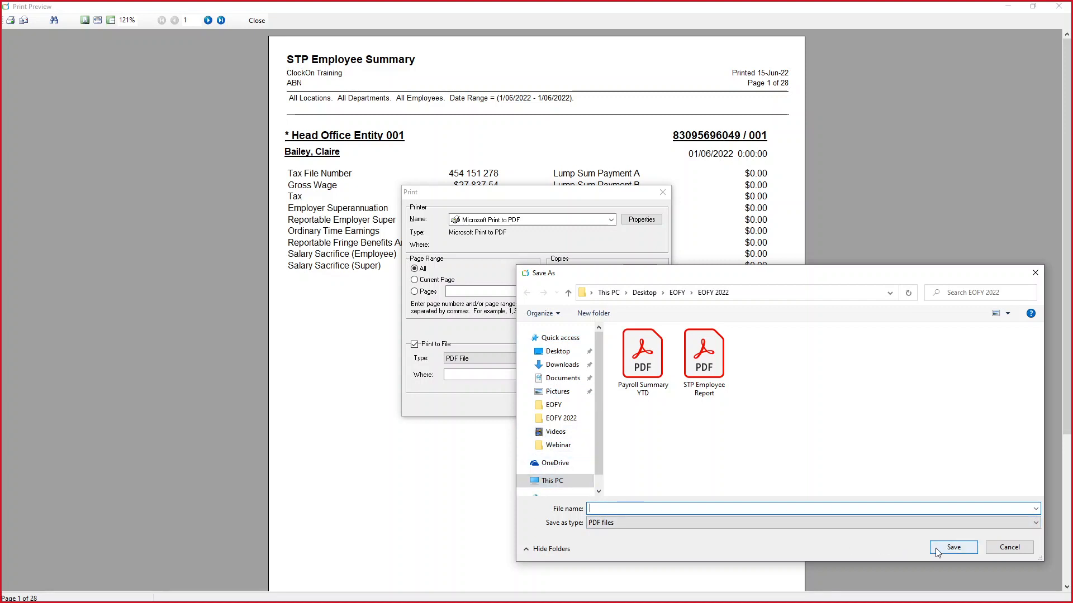
{"action": "left_click", "coordinate": [1004, 550]}
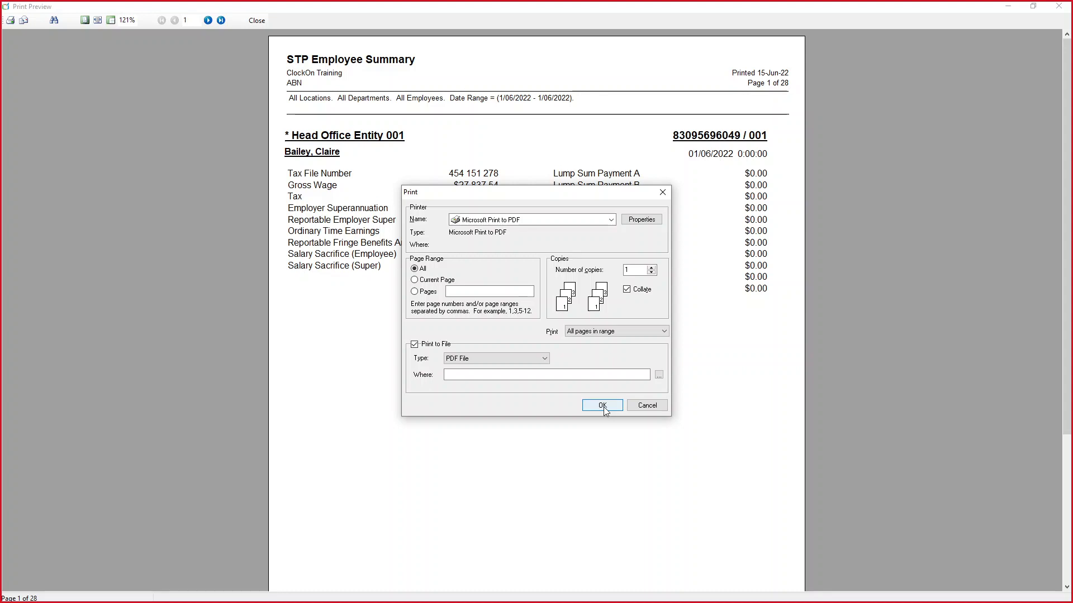
{"action": "left_click", "coordinate": [647, 405]}
{"action": "left_click", "coordinate": [255, 21]}
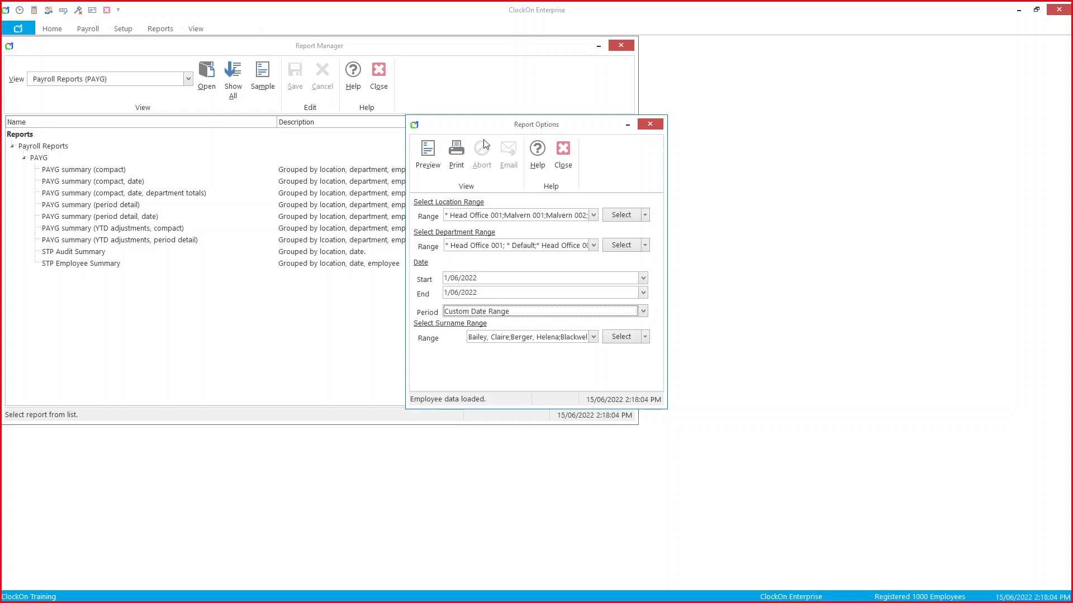
{"action": "left_click", "coordinate": [563, 150]}
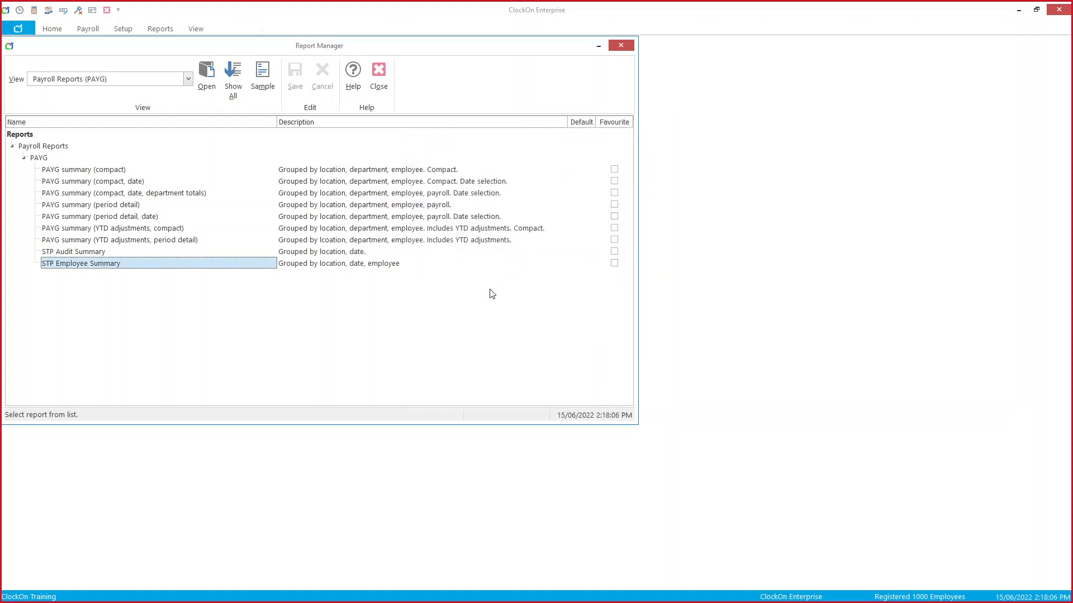
Step: Switch the report list to Payroll Reports (Payroll Summaries)
{"action": "left_click", "coordinate": [189, 79]}
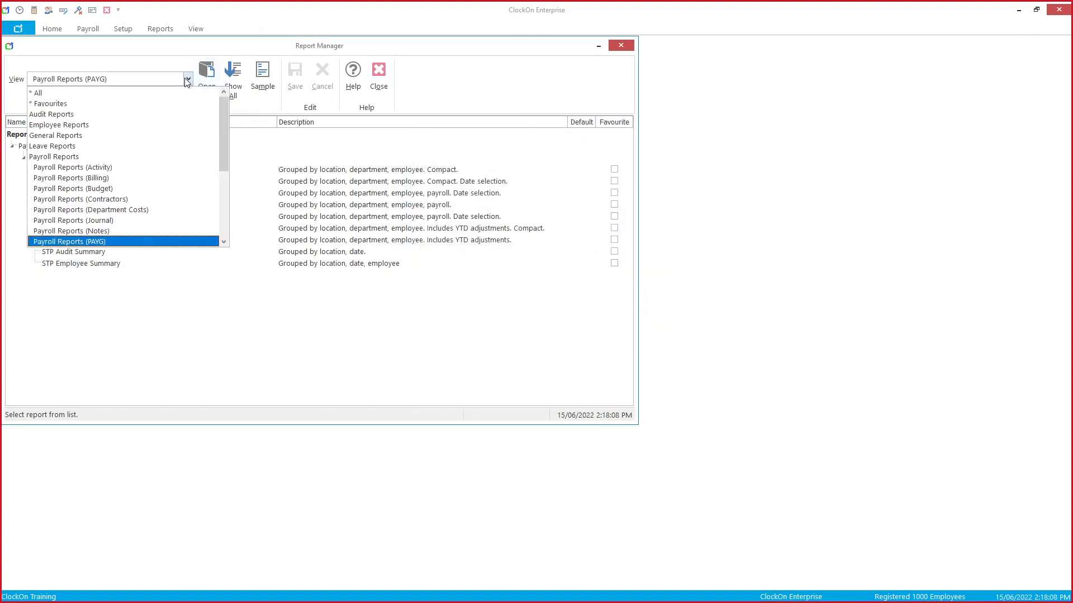
{"action": "left_click_drag", "start_coordinate": [224, 110], "coordinate": [222, 140]}
{"action": "left_click", "coordinate": [196, 189]}
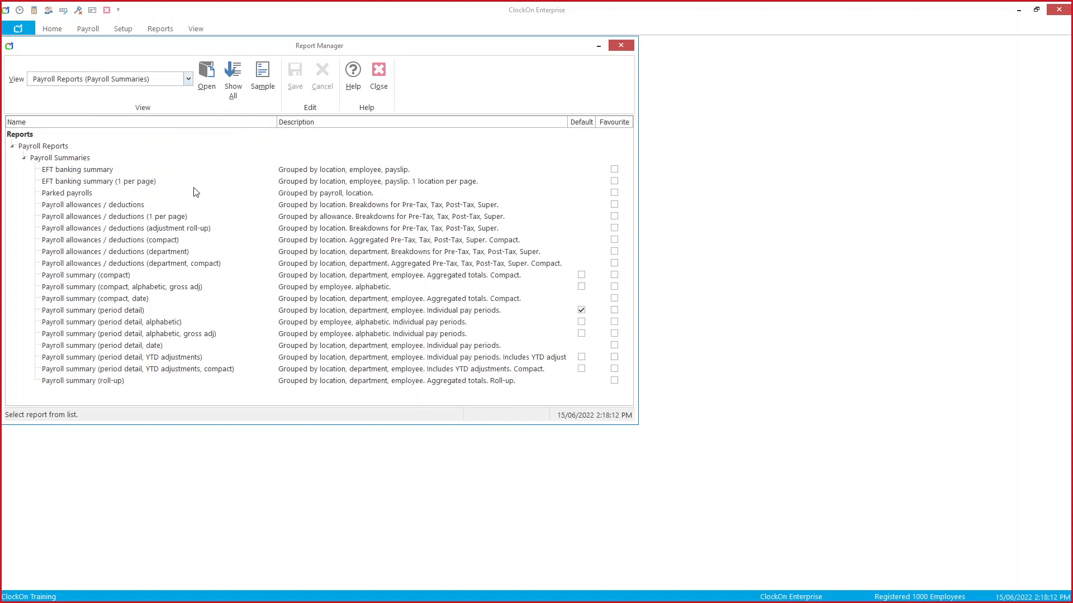
Step: Open the options for the YTD adjustments, compact payroll summary report
{"action": "left_click", "coordinate": [201, 358]}
{"action": "left_click", "coordinate": [202, 368]}
{"action": "left_click", "coordinate": [204, 357]}
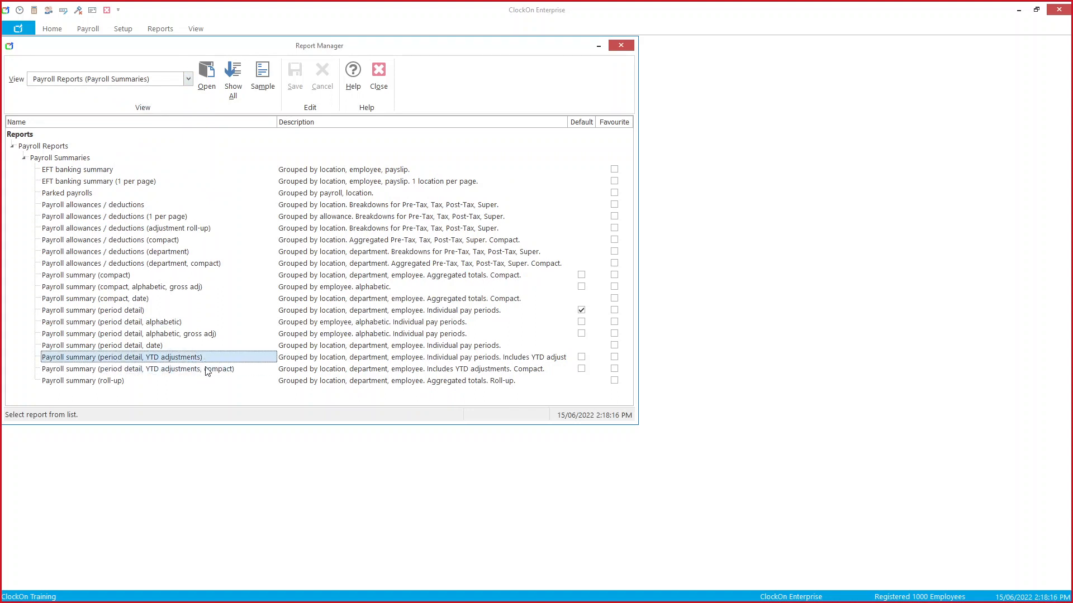
{"action": "left_click", "coordinate": [208, 368]}
{"action": "left_click", "coordinate": [205, 357]}
{"action": "left_click", "coordinate": [208, 371]}
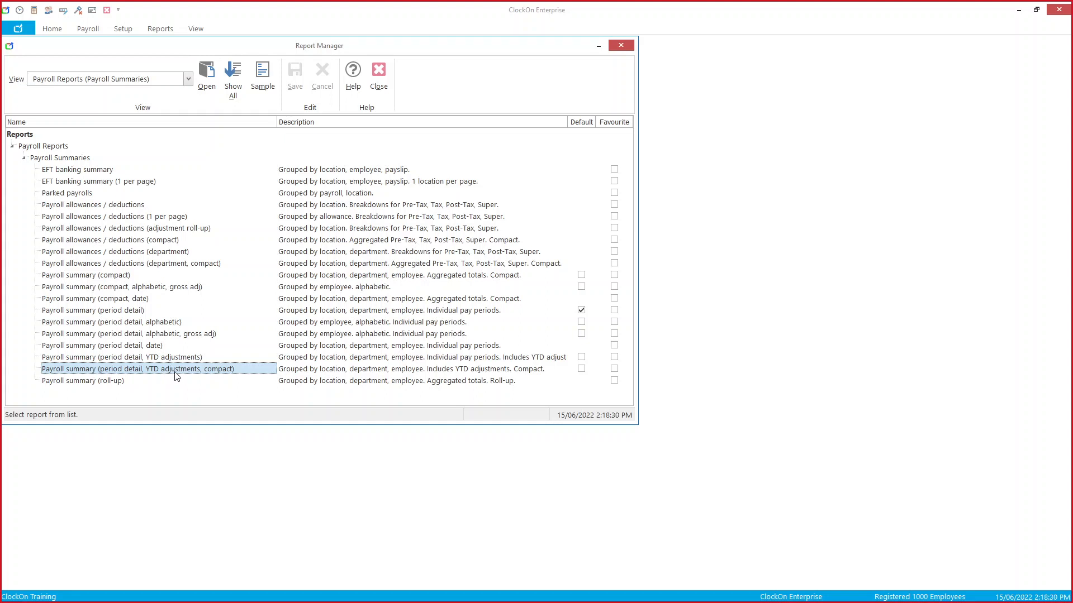
{"action": "double_click", "coordinate": [239, 370]}
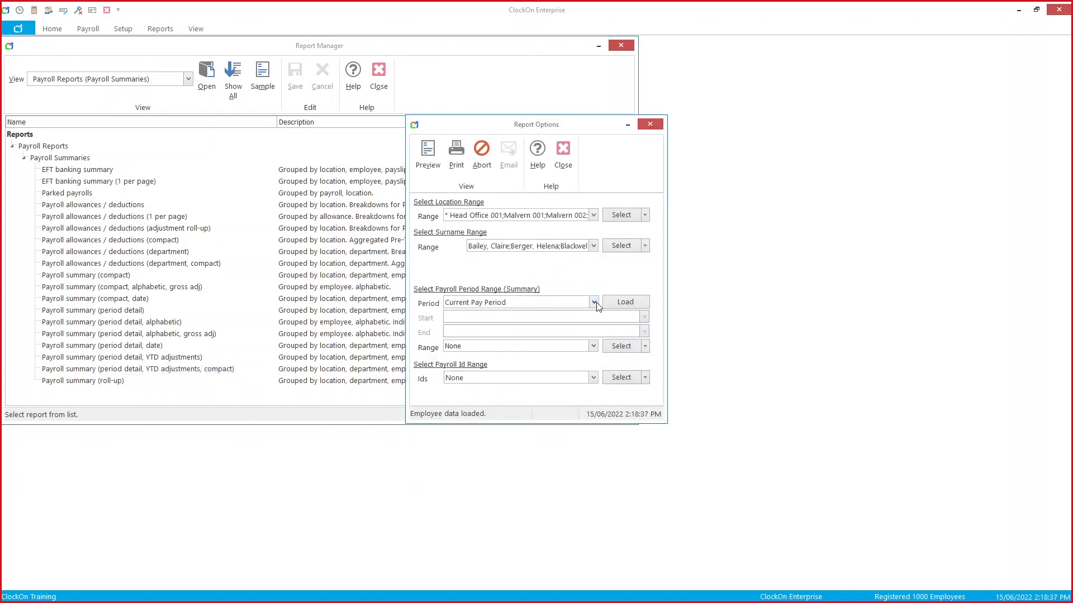
Step: Set the report period to Financial Year to Date
{"action": "left_click", "coordinate": [595, 302]}
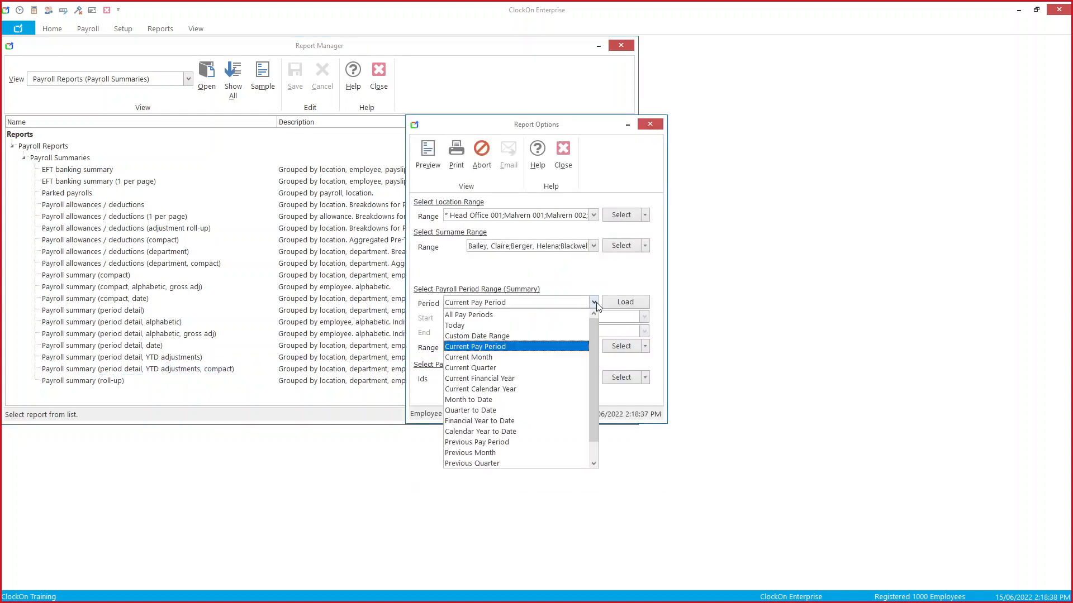
{"action": "left_click", "coordinate": [540, 424]}
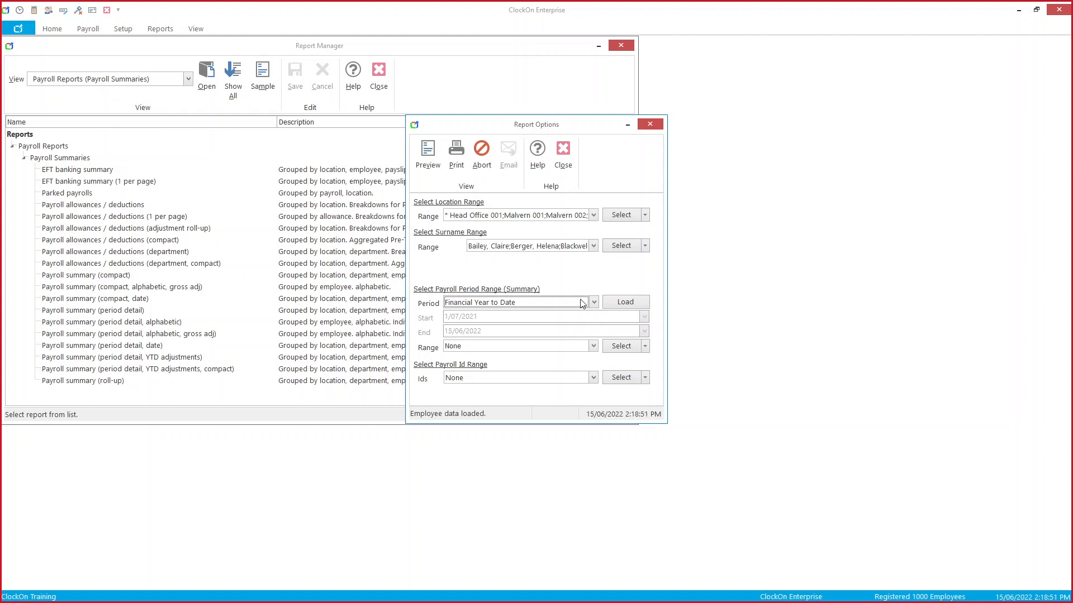
{"action": "left_click", "coordinate": [594, 302]}
{"action": "left_click_drag", "start_coordinate": [594, 324], "coordinate": [595, 348]}
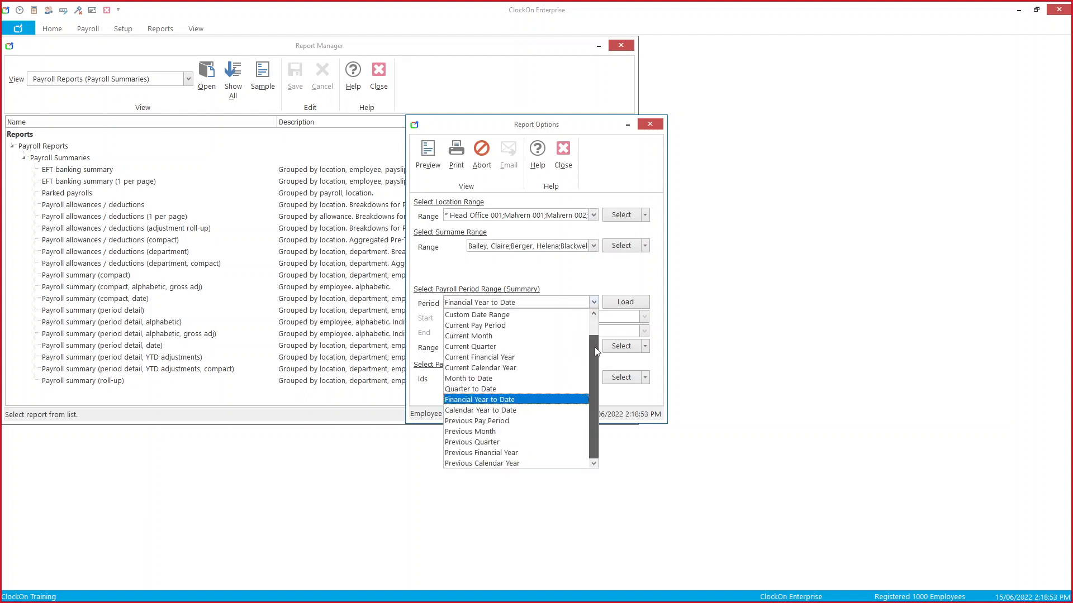
{"action": "left_click", "coordinate": [576, 458]}
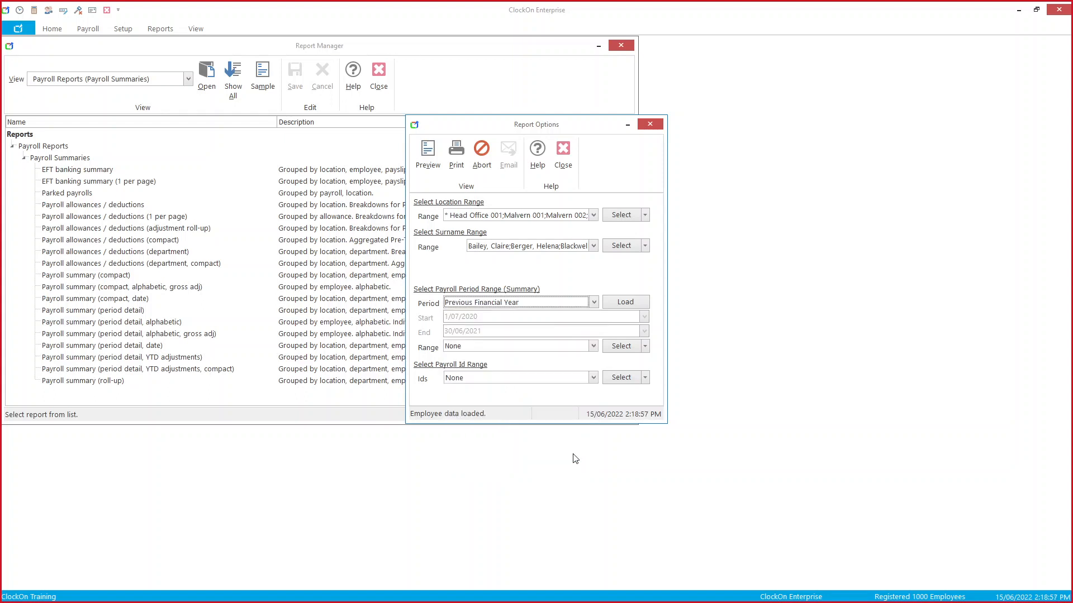
{"action": "left_click", "coordinate": [594, 302]}
{"action": "left_click", "coordinate": [568, 400]}
Step: Load the payroll data, preview the summary ($292,997.69 total gross), then close the preview
{"action": "left_click", "coordinate": [641, 303]}
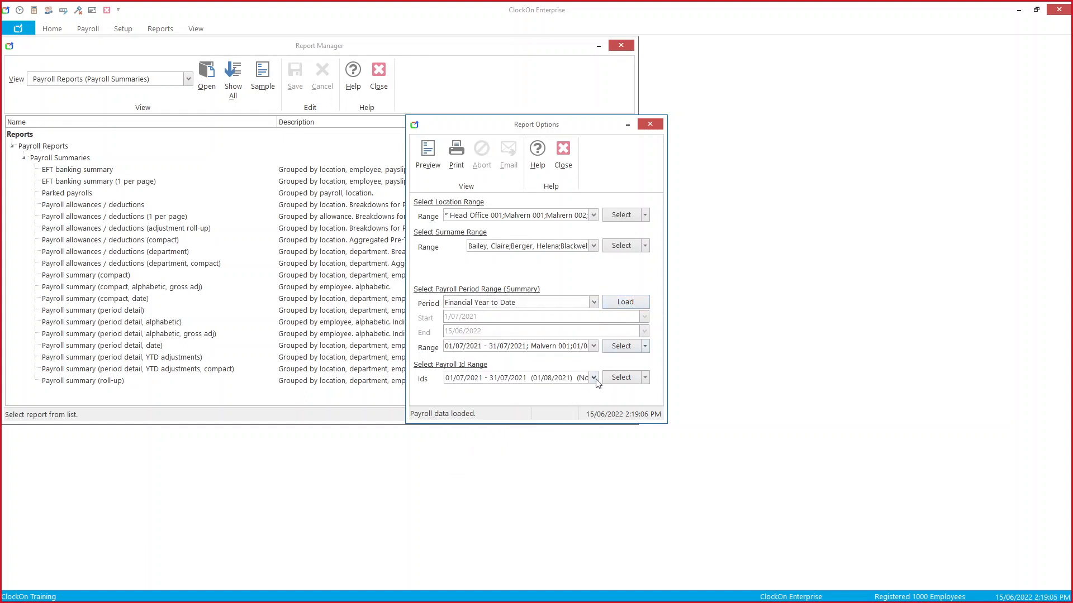
{"action": "left_click", "coordinate": [594, 378]}
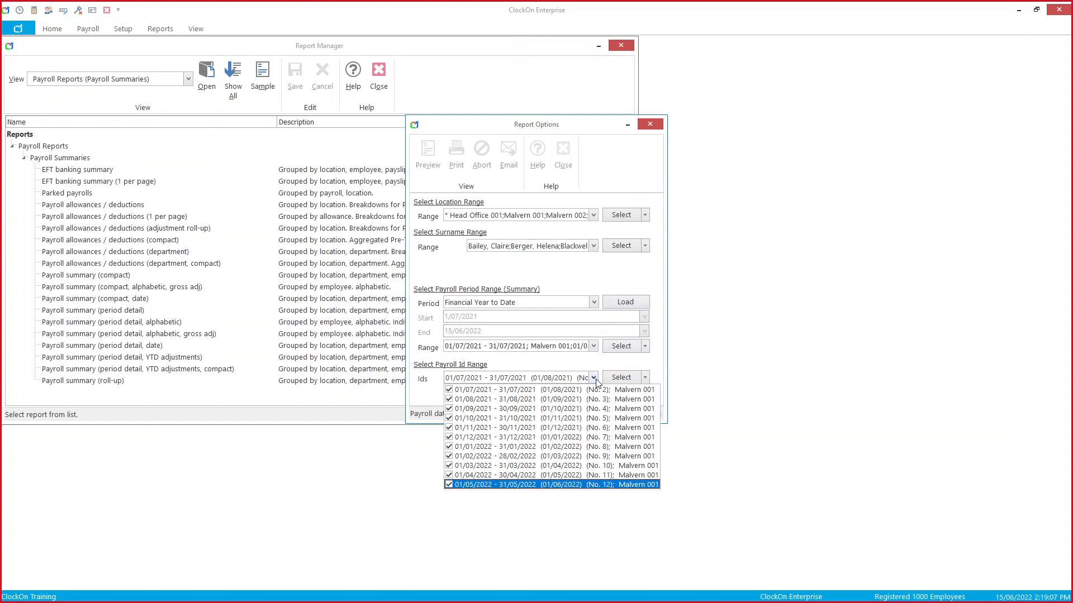
{"action": "left_click", "coordinate": [593, 378]}
{"action": "left_click", "coordinate": [431, 166]}
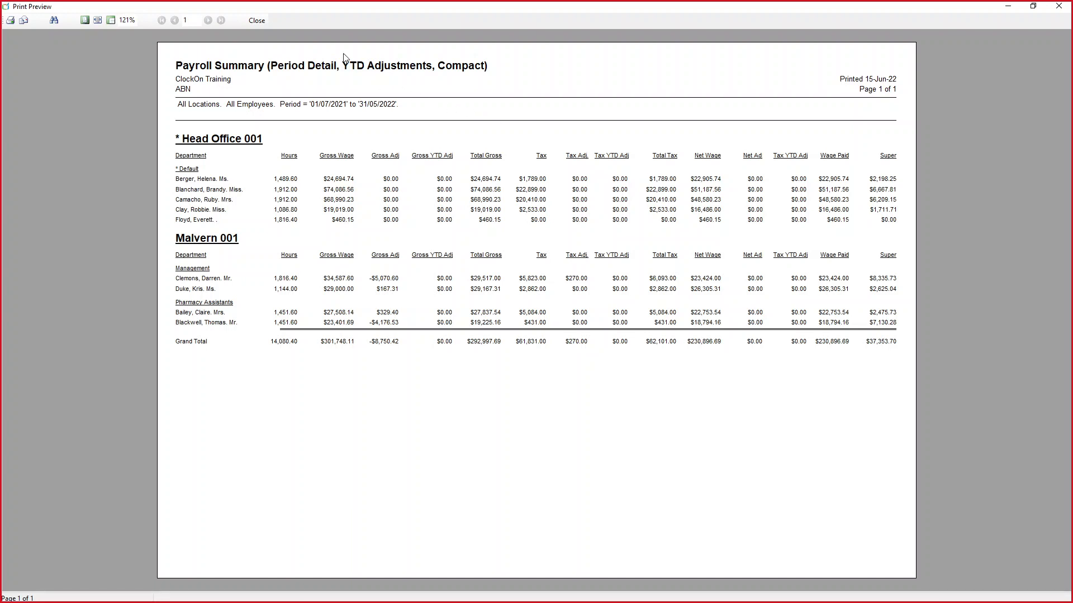
{"action": "left_click", "coordinate": [257, 21]}
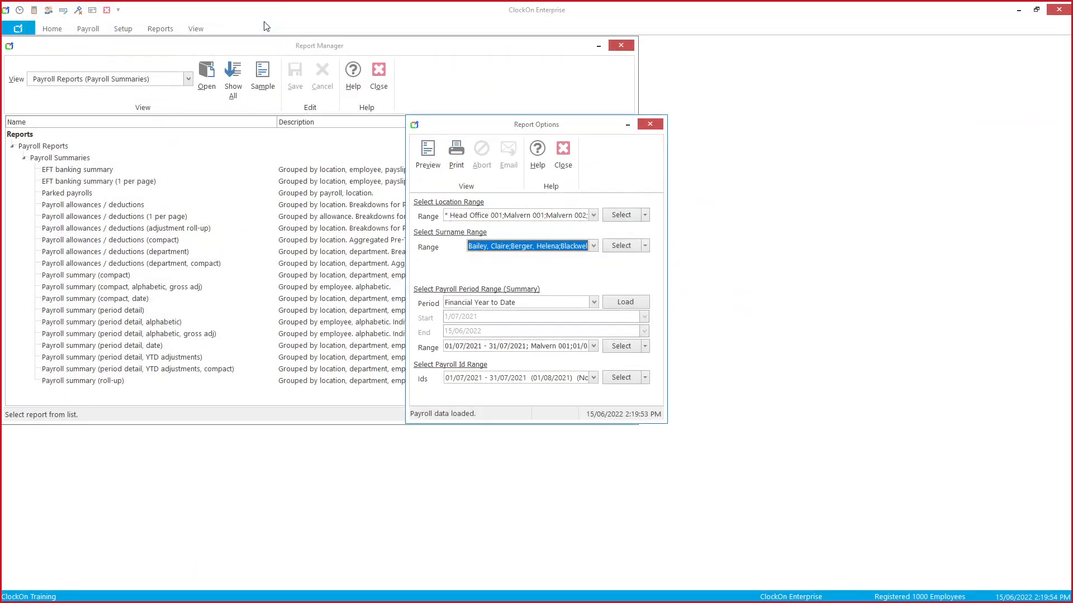
Step: Close the report options and view a sample of the Payroll allowances / deductions report
{"action": "left_click", "coordinate": [563, 154]}
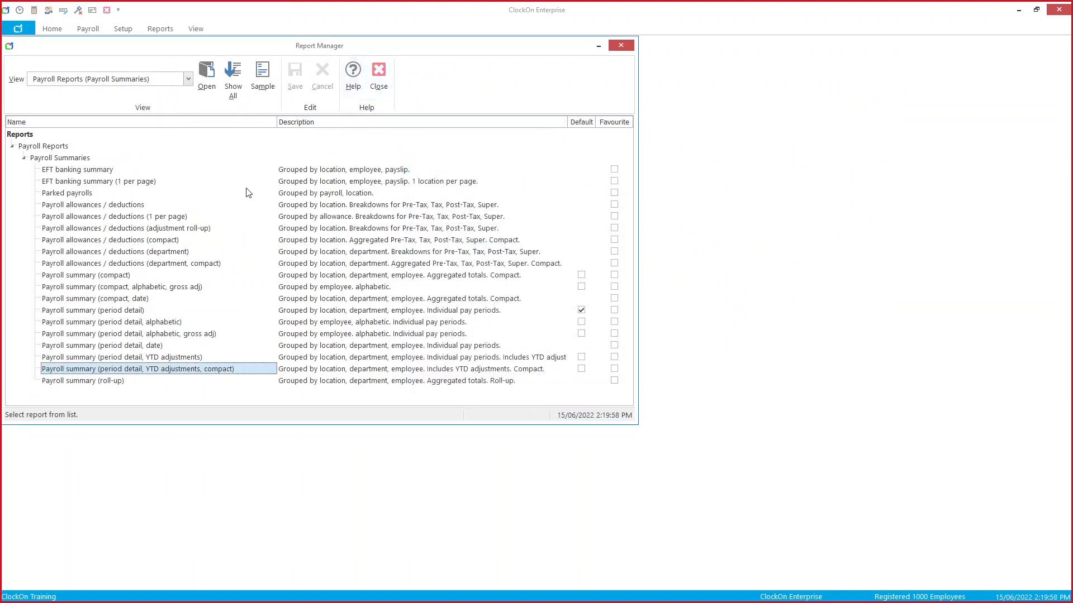
{"action": "left_click", "coordinate": [196, 206]}
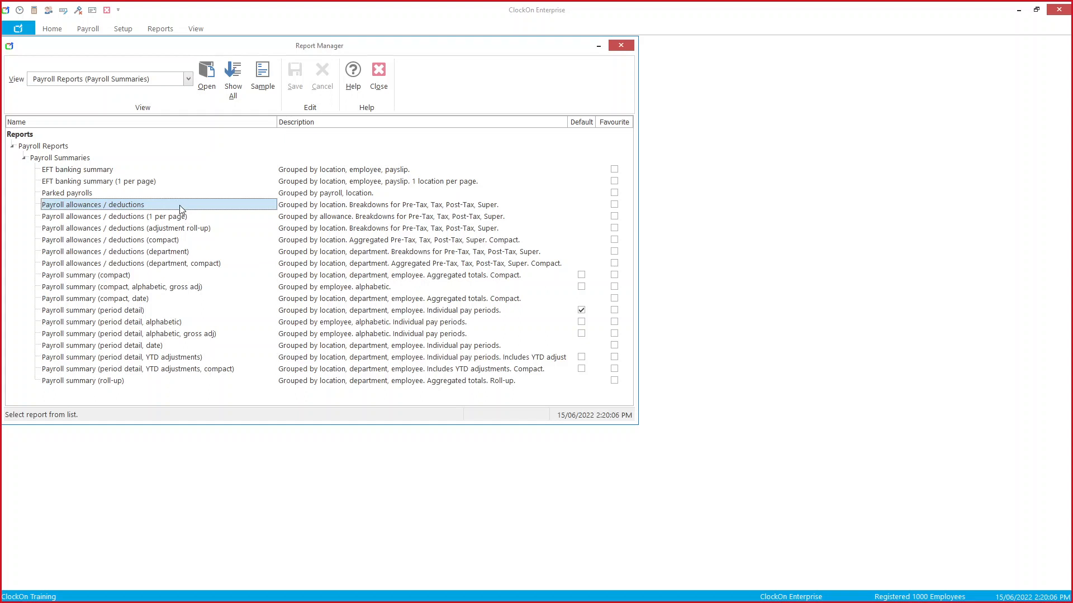
{"action": "left_click", "coordinate": [263, 78]}
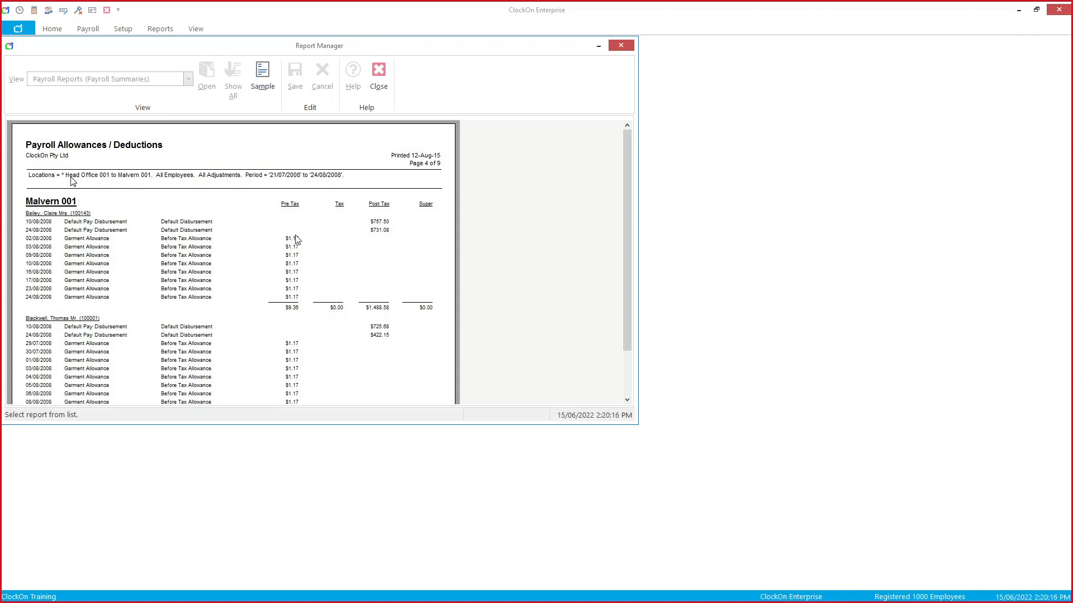
{"action": "left_click", "coordinate": [260, 98]}
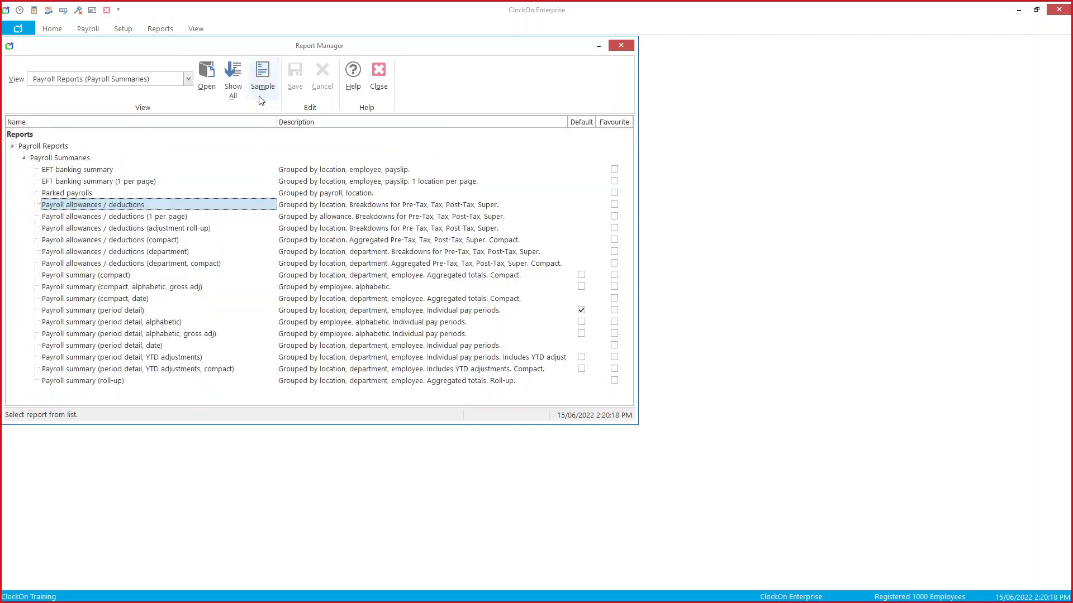
Step: View the adjustment roll-up report's sample, then open its report options
{"action": "left_click", "coordinate": [211, 231]}
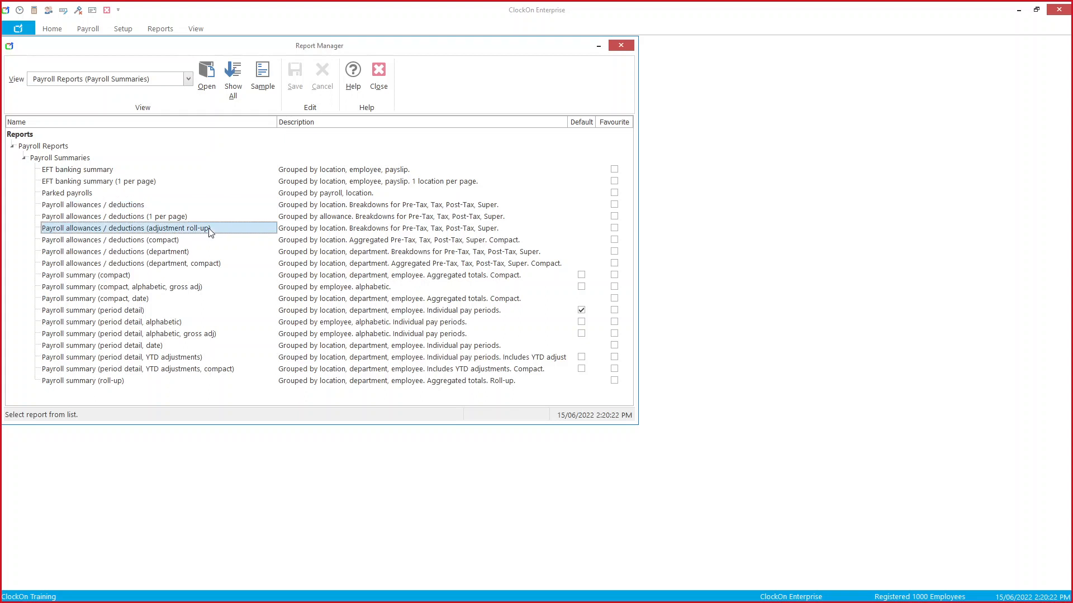
{"action": "left_click", "coordinate": [264, 79]}
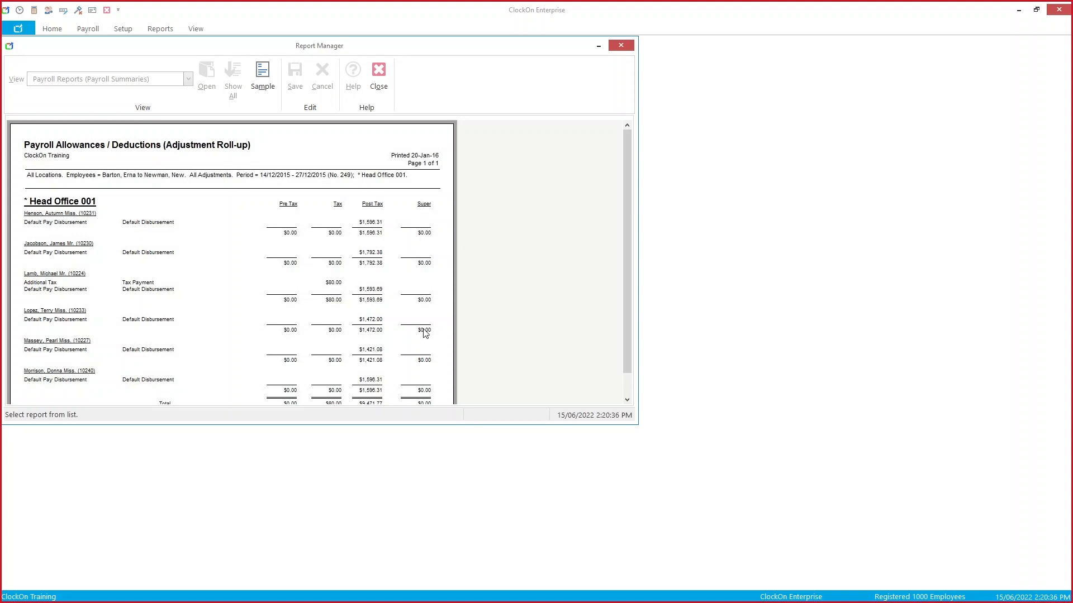
{"action": "left_click", "coordinate": [259, 84]}
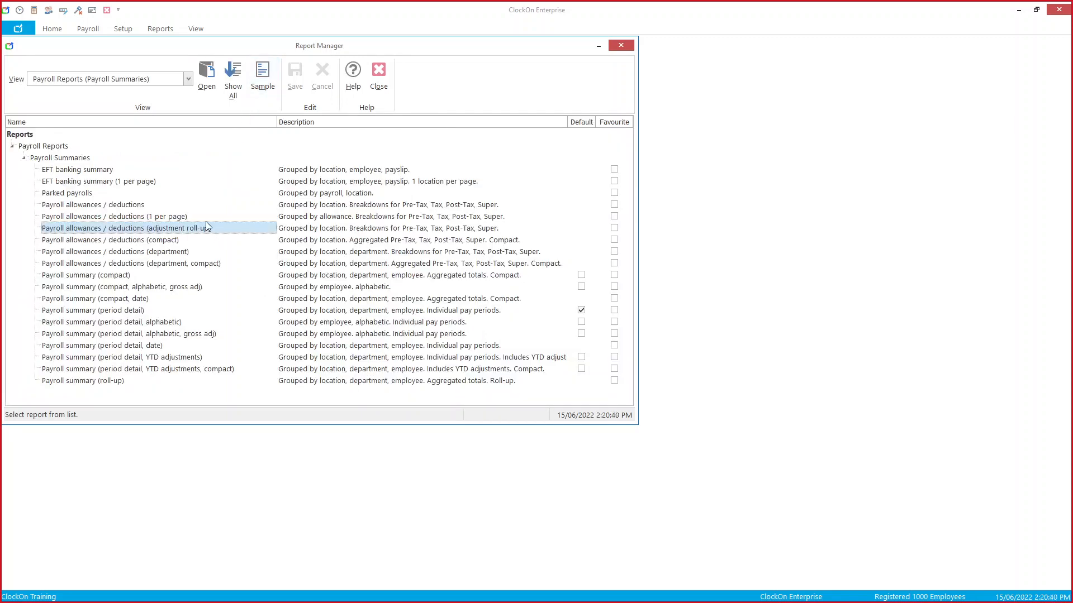
{"action": "double_click", "coordinate": [204, 229]}
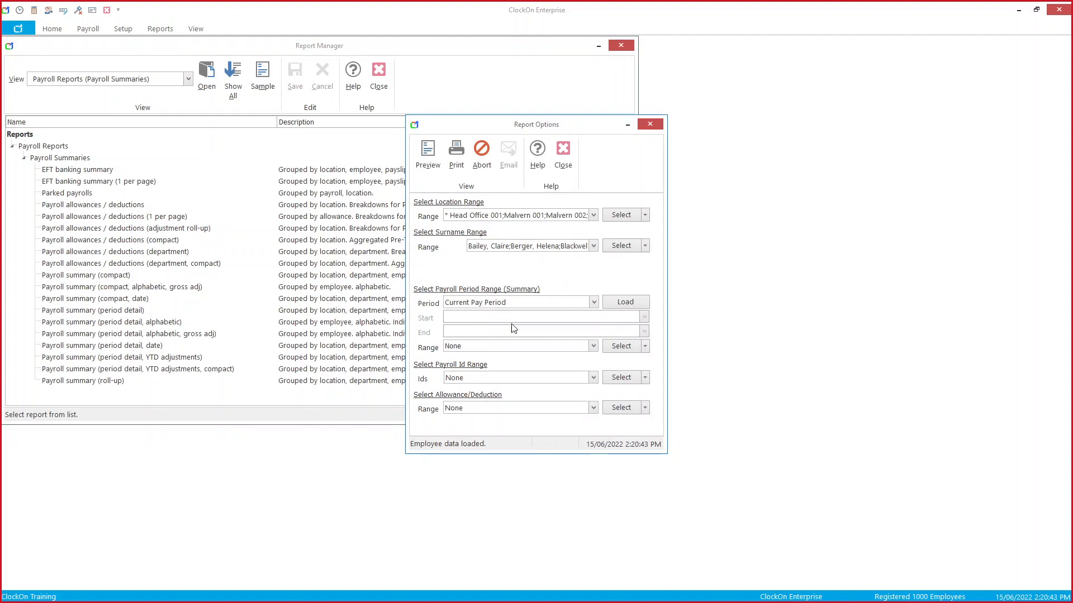
Step: Load Financial Year to Date data and exclude Default Pay Disbursement from the allowance list
{"action": "left_click", "coordinate": [596, 307]}
{"action": "left_click", "coordinate": [544, 424]}
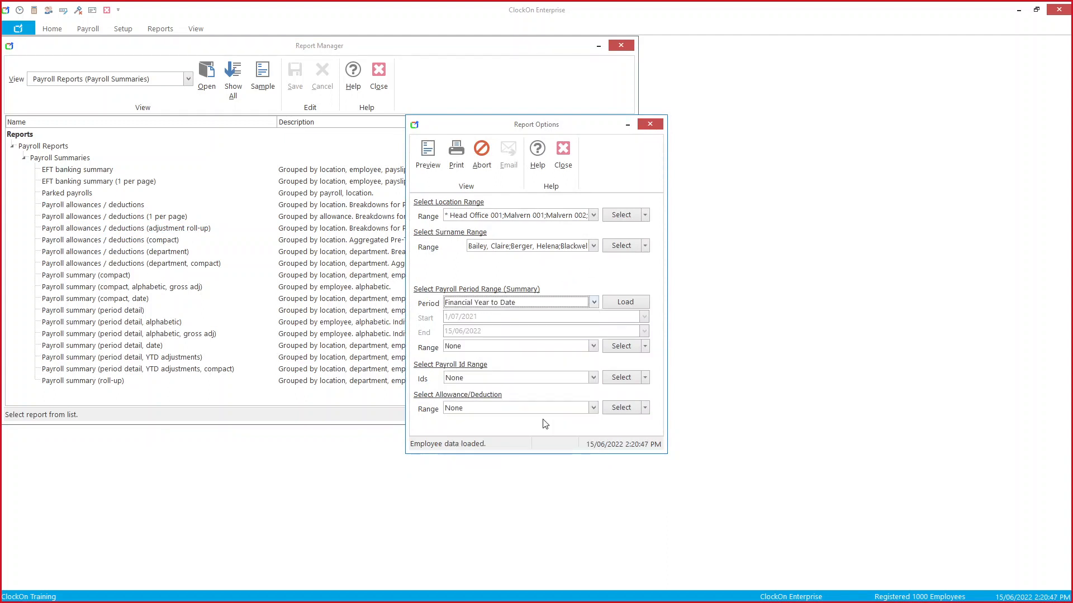
{"action": "left_click", "coordinate": [641, 303]}
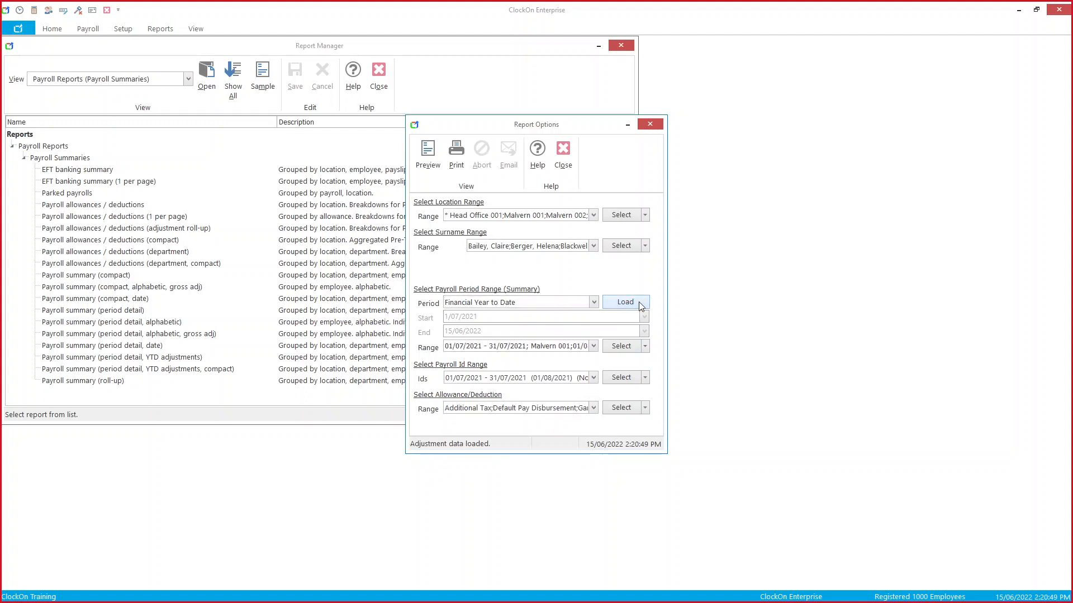
{"action": "left_click", "coordinate": [593, 408]}
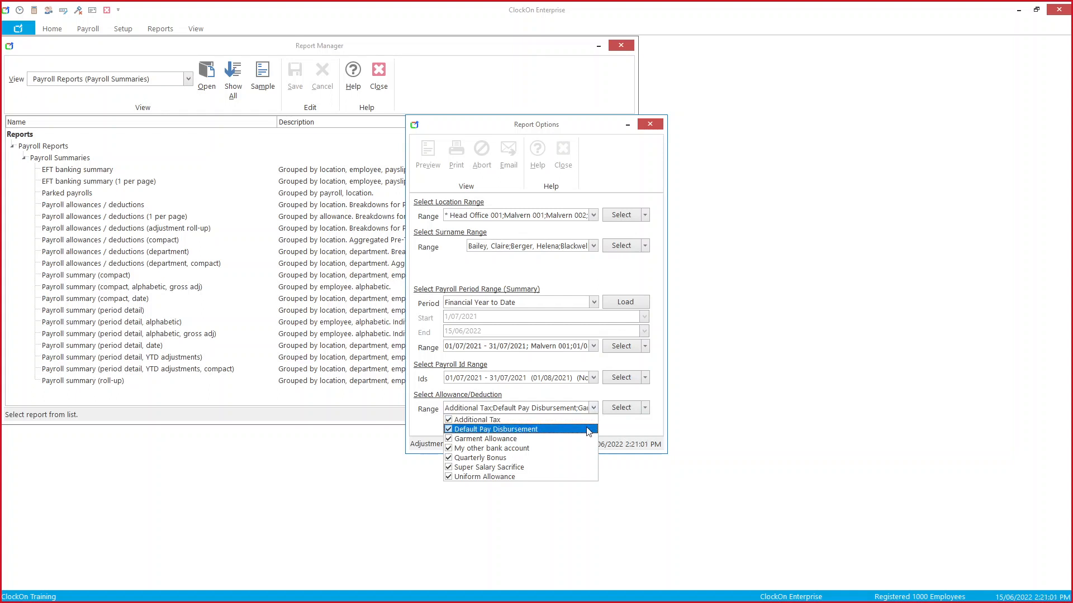
{"action": "left_click", "coordinate": [588, 430]}
{"action": "left_click", "coordinate": [648, 438]}
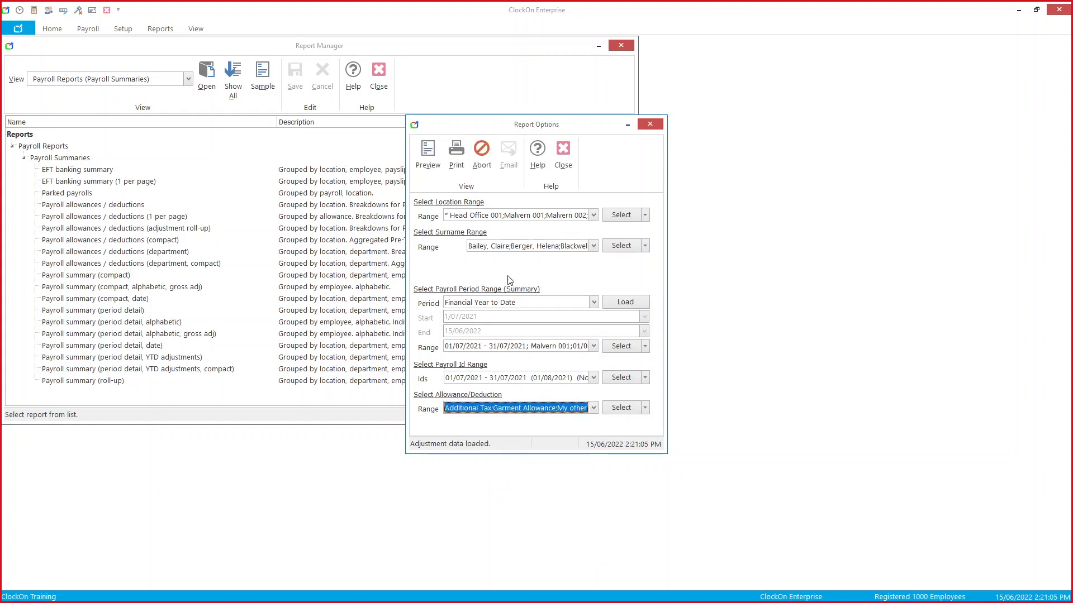
Step: Preview the adjustment roll-up (Grand Total -$8,750.42), then close the preview and options
{"action": "left_click", "coordinate": [428, 152]}
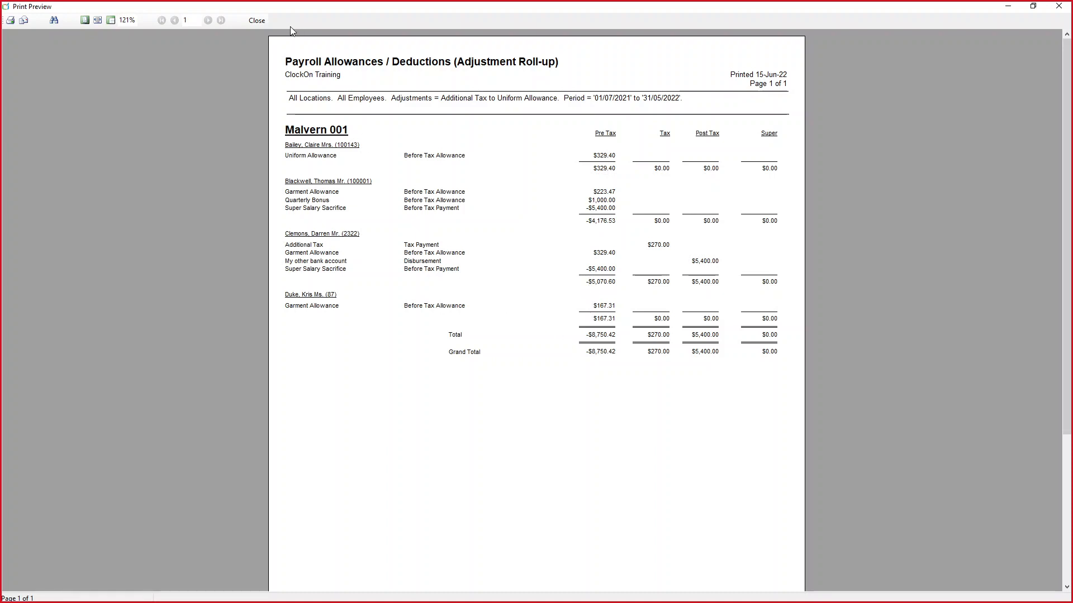
{"action": "left_click", "coordinate": [260, 22]}
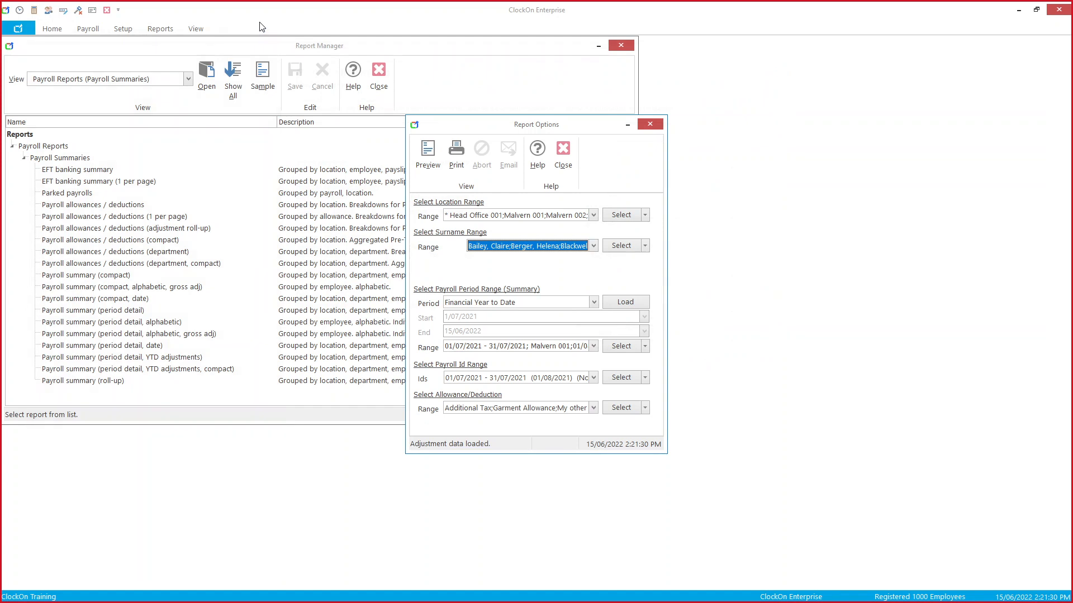
{"action": "left_click", "coordinate": [563, 156]}
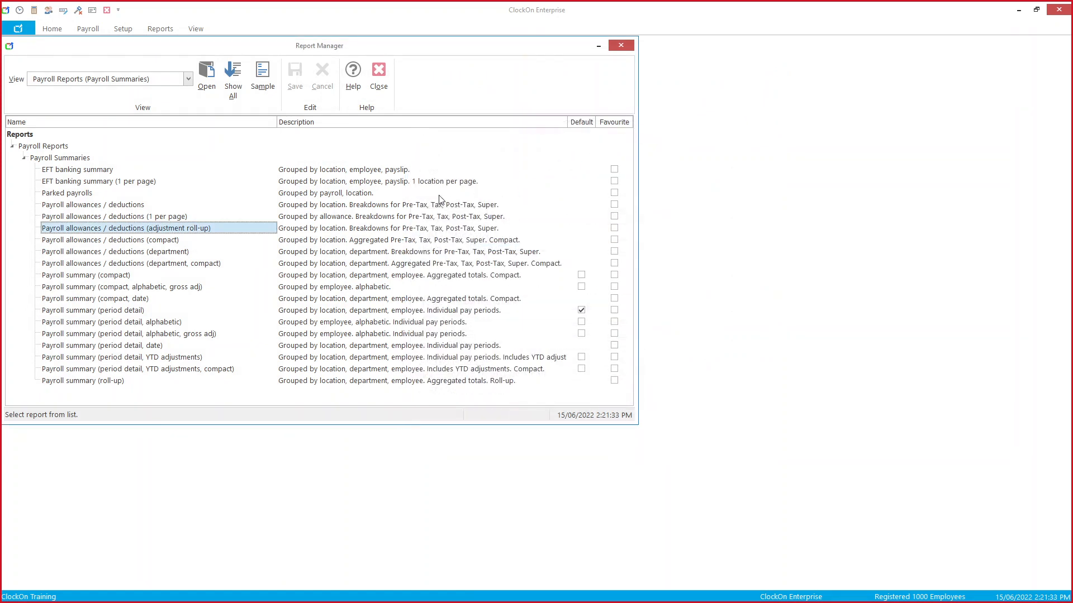
Step: Show the Department Costs payroll reports and open Gross hours (day summary, averages)
{"action": "left_click", "coordinate": [188, 79]}
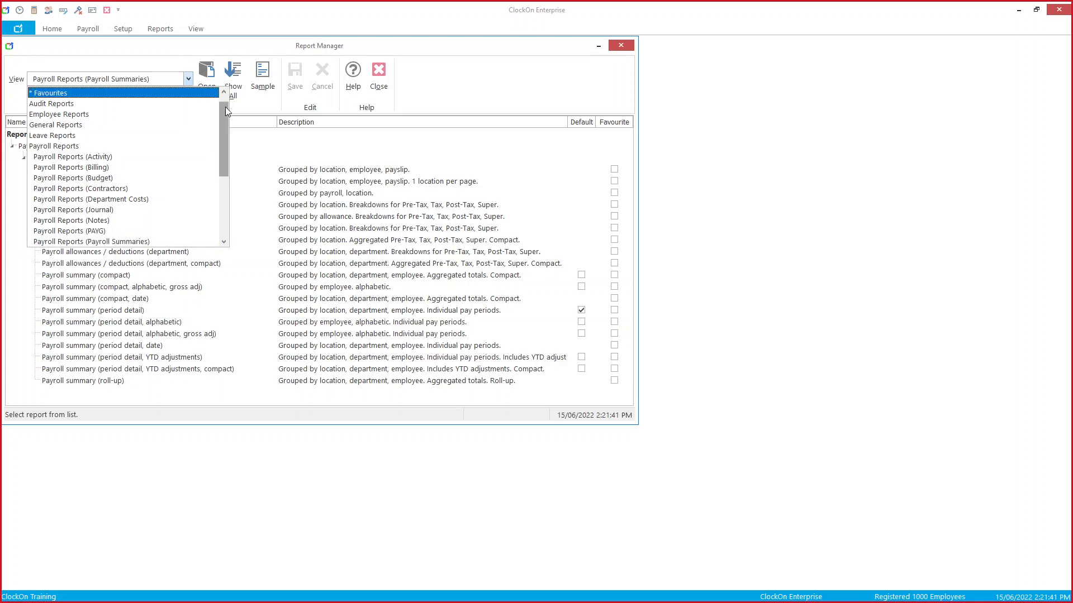
{"action": "left_click", "coordinate": [180, 202]}
{"action": "left_click", "coordinate": [193, 346]}
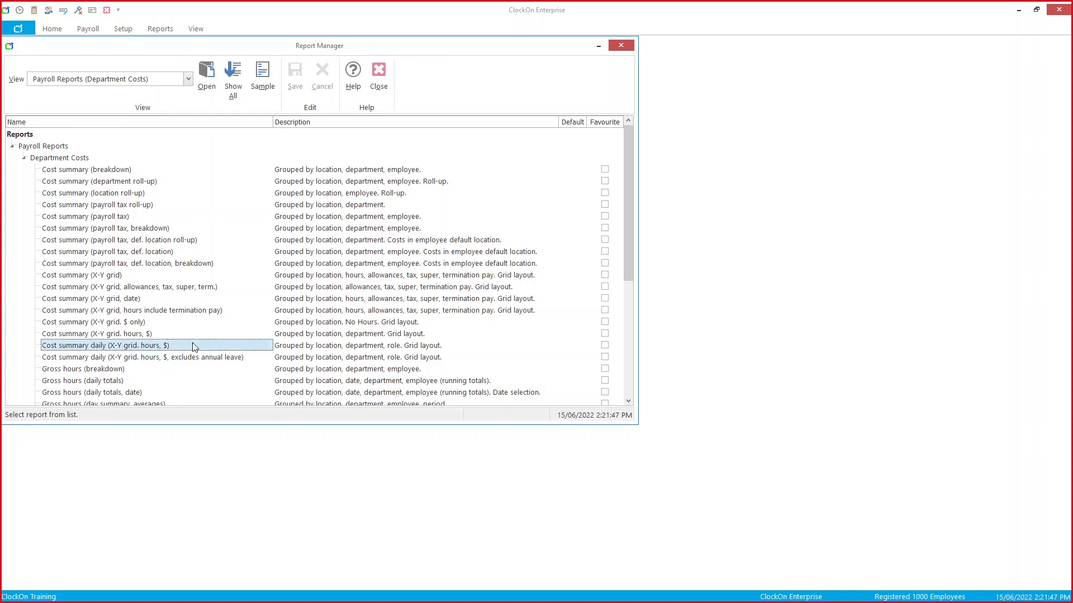
{"action": "scroll", "coordinate": [192, 347], "scroll_direction": "down", "scroll_amount": 2}
{"action": "left_click", "coordinate": [184, 336]}
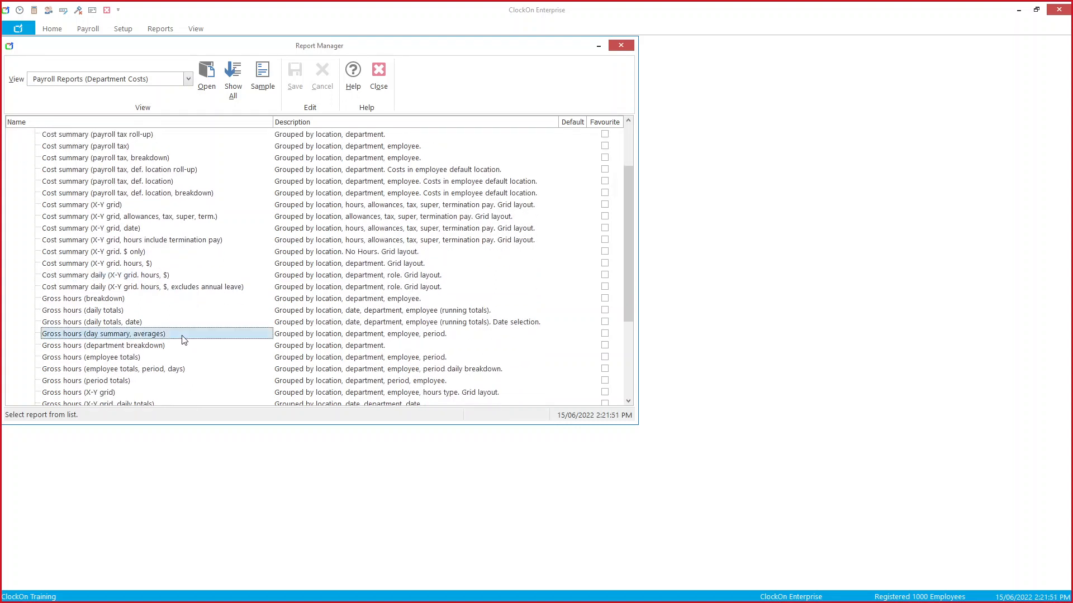
{"action": "double_click", "coordinate": [182, 336]}
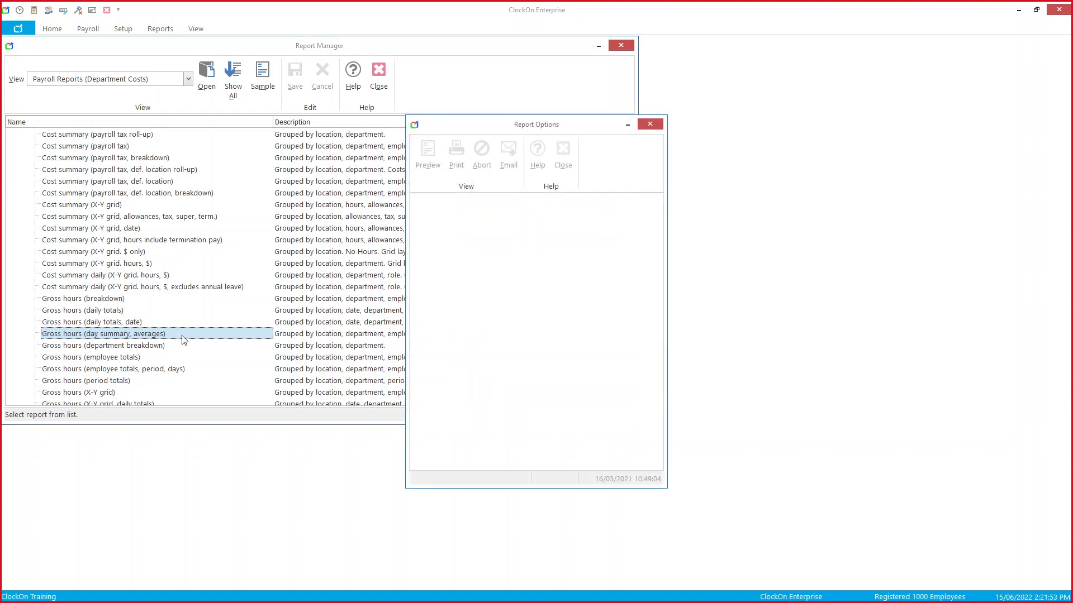
Step: Load Financial Year to Date data, preview the gross hours report, then close preview and options
{"action": "left_click", "coordinate": [595, 334]}
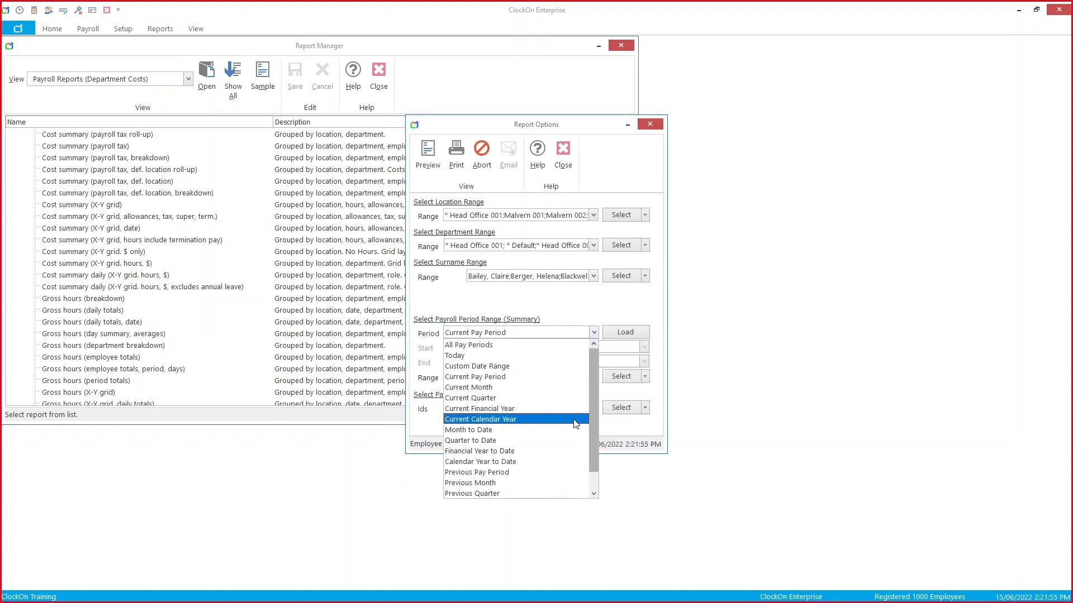
{"action": "left_click", "coordinate": [563, 449]}
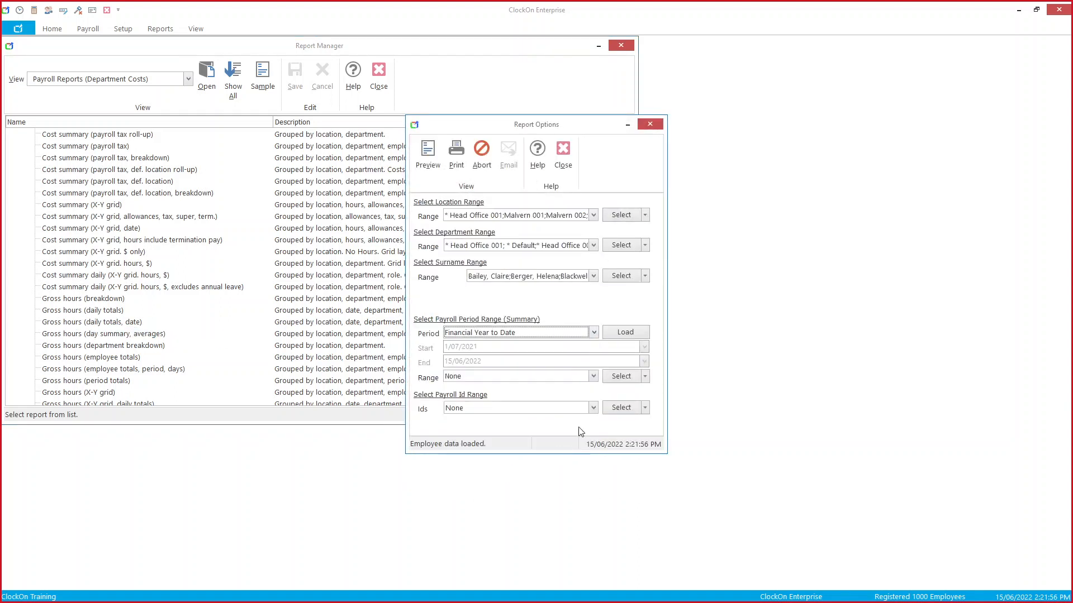
{"action": "left_click", "coordinate": [624, 333]}
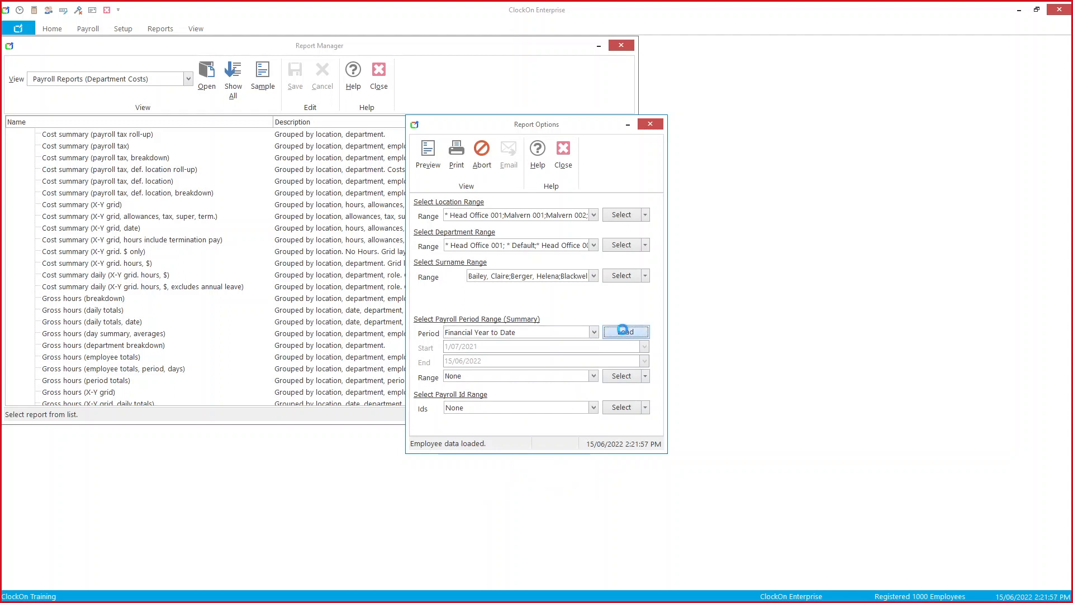
{"action": "left_click", "coordinate": [431, 172]}
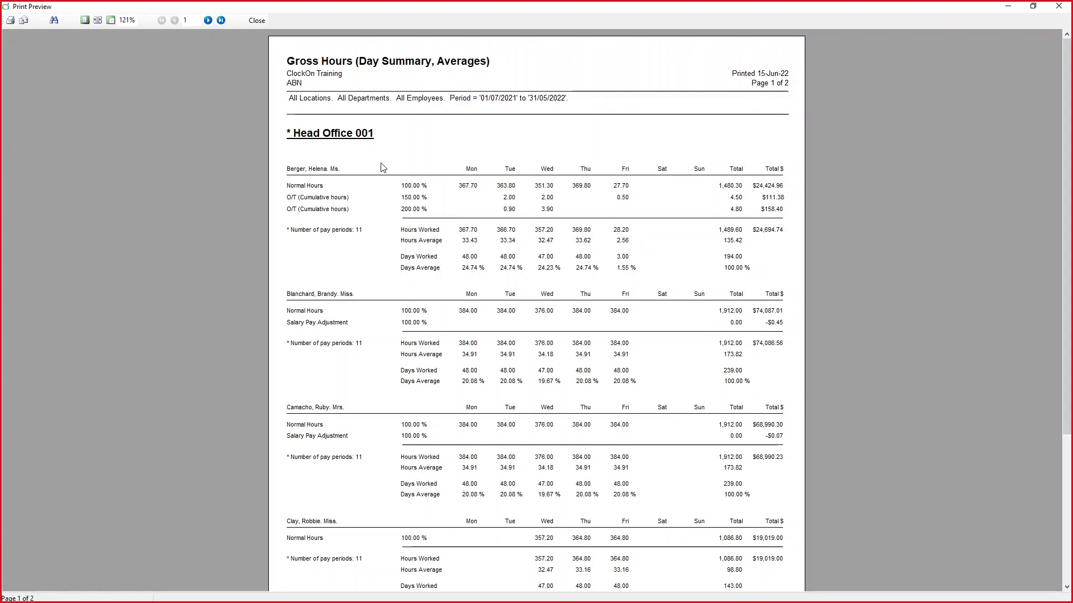
{"action": "left_click", "coordinate": [257, 20]}
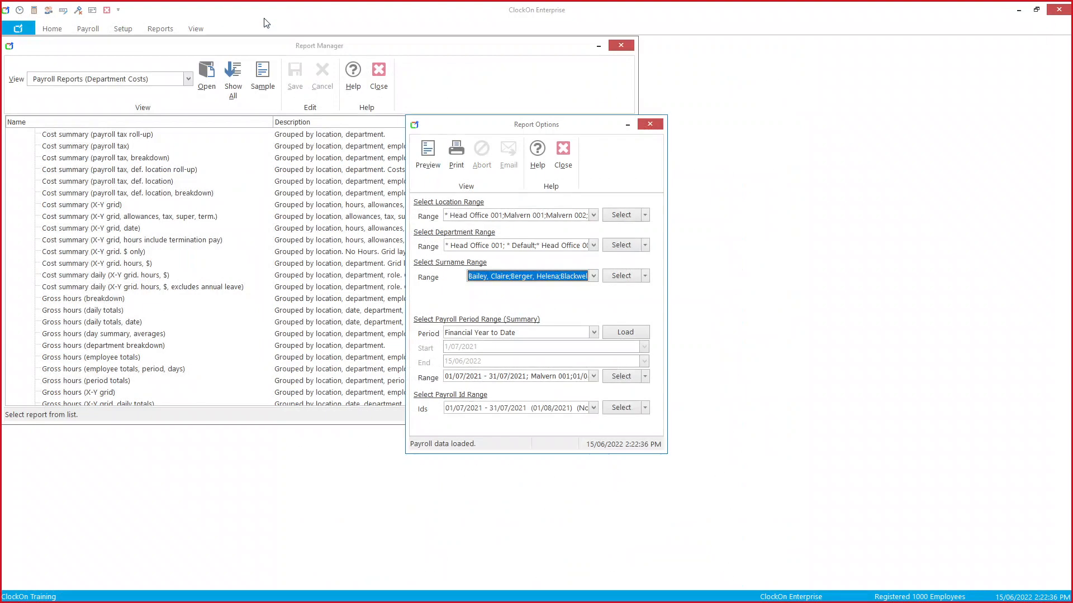
{"action": "left_click", "coordinate": [566, 155]}
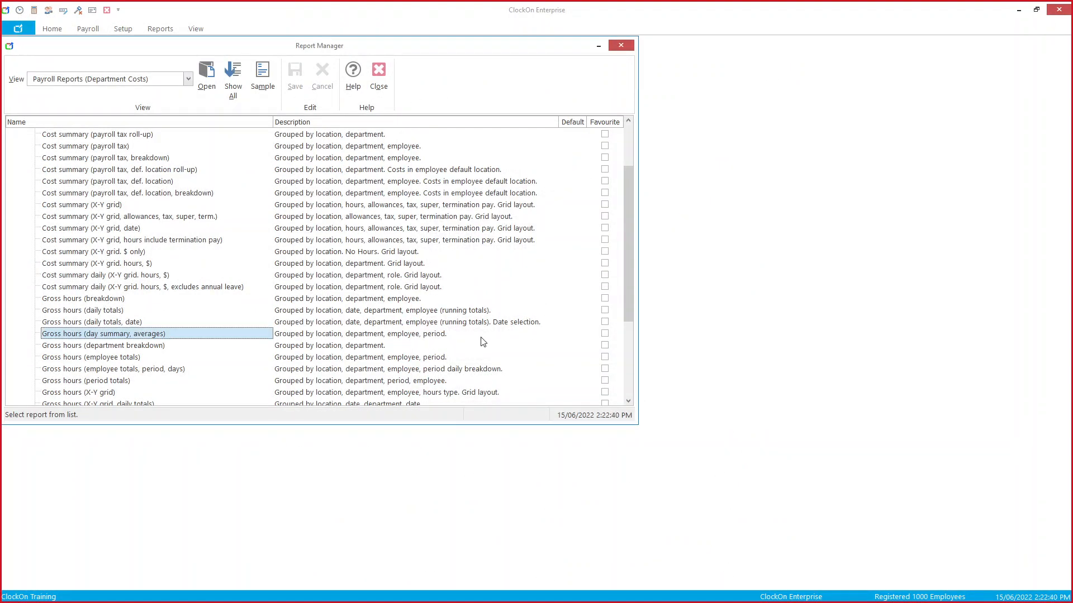
Step: Save Gross hours (day summary, averages) as a favourite, check it under * Favourites, then close Report Manager
{"action": "left_click", "coordinate": [605, 334]}
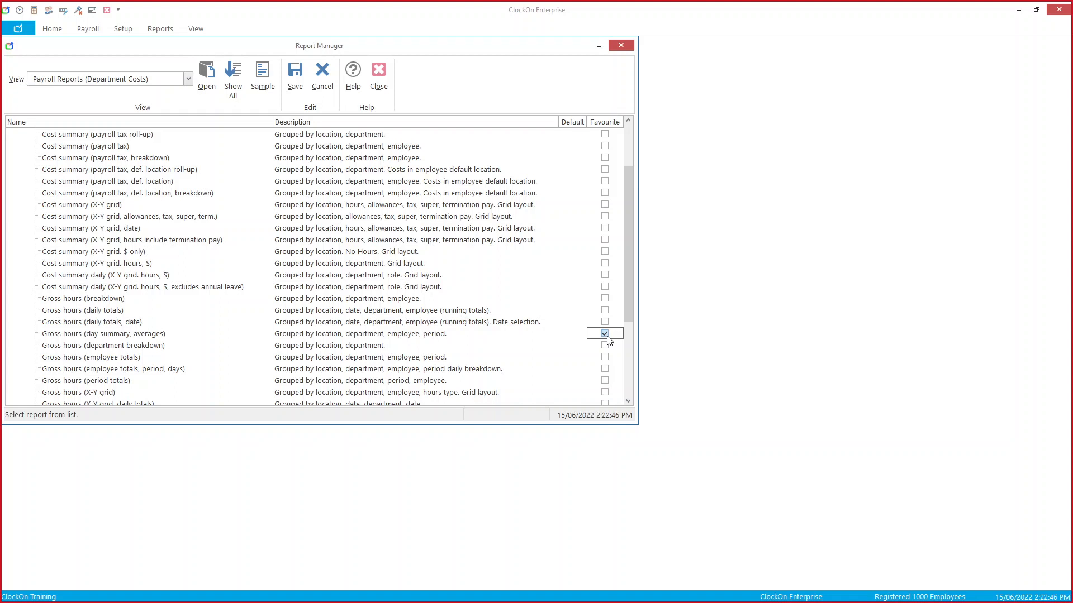
{"action": "left_click", "coordinate": [295, 79]}
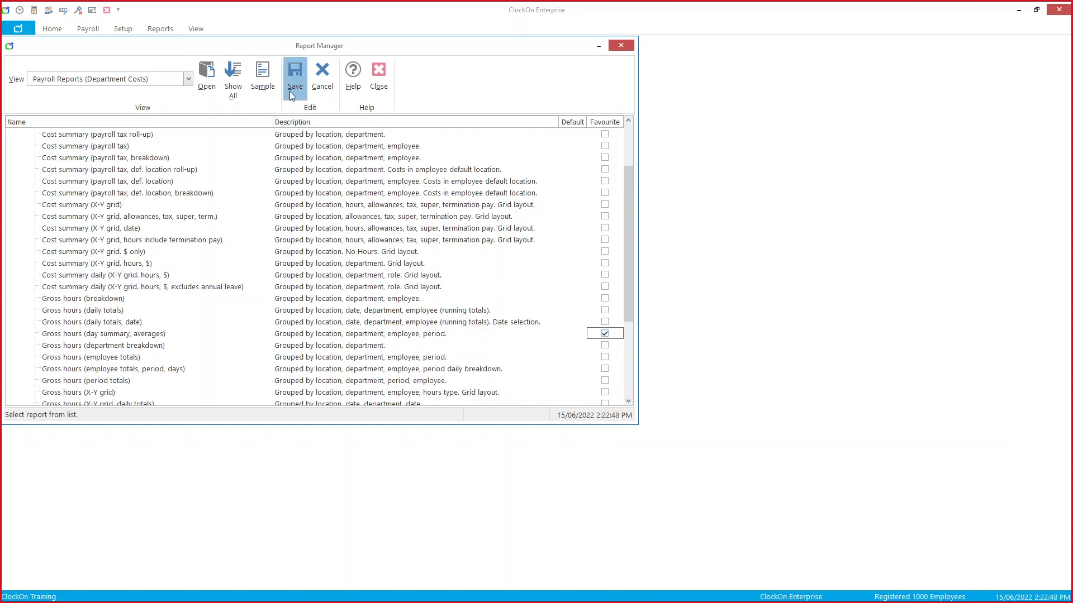
{"action": "left_click", "coordinate": [189, 79]}
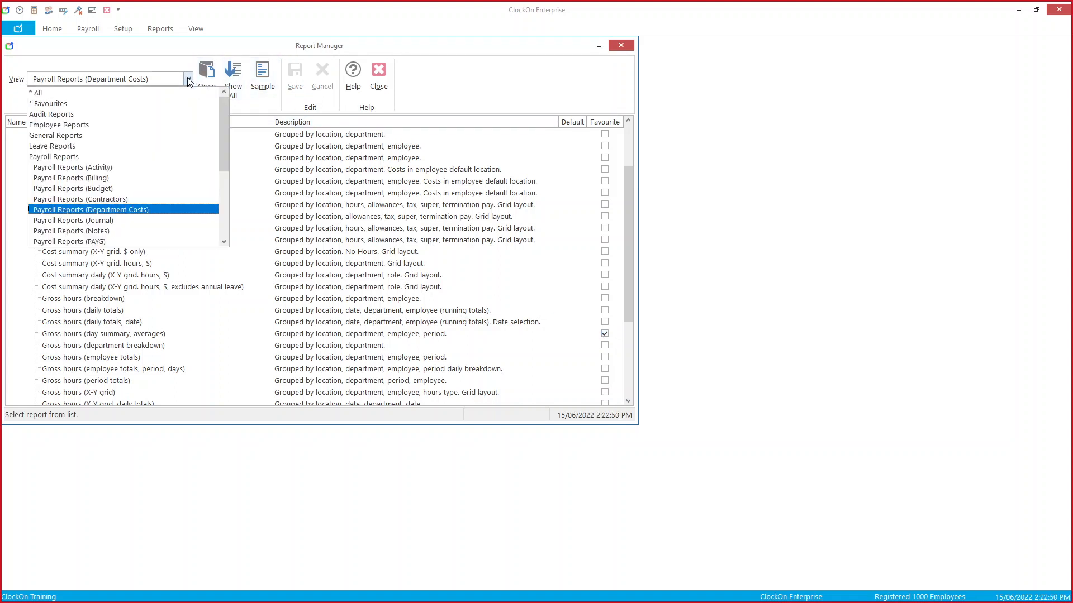
{"action": "left_click", "coordinate": [203, 104]}
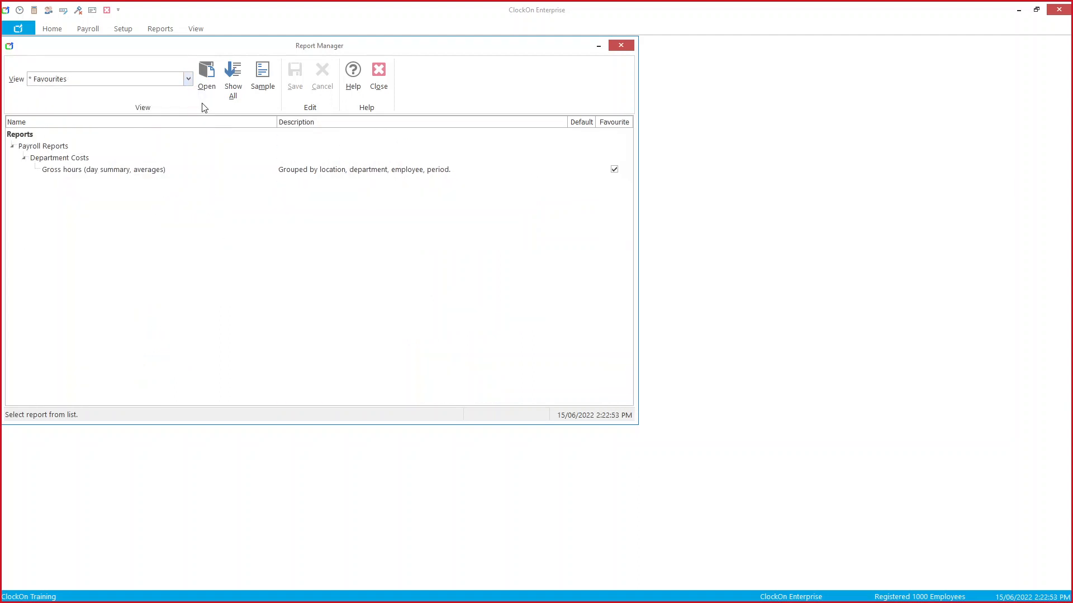
{"action": "left_click", "coordinate": [205, 170]}
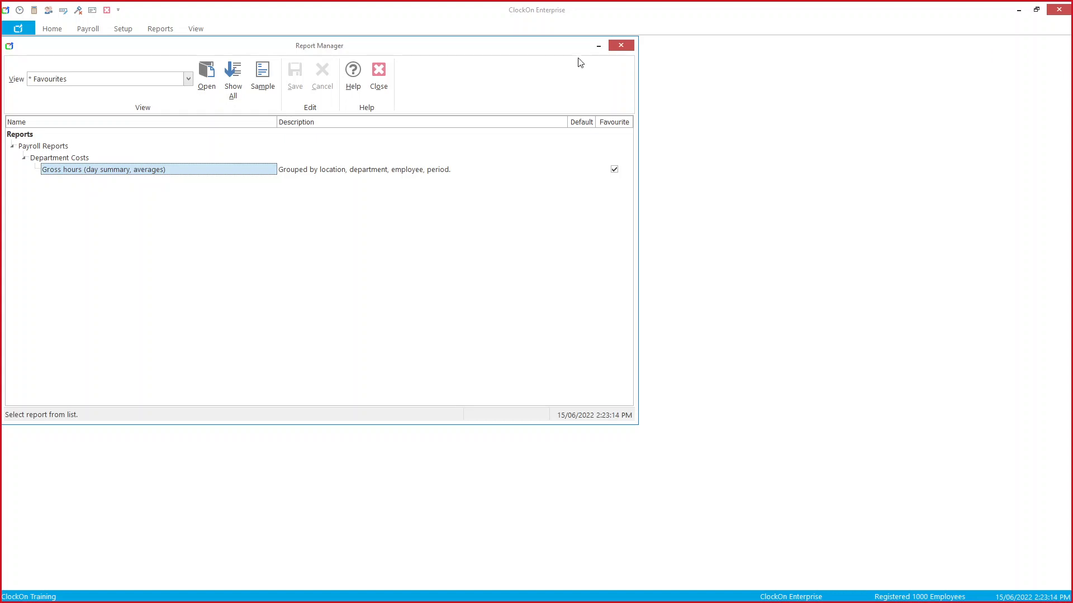
{"action": "left_click", "coordinate": [622, 46]}
Step: Bring up the STP Employee Report and Payroll Summary YTD PDFs, returning to page 1 of the STP report
{"action": "mouse_move", "coordinate": [257, 602]}
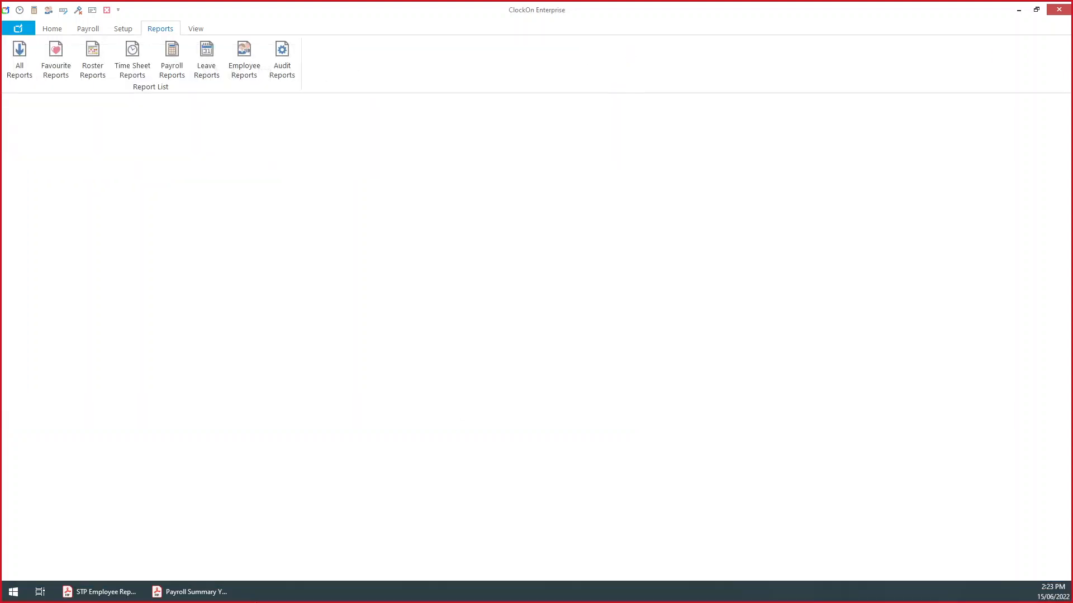
{"action": "left_click", "coordinate": [115, 595]}
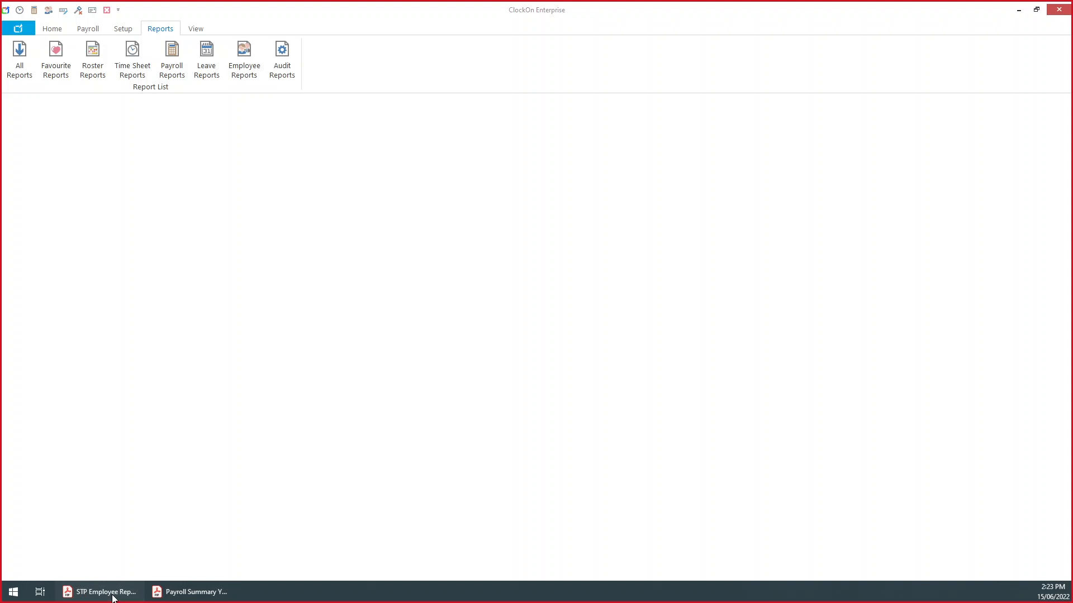
{"action": "left_click", "coordinate": [176, 595]}
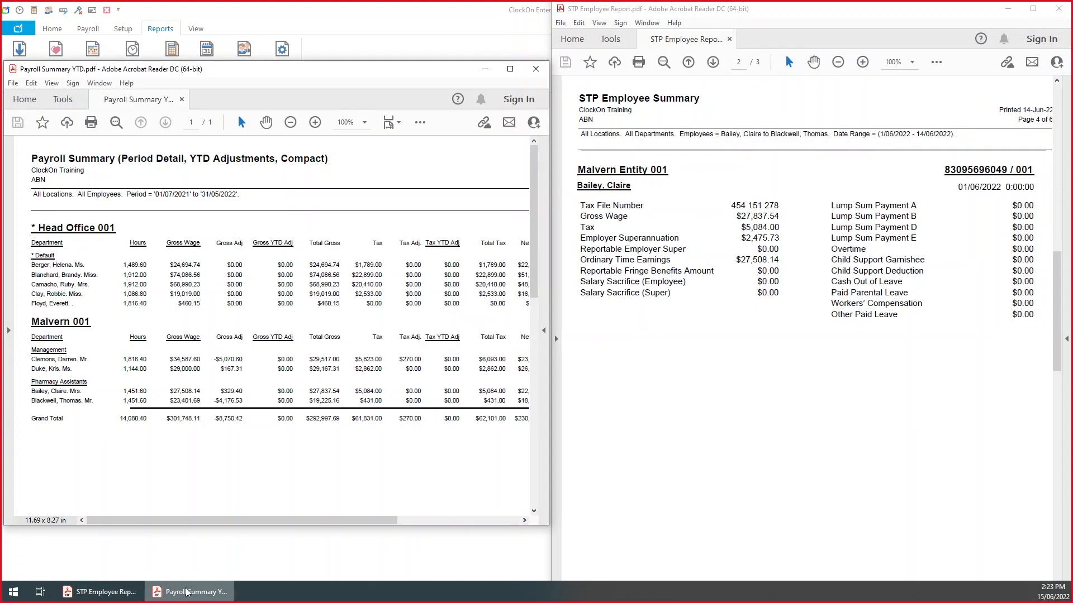
{"action": "scroll", "coordinate": [698, 301], "scroll_direction": "up", "scroll_amount": 2}
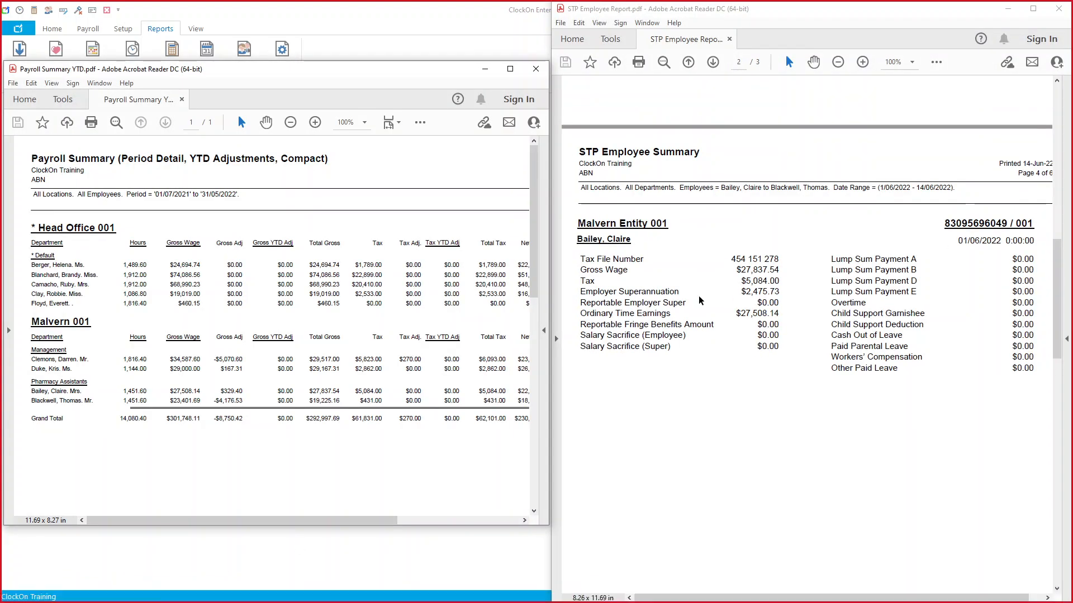
{"action": "left_click", "coordinate": [688, 62]}
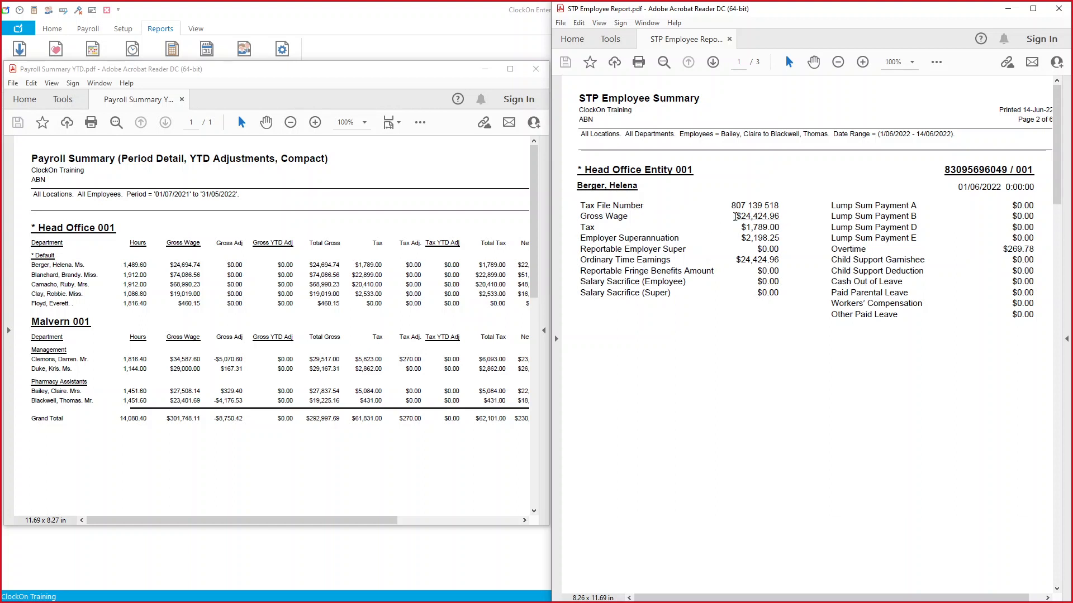
Step: Compare the STP gross wage $24,424.96 plus $269.78 overtime against the summary's $24,694.74
{"action": "left_click_drag", "start_coordinate": [735, 217], "coordinate": [737, 220]}
{"action": "left_click", "coordinate": [757, 241]}
{"action": "left_click_drag", "start_coordinate": [1038, 249], "coordinate": [1004, 249]}
{"action": "left_click_drag", "start_coordinate": [798, 220], "coordinate": [722, 221]}
{"action": "left_click_drag", "start_coordinate": [343, 264], "coordinate": [307, 268]}
{"action": "double_click", "coordinate": [313, 277]}
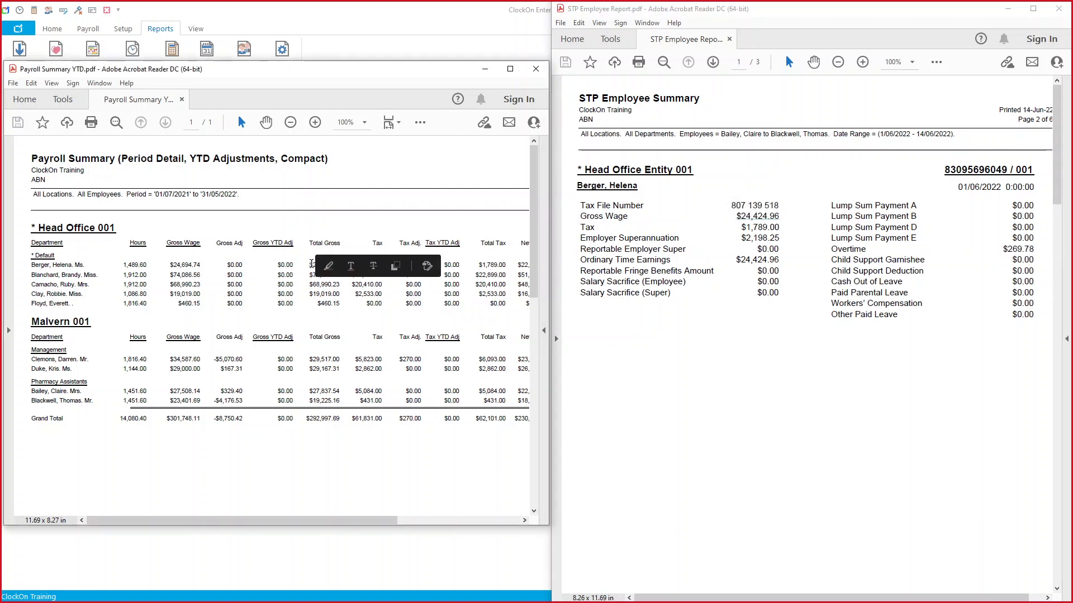
{"action": "left_click", "coordinate": [309, 263]}
{"action": "left_click", "coordinate": [811, 244]}
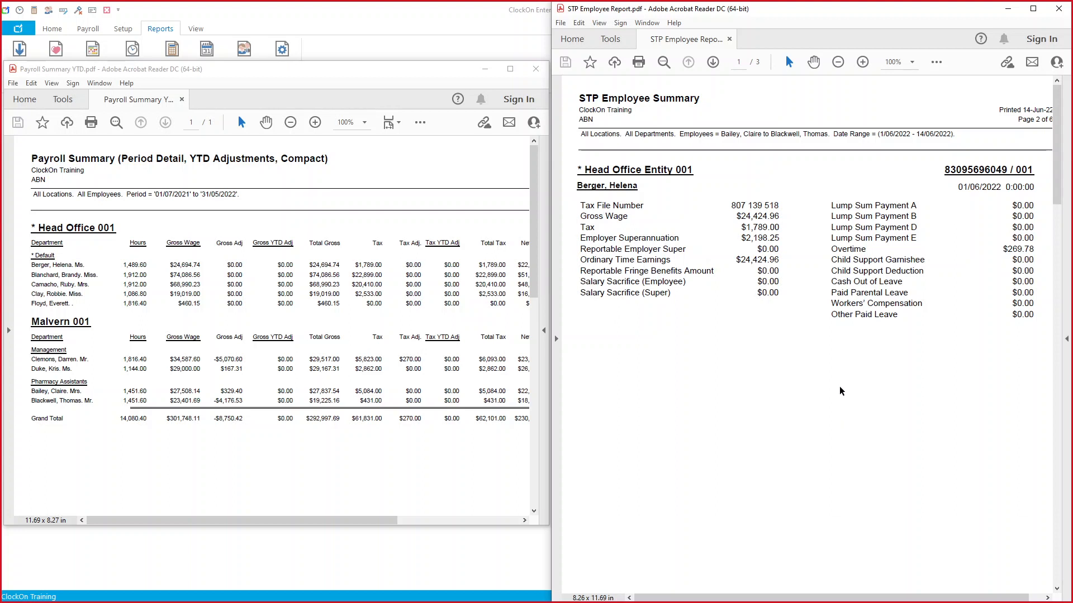
{"action": "scroll", "coordinate": [788, 324], "scroll_direction": "down", "scroll_amount": 3}
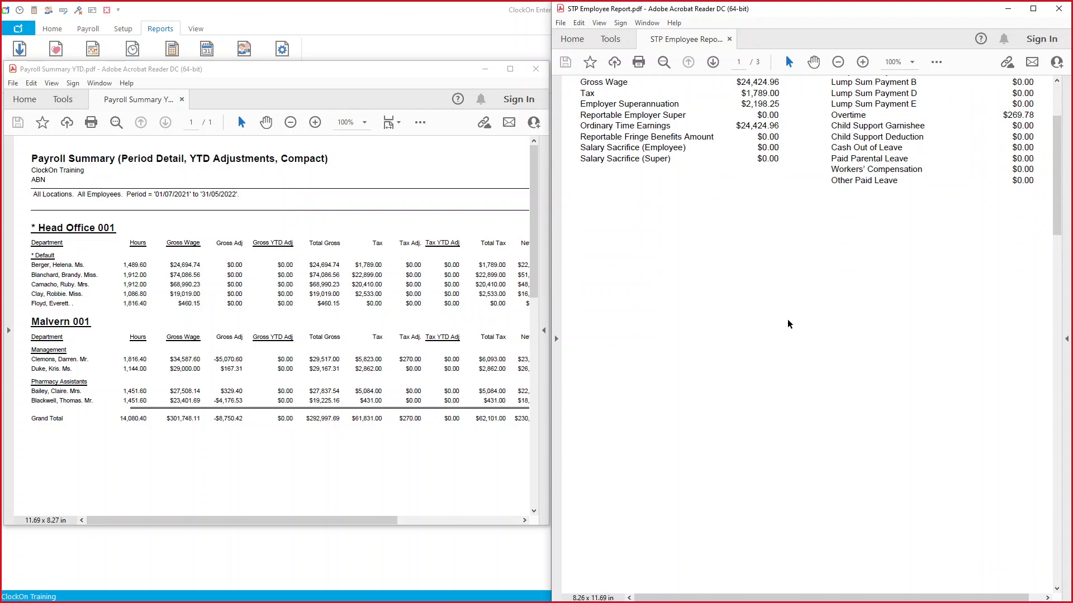
Step: Review the STP gross wage summaries on page 3 and back on page 2, then return to ClockOn Enterprise maximised
{"action": "scroll", "coordinate": [789, 324], "scroll_direction": "down", "scroll_amount": 15}
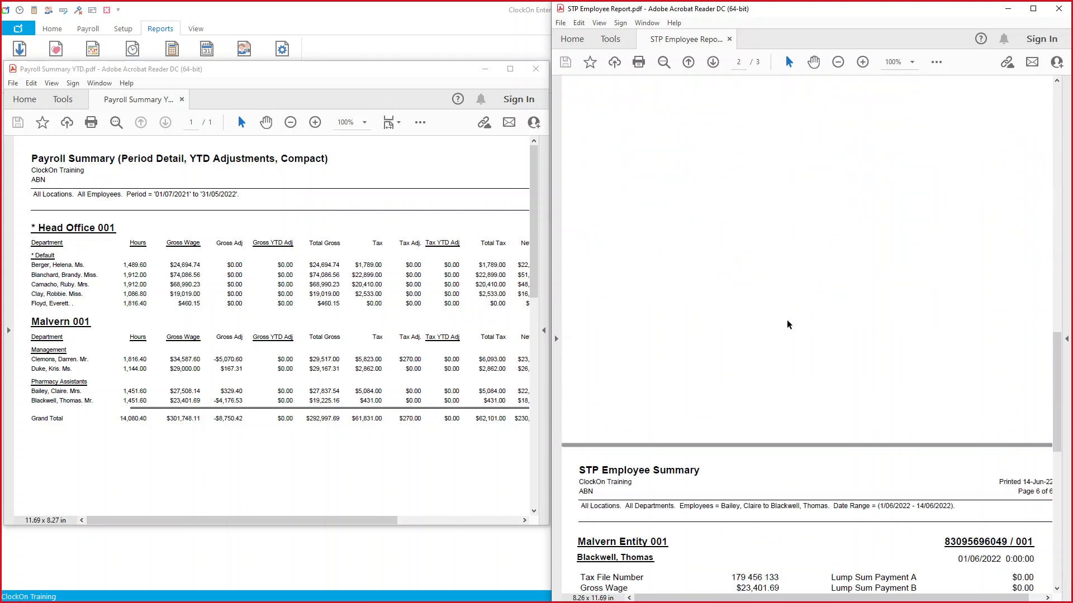
{"action": "scroll", "coordinate": [789, 324], "scroll_direction": "down", "scroll_amount": 8}
{"action": "scroll", "coordinate": [787, 322], "scroll_direction": "up", "scroll_amount": 1}
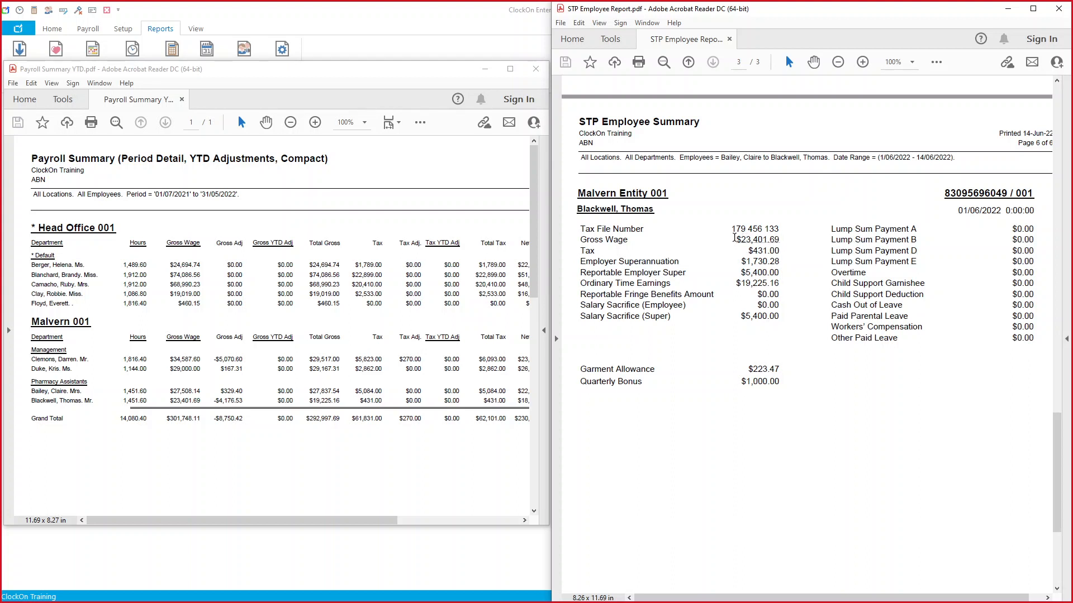
{"action": "left_click", "coordinate": [737, 239]}
{"action": "scroll", "coordinate": [823, 331], "scroll_direction": "up", "scroll_amount": 2}
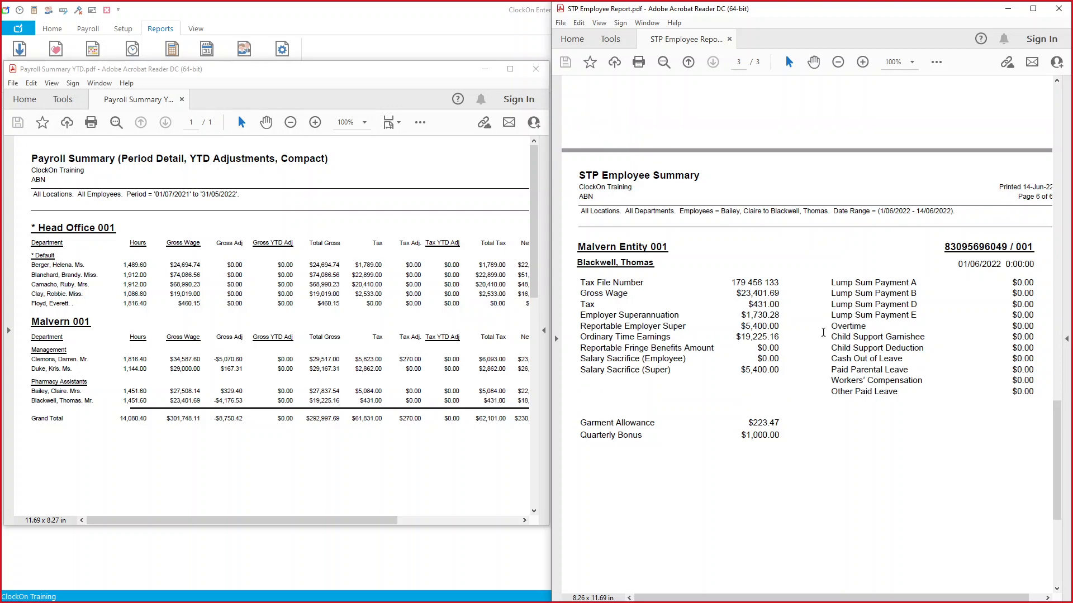
{"action": "scroll", "coordinate": [823, 332], "scroll_direction": "up", "scroll_amount": 20}
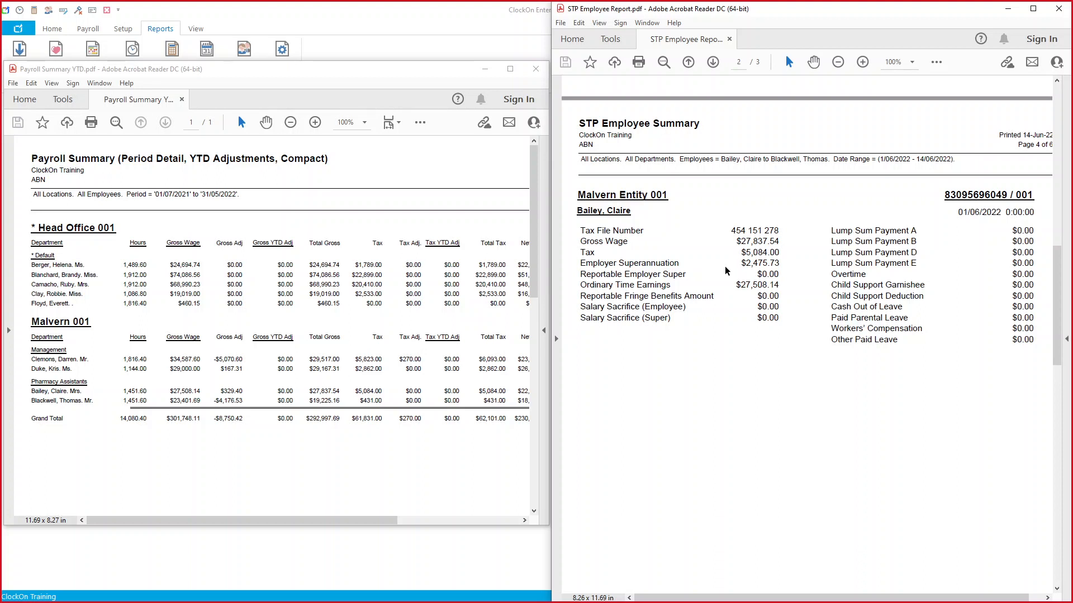
{"action": "double_click", "coordinate": [478, 32]}
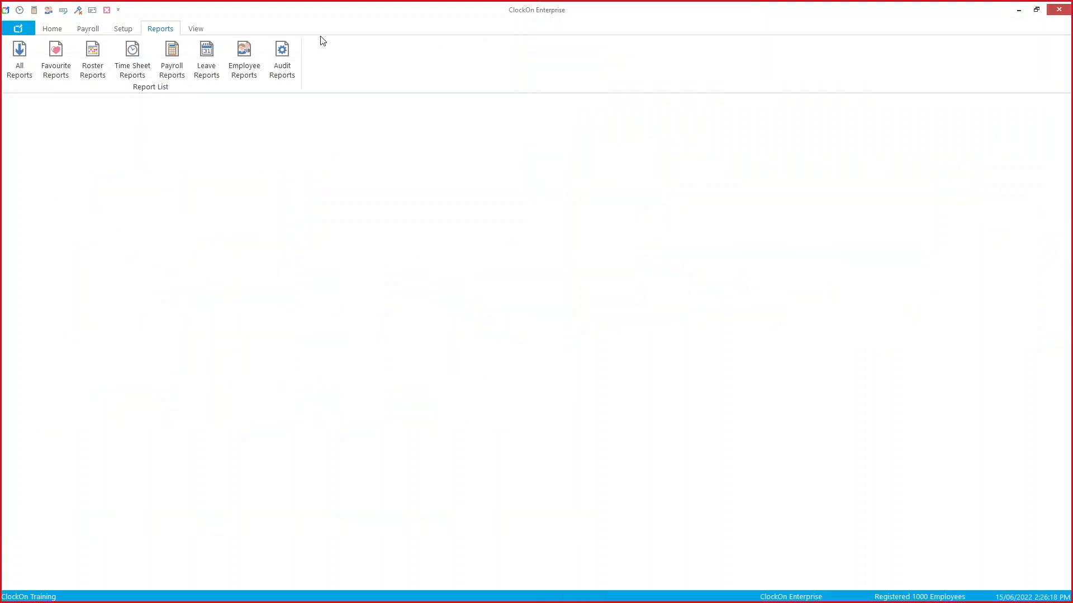
Step: Load the first employee's record in Setup > Employee Details and show their Pay tab
{"action": "left_click", "coordinate": [123, 29]}
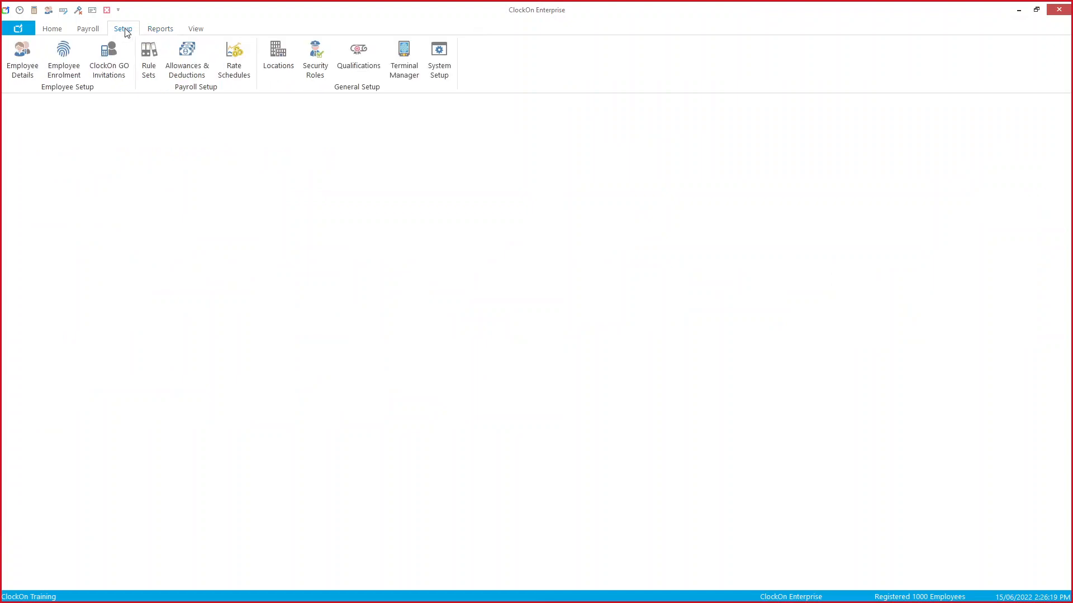
{"action": "left_click", "coordinate": [22, 58]}
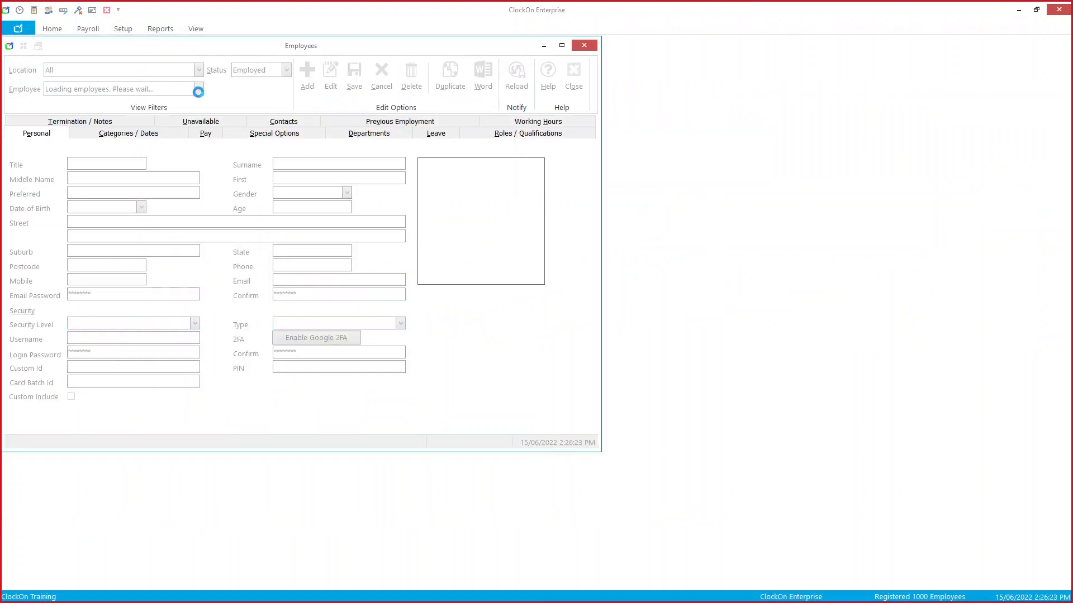
{"action": "left_click", "coordinate": [199, 89]}
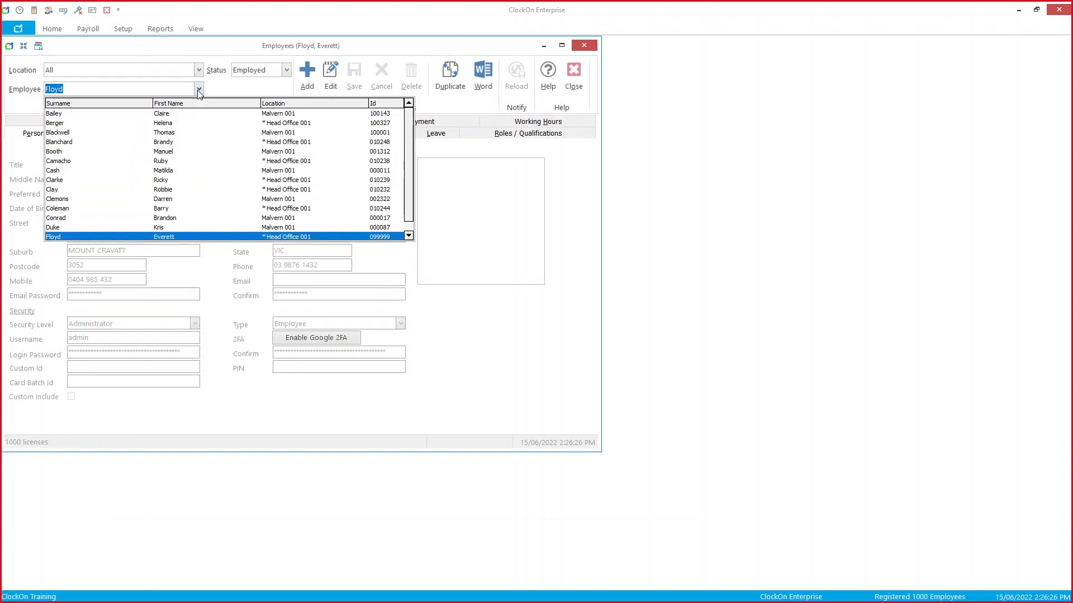
{"action": "key", "text": "Up"}
{"action": "key", "text": "Up"}
{"action": "key", "text": "Up"}
{"action": "key", "text": "Up"}
{"action": "key", "text": "Up"}
{"action": "key", "text": "Up"}
{"action": "key", "text": "Up"}
{"action": "key", "text": "Up"}
{"action": "key", "text": "Up"}
{"action": "key", "text": "Up"}
{"action": "key", "text": "Up"}
{"action": "key", "text": "Up"}
{"action": "key", "text": "Up"}
{"action": "key", "text": "Return"}
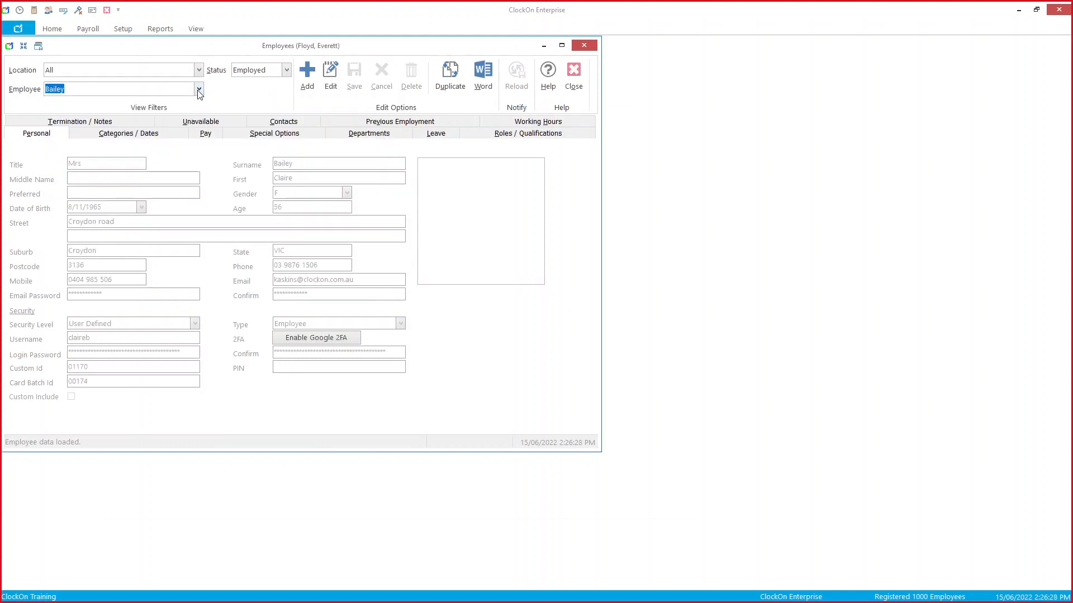
{"action": "left_click", "coordinate": [202, 136]}
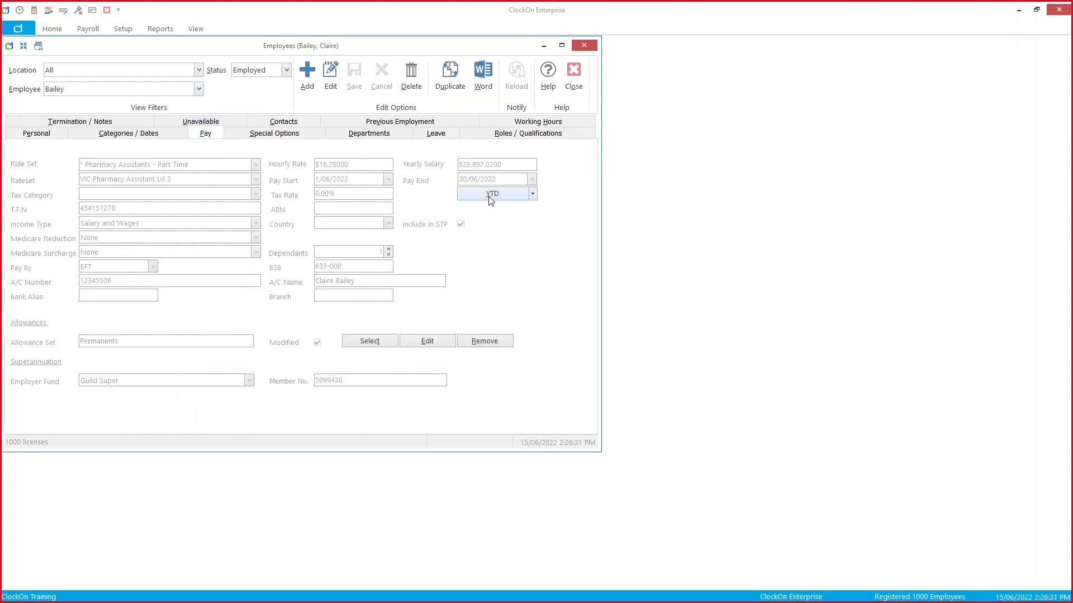
Step: Compare the employee's YTD amounts with the STP Employee Report, then close the YTD dialog
{"action": "left_click", "coordinate": [510, 202]}
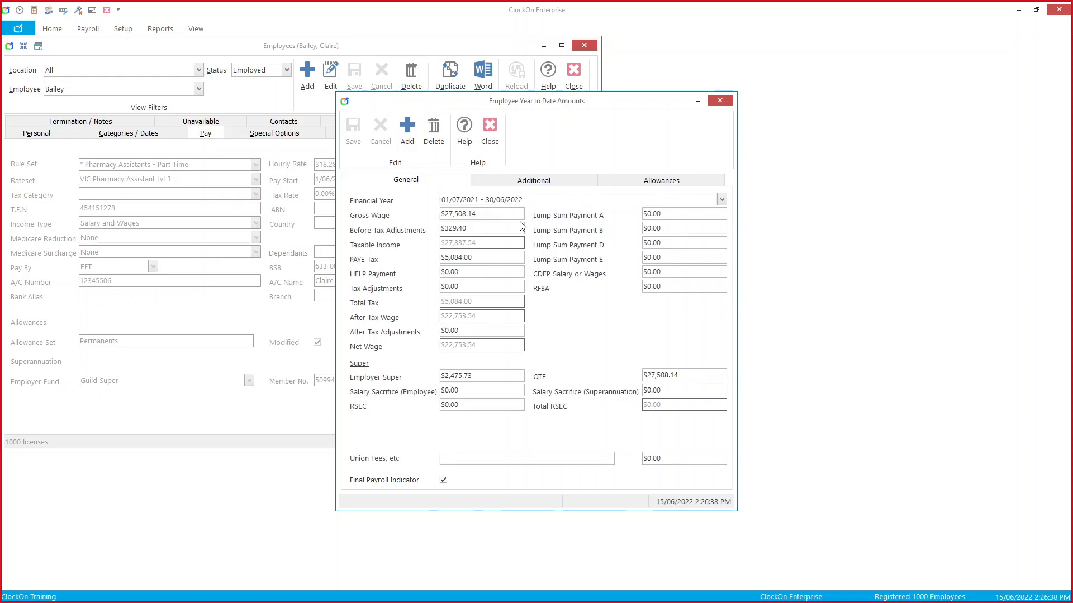
{"action": "left_click_drag", "start_coordinate": [556, 101], "coordinate": [344, 93]}
{"action": "left_click", "coordinate": [102, 594]}
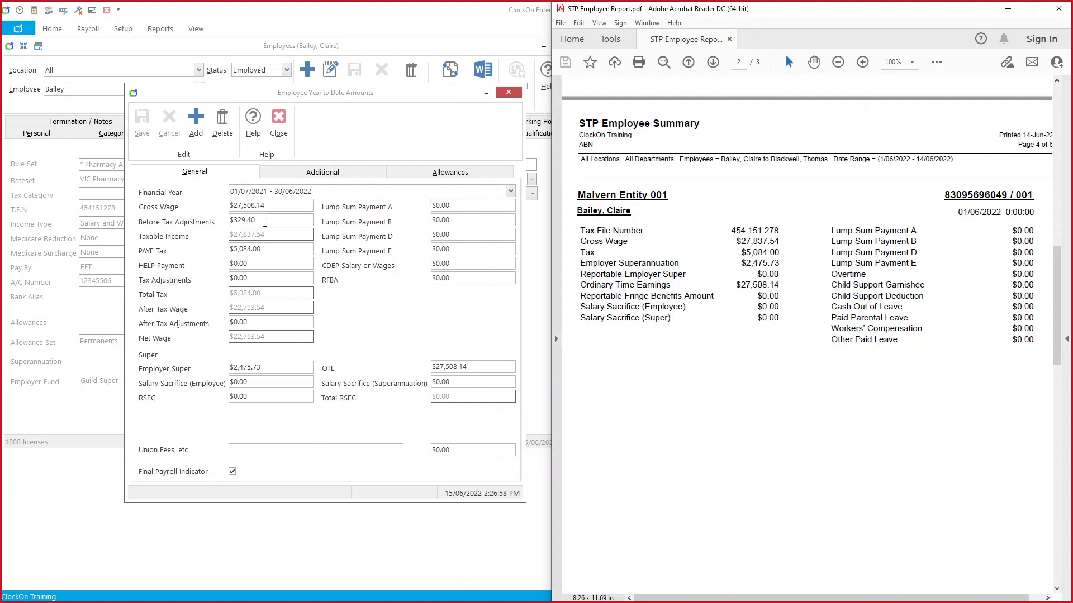
{"action": "left_click", "coordinate": [283, 132]}
{"action": "left_click", "coordinate": [284, 132]}
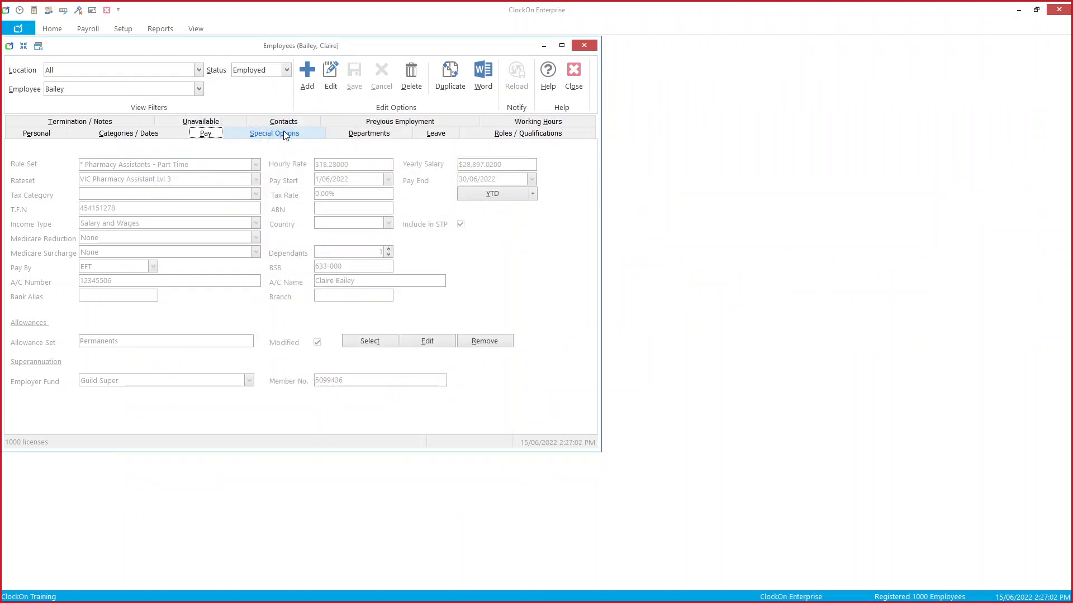
Step: Close the Permanents allowance rules unchanged, PAYG location still Gross Wage or Salary, and show the STP report
{"action": "left_click", "coordinate": [438, 343]}
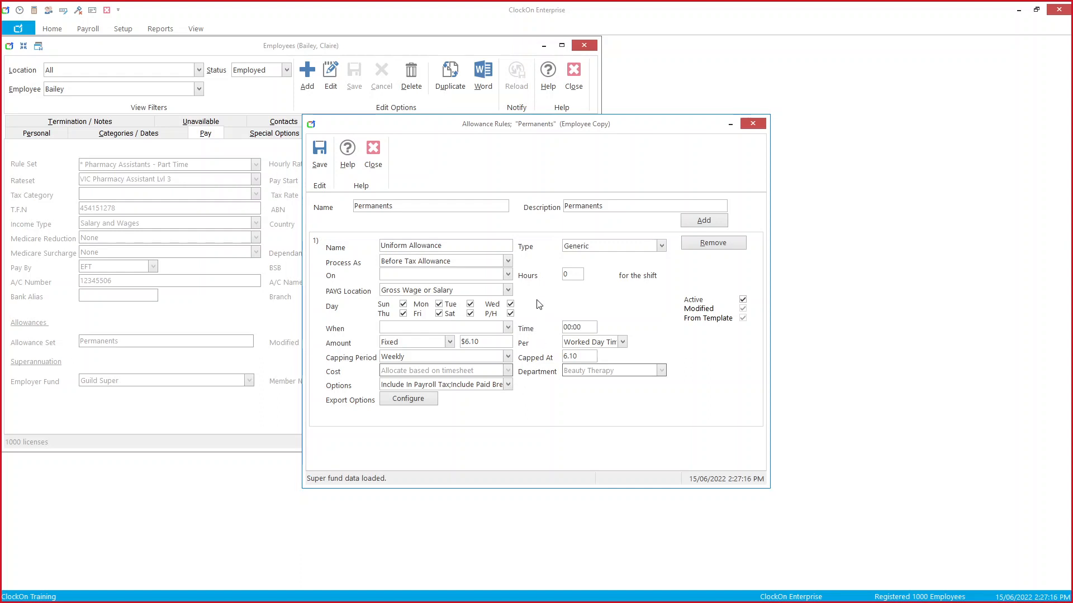
{"action": "left_click", "coordinate": [508, 290]}
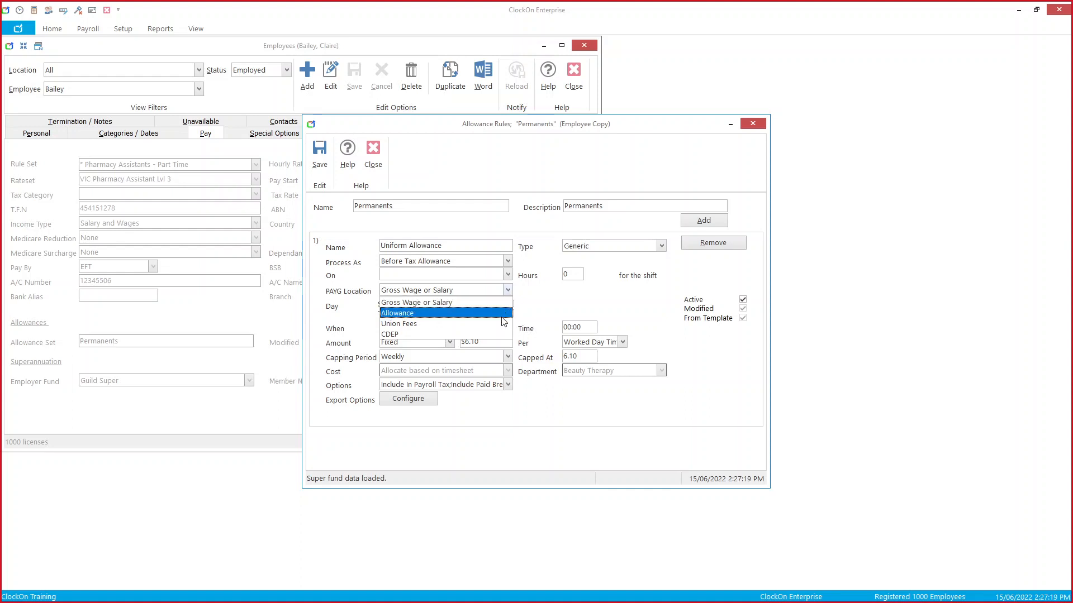
{"action": "left_click", "coordinate": [529, 295]}
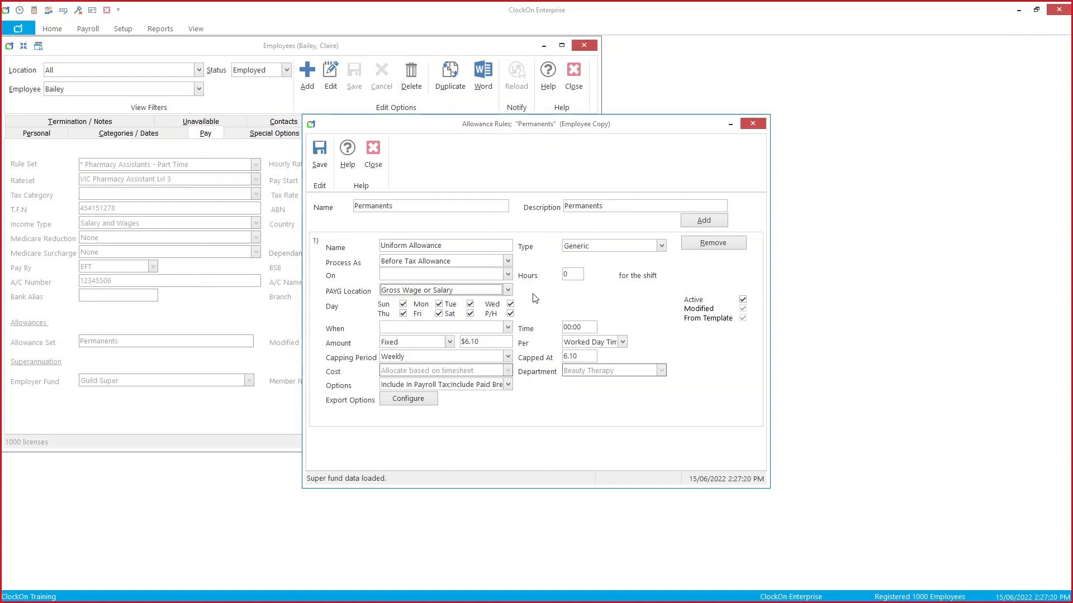
{"action": "left_click", "coordinate": [509, 387]}
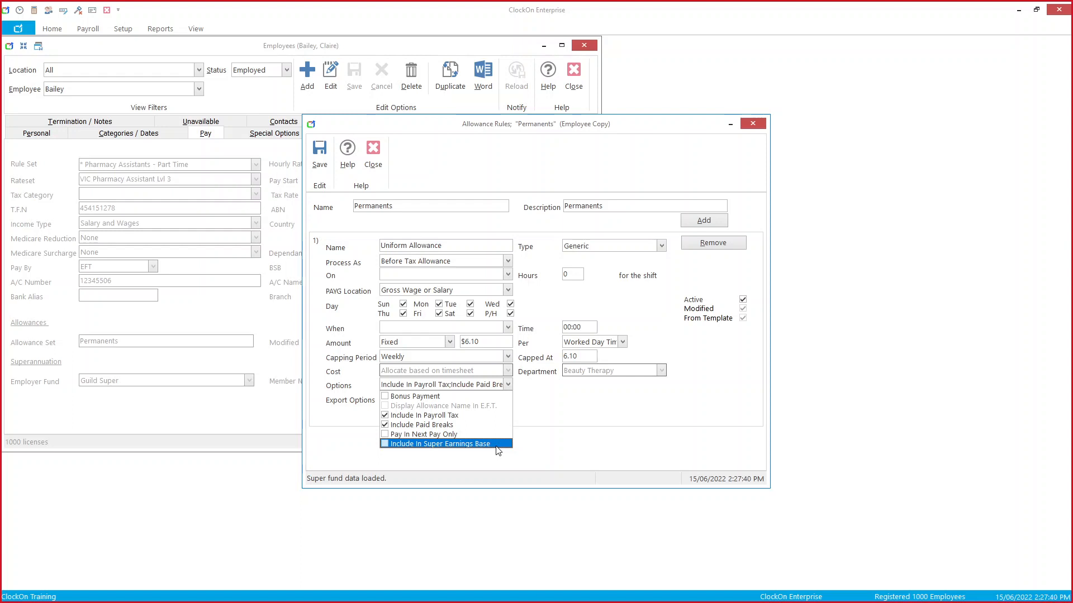
{"action": "left_click", "coordinate": [542, 435]}
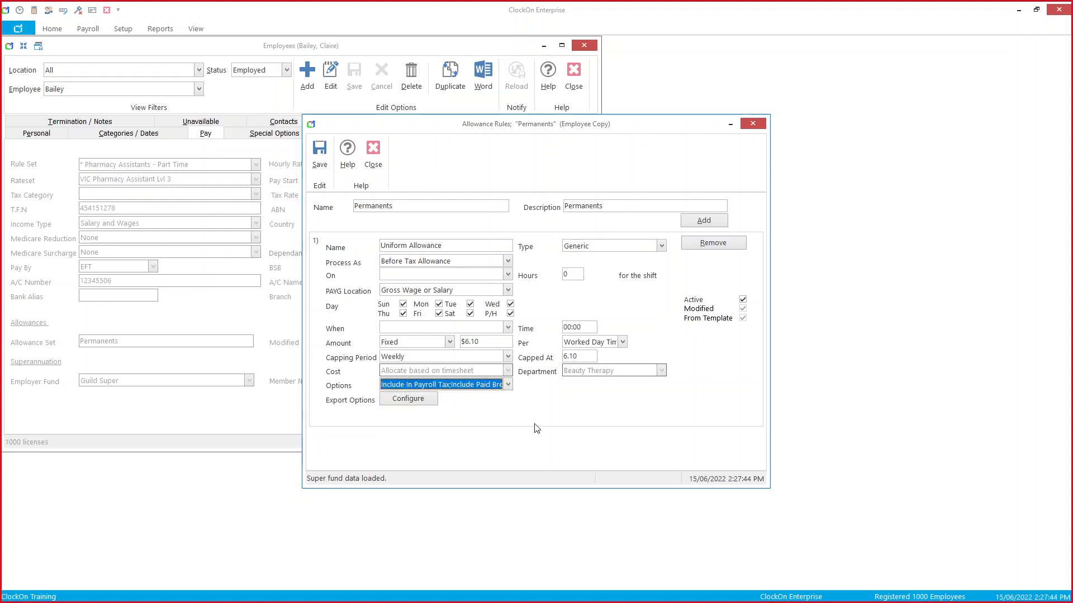
{"action": "left_click", "coordinate": [372, 153]}
{"action": "left_click", "coordinate": [101, 592]}
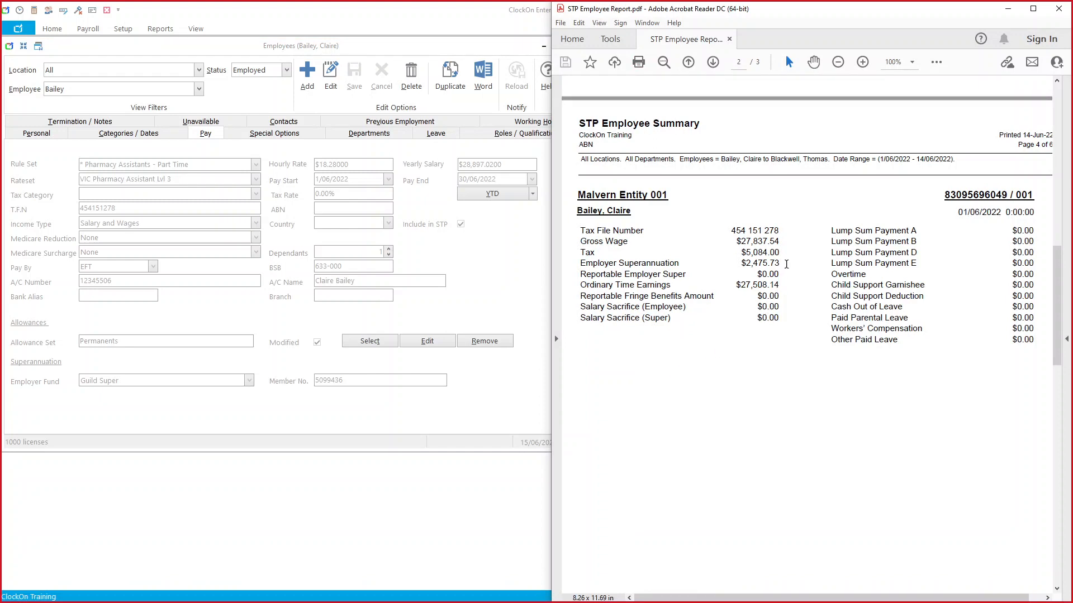
Step: Check the $2,475.73 employer super figure in the STP report, then move the employee window right
{"action": "double_click", "coordinate": [740, 267]}
{"action": "left_click", "coordinate": [740, 268]}
{"action": "left_click", "coordinate": [424, 48]}
{"action": "left_click_drag", "start_coordinate": [398, 49], "coordinate": [866, 52]}
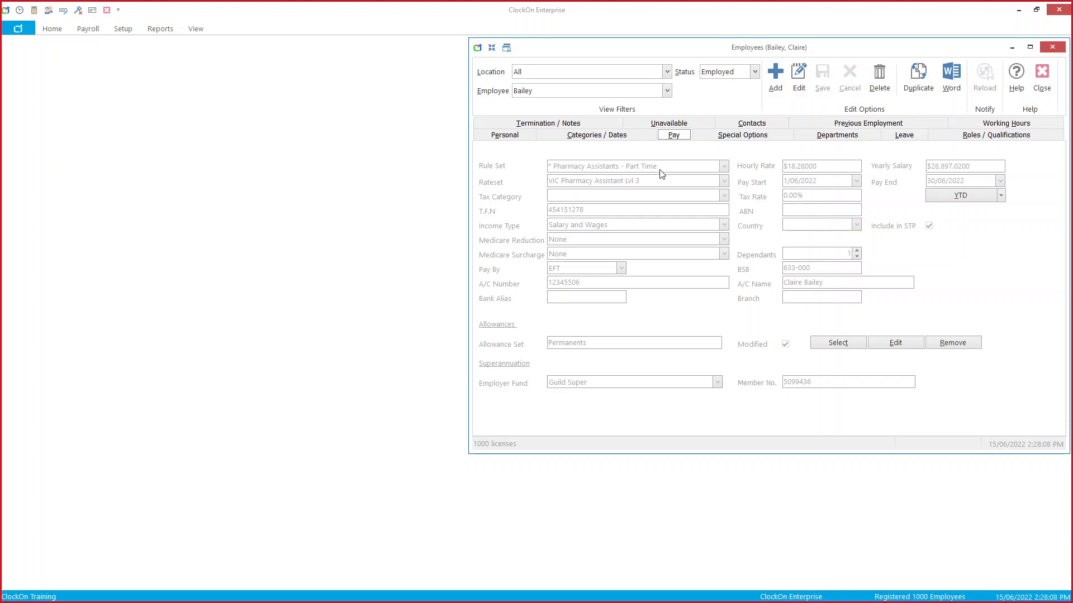
Step: Open the Pharmacy Assistants - Part Time rule set's Super settings (9.00% SGC) beside the STP report
{"action": "left_click", "coordinate": [119, 29]}
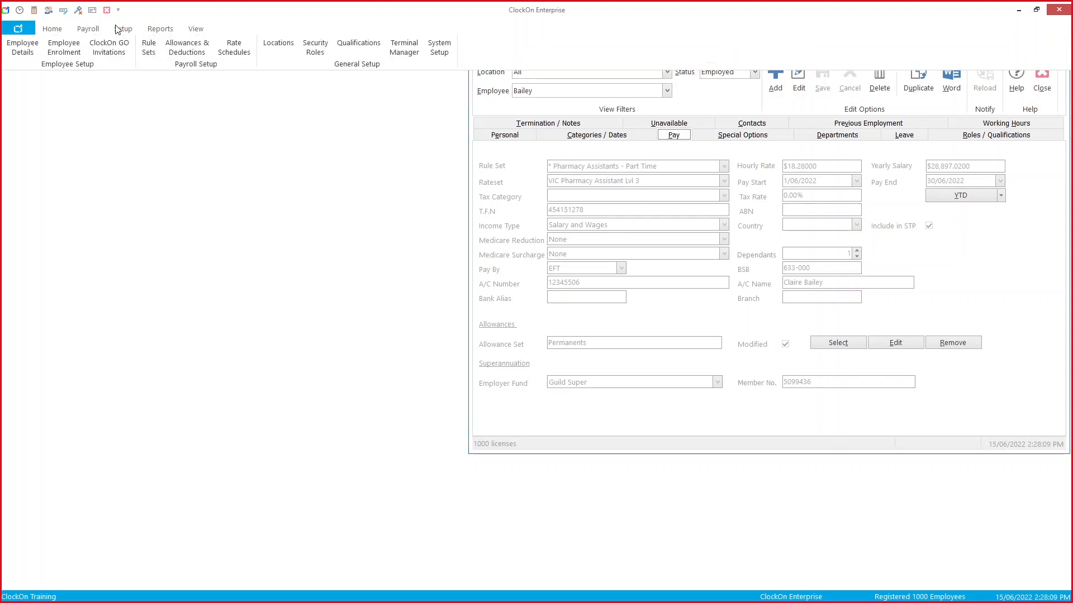
{"action": "left_click", "coordinate": [149, 53]}
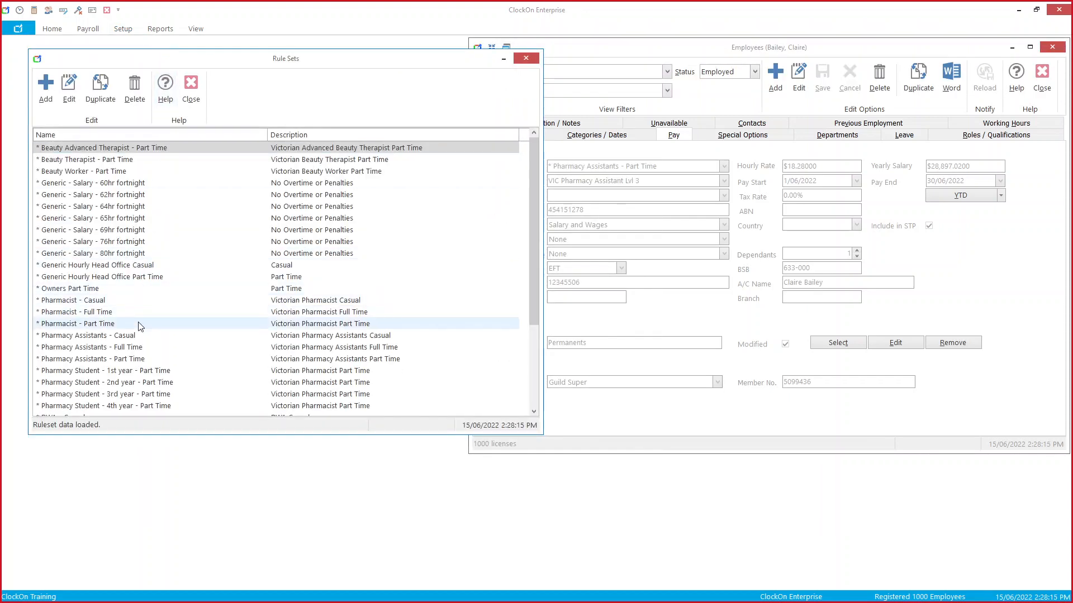
{"action": "left_click", "coordinate": [138, 361]}
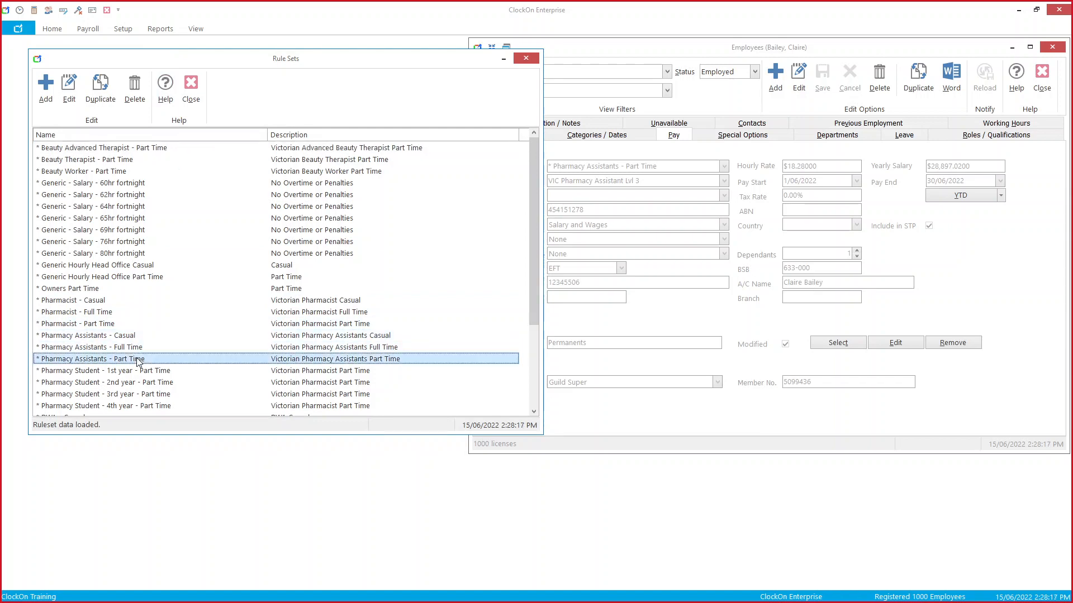
{"action": "double_click", "coordinate": [139, 360]}
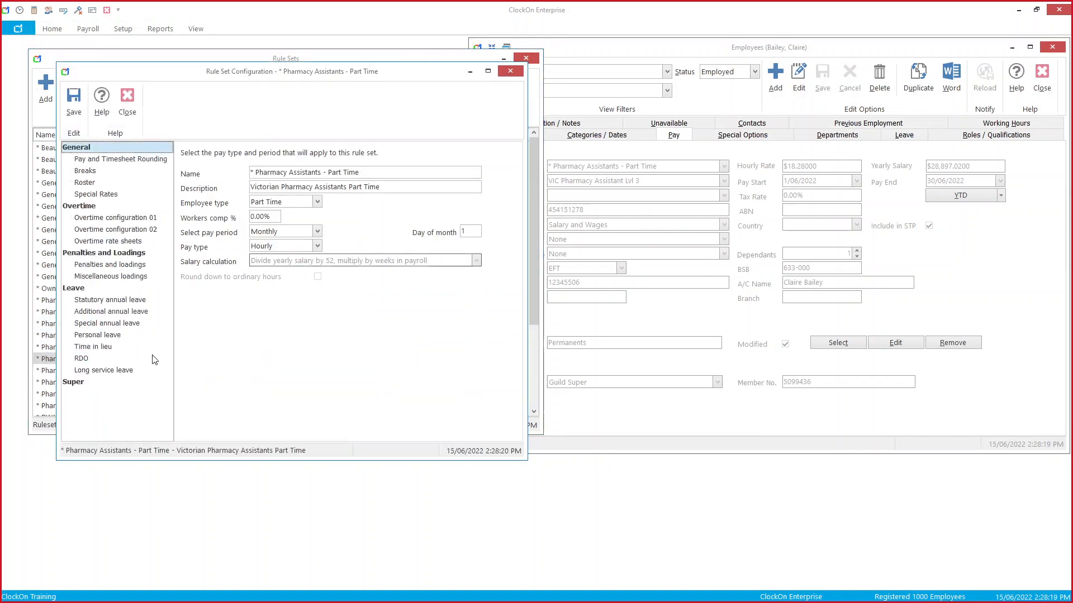
{"action": "left_click", "coordinate": [82, 386]}
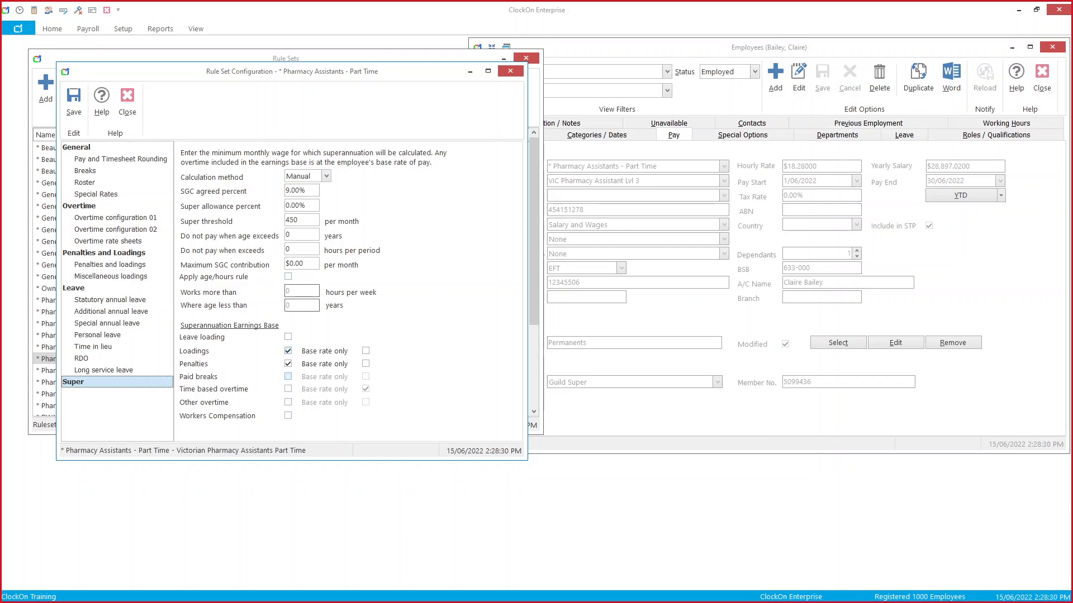
{"action": "left_click", "coordinate": [112, 597]}
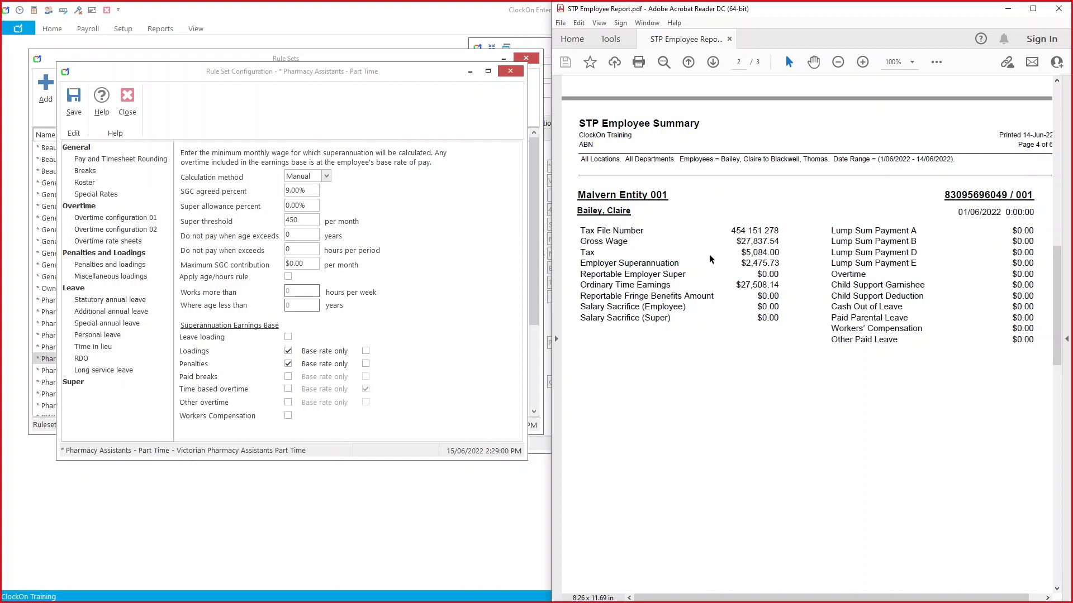
Step: Return the Pharmacy Assistants - Part Time super settings to the front, ahead of Acrobat Reader
{"action": "left_click", "coordinate": [400, 183]}
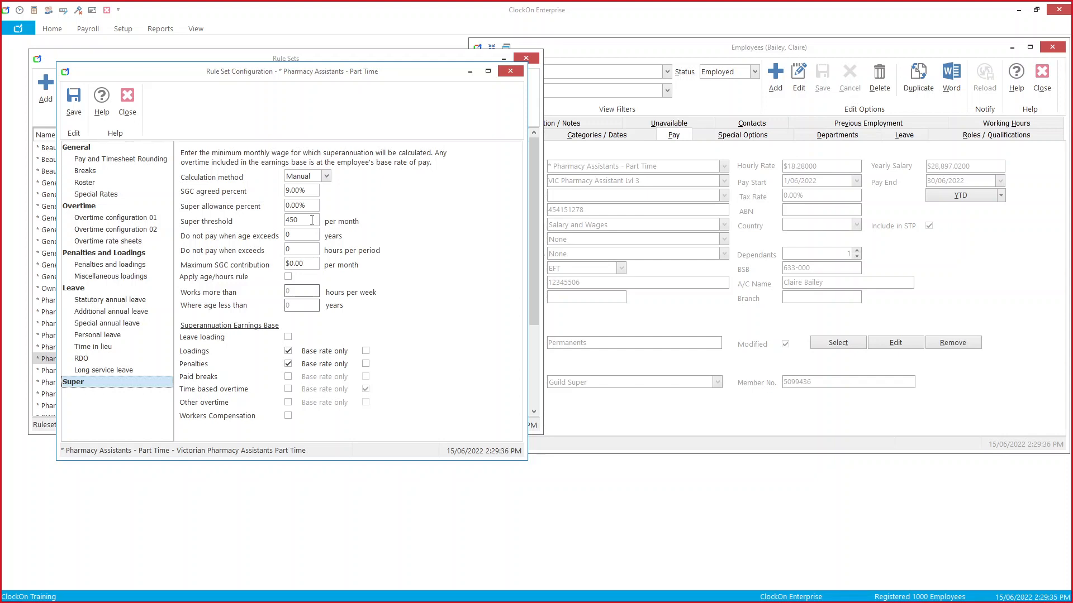
Step: Enter 12.00% as the SGC agreed percent under Manual, then set calculation method back to Automatic
{"action": "left_click", "coordinate": [326, 176]}
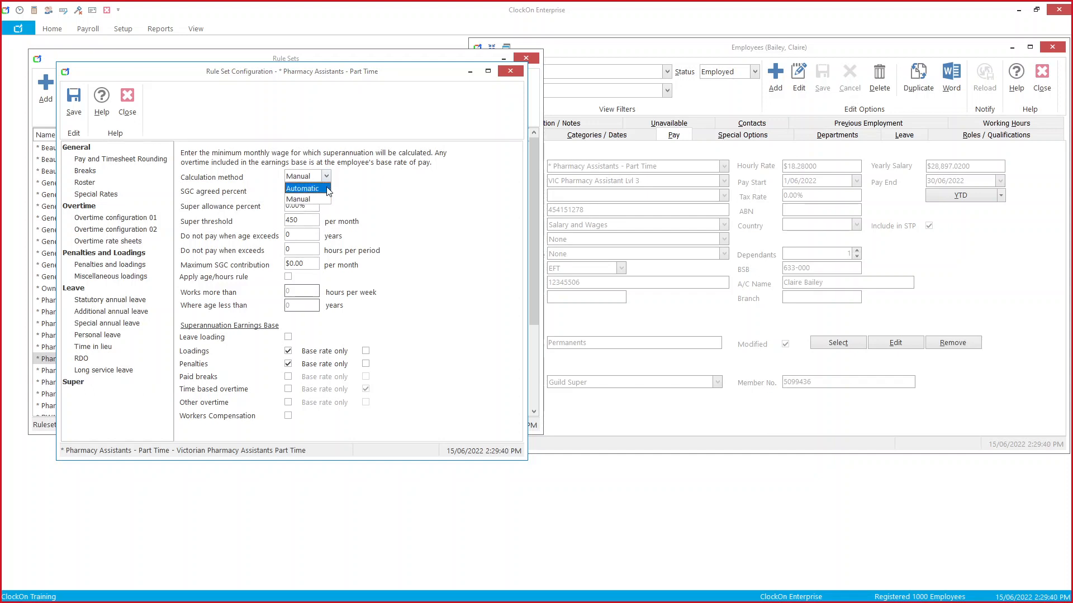
{"action": "left_click", "coordinate": [329, 191]}
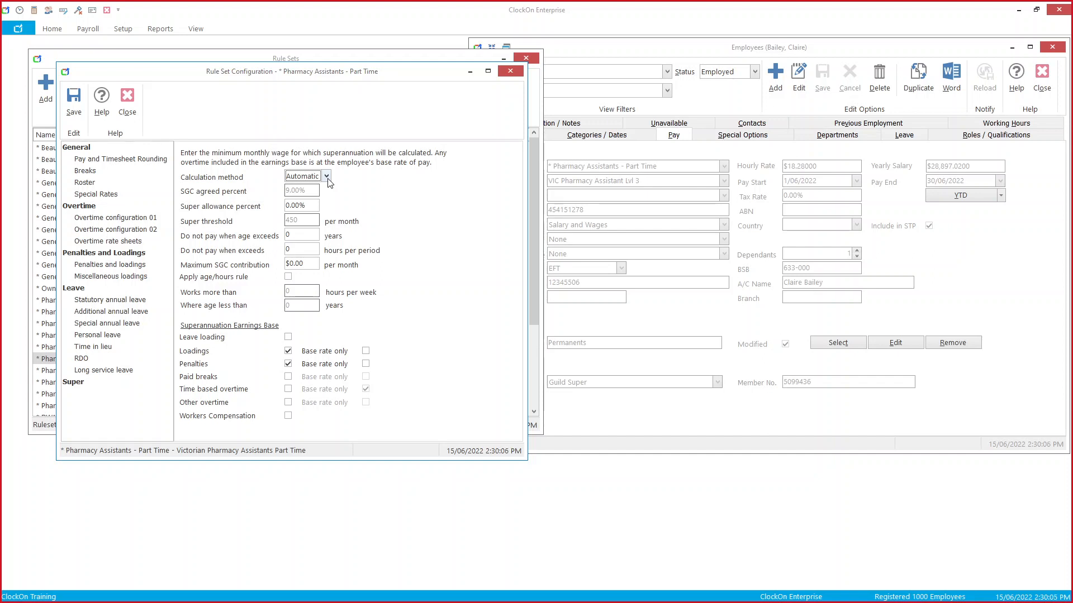
{"action": "left_click", "coordinate": [327, 176]}
{"action": "left_click", "coordinate": [325, 197]}
{"action": "left_click", "coordinate": [296, 190]}
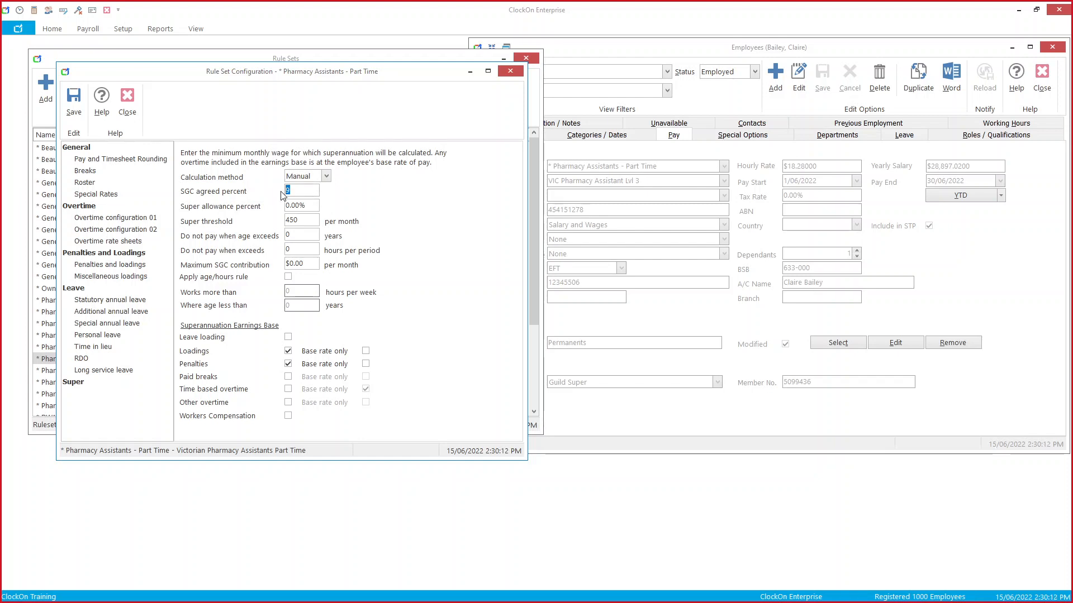
{"action": "type", "text": "12"}
{"action": "key", "text": "Tab"}
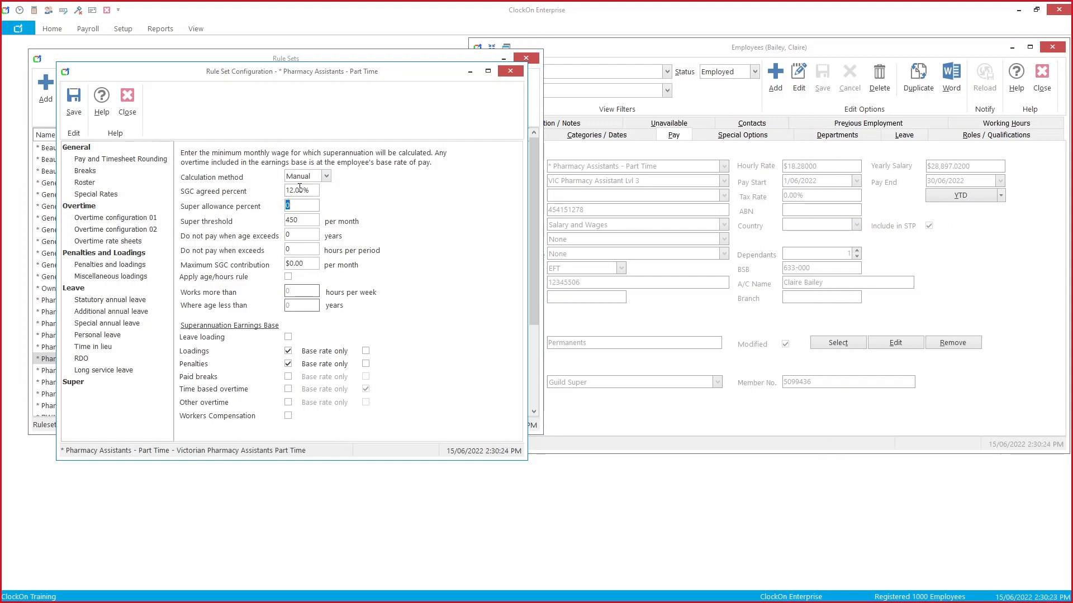
{"action": "left_click", "coordinate": [327, 176]}
{"action": "left_click", "coordinate": [322, 190]}
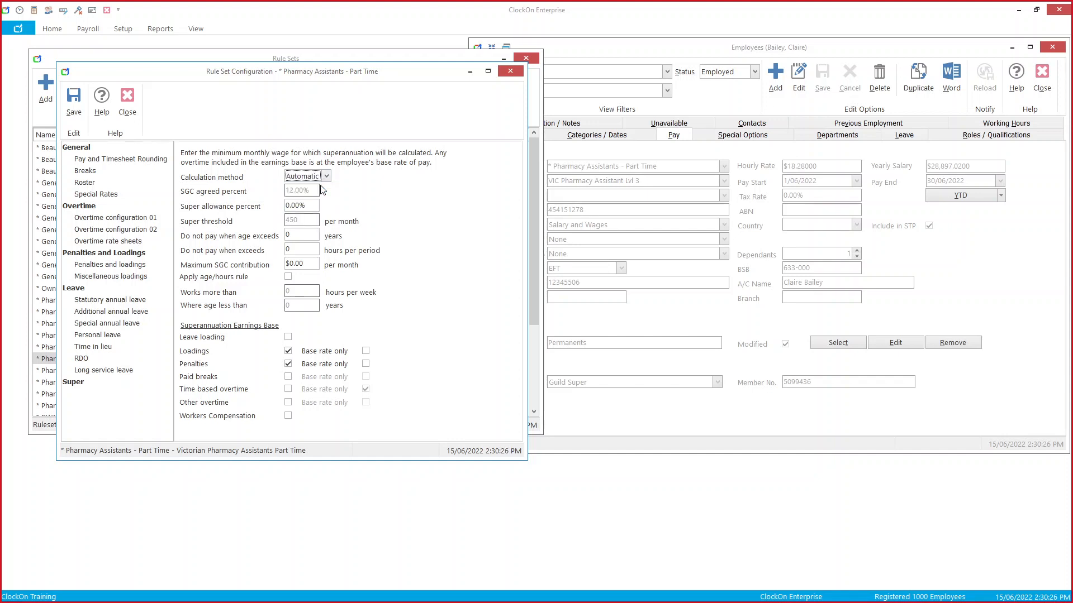
Step: Save the Pharmacy Assistants - Part Time rule set, then close the Rule Sets list and employee record
{"action": "left_click", "coordinate": [75, 109]}
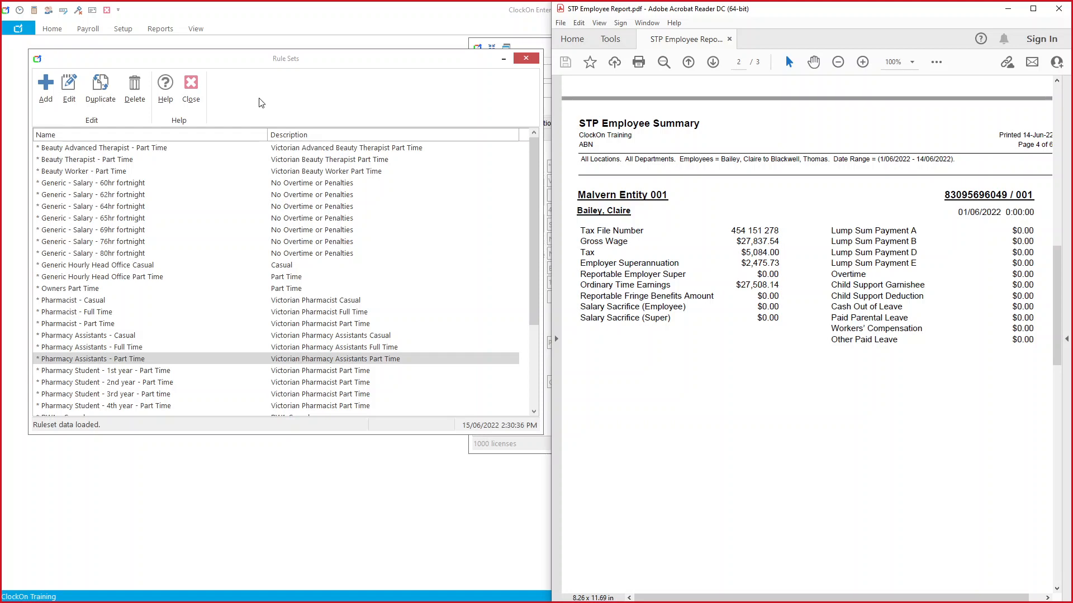
{"action": "left_click", "coordinate": [201, 94]}
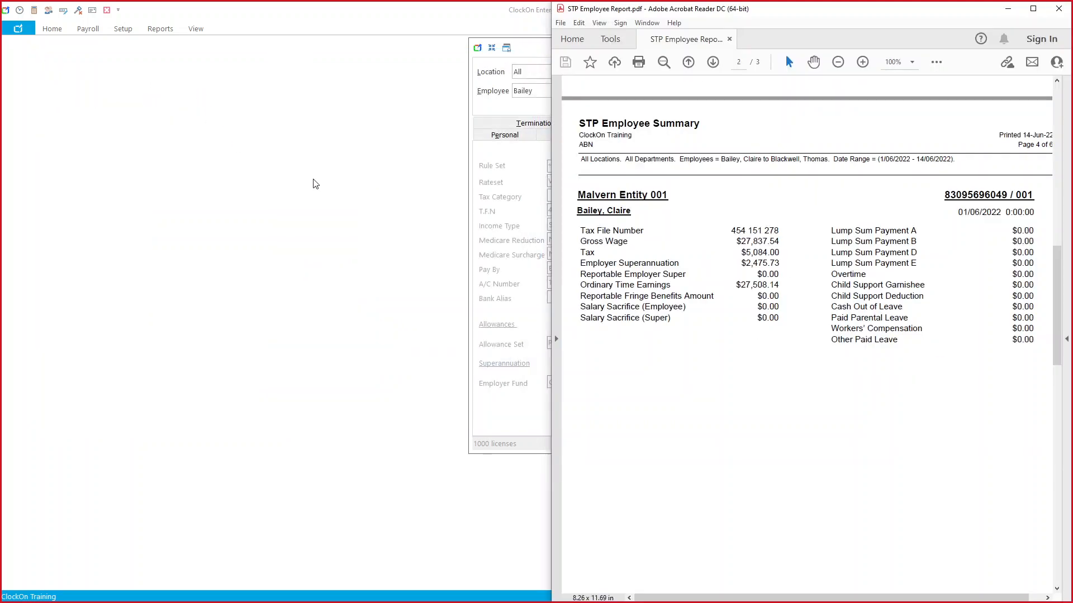
{"action": "left_click", "coordinate": [510, 229]}
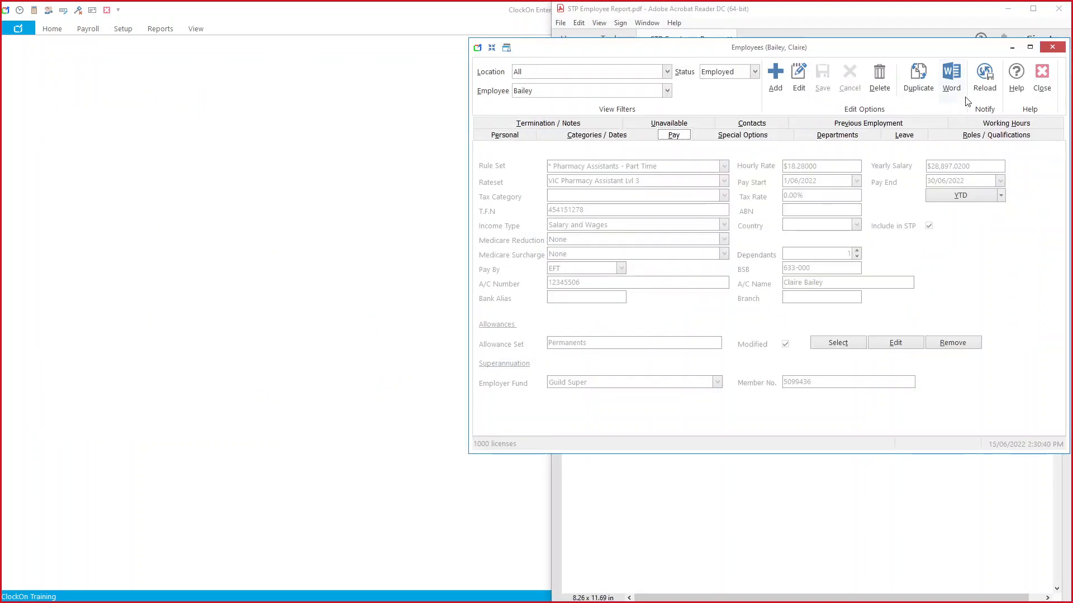
{"action": "left_click", "coordinate": [1041, 78]}
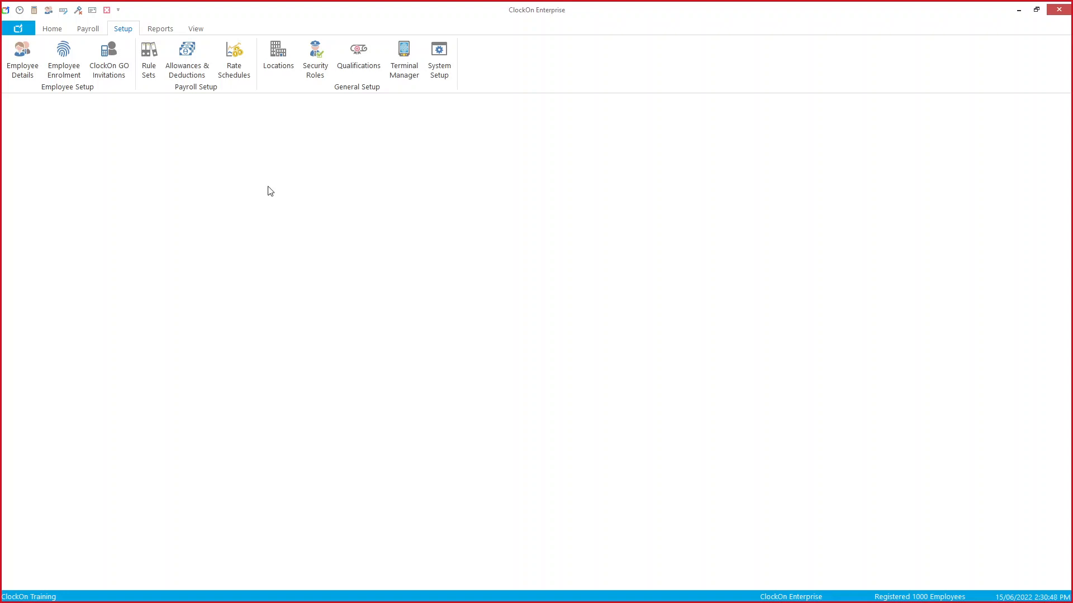
Step: Start a 1/06/2022–30/06/2022 Monthly payroll for just one selected employee and open its Edit Pay Period dialog
{"action": "left_click", "coordinate": [88, 29]}
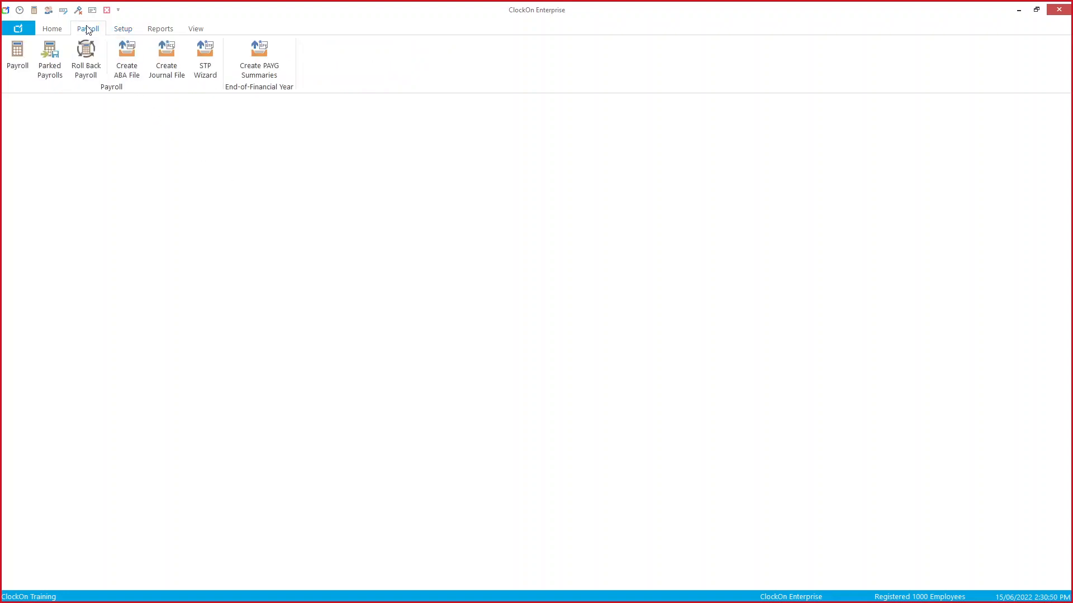
{"action": "left_click", "coordinate": [18, 47]}
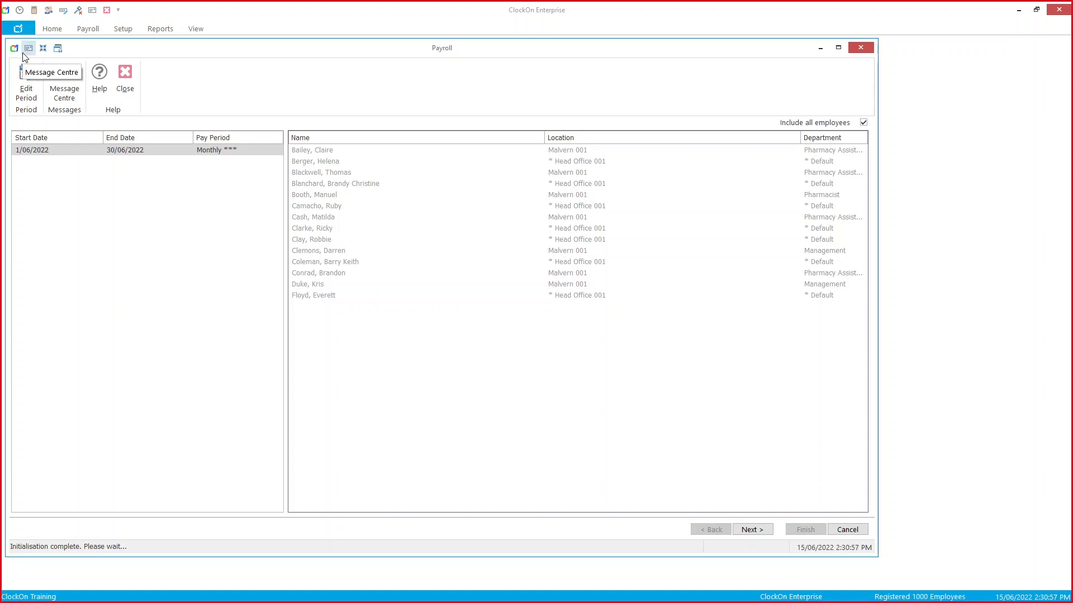
{"action": "left_click", "coordinate": [84, 151]}
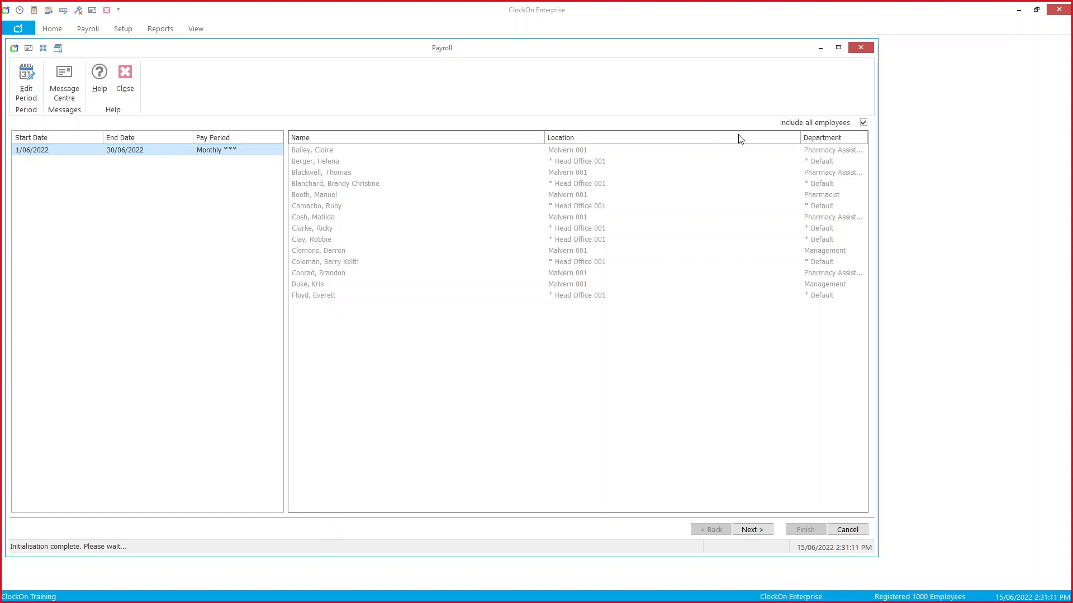
{"action": "left_click", "coordinate": [863, 123]}
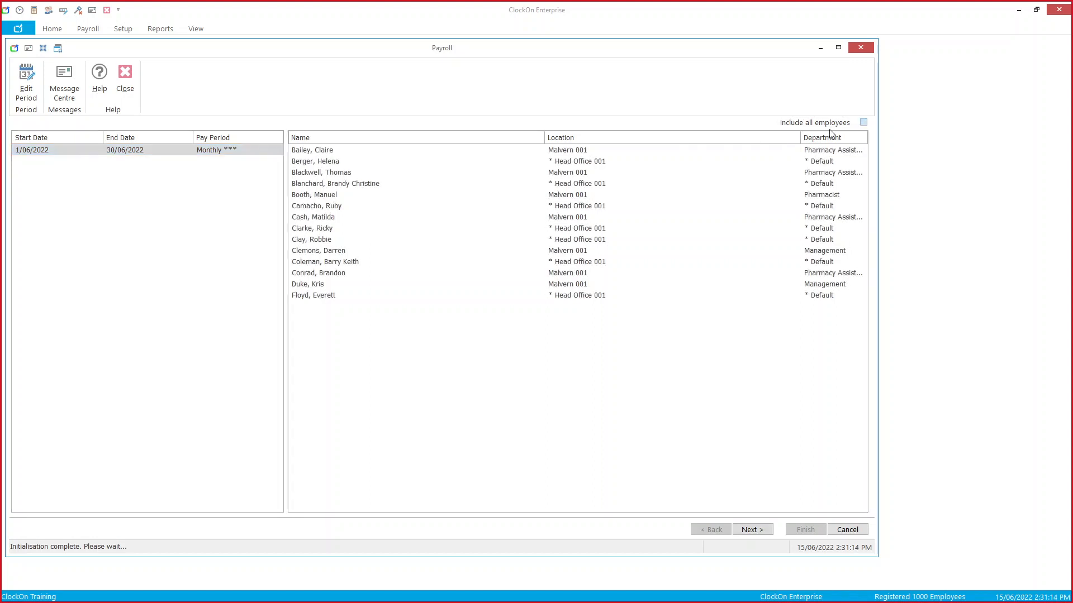
{"action": "left_click", "coordinate": [490, 155]}
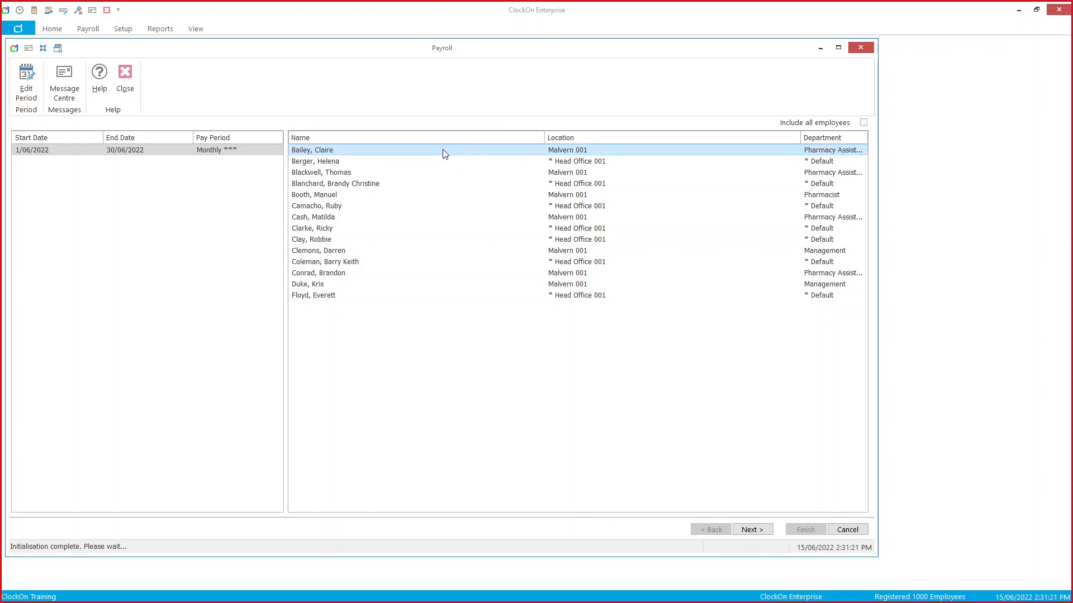
{"action": "left_click", "coordinate": [26, 90]}
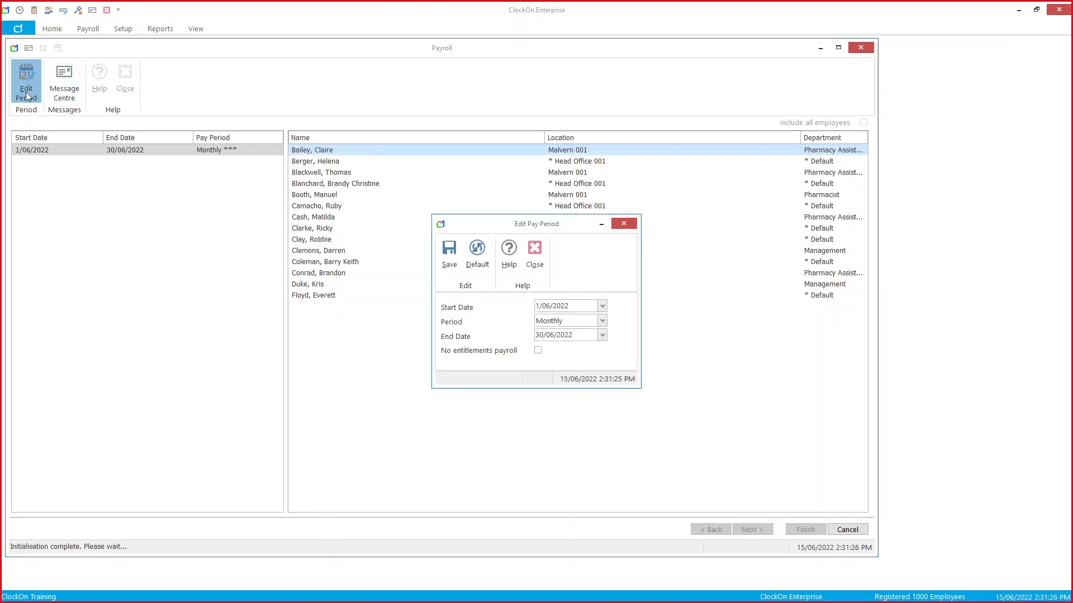
Step: Set both the pay period start and end dates to 31/05/2022
{"action": "left_click", "coordinate": [602, 306]}
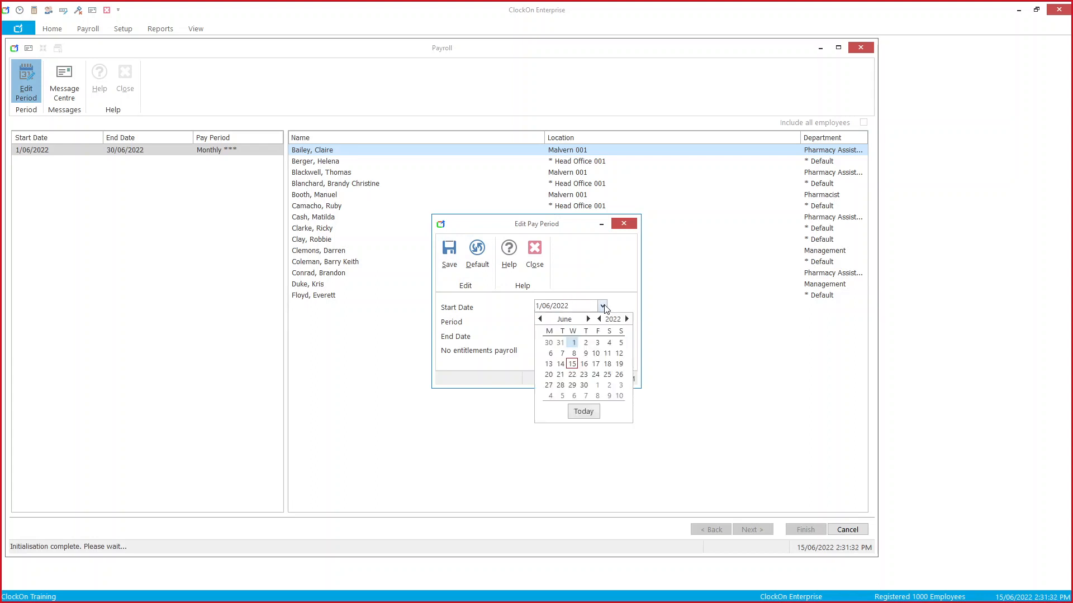
{"action": "left_click", "coordinate": [560, 343]}
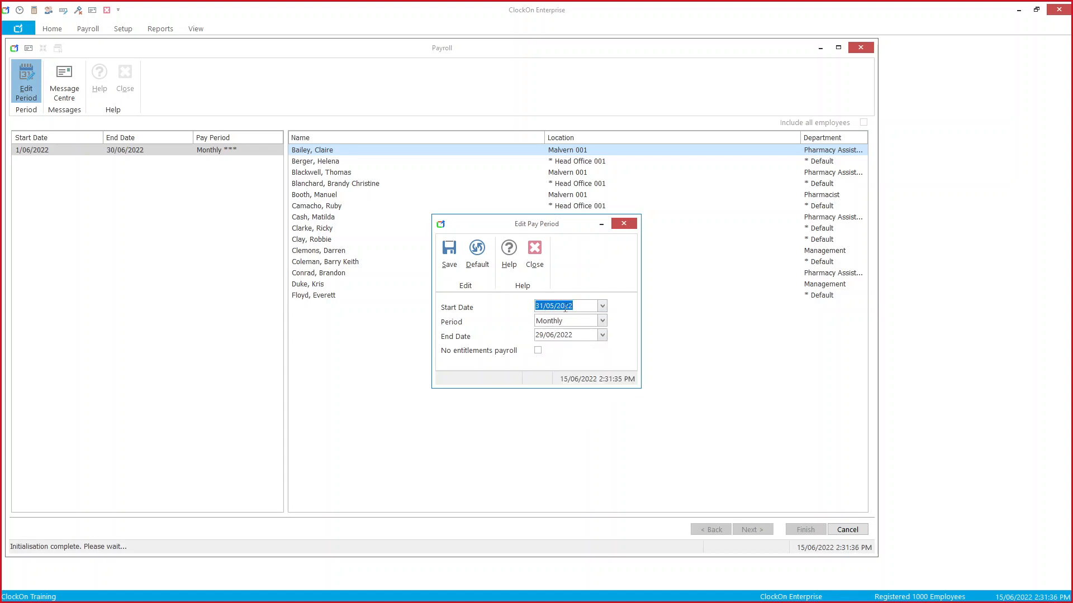
{"action": "left_click", "coordinate": [601, 336]}
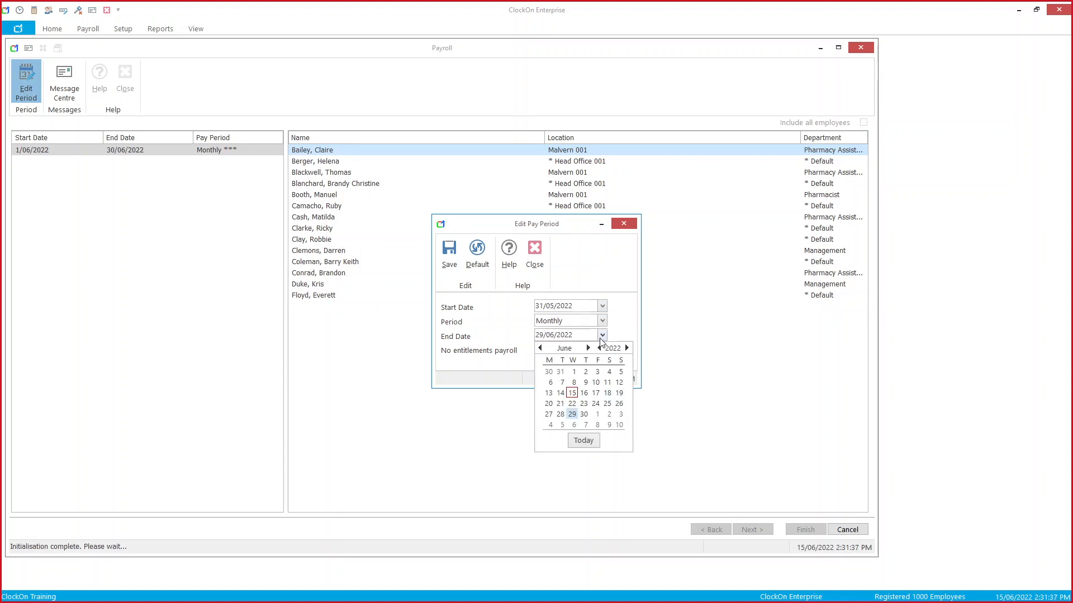
{"action": "left_click", "coordinate": [561, 372]}
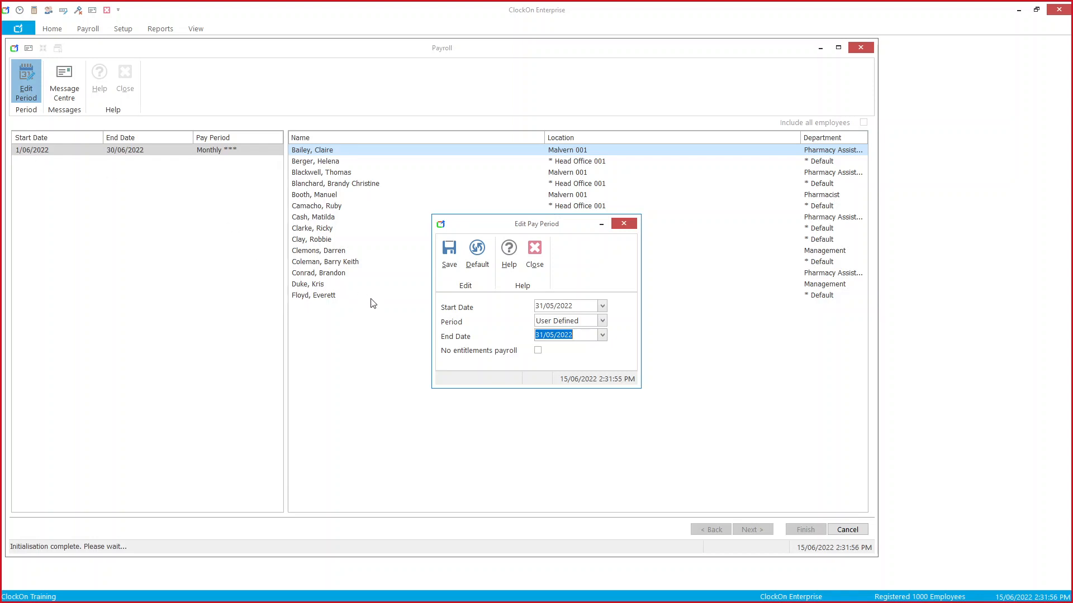
Step: Mark it as a no-entitlements payroll and save, confirming the 31/05/2022 start date
{"action": "left_click", "coordinate": [538, 351]}
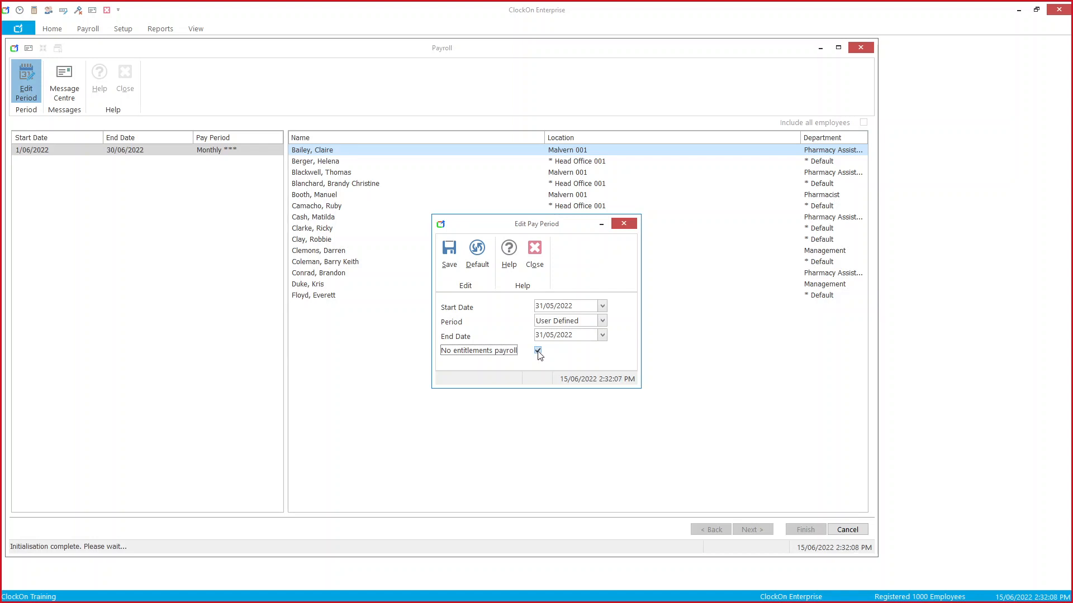
{"action": "left_click", "coordinate": [455, 276]}
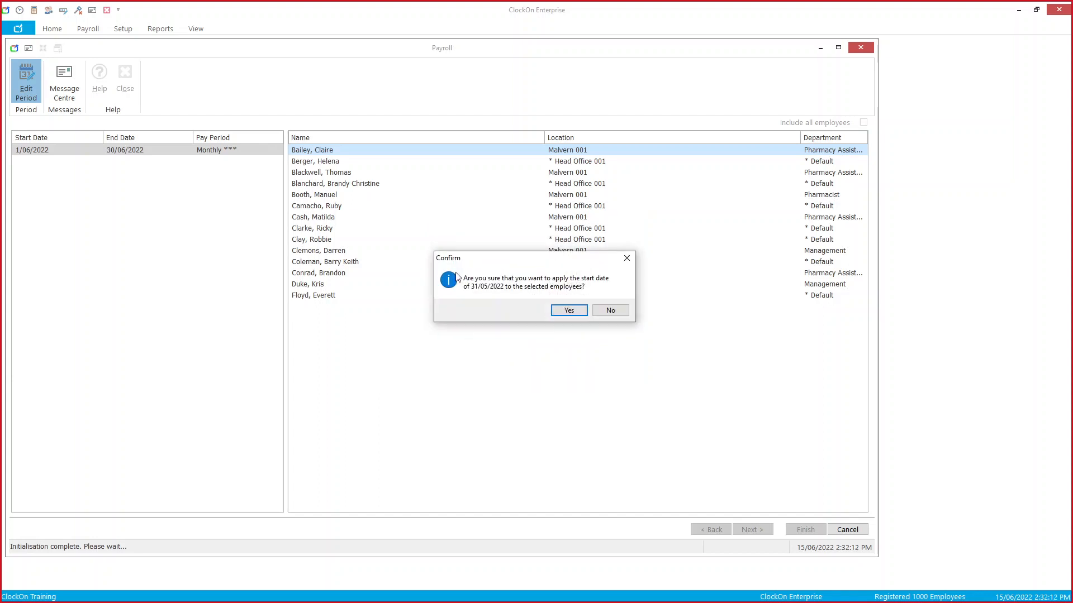
{"action": "left_click", "coordinate": [577, 313]}
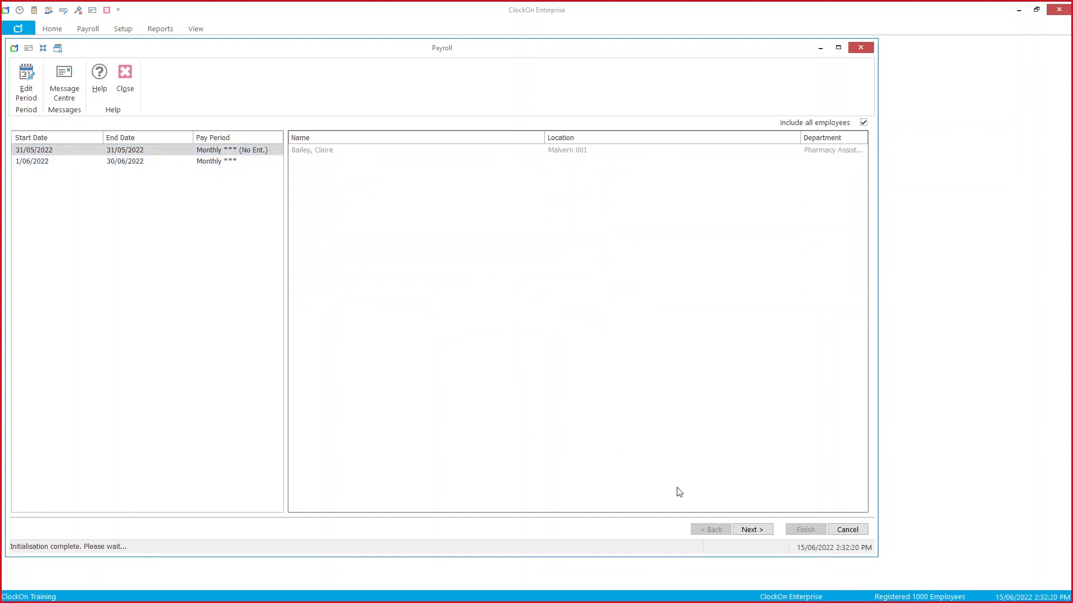
Step: Give the pay period a payment date of 30/06/2022 and save it
{"action": "left_click", "coordinate": [750, 530]}
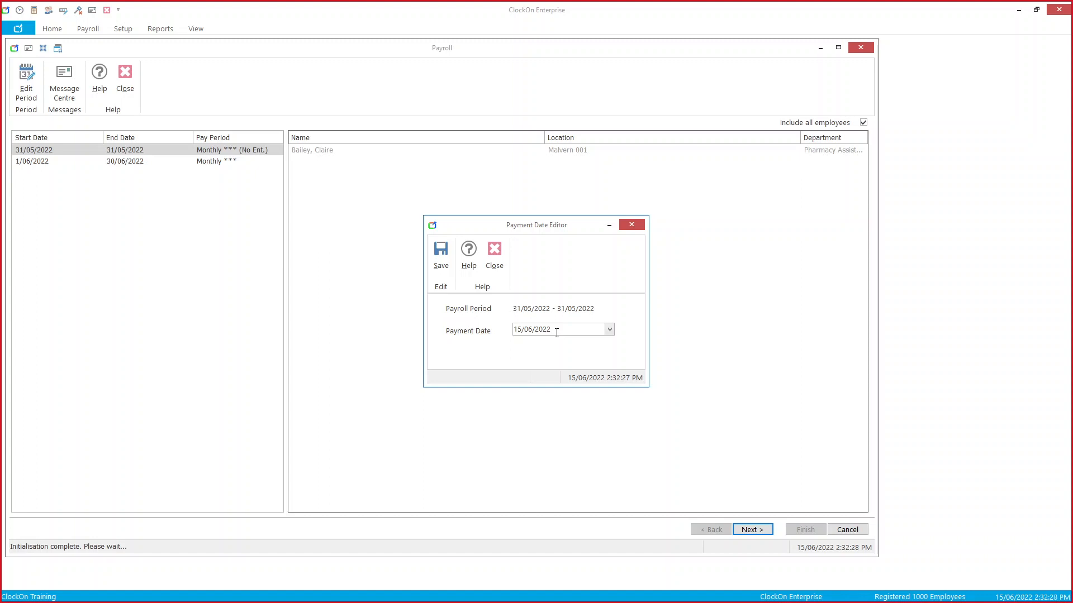
{"action": "left_click", "coordinate": [609, 330]}
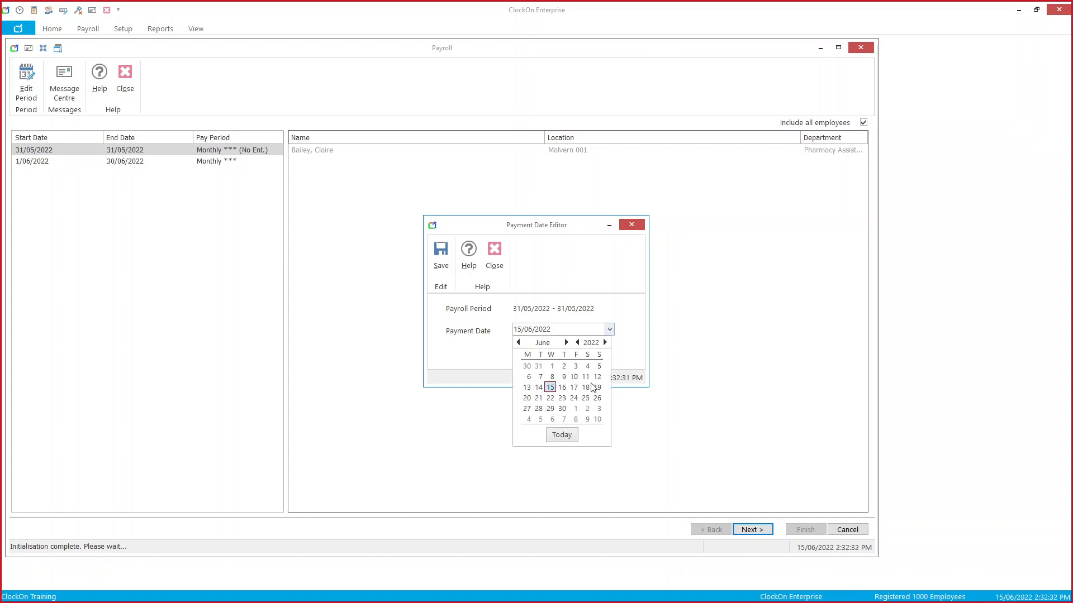
{"action": "left_click", "coordinate": [562, 409]}
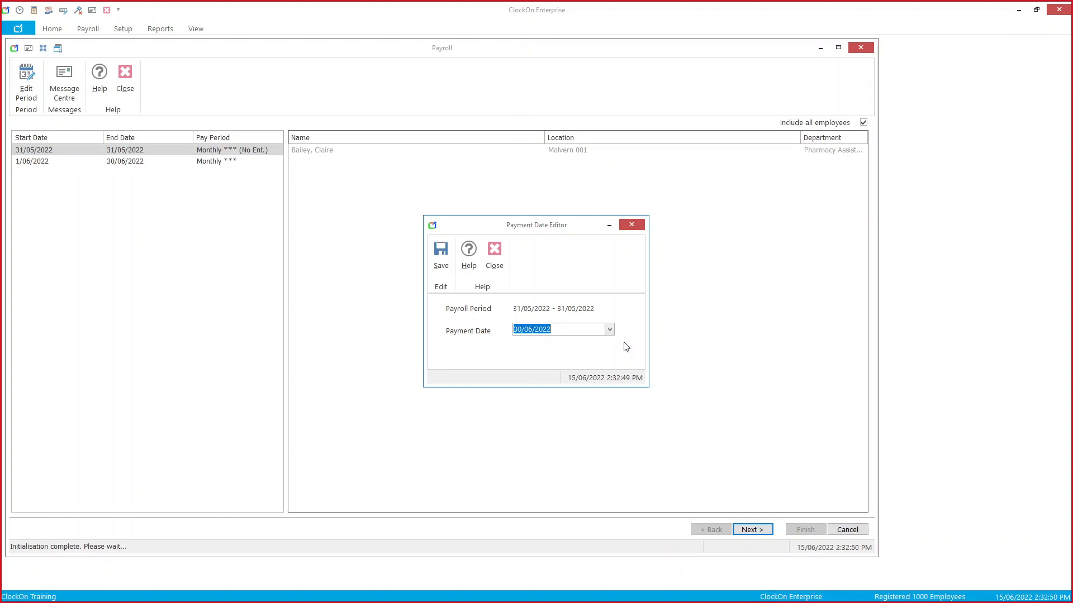
{"action": "left_click", "coordinate": [447, 275]}
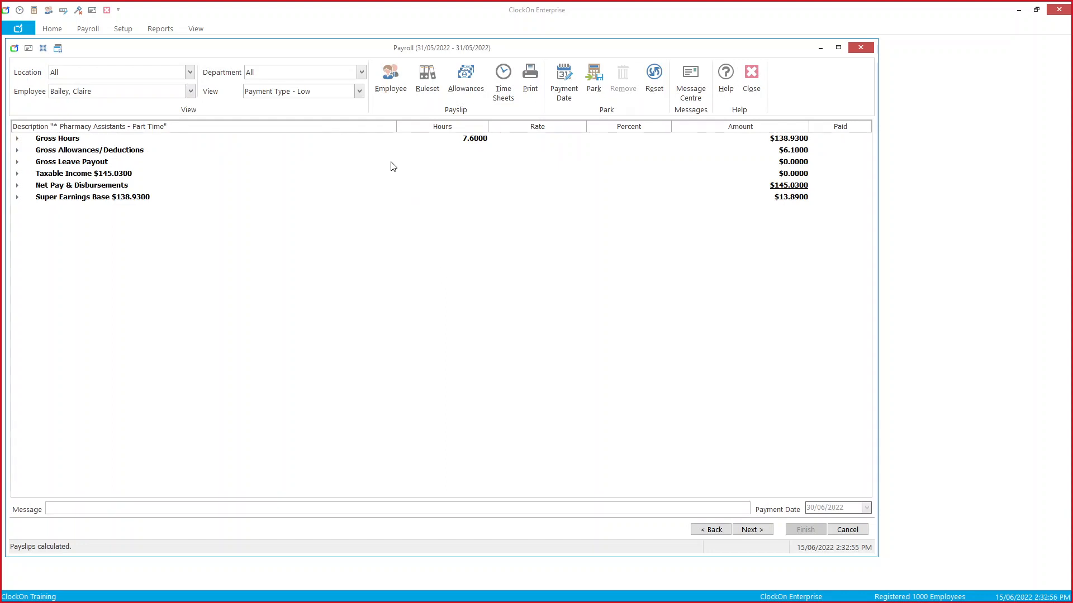
Step: Switch to Payment Type - Medium view and delete the 7.6-hour 31/05/2022 timesheet entry
{"action": "left_click", "coordinate": [357, 92]}
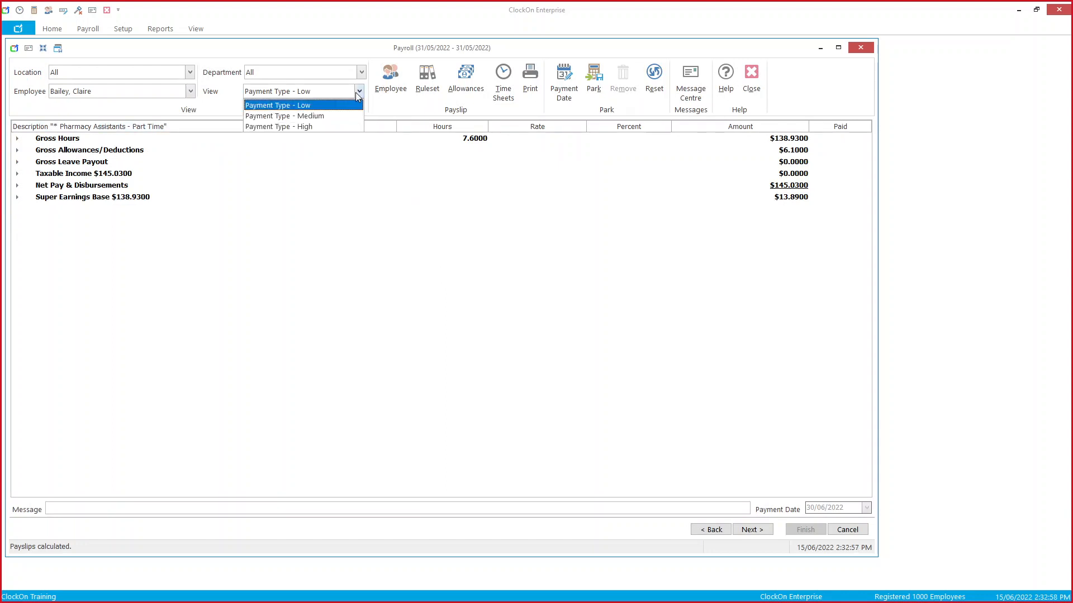
{"action": "left_click", "coordinate": [354, 117]}
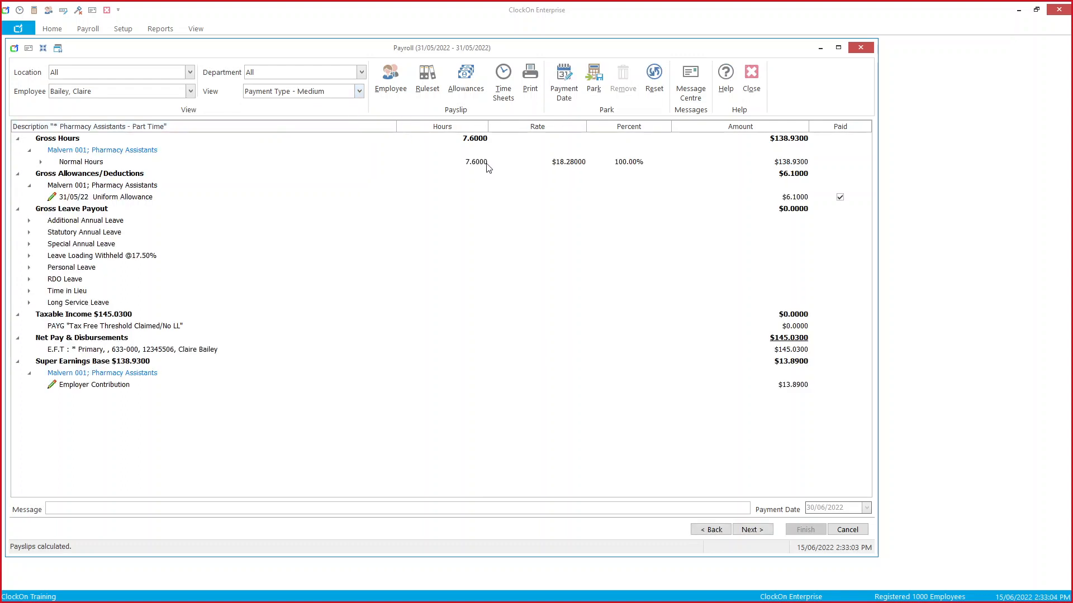
{"action": "left_click", "coordinate": [498, 100]}
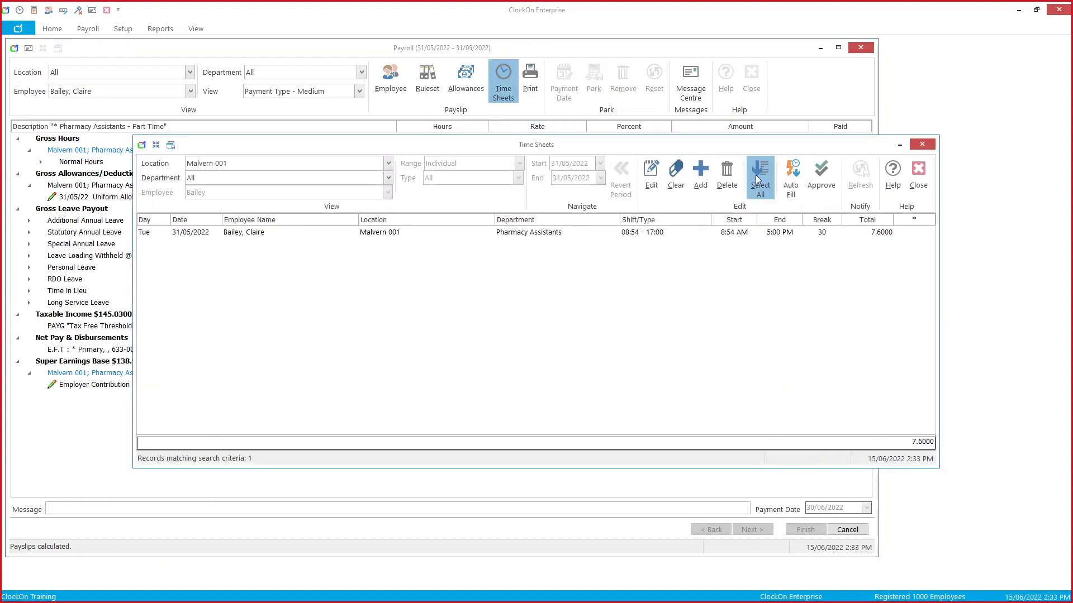
{"action": "left_click", "coordinate": [759, 175]}
{"action": "left_click", "coordinate": [735, 177]}
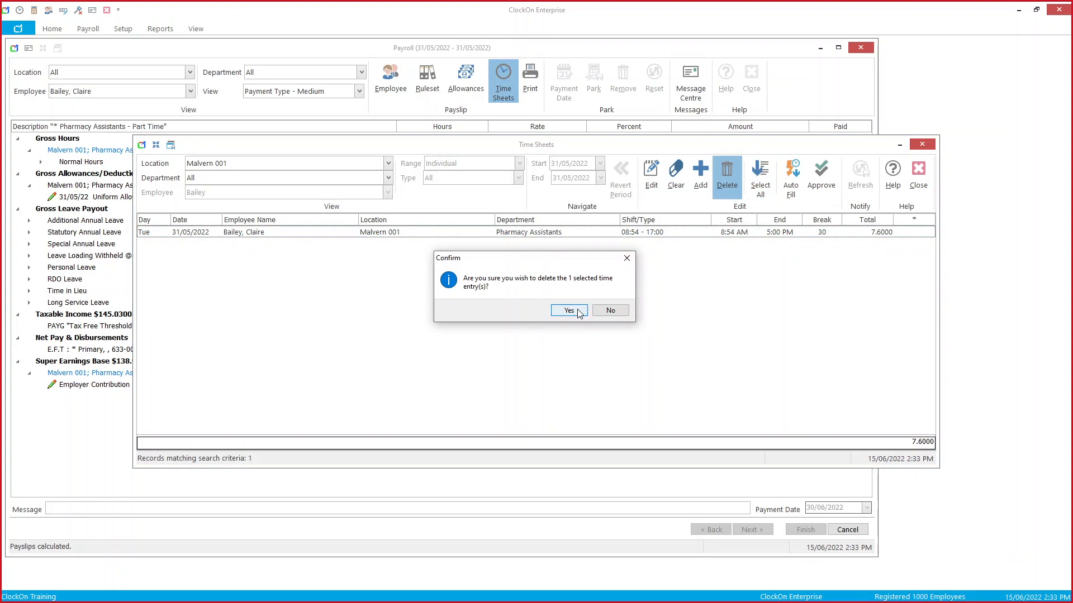
{"action": "left_click", "coordinate": [578, 312]}
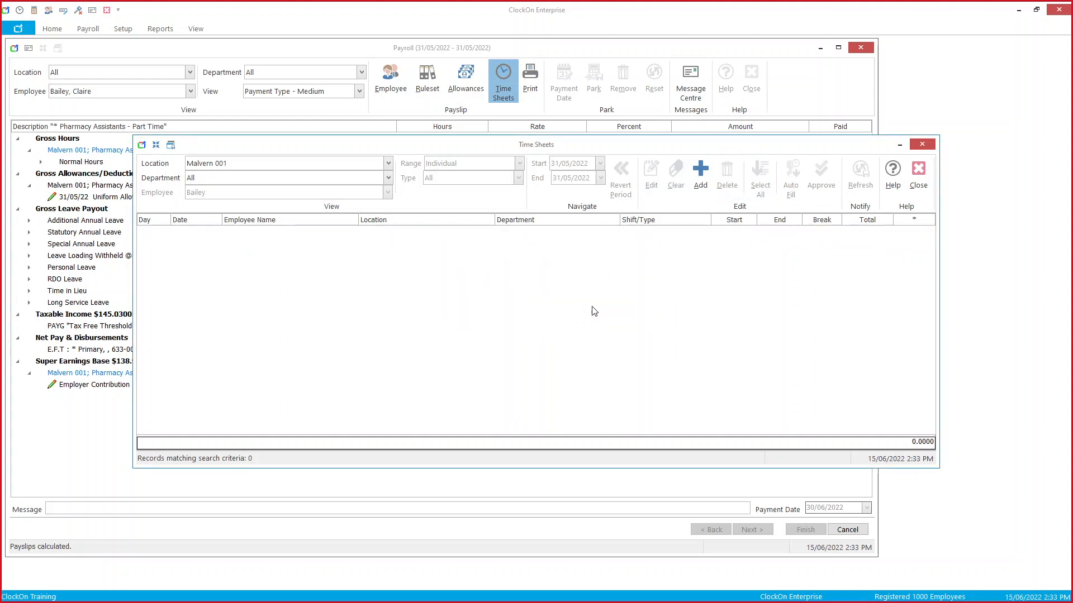
{"action": "left_click", "coordinate": [919, 189]}
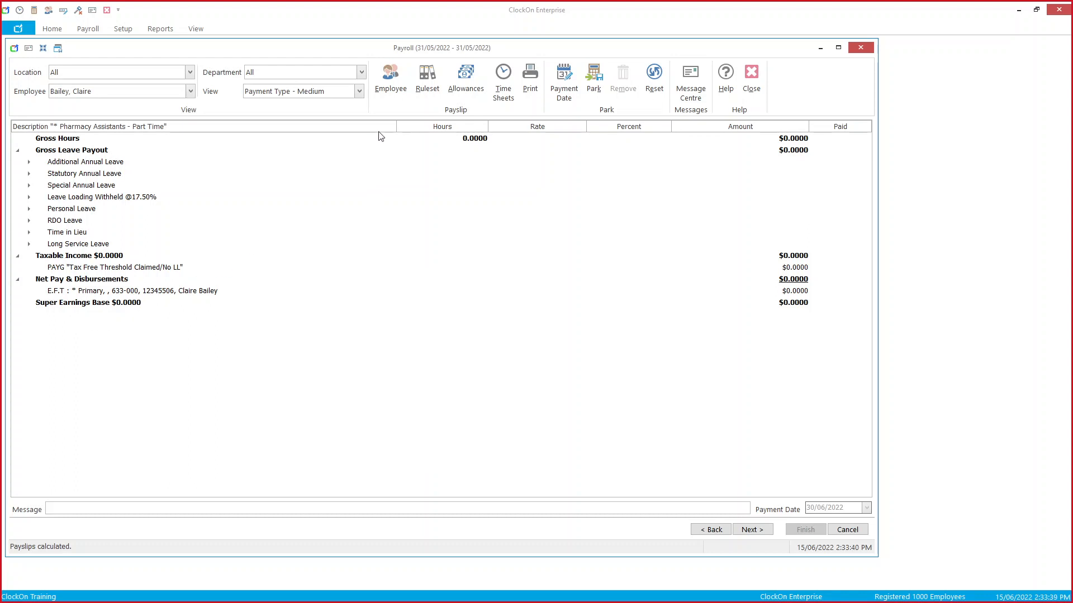
Step: Add a 'Backpay' allowance rule paid per Pay Period and save it
{"action": "left_click", "coordinate": [461, 89]}
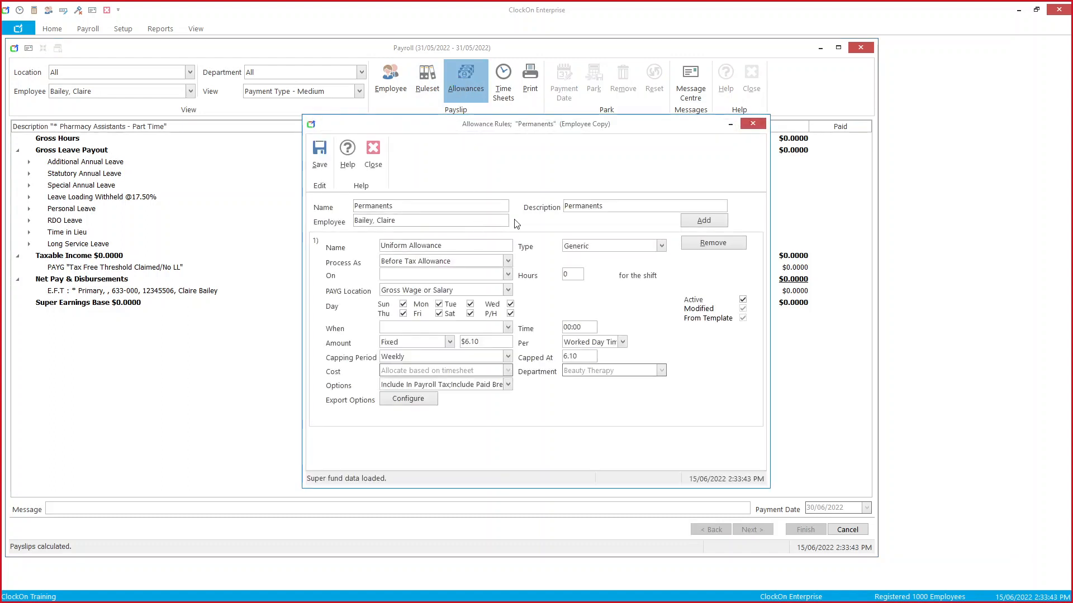
{"action": "left_click", "coordinate": [704, 221]}
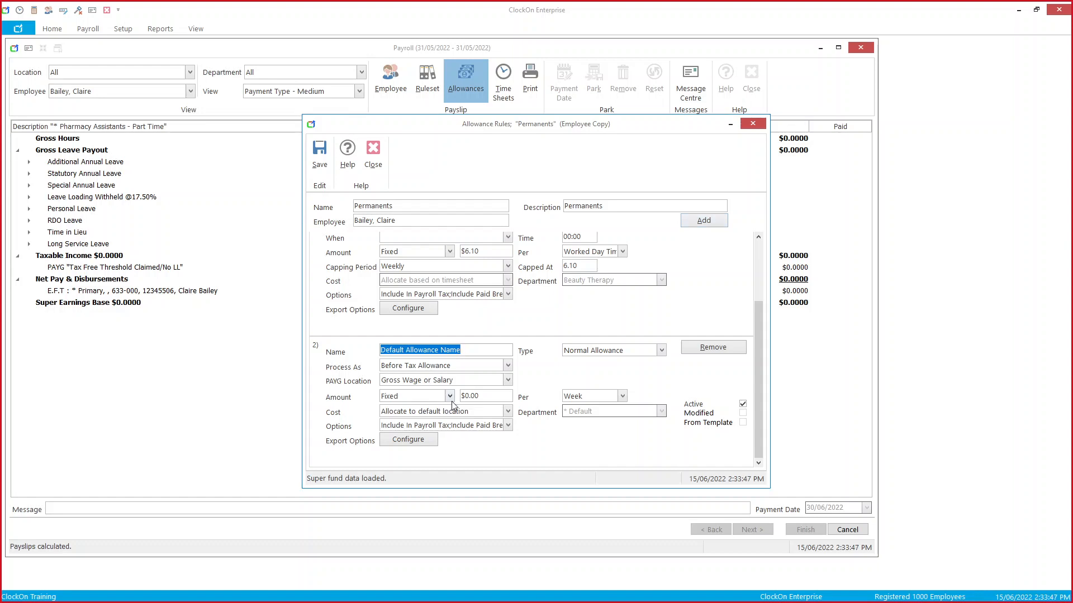
{"action": "type", "text": "Backpa"}
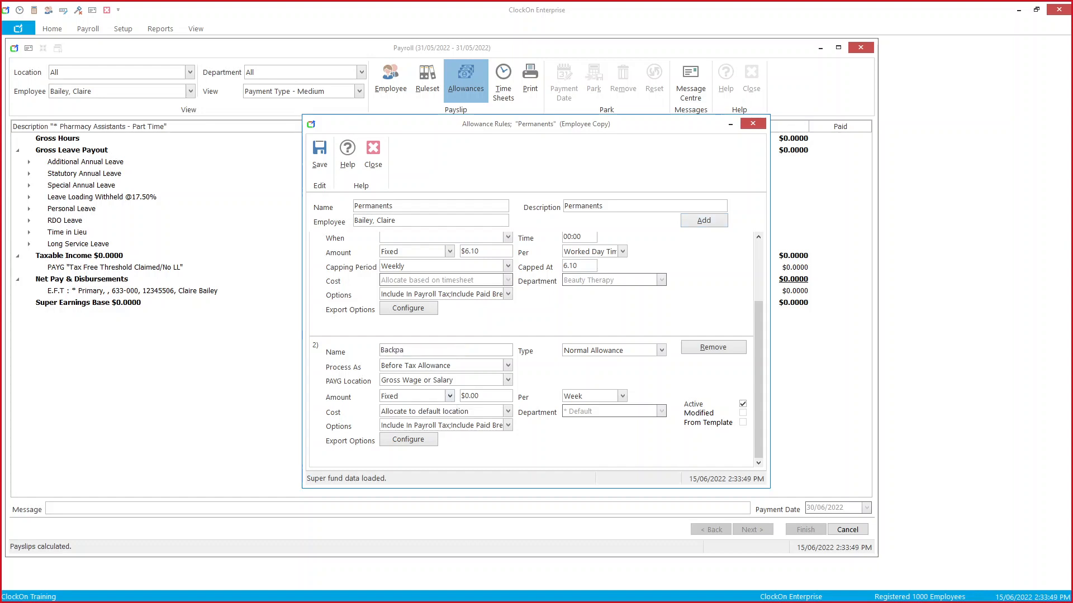
{"action": "type", "text": "y"}
{"action": "left_click", "coordinate": [622, 397]}
{"action": "left_click", "coordinate": [586, 409]}
{"action": "left_click", "coordinate": [511, 428]}
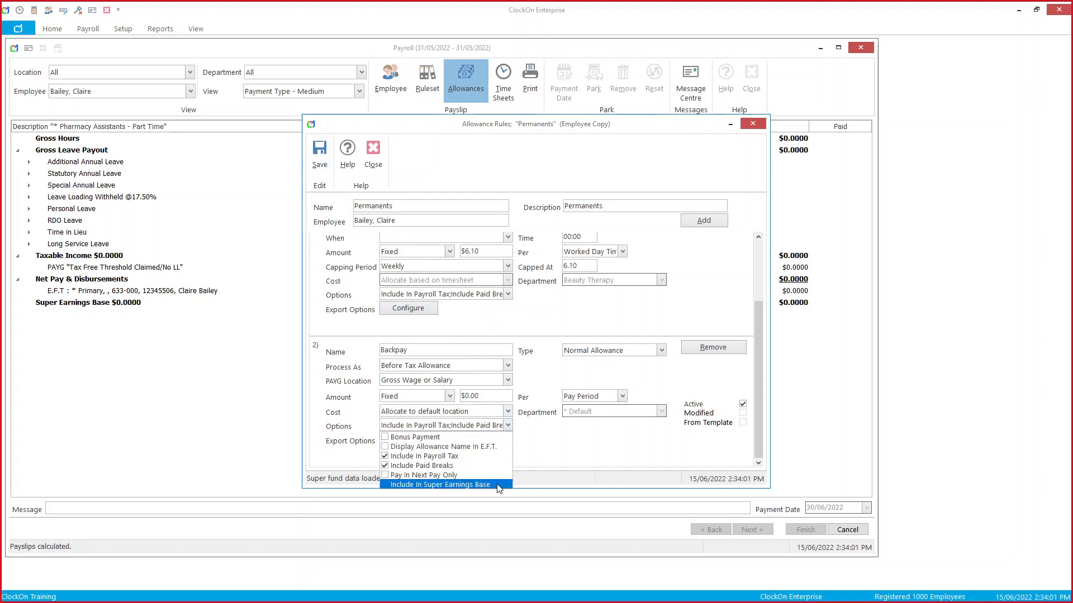
{"action": "left_click", "coordinate": [581, 452]}
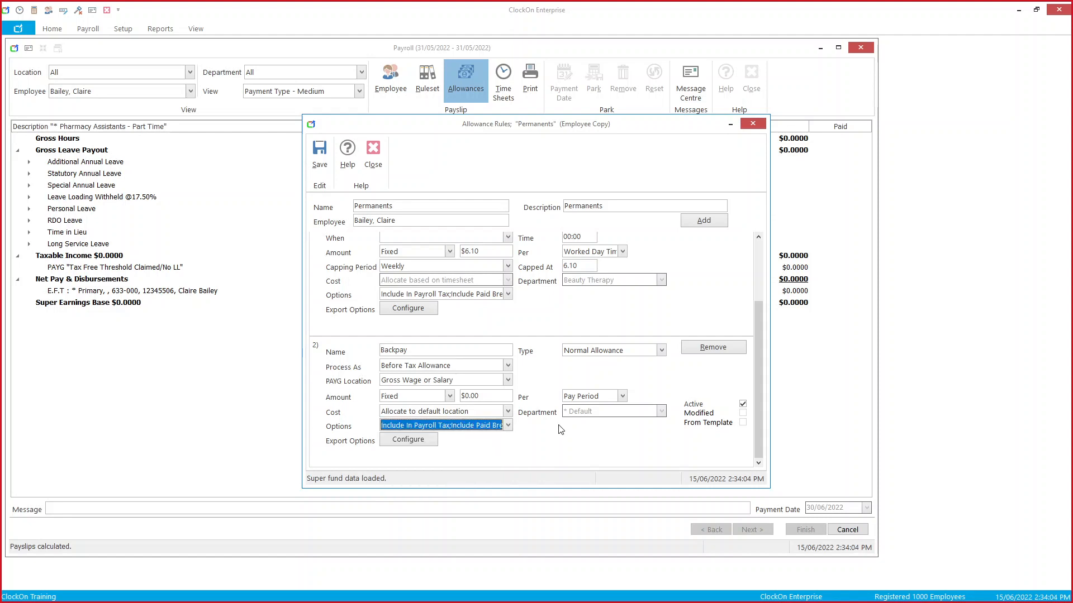
{"action": "left_click", "coordinate": [318, 162]}
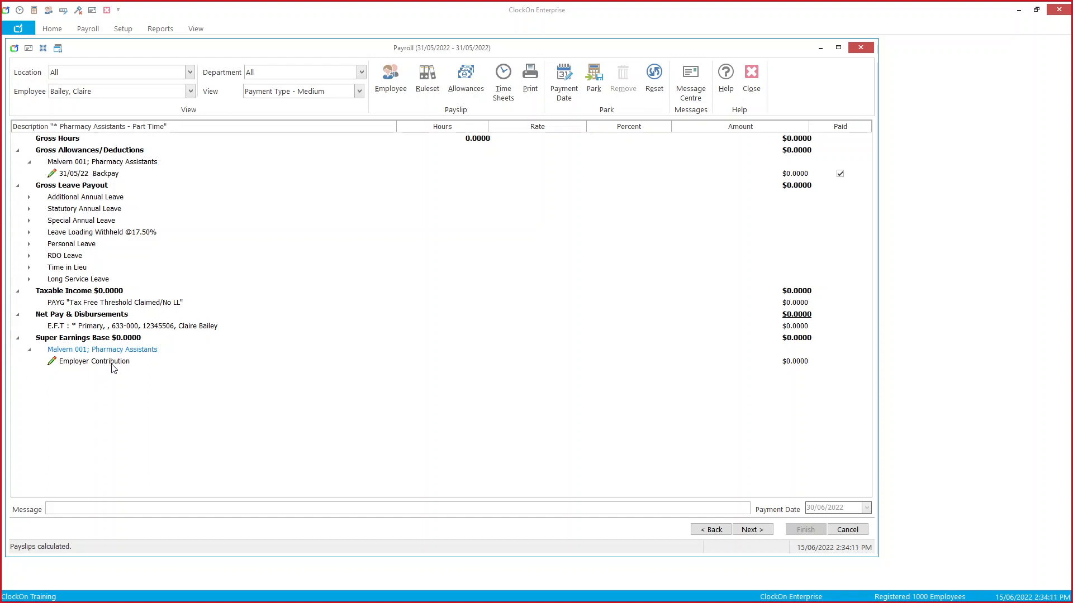
Step: Enter $275.08 as the employer super contribution, then reopen and scroll the allowance rules
{"action": "left_click", "coordinate": [801, 363]}
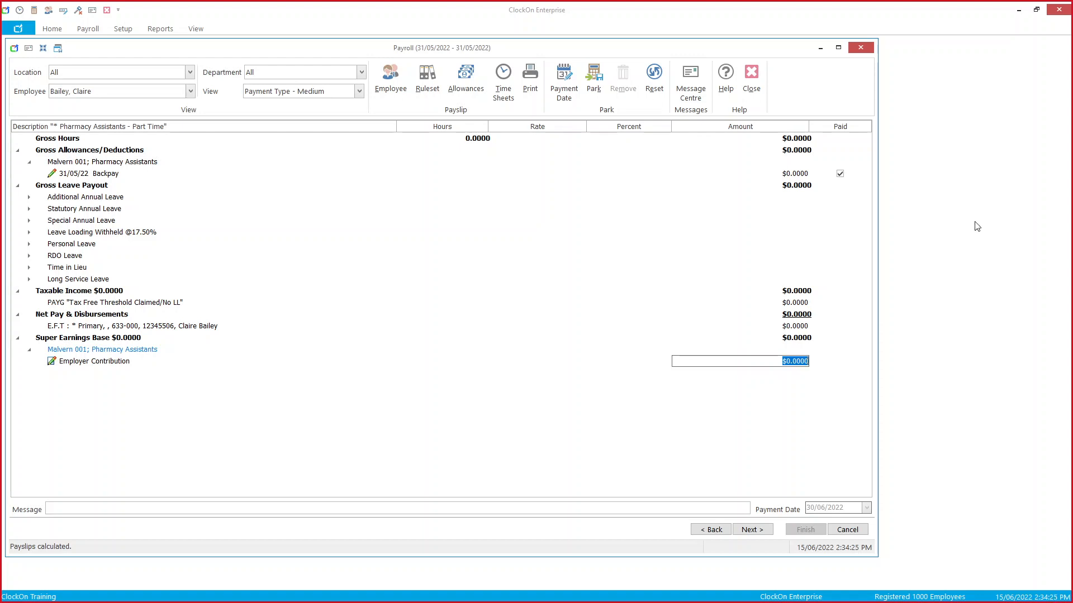
{"action": "left_click", "coordinate": [787, 362]}
{"action": "key", "text": "Escape"}
{"action": "left_click", "coordinate": [802, 363]}
{"action": "type", "text": "27"}
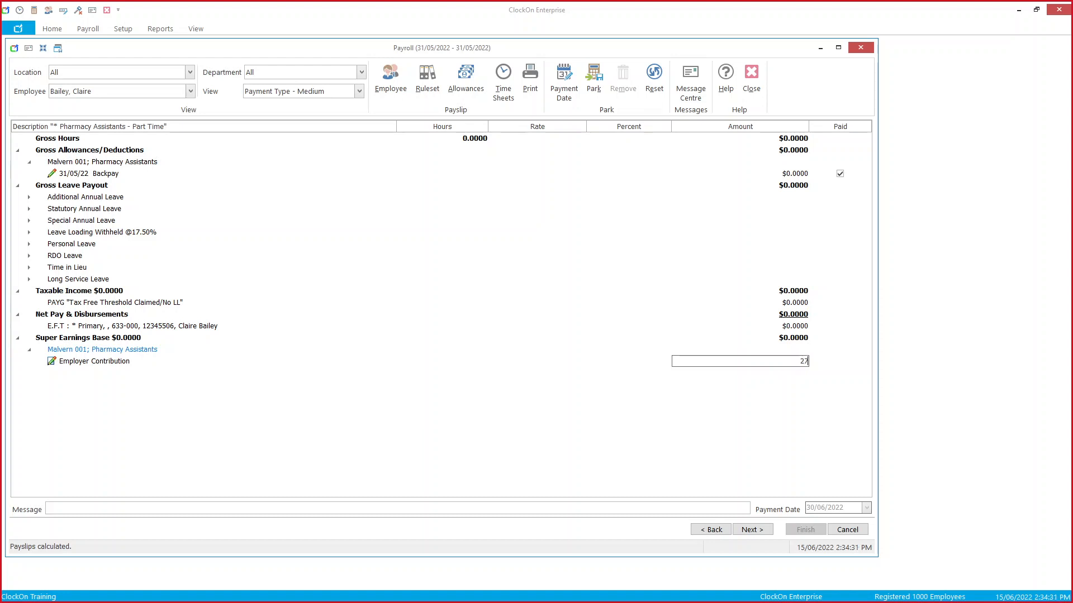
{"action": "type", "text": "5.08"}
{"action": "left_click", "coordinate": [801, 395]}
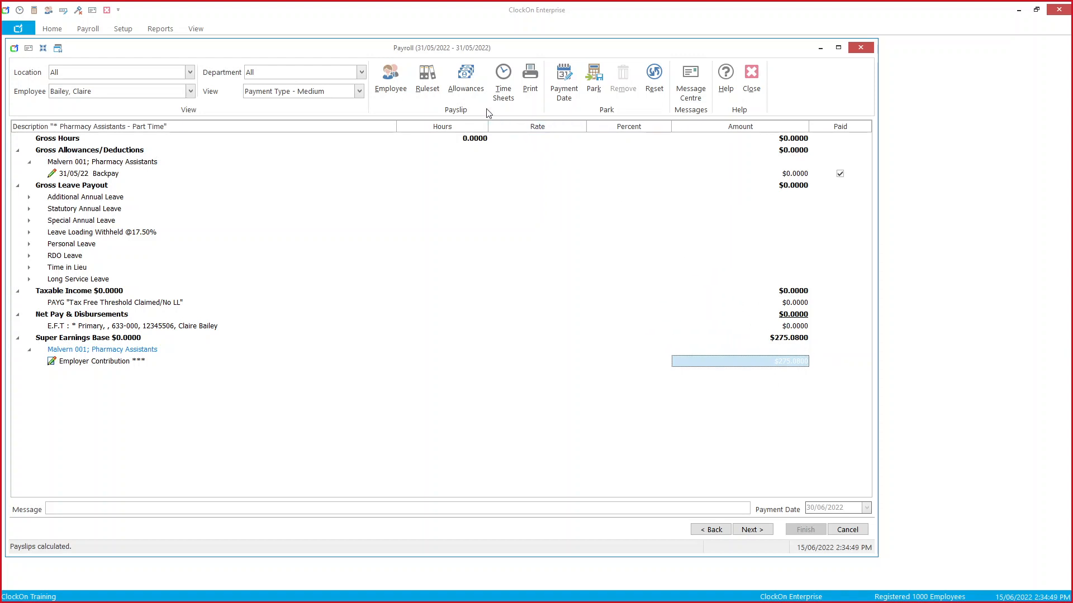
{"action": "left_click", "coordinate": [465, 92]}
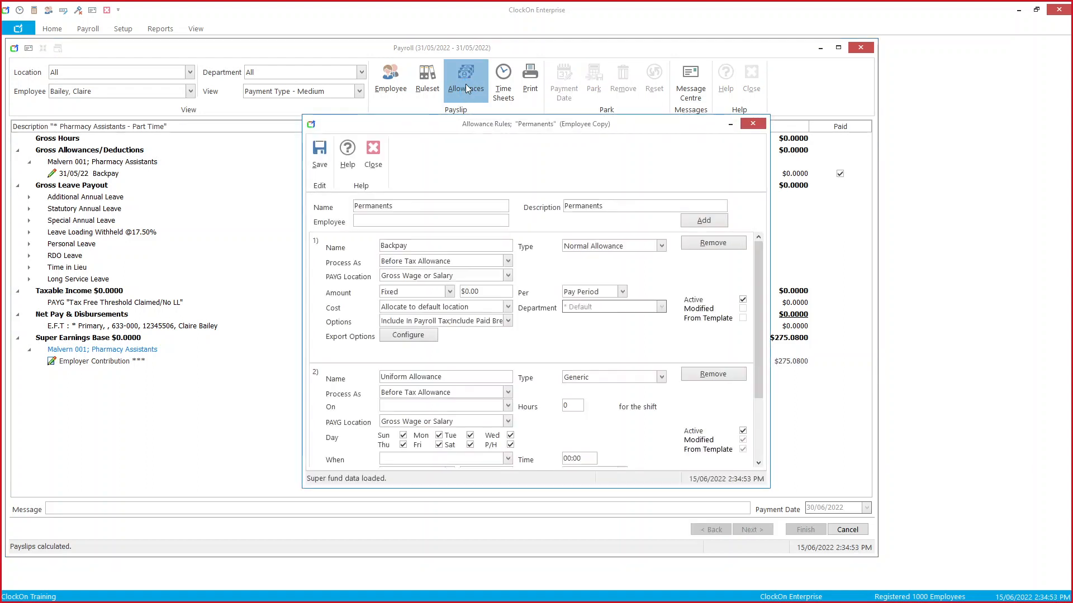
{"action": "left_click_drag", "start_coordinate": [757, 271], "coordinate": [770, 355]}
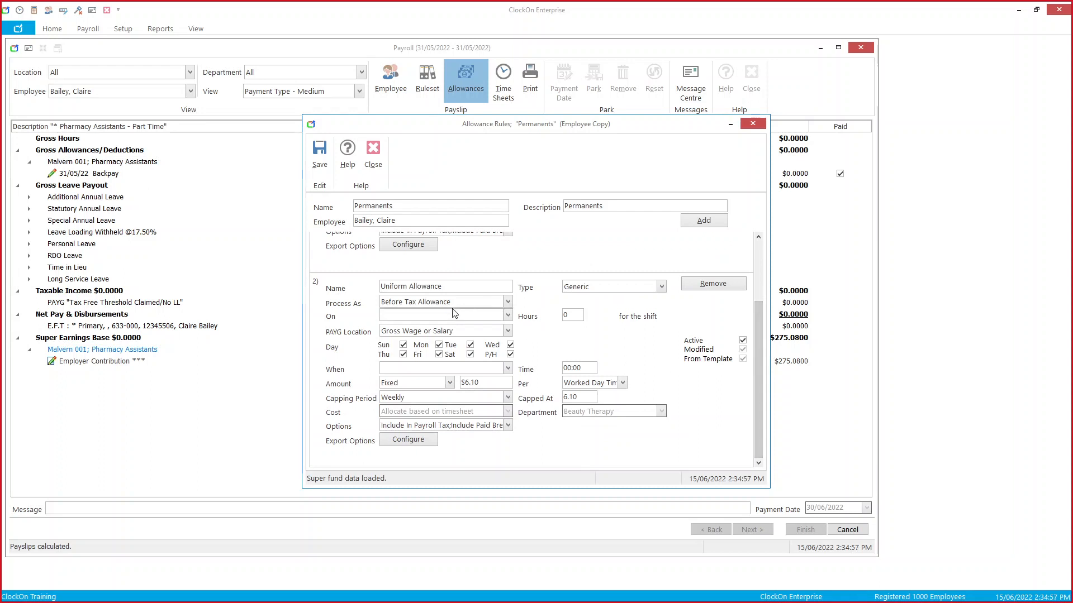
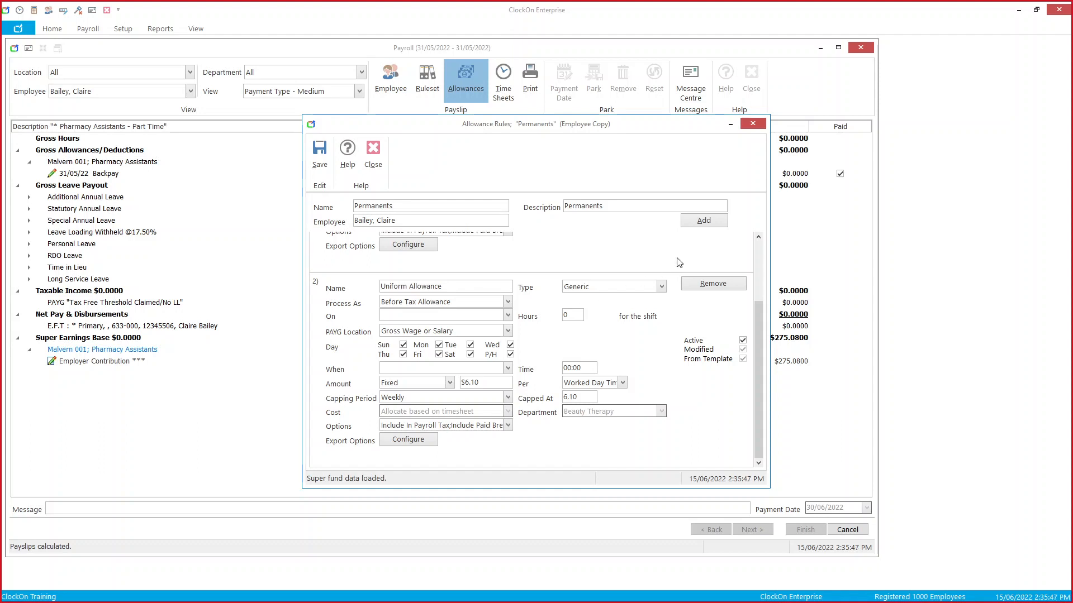
Step: Set the Uniform Allowance's PAYG location to Allowance and STP type to Laundry, then add a blank rule
{"action": "left_click", "coordinate": [507, 331]}
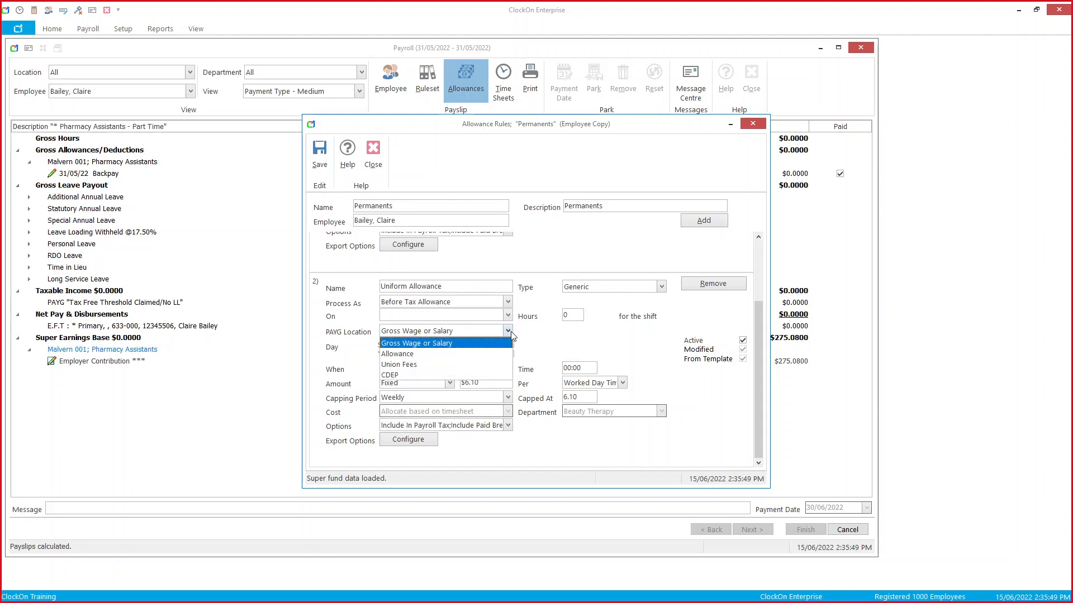
{"action": "left_click", "coordinate": [504, 355]}
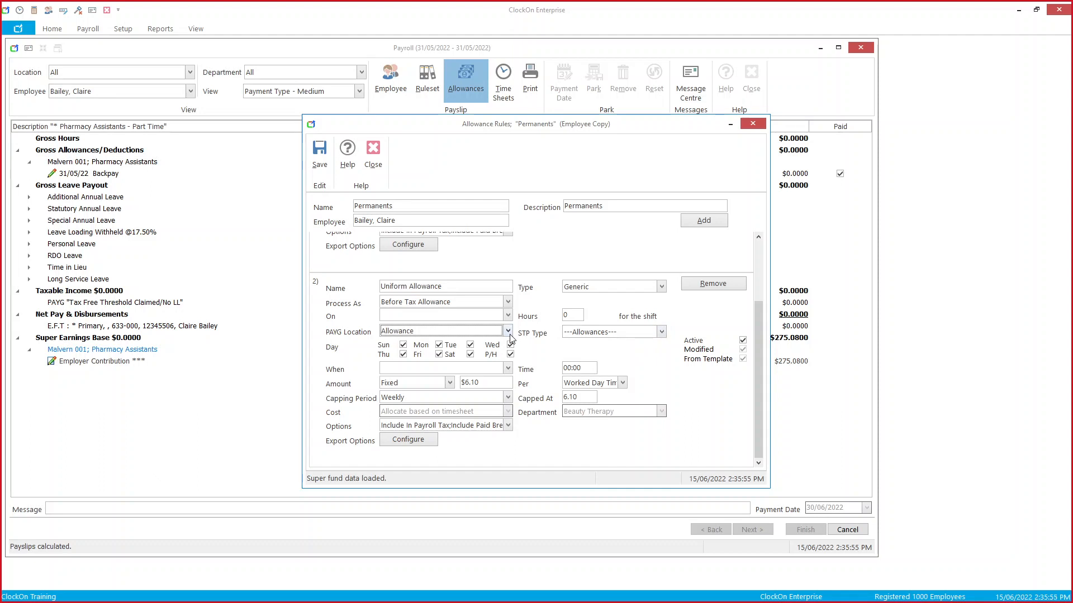
{"action": "left_click", "coordinate": [660, 334]}
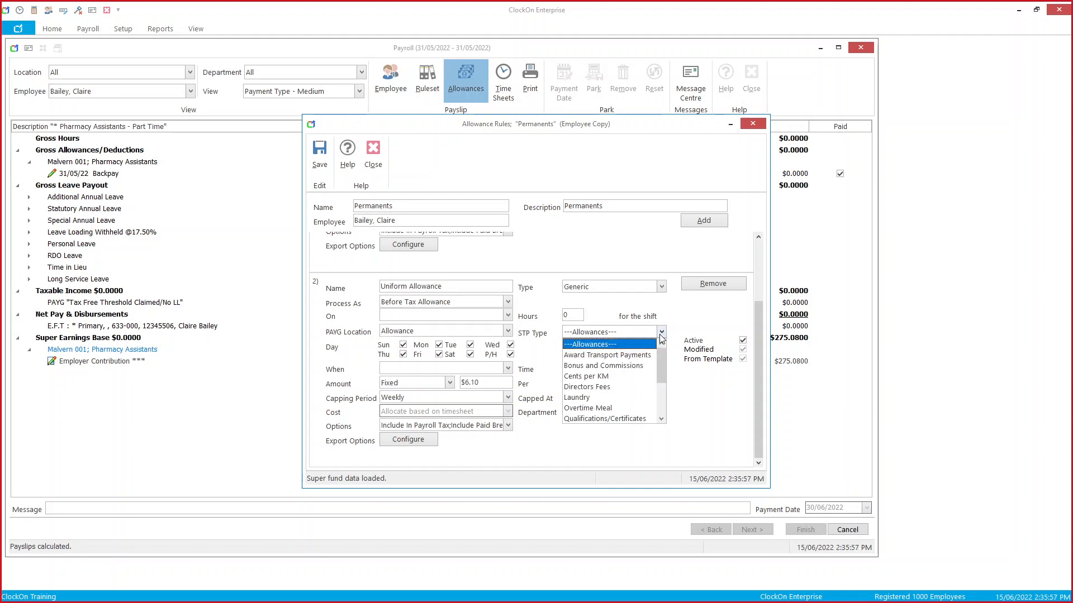
{"action": "left_click", "coordinate": [644, 397]}
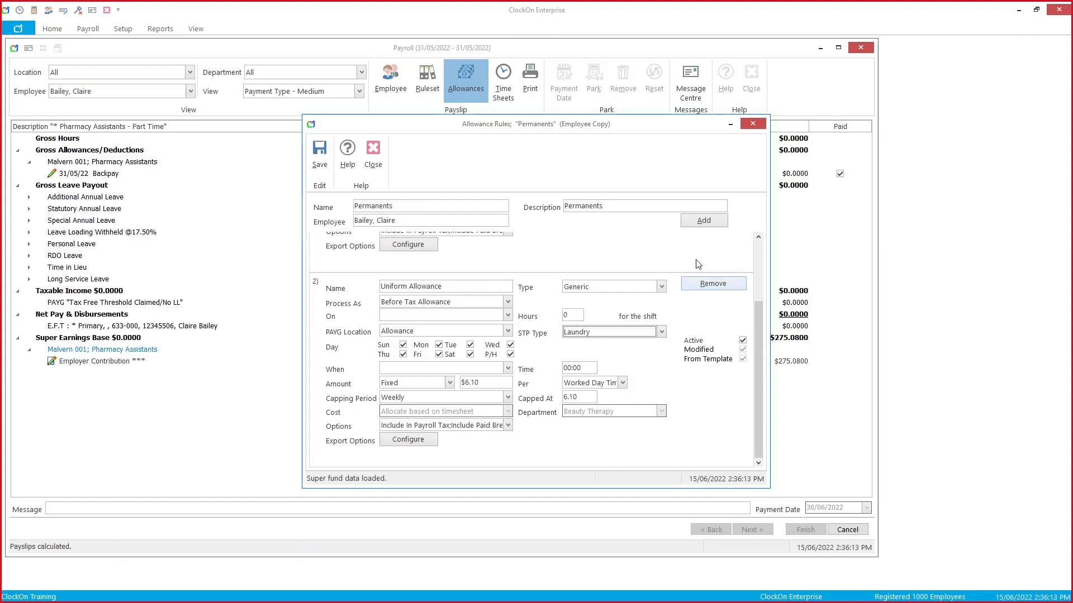
{"action": "left_click", "coordinate": [707, 227]}
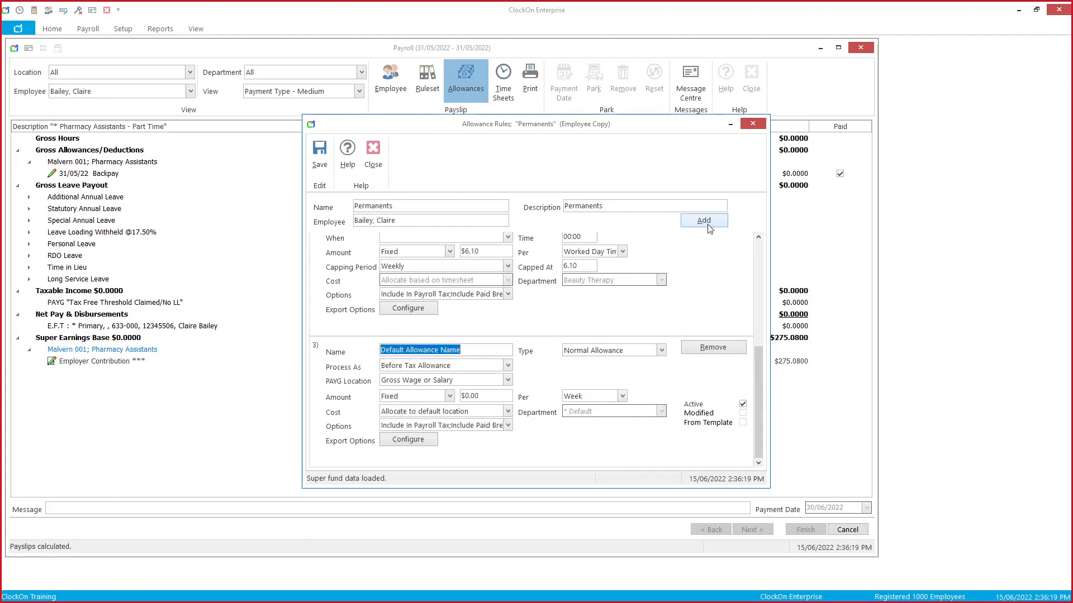
Step: Make rule 3 'YTD Uniform Deduction', processed as YTD Before Tax Deduction per Pay Period, then add rule 4
{"action": "type", "text": "Y"}
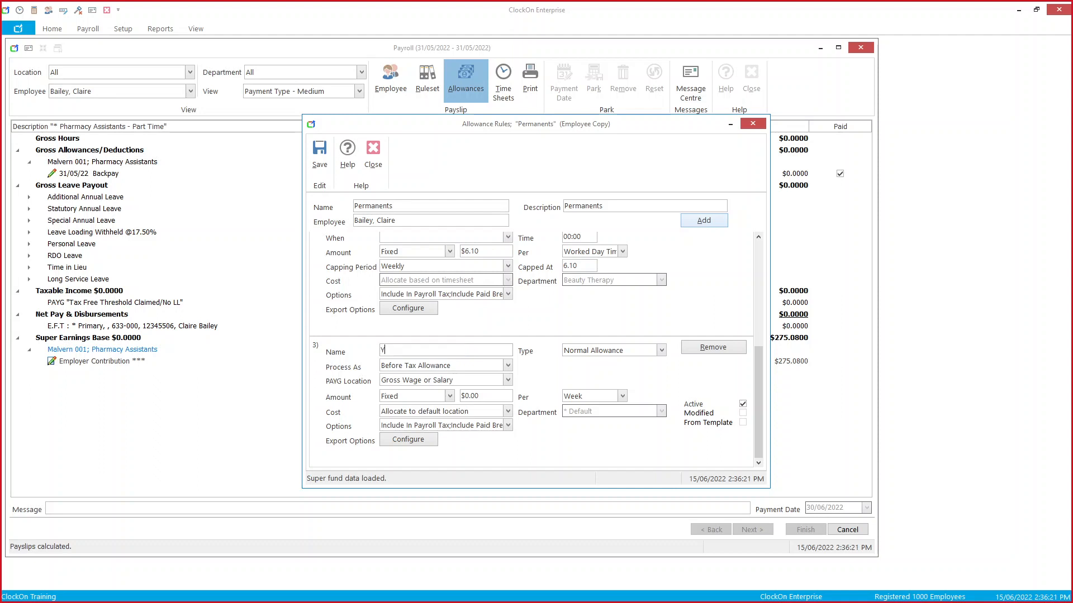
{"action": "type", "text": "D"}
{"action": "type", "text": "Uniform Deduction"}
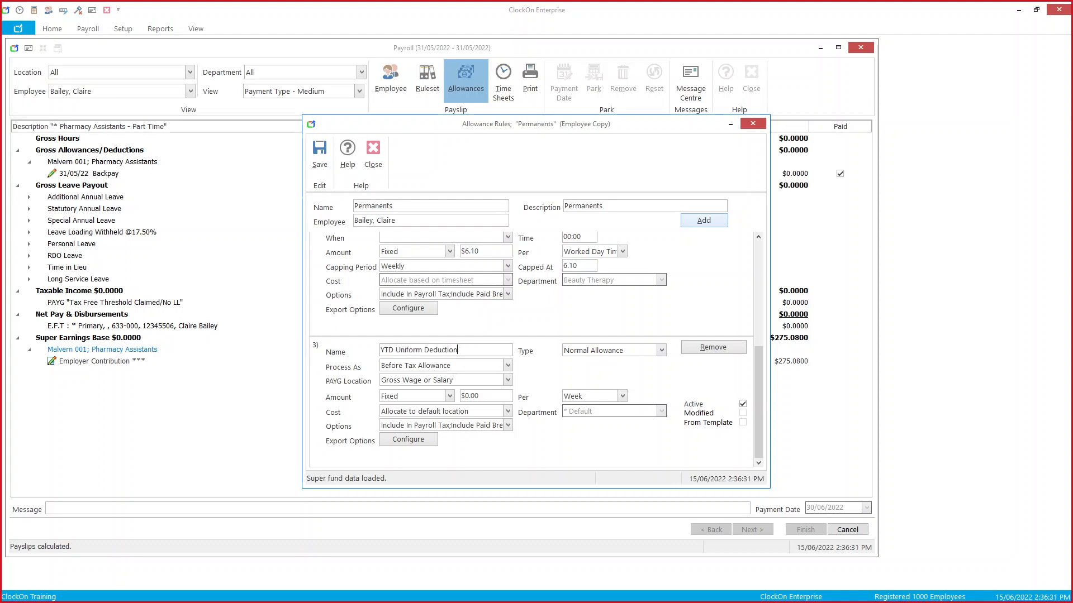
{"action": "left_click", "coordinate": [507, 366]}
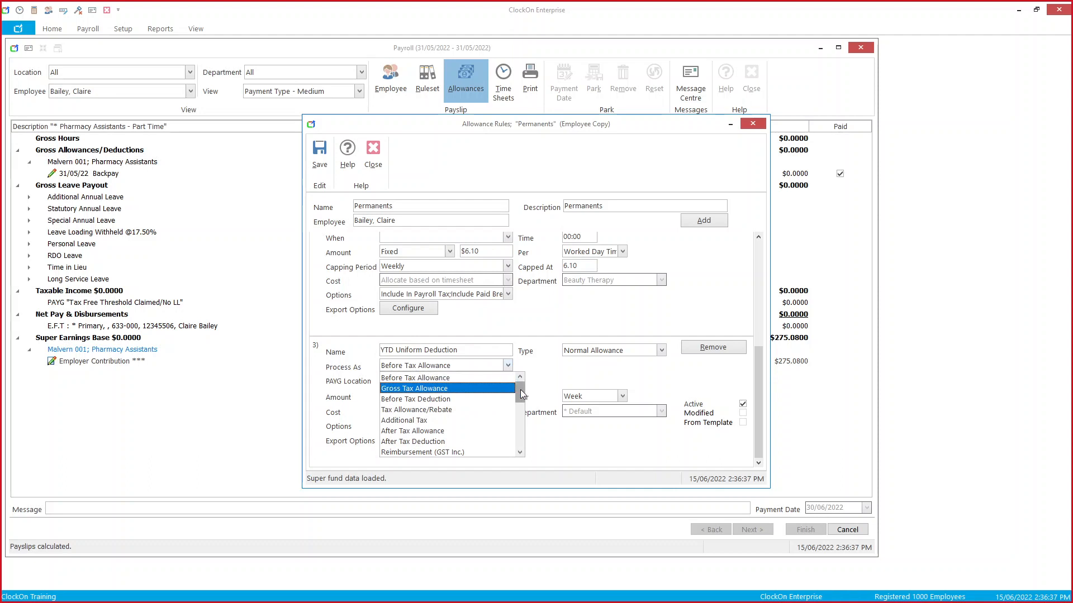
{"action": "left_click_drag", "start_coordinate": [519, 391], "coordinate": [523, 424]}
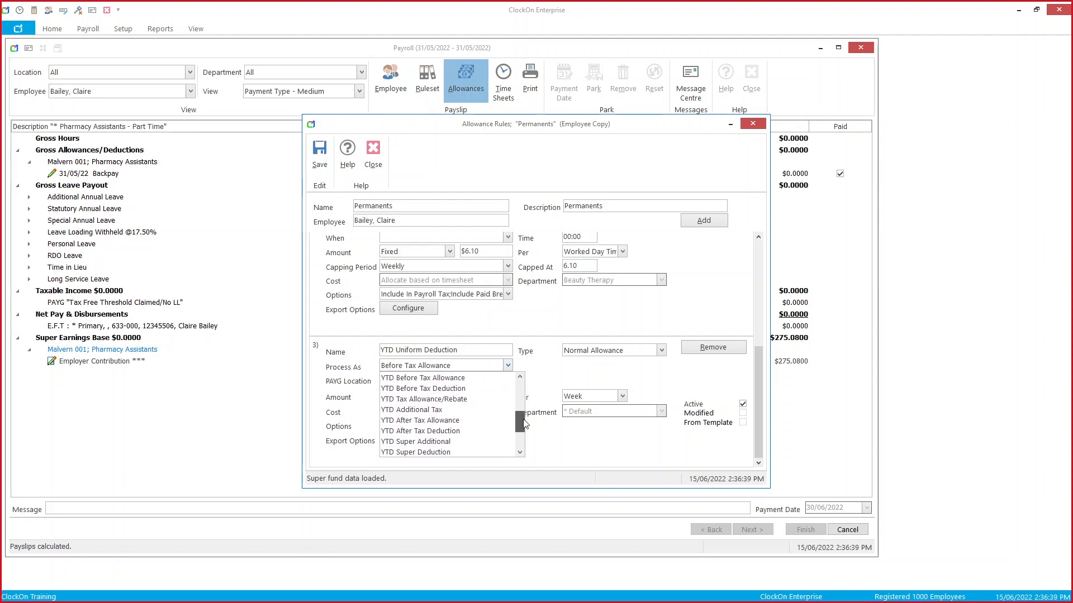
{"action": "left_click", "coordinate": [411, 390]}
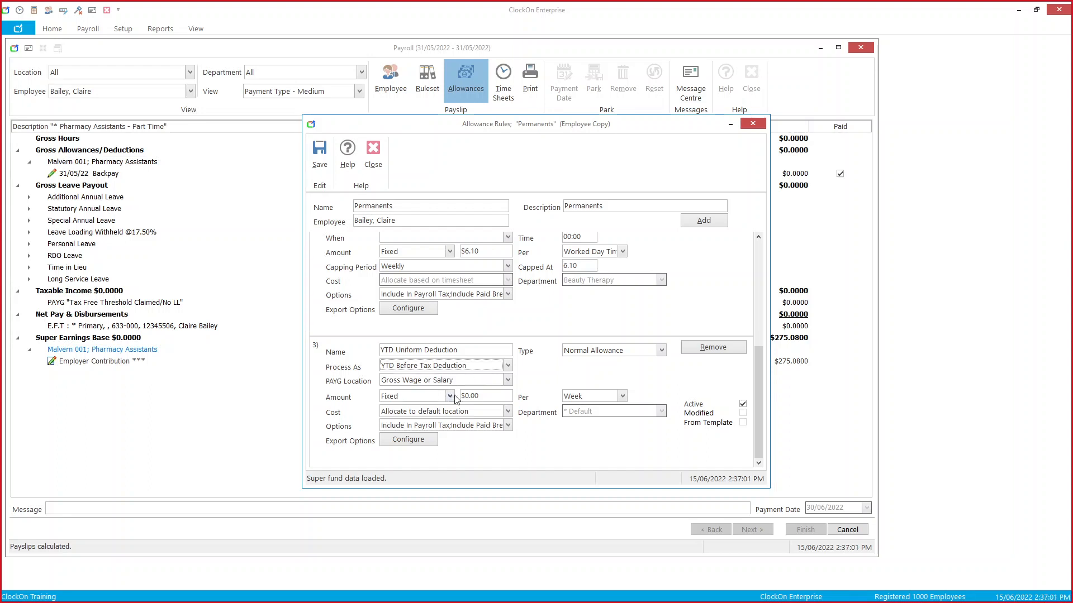
{"action": "left_click", "coordinate": [587, 398]}
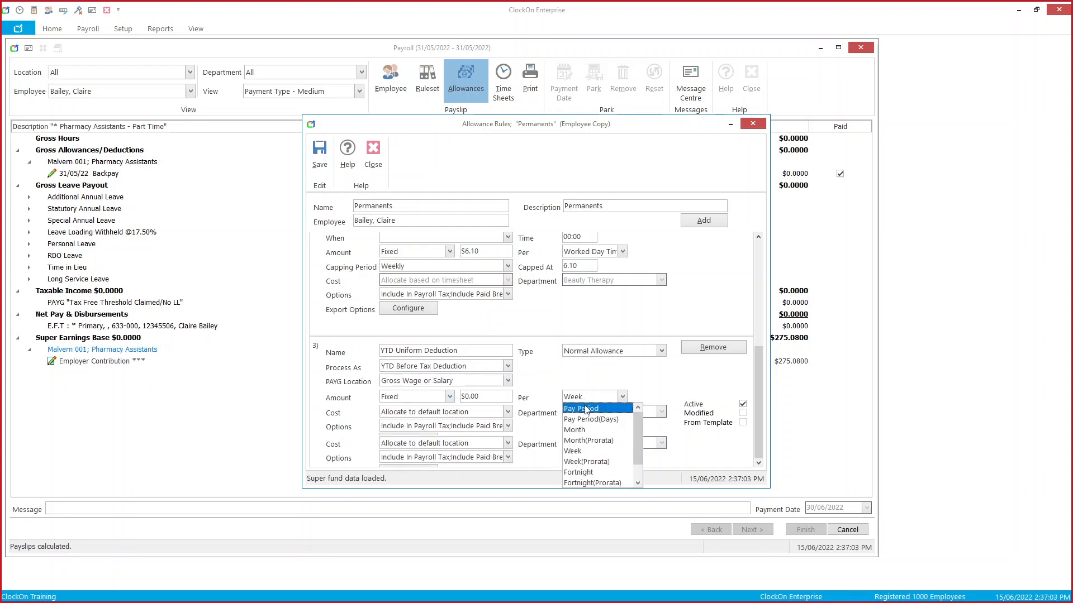
{"action": "left_click", "coordinate": [586, 409]}
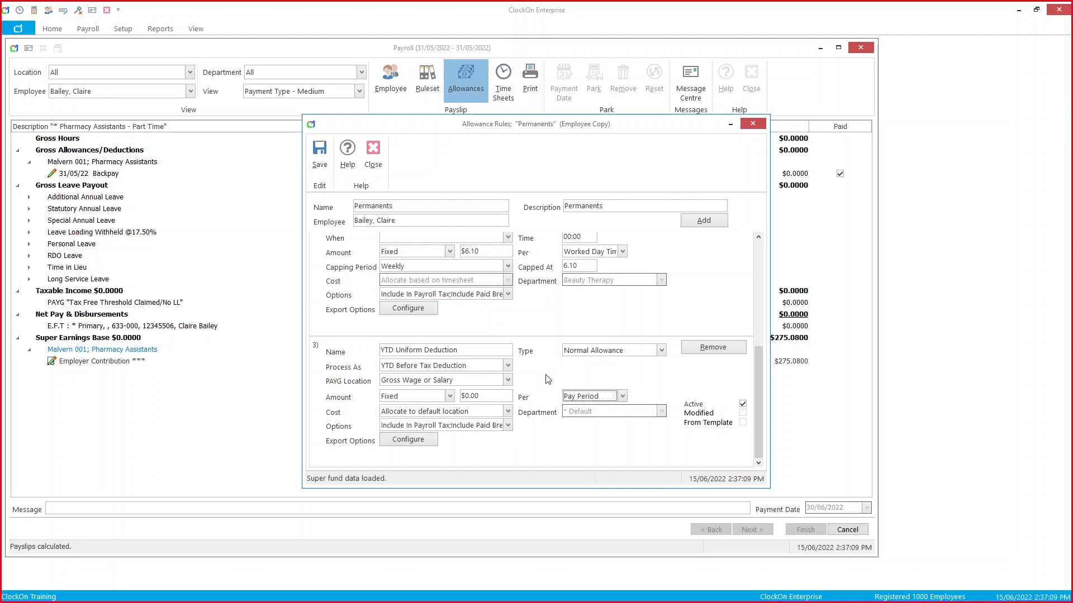
{"action": "left_click", "coordinate": [703, 220]}
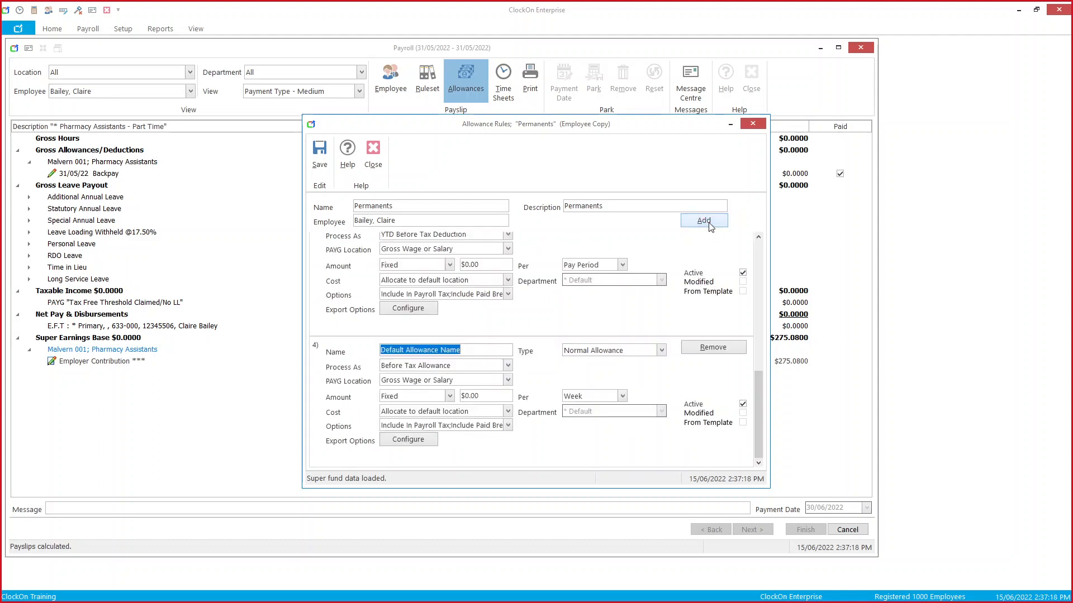
Step: Name rule 4 'YTD Uniform Correction' and process it as YTD Before Tax Allowance
{"action": "type", "text": "YTD Un"}
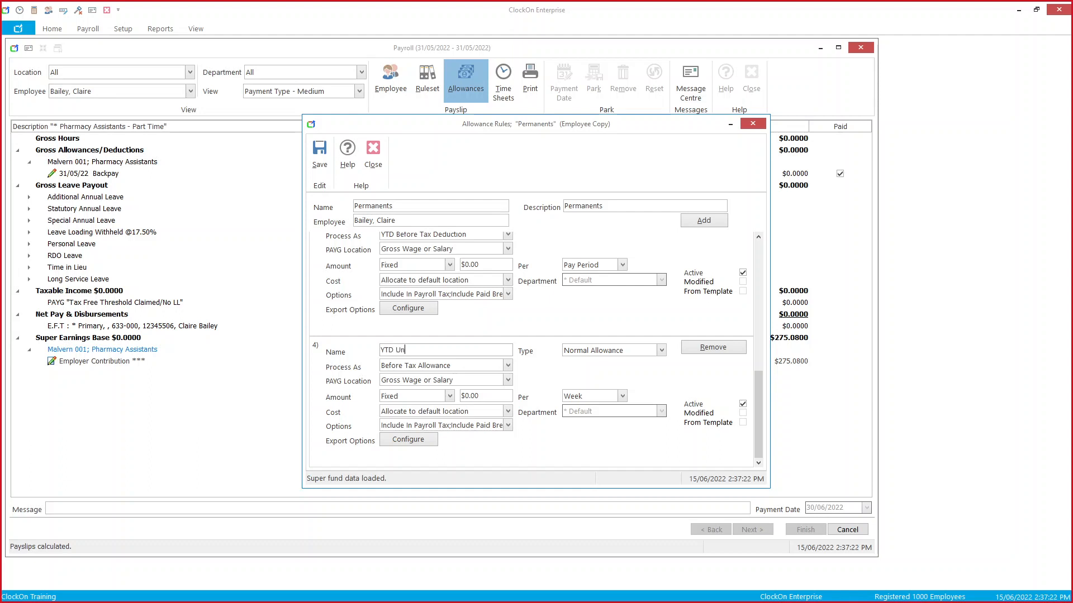
{"action": "type", "text": "iform "}
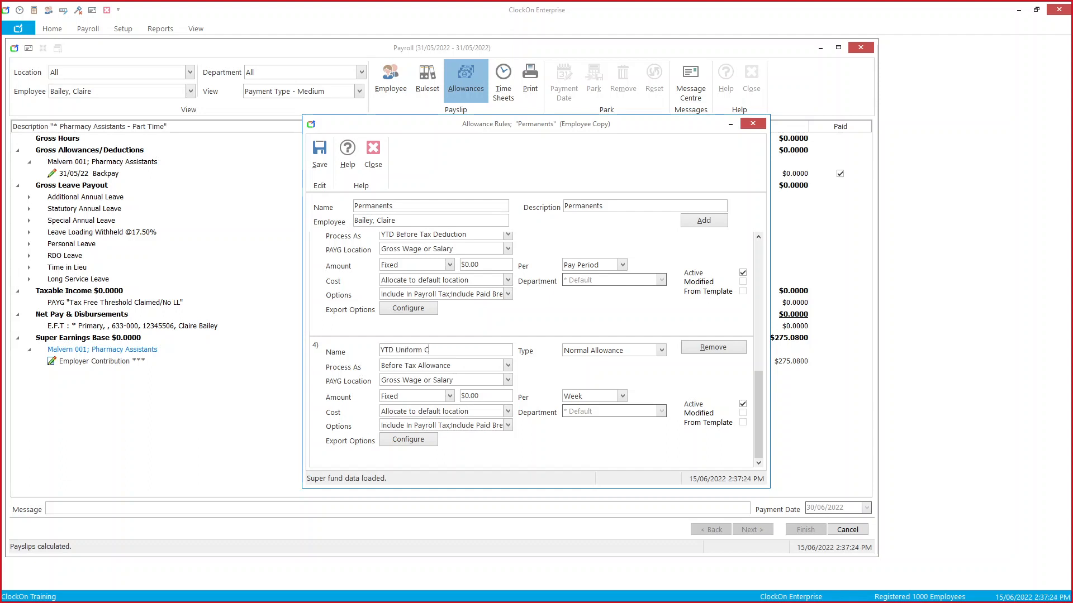
{"action": "type", "text": "Correction"}
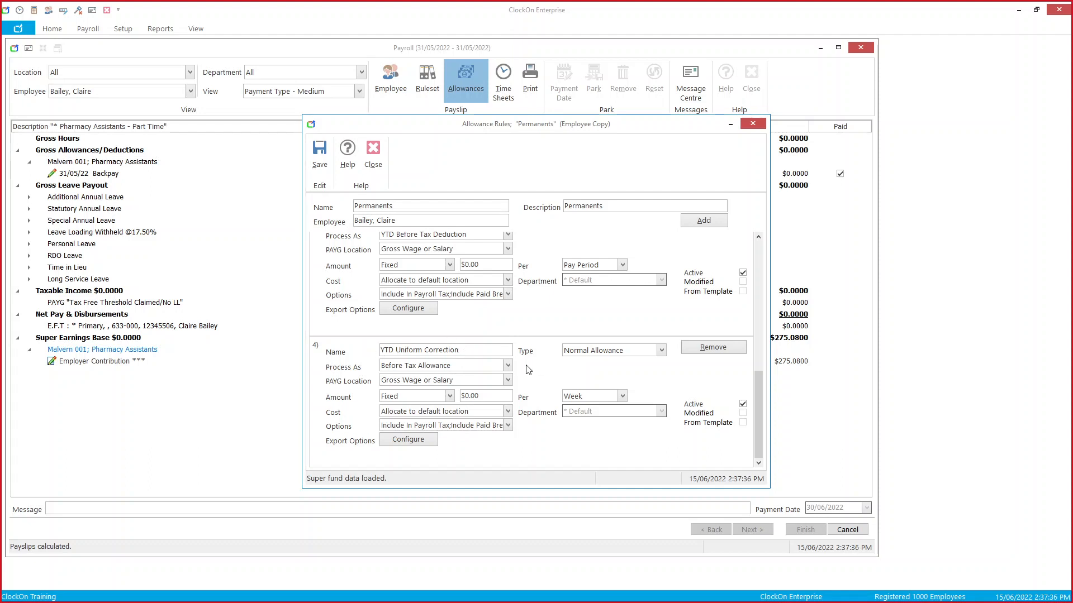
{"action": "left_click", "coordinate": [508, 369]}
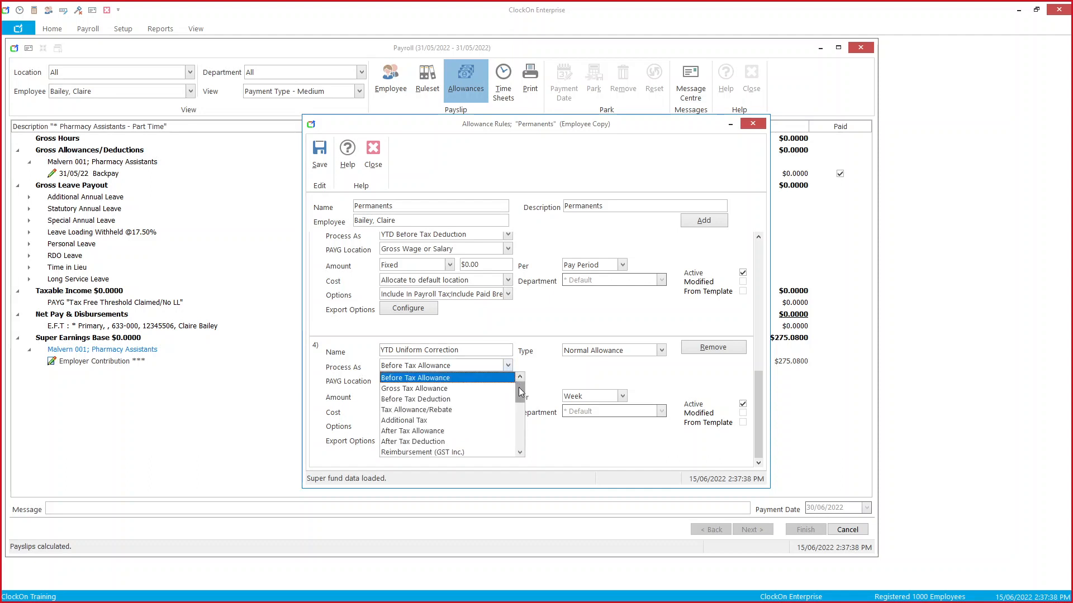
{"action": "left_click_drag", "start_coordinate": [519, 387], "coordinate": [523, 421]}
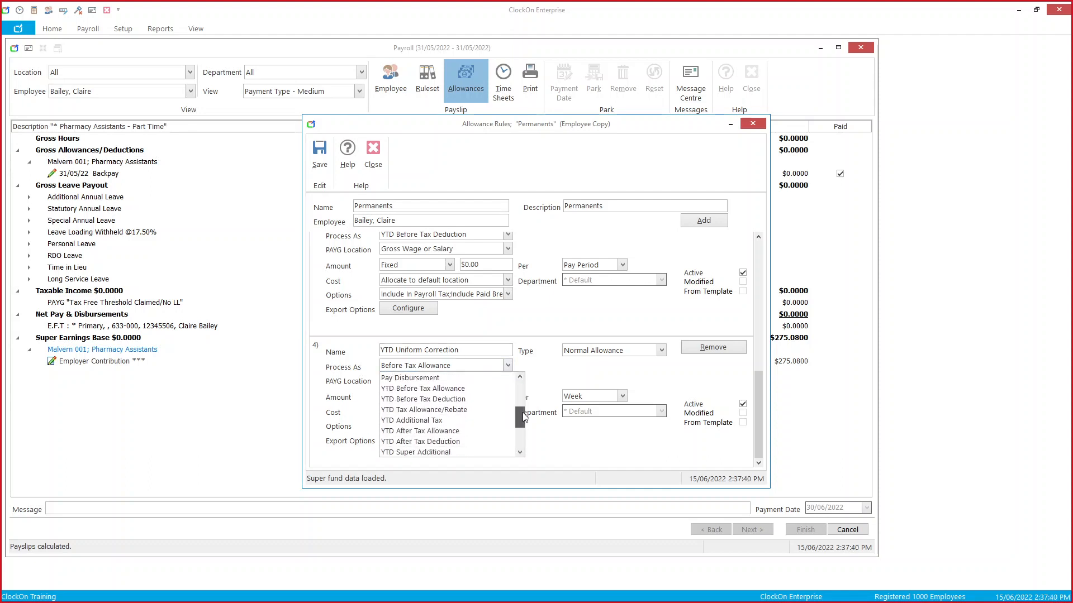
{"action": "left_click", "coordinate": [498, 390]}
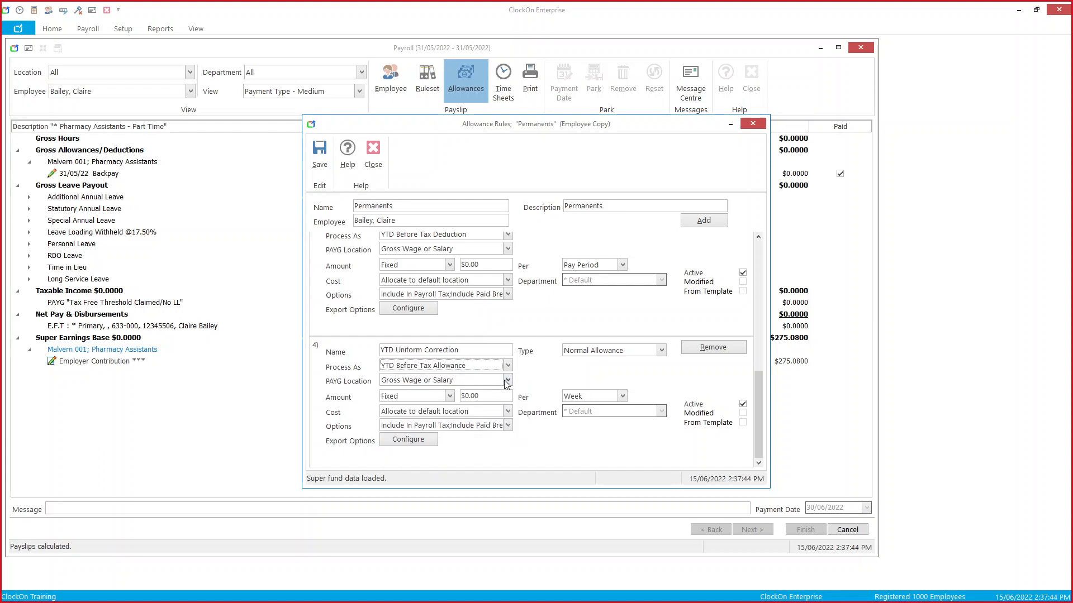
Step: Report the correction under Allowance with STP type Laundry, per Pay Period, and save the rules
{"action": "left_click", "coordinate": [508, 381]}
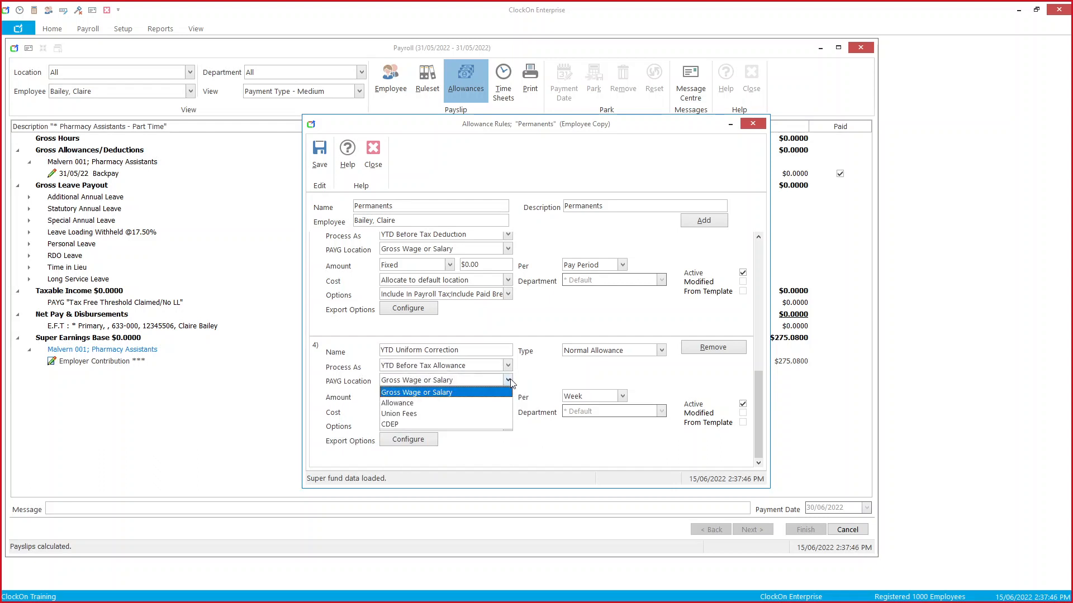
{"action": "left_click", "coordinate": [501, 403]}
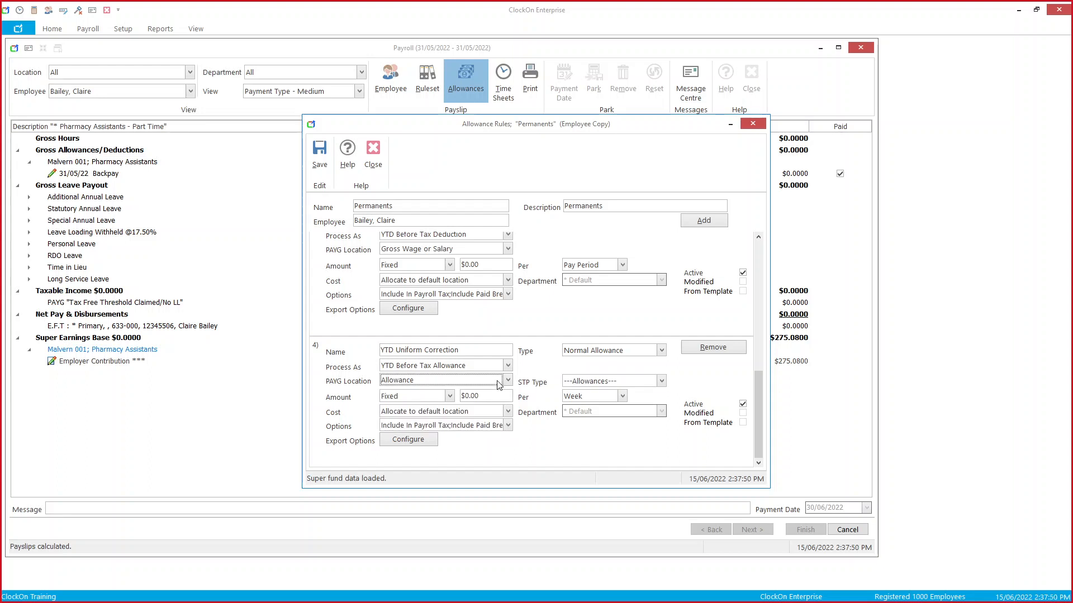
{"action": "left_click", "coordinate": [662, 381]}
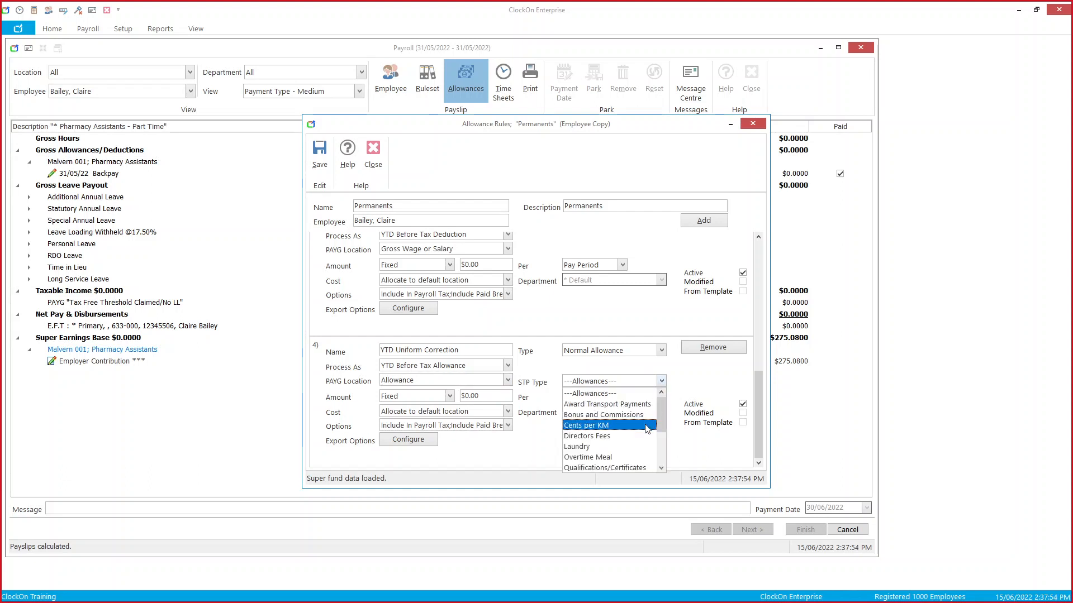
{"action": "left_click", "coordinate": [642, 446]}
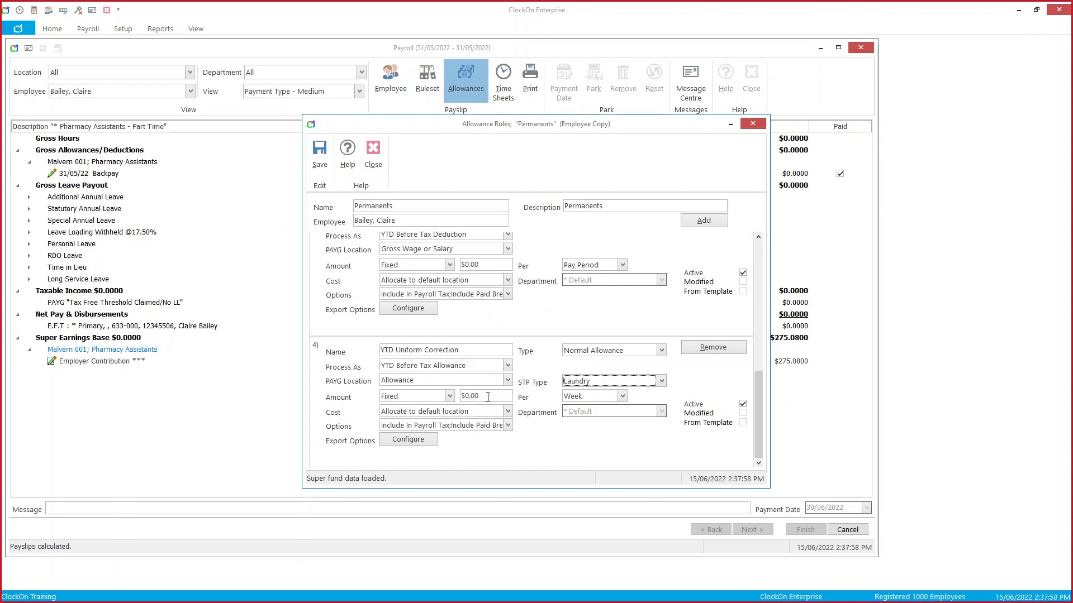
{"action": "left_click", "coordinate": [584, 396]}
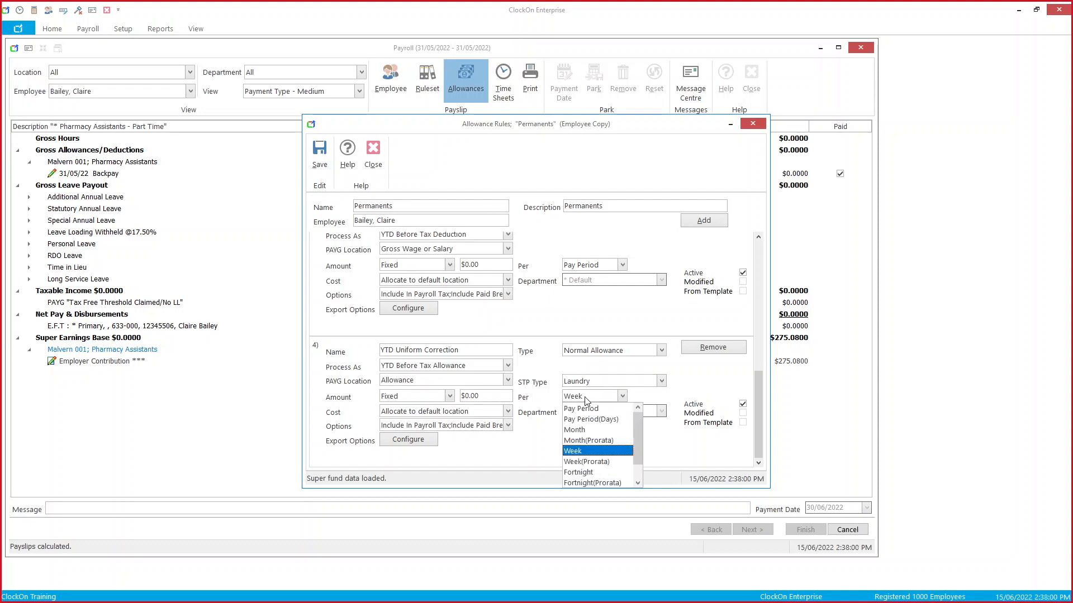
{"action": "left_click", "coordinate": [589, 412]}
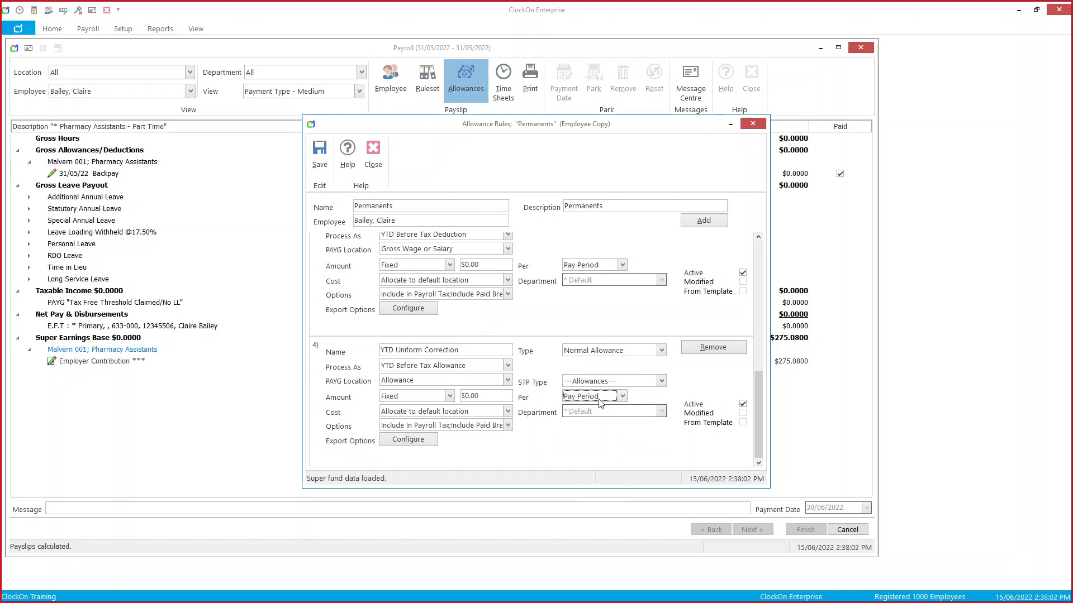
{"action": "left_click", "coordinate": [613, 382]}
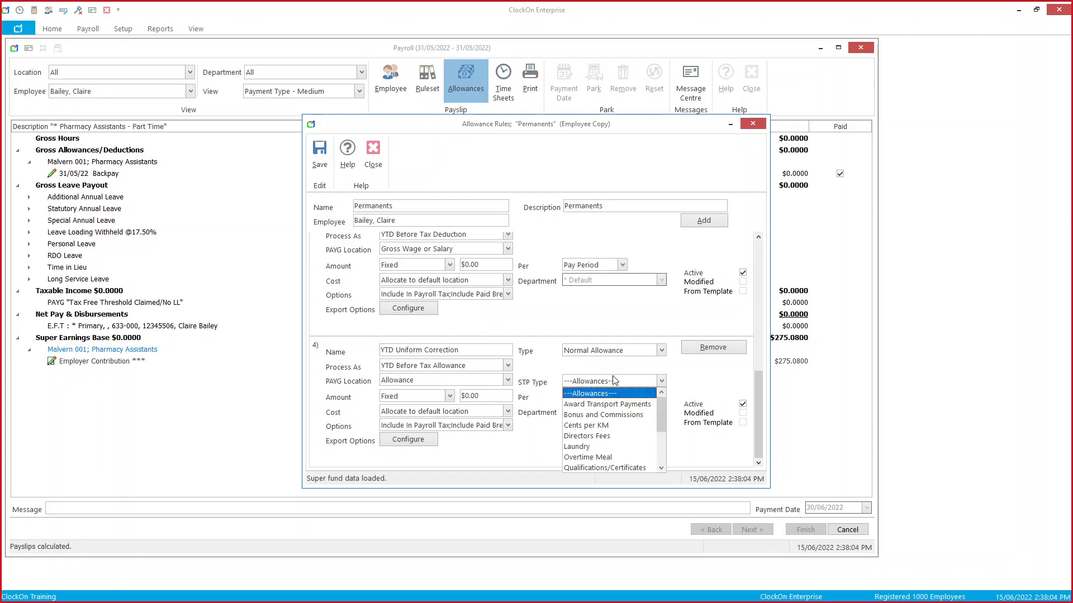
{"action": "left_click", "coordinate": [604, 447]}
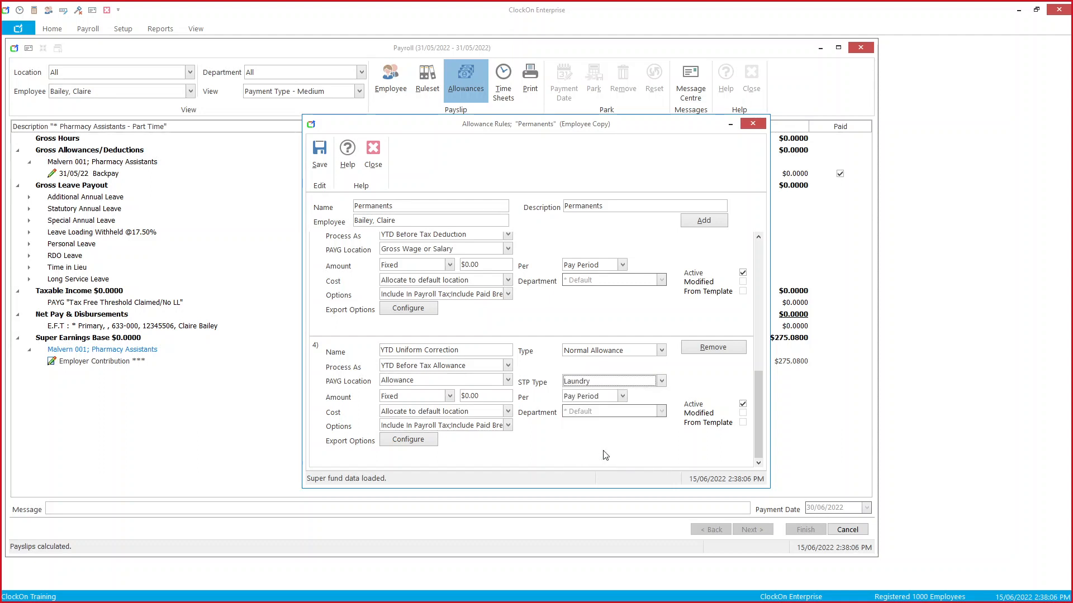
{"action": "left_click", "coordinate": [319, 155]}
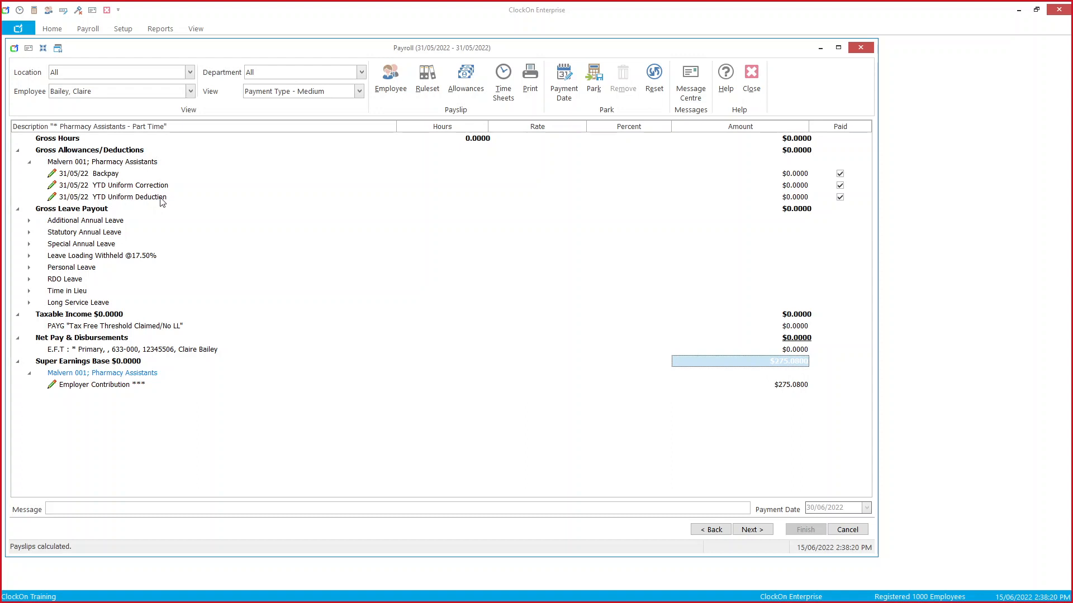
Step: Open Payroll Reports from the Reports menu
{"action": "left_click", "coordinate": [159, 33]}
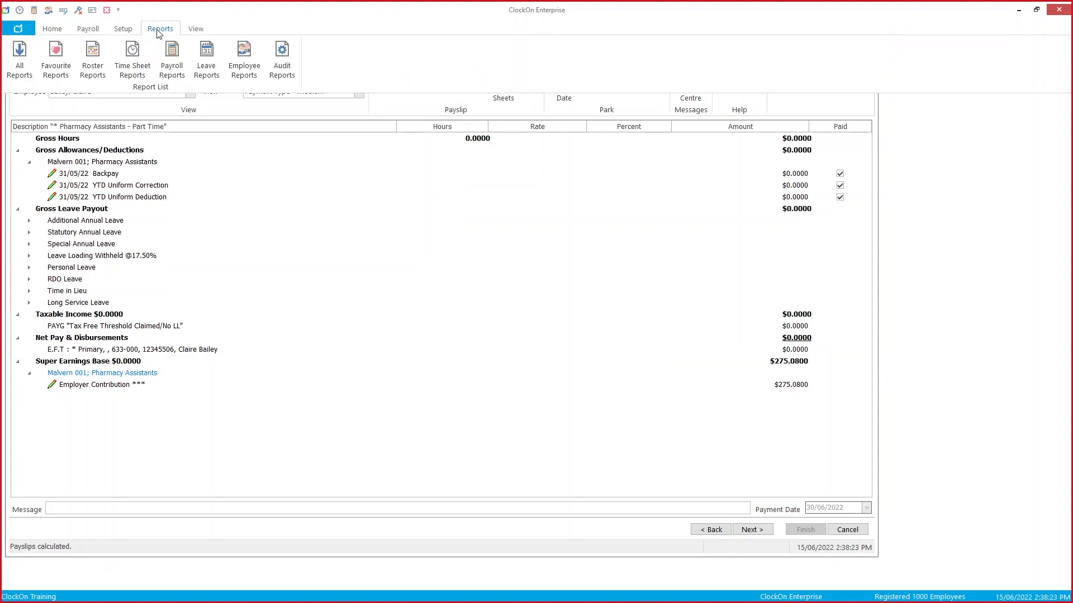
{"action": "left_click", "coordinate": [167, 57]}
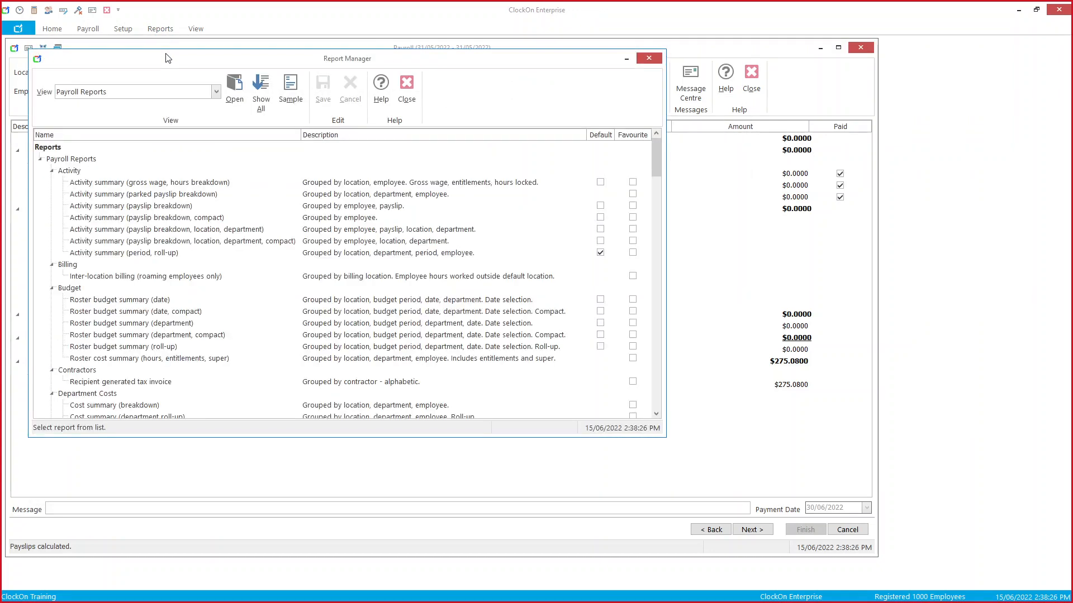
Step: Select the 'Payroll allowances / deductions (adjustment roll-up)' report under Payroll Summaries
{"action": "left_click", "coordinate": [215, 94]}
{"action": "left_click_drag", "start_coordinate": [249, 146], "coordinate": [250, 162]}
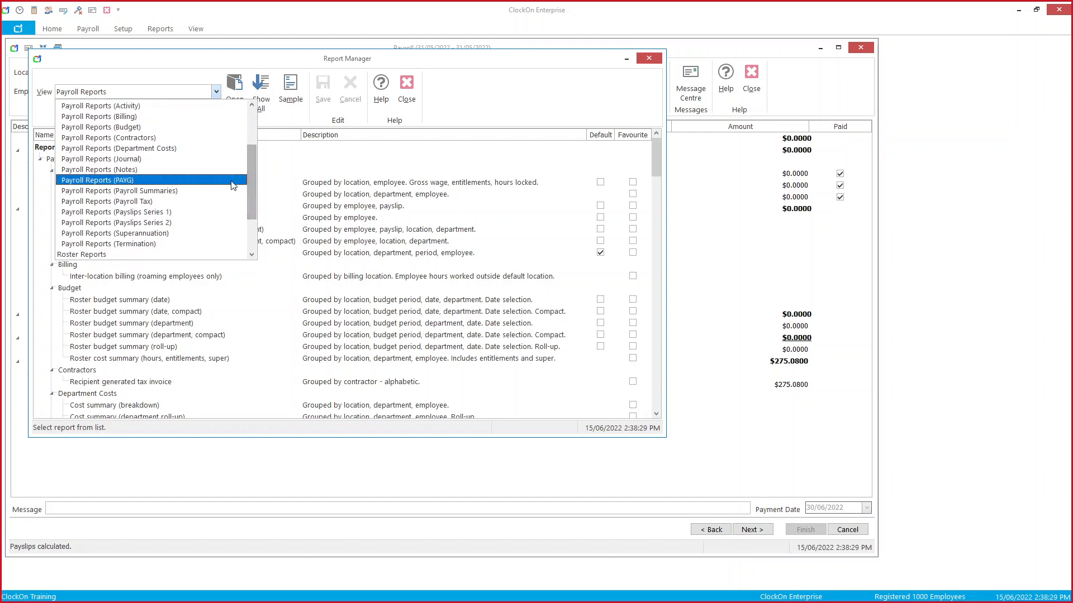
{"action": "left_click", "coordinate": [226, 190]}
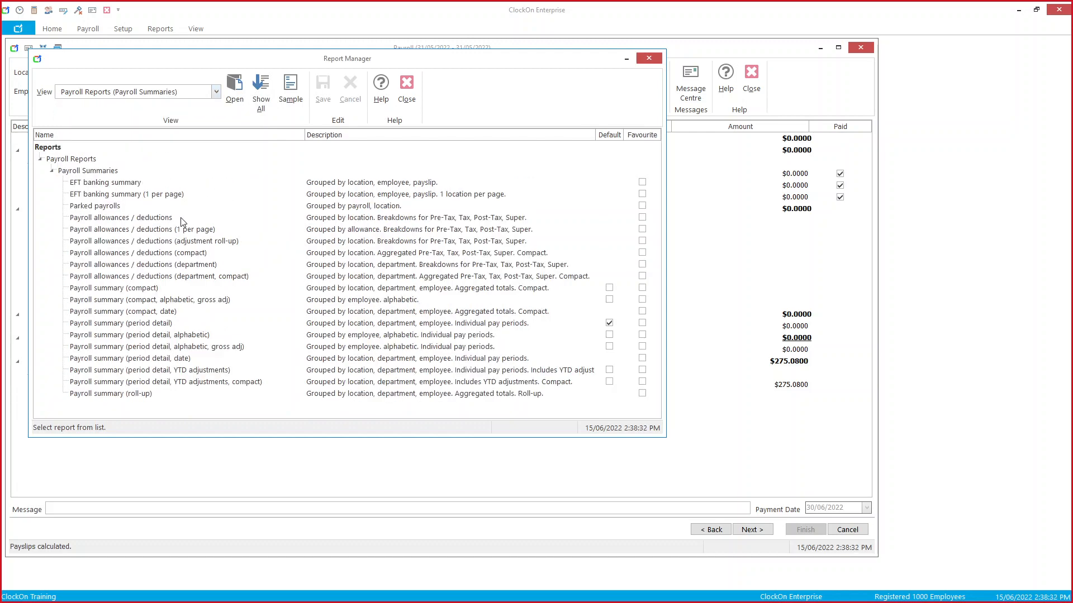
{"action": "left_click", "coordinate": [180, 217]}
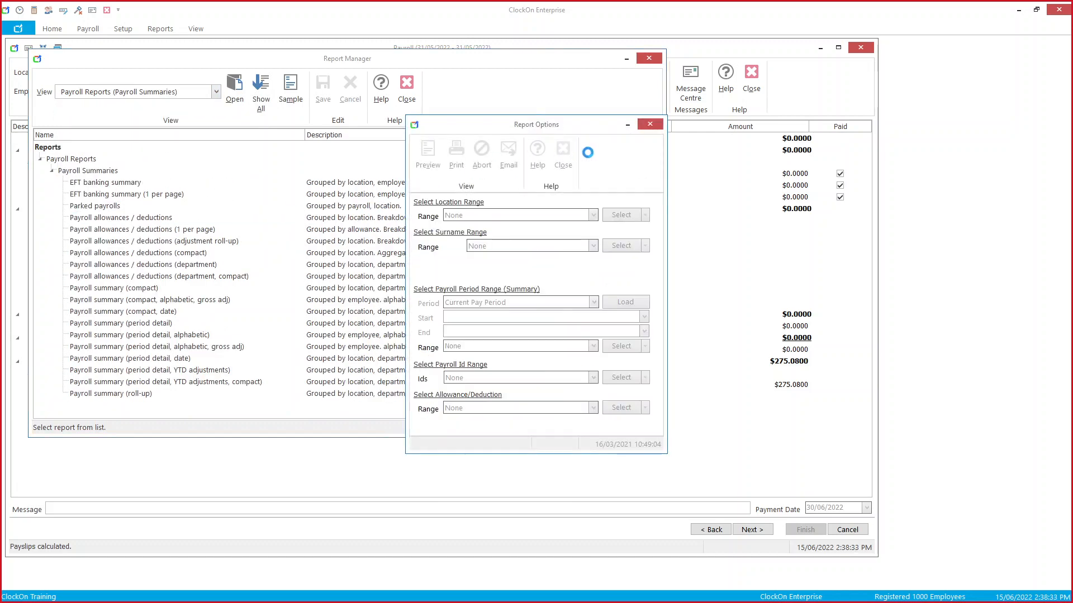
{"action": "left_click", "coordinate": [568, 153]}
{"action": "left_click", "coordinate": [230, 240]}
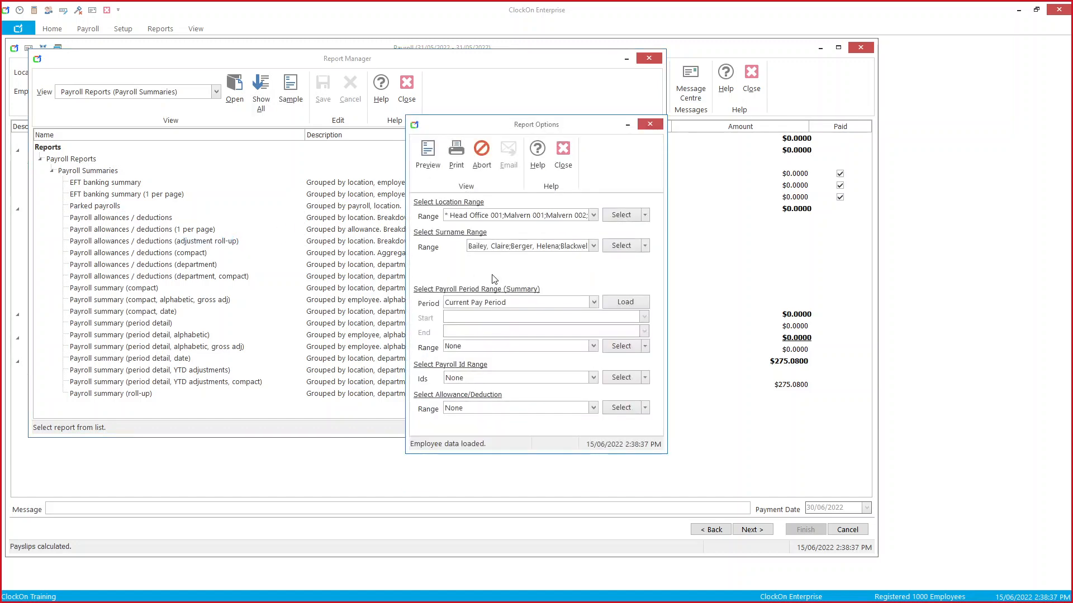
Step: Load the Current Financial Year, limit surnames to one employee, and keep all allowances included
{"action": "left_click", "coordinate": [594, 303]}
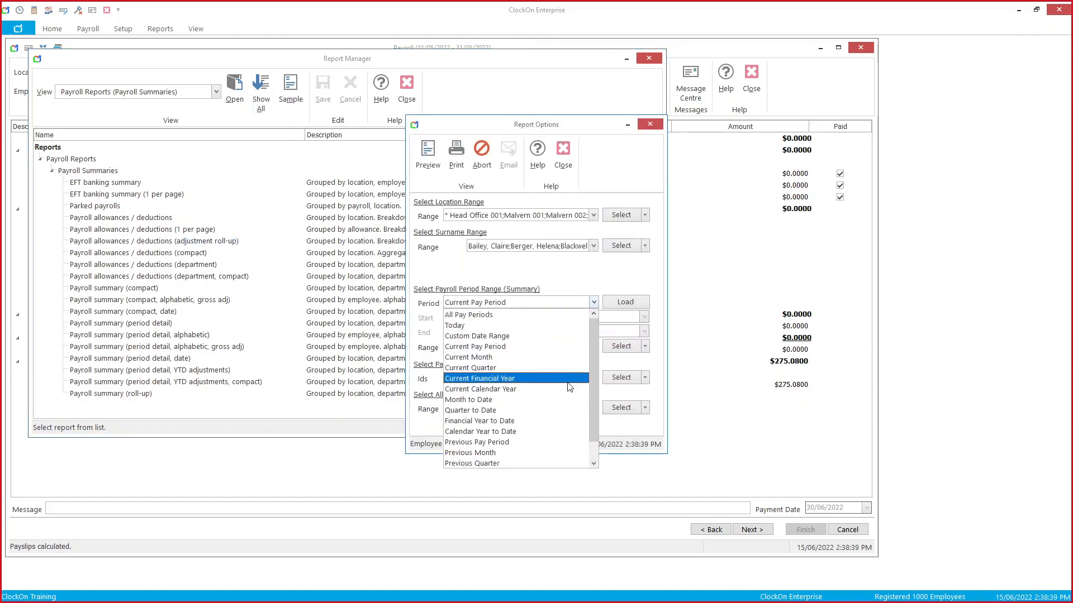
{"action": "left_click", "coordinate": [568, 383]}
{"action": "left_click", "coordinate": [626, 302]}
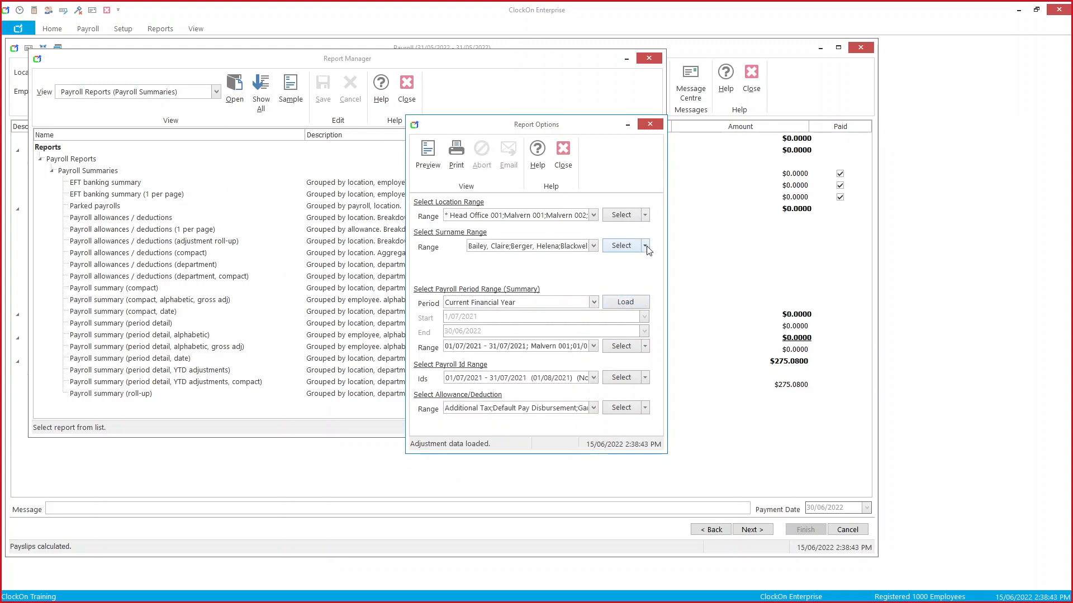
{"action": "left_click", "coordinate": [645, 246]}
{"action": "left_click", "coordinate": [593, 246]}
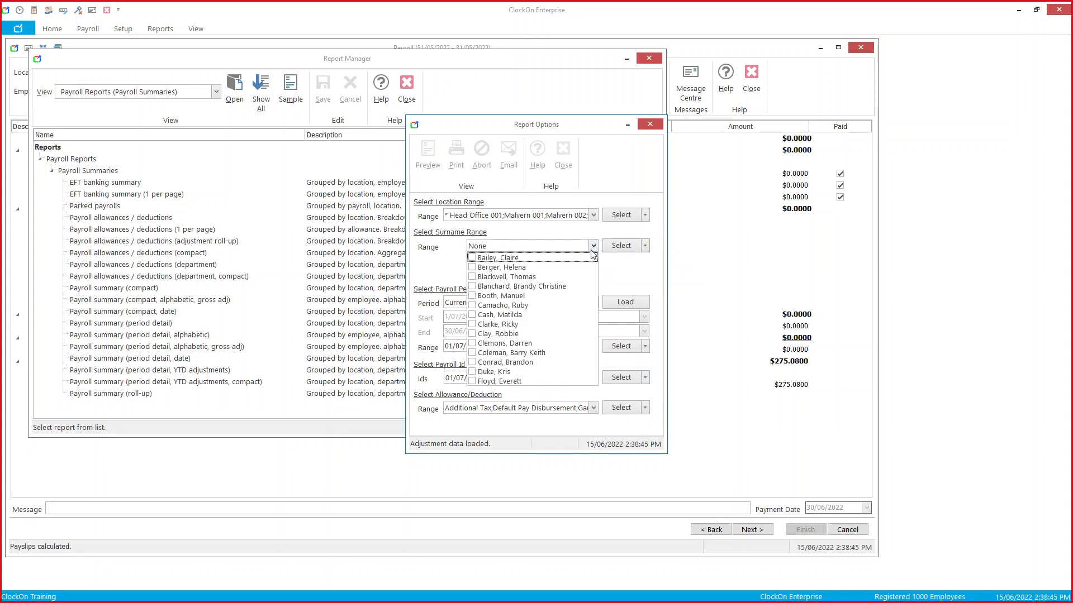
{"action": "left_click", "coordinate": [586, 259]}
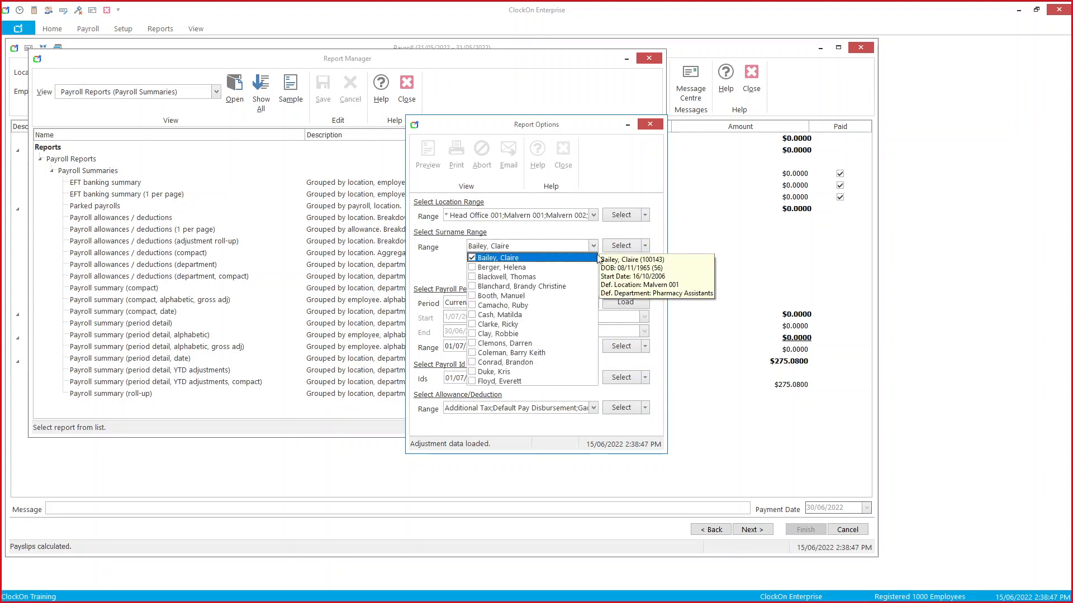
{"action": "left_click", "coordinate": [658, 255]}
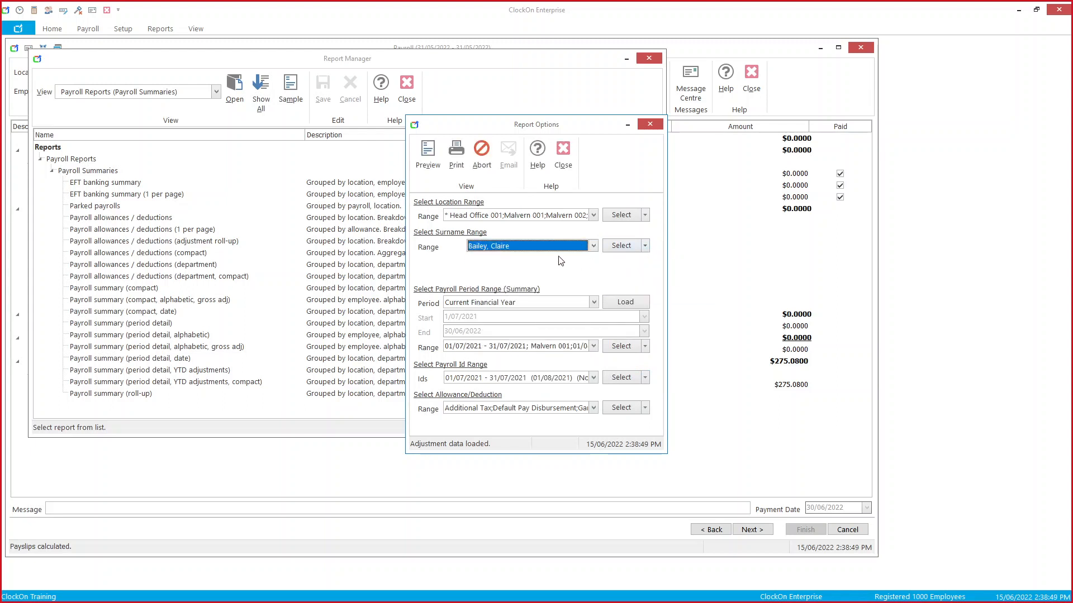
{"action": "left_click", "coordinate": [593, 409]}
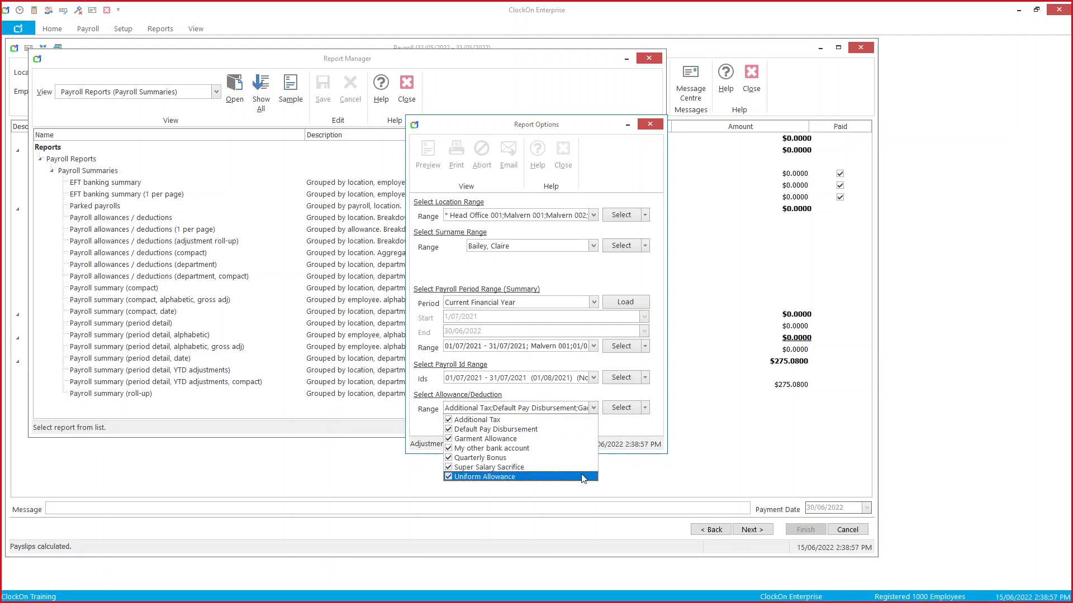
{"action": "left_click", "coordinate": [642, 430]}
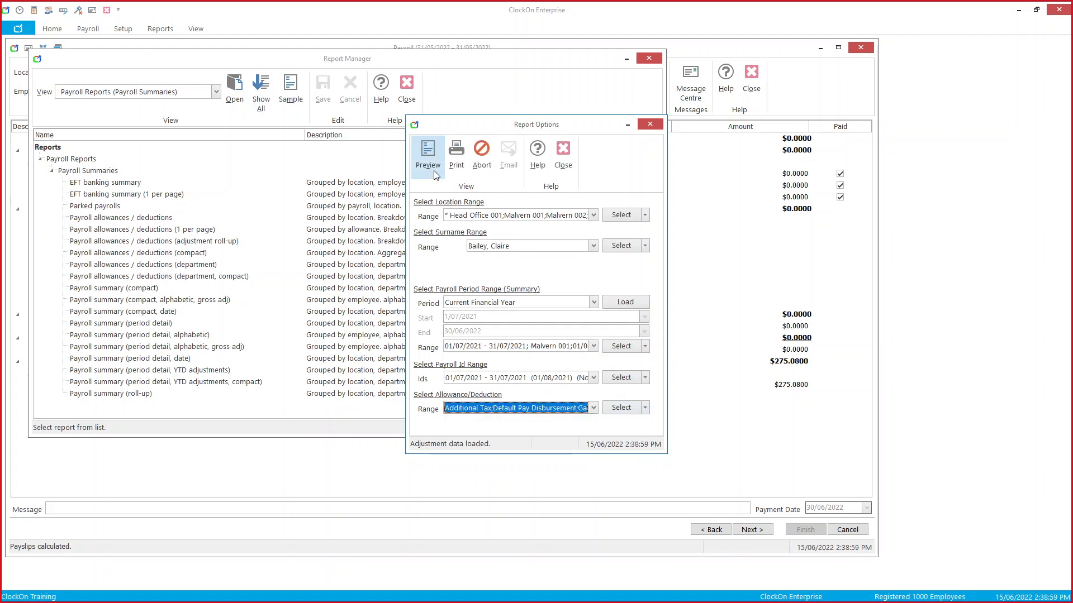
Step: Preview the roll-up report showing Uniform Allowance $329.40 pre-tax, then close all report windows
{"action": "left_click", "coordinate": [428, 156]}
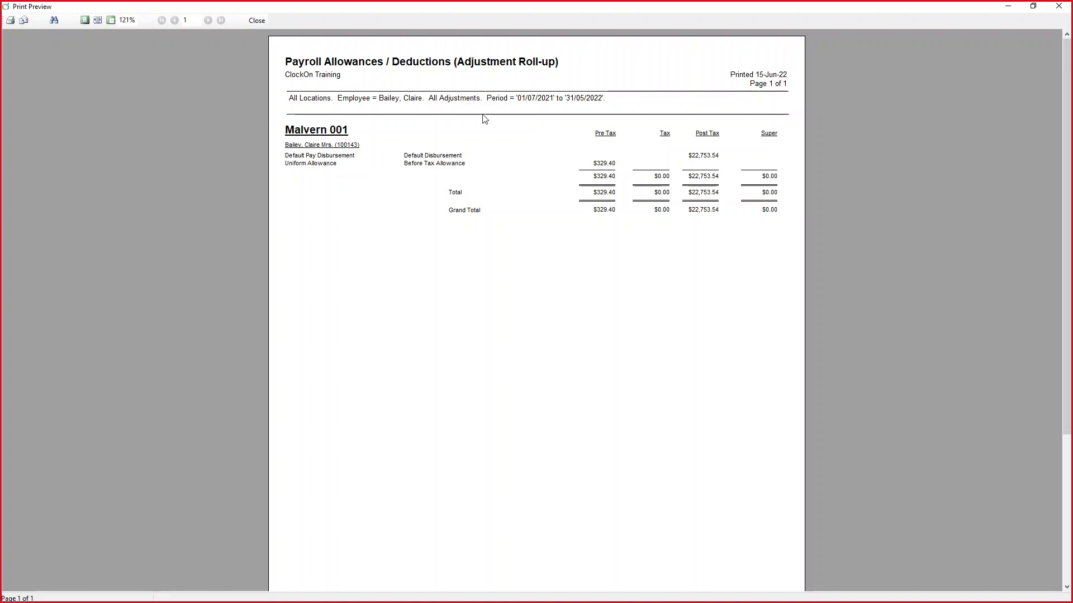
{"action": "left_click", "coordinate": [258, 21]}
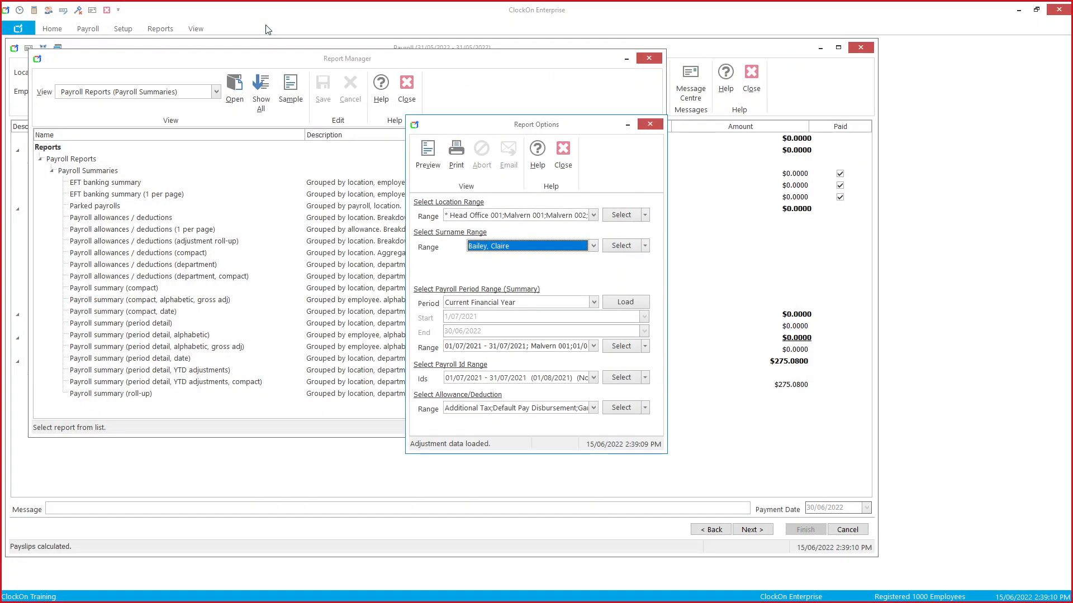
{"action": "left_click", "coordinate": [649, 124]}
{"action": "left_click", "coordinate": [649, 59]}
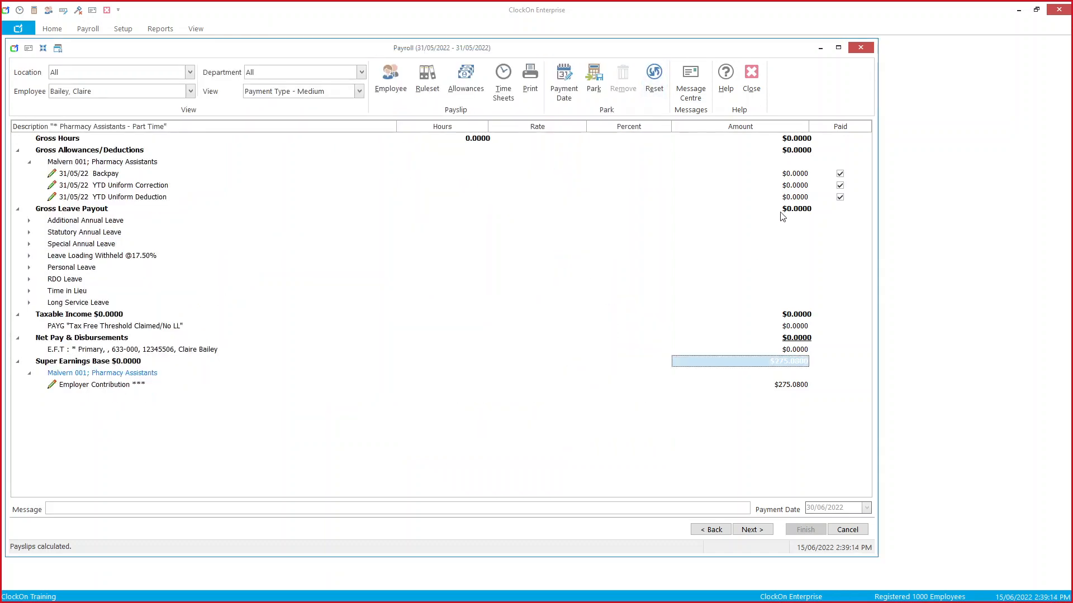
Step: Enter 329.4 for both YTD Uniform Deduction and YTD Uniform Correction, then go to the summary
{"action": "left_click", "coordinate": [794, 194]}
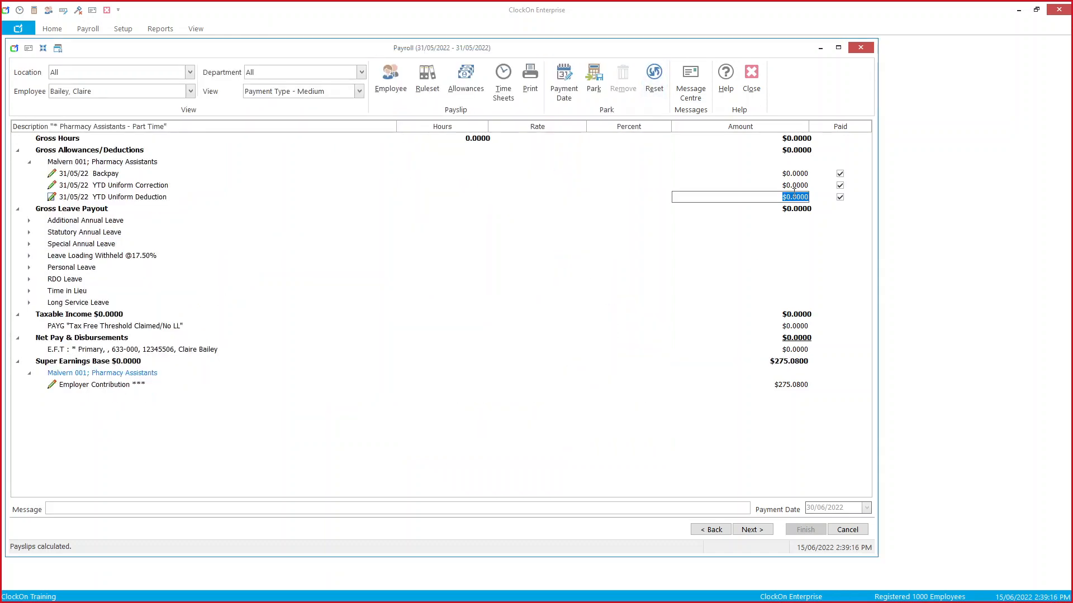
{"action": "type", "text": "329.4"}
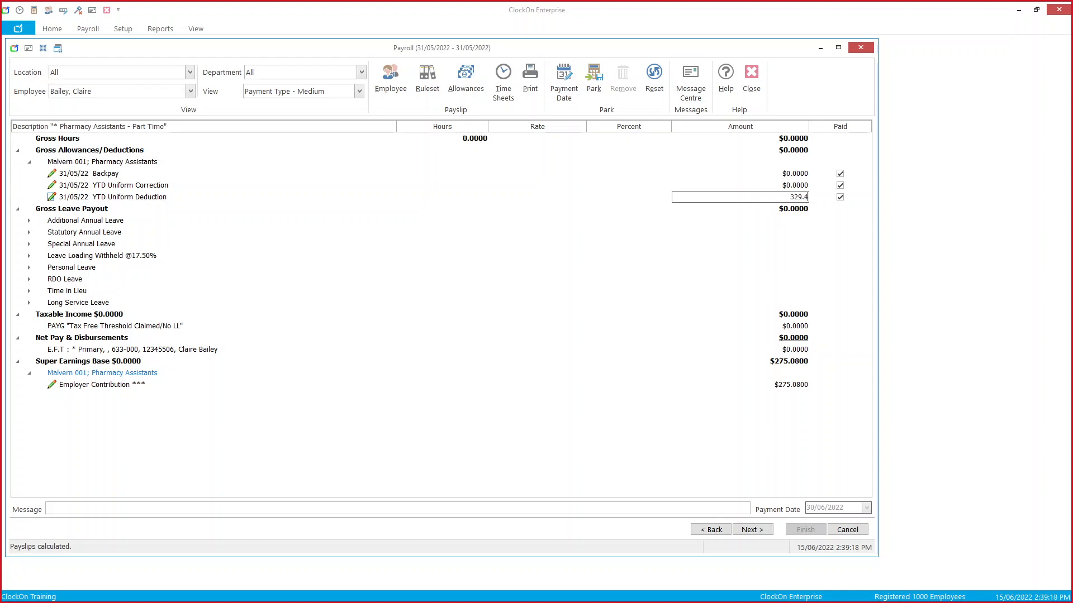
{"action": "key", "text": "Return"}
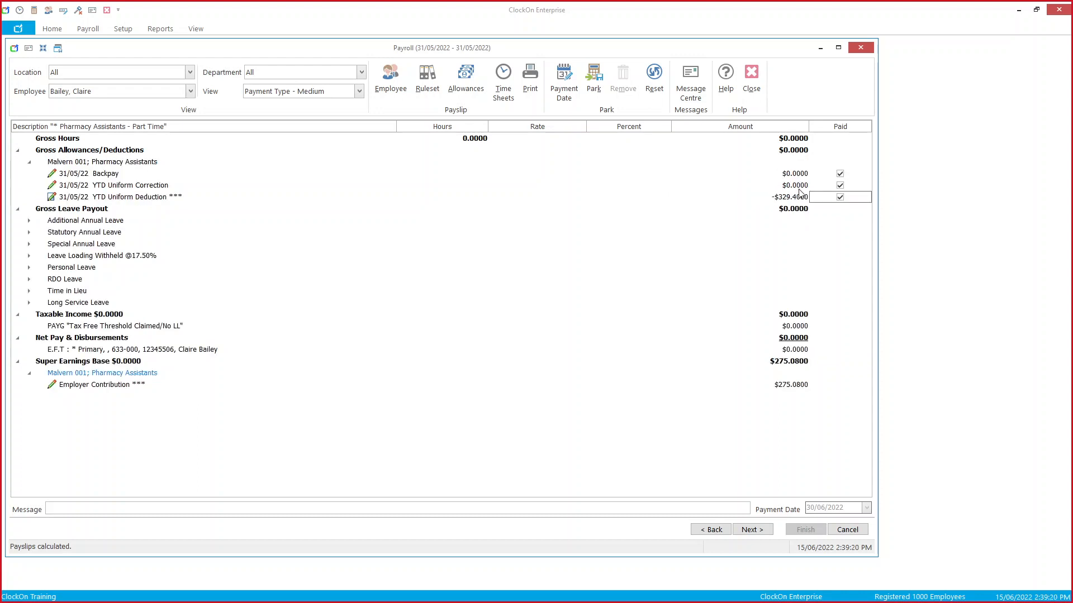
{"action": "left_click", "coordinate": [800, 186]}
{"action": "type", "text": "3"}
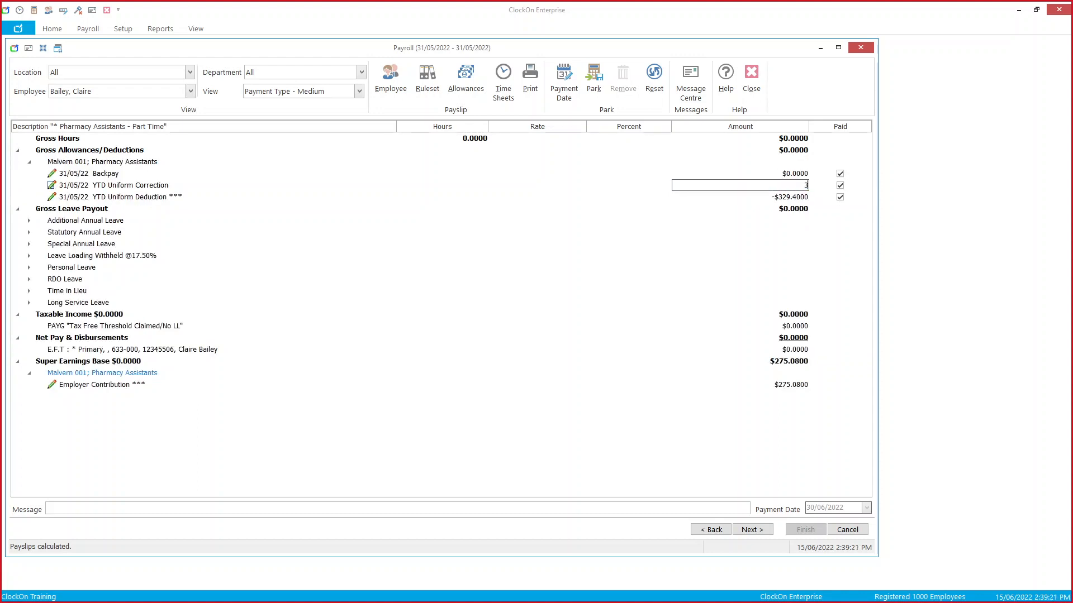
{"action": "type", "text": "29.4"}
{"action": "key", "text": "Return"}
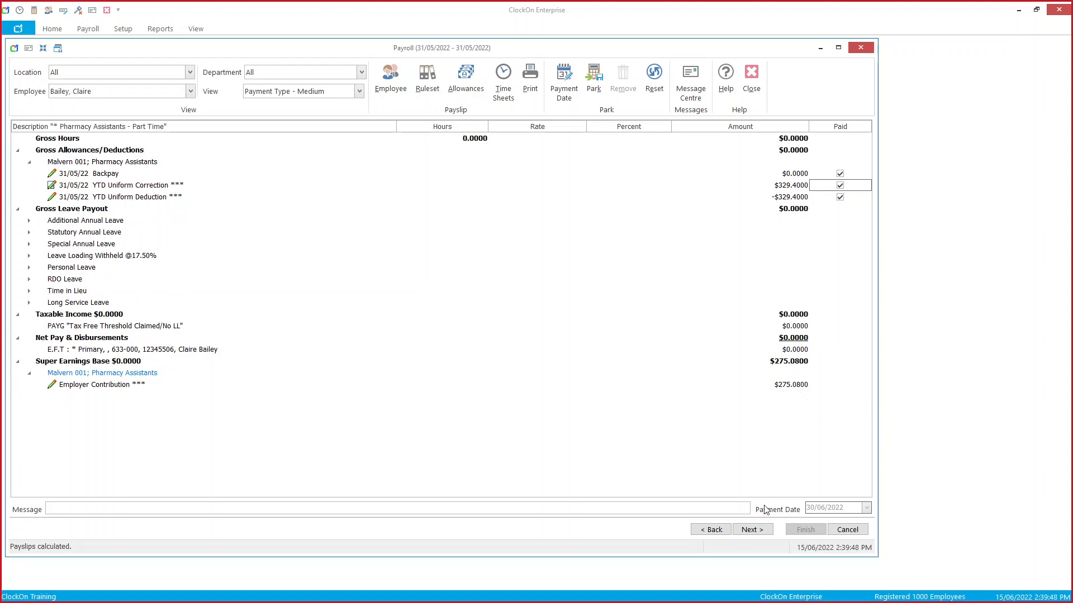
{"action": "left_click", "coordinate": [754, 534]}
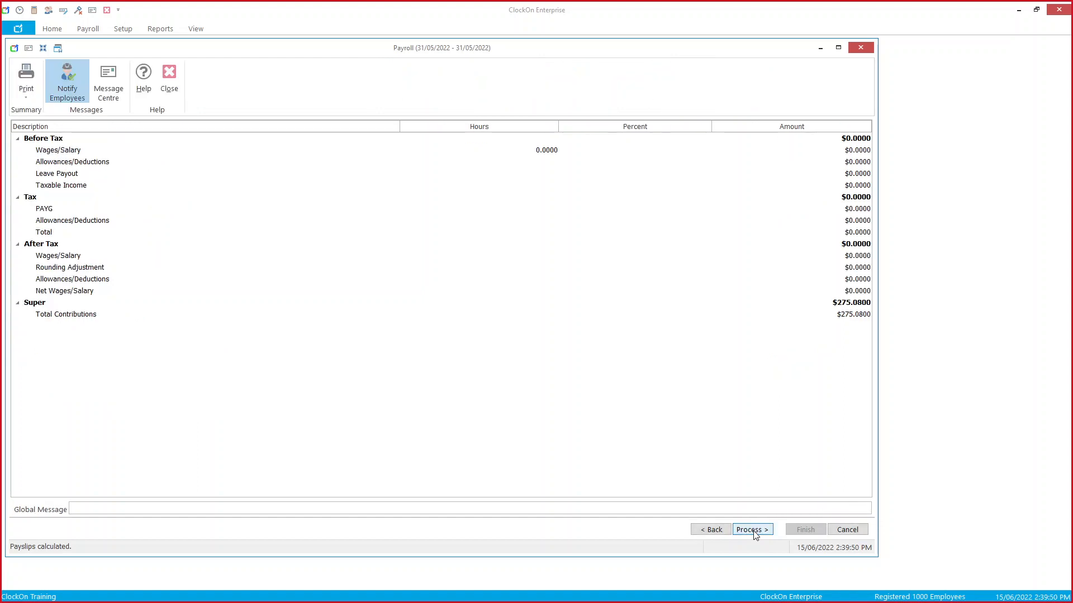
Step: Process the 31/05/2022 payroll, confirm it, and finish the payroll wizard
{"action": "left_click", "coordinate": [70, 104]}
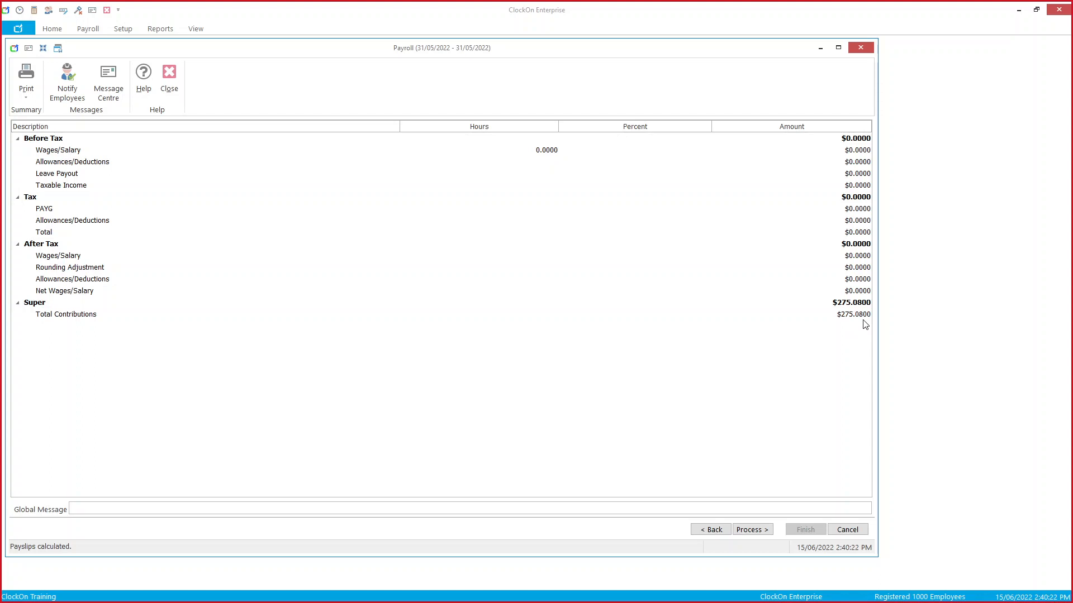
{"action": "left_click", "coordinate": [759, 531]}
{"action": "left_click", "coordinate": [513, 323]}
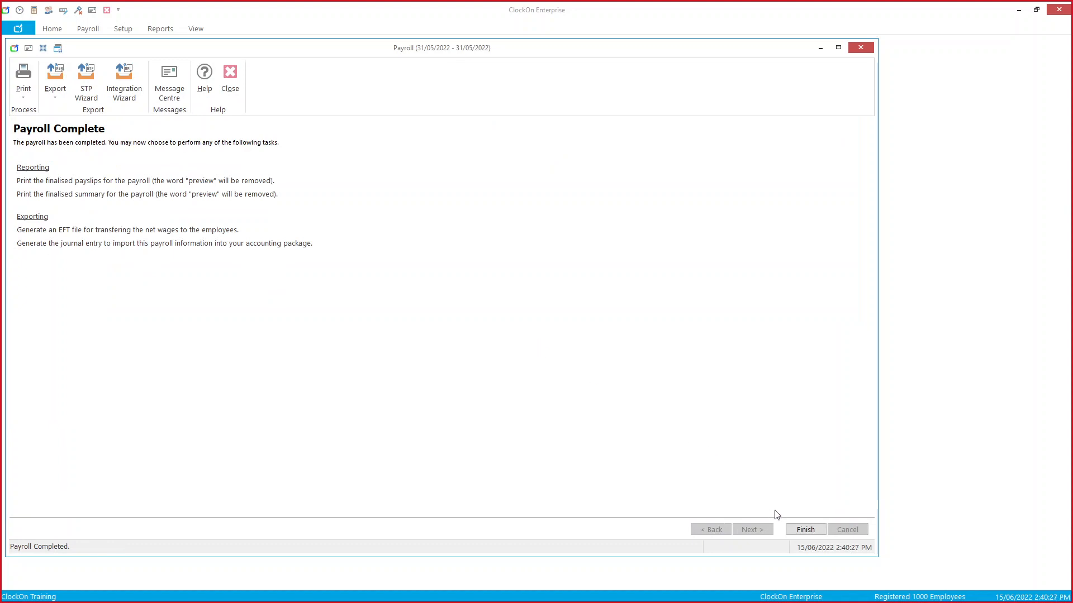
{"action": "left_click", "coordinate": [799, 533]}
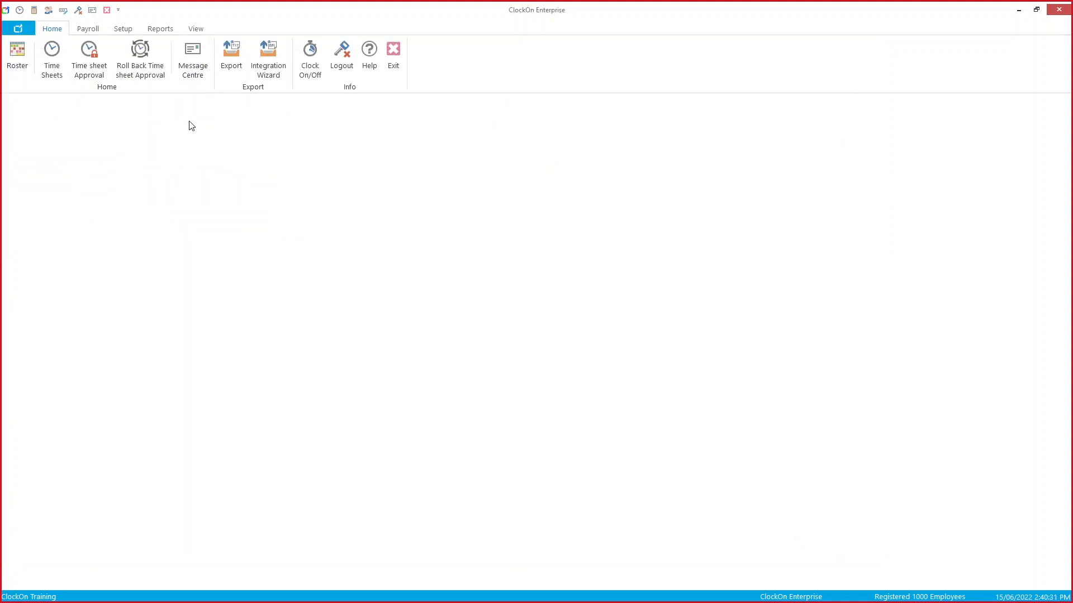
Step: Open Employee Details from the Setup functions
{"action": "left_click", "coordinate": [85, 31]}
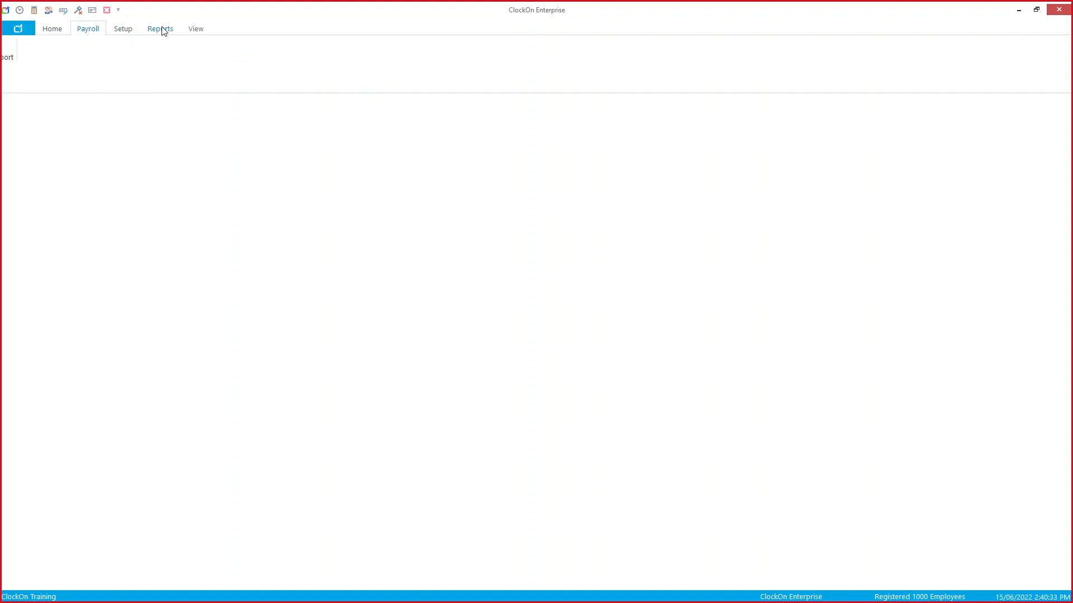
{"action": "left_click", "coordinate": [160, 29]}
{"action": "left_click", "coordinate": [90, 29]}
{"action": "left_click", "coordinate": [58, 29]}
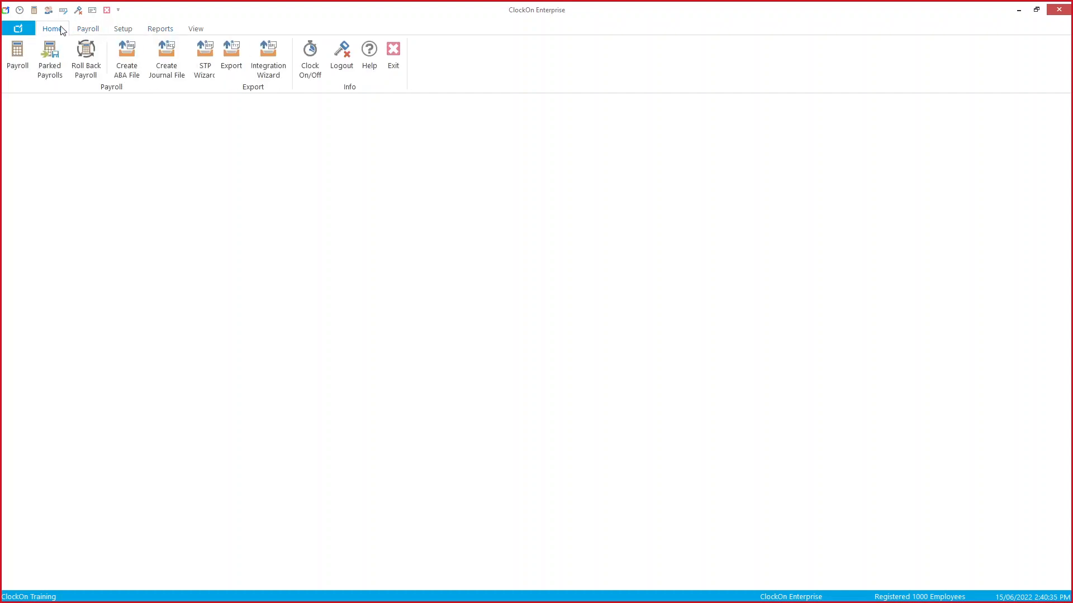
{"action": "left_click", "coordinate": [123, 33]}
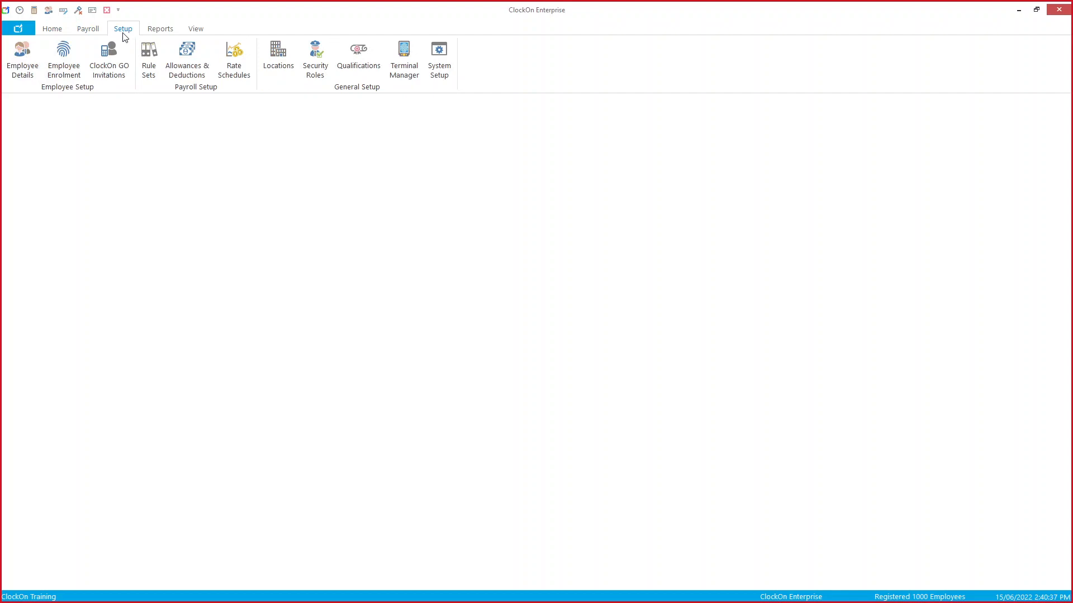
{"action": "left_click", "coordinate": [23, 62]}
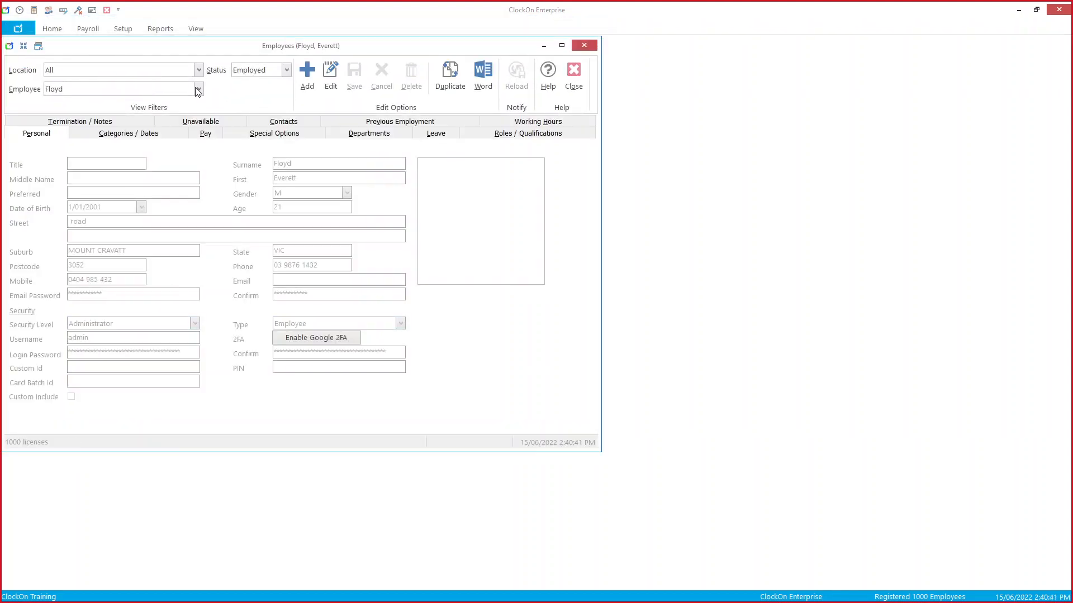
Step: Select the employee and open their 2021–2022 Year to Date amounts from the Pay tab
{"action": "left_click", "coordinate": [199, 89]}
{"action": "type", "text": "Booth"}
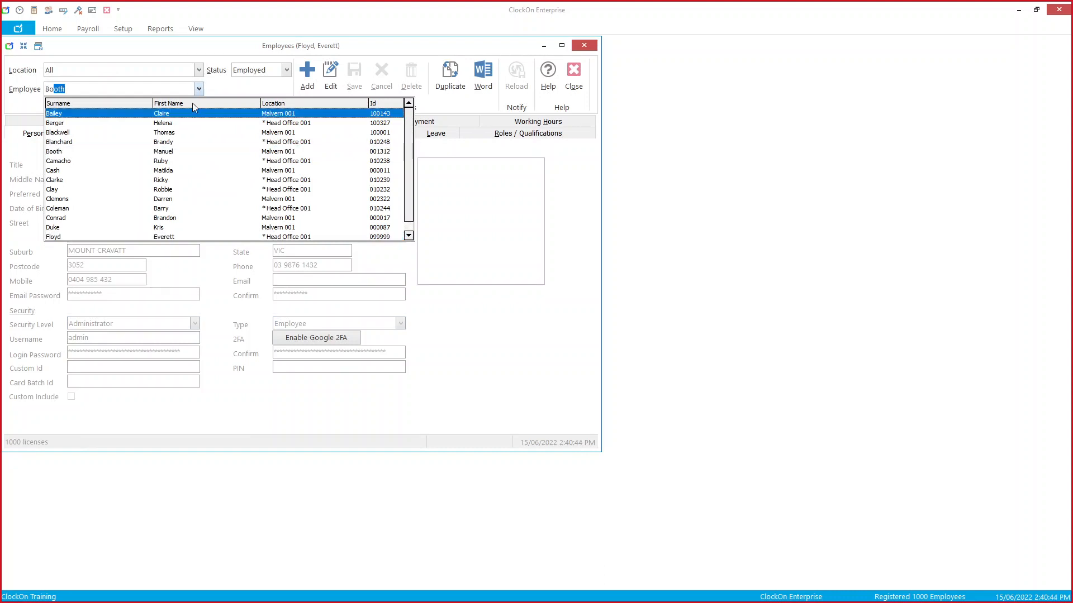
{"action": "left_click", "coordinate": [190, 113]}
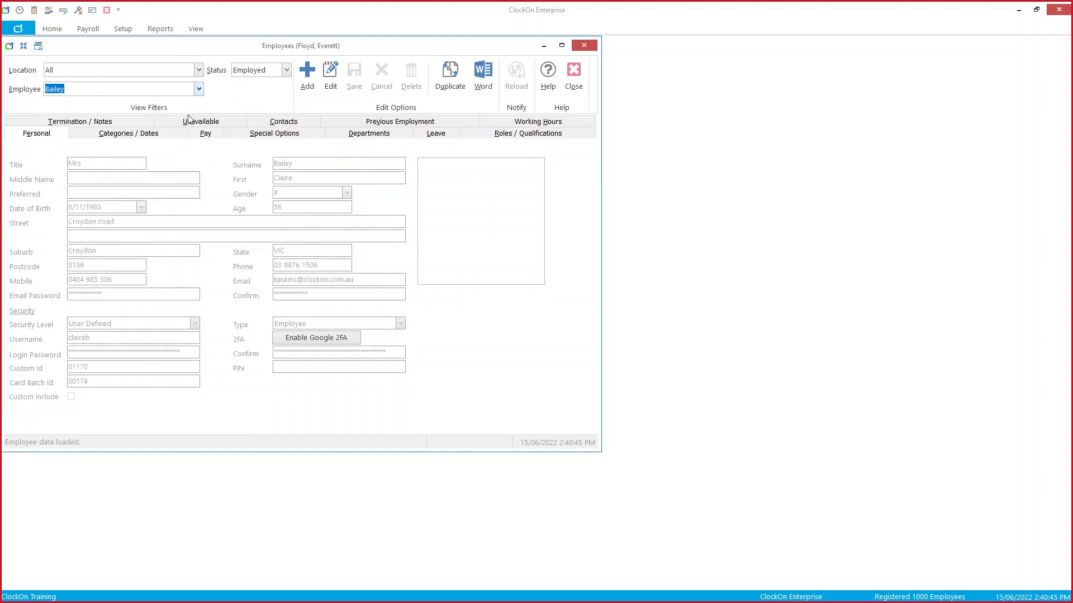
{"action": "left_click", "coordinate": [202, 137]}
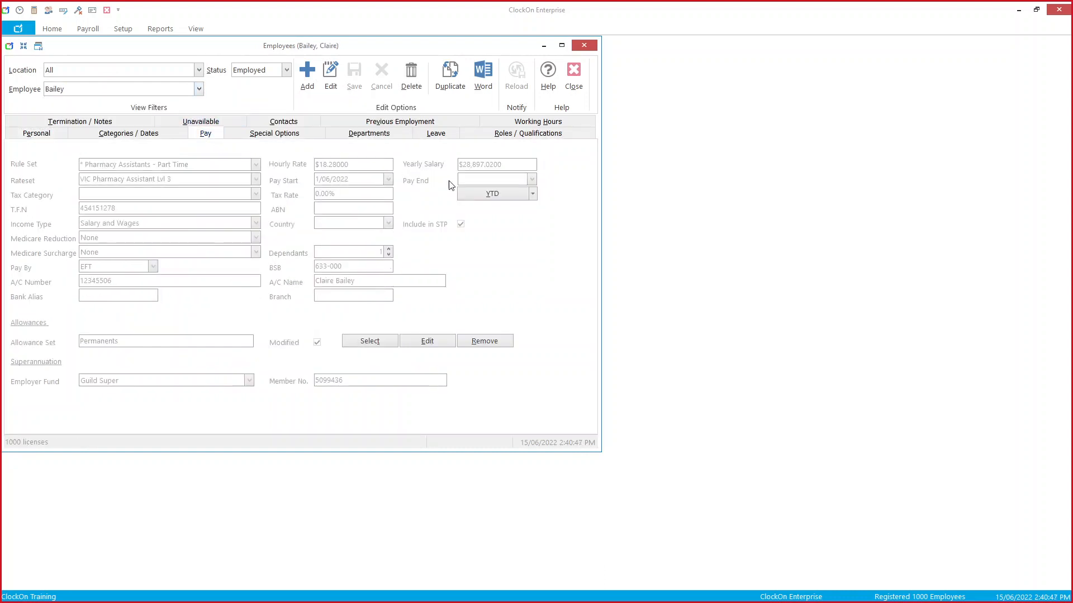
{"action": "left_click", "coordinate": [499, 193]}
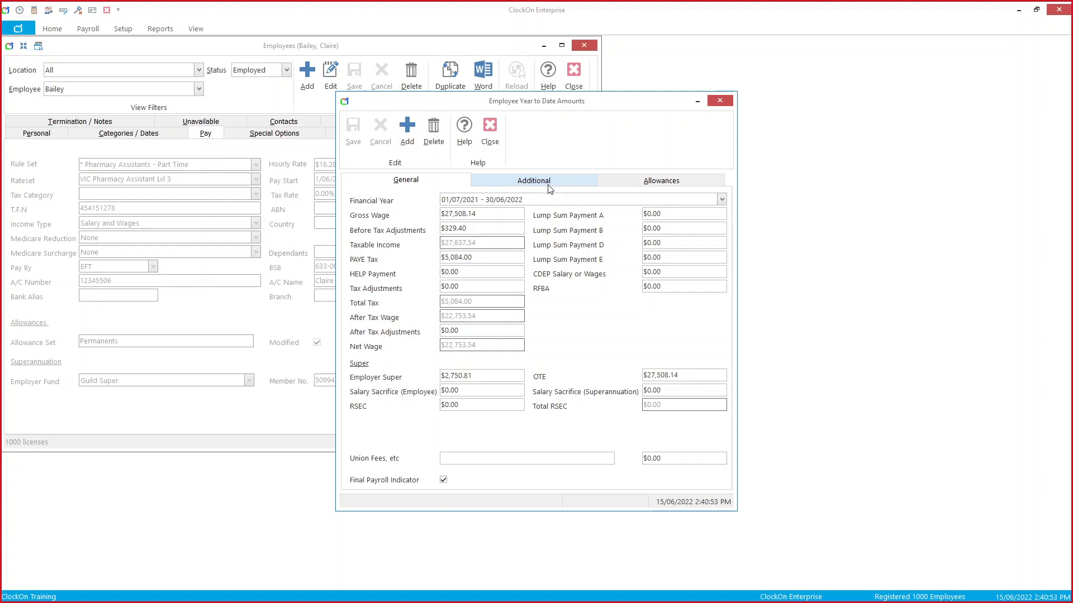
Step: Remove the $0.00 YTD uniform allowance, close the YTD and Employees windows, and drag Firefox onscreen
{"action": "left_click", "coordinate": [640, 185]}
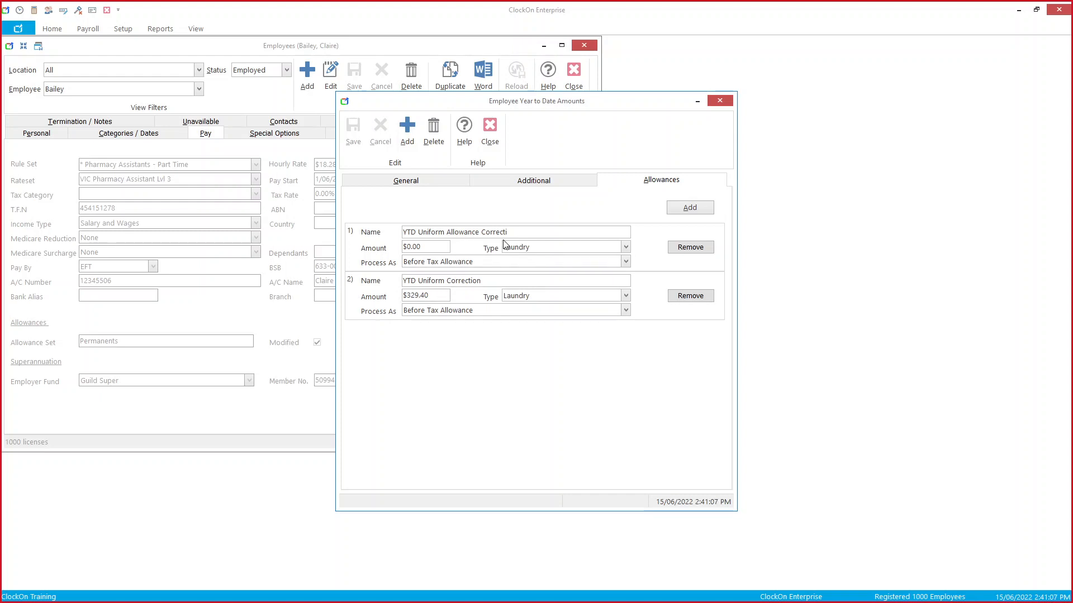
{"action": "left_click", "coordinate": [688, 251]}
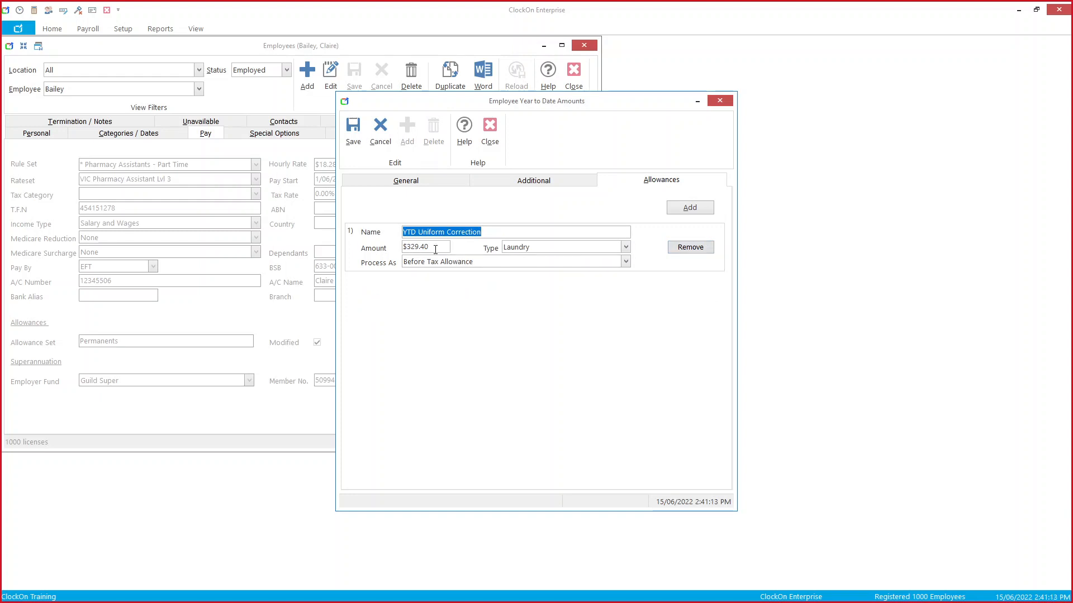
{"action": "left_click", "coordinate": [490, 134]}
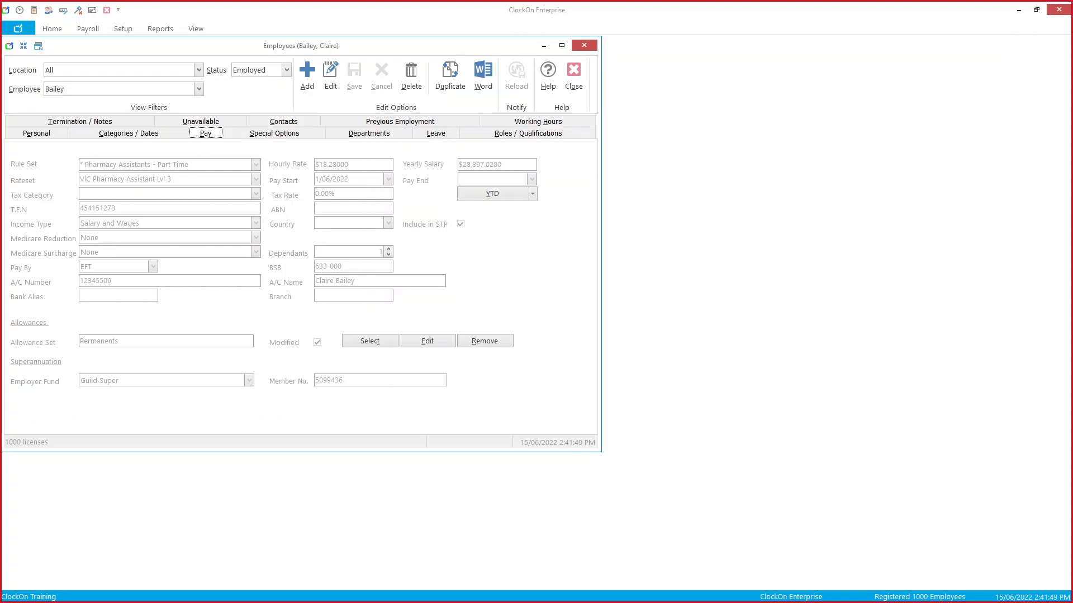
{"action": "left_click", "coordinate": [578, 70]}
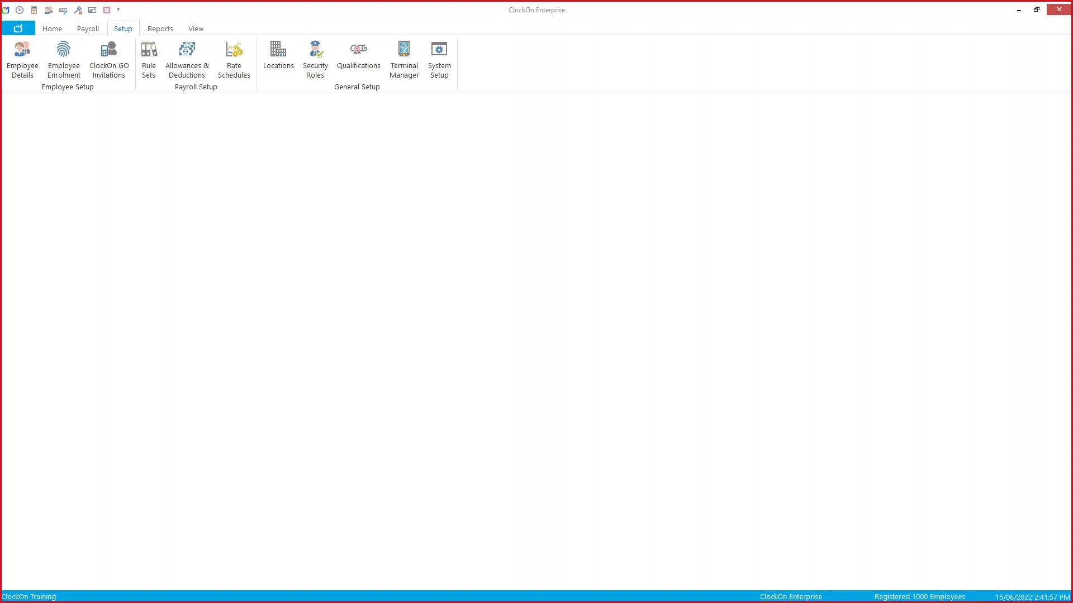
{"action": "left_click_drag", "start_coordinate": [290, 1], "coordinate": [567, 54]}
Step: Search Google for 'award viewer MA000012' and open the Pharmacy Industry Award 2020 result
{"action": "left_click", "coordinate": [518, 322]}
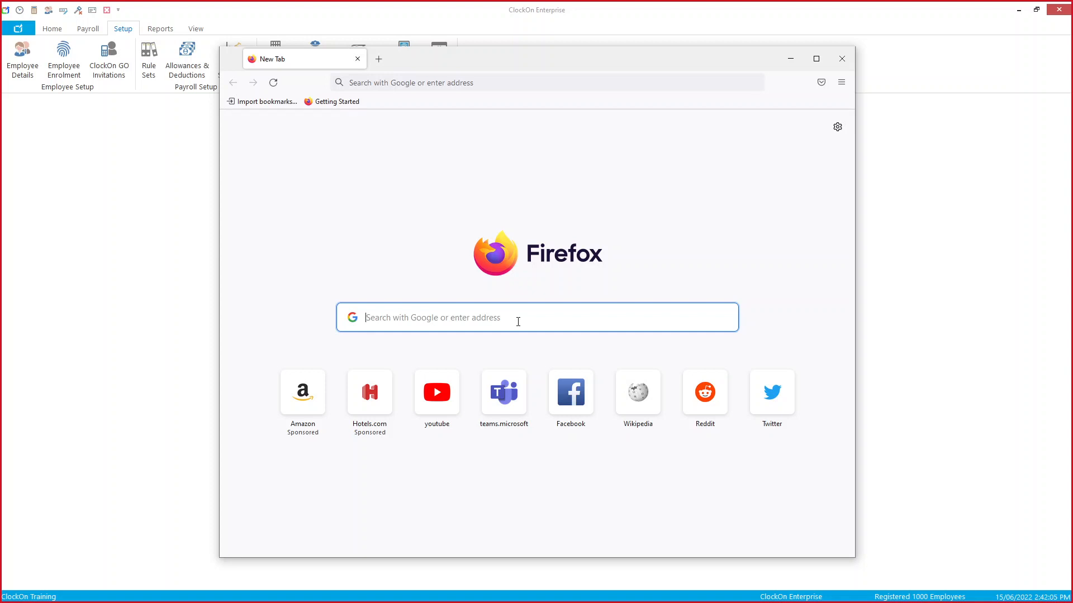
{"action": "type", "text": "a"}
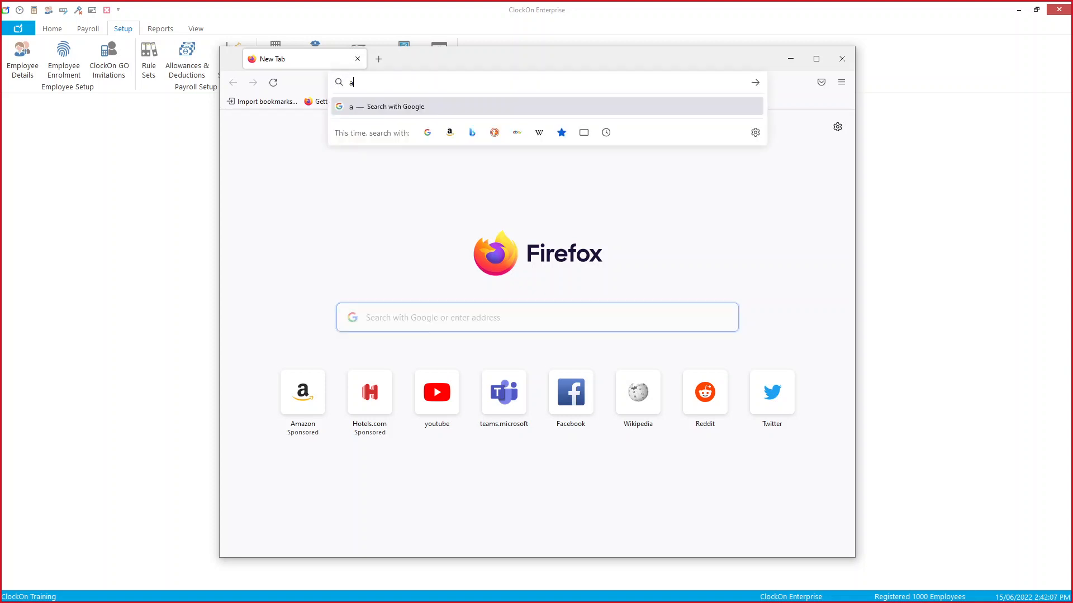
{"action": "type", "text": "ward wierer"}
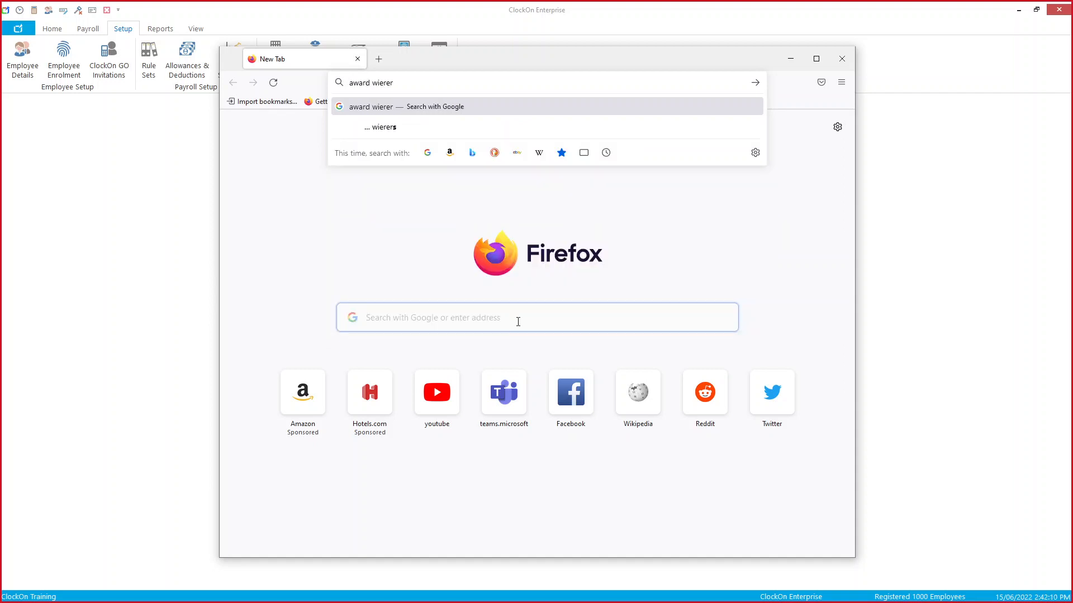
{"action": "key", "text": "ctrl+shift+Left"}
{"action": "type", "text": "vie"}
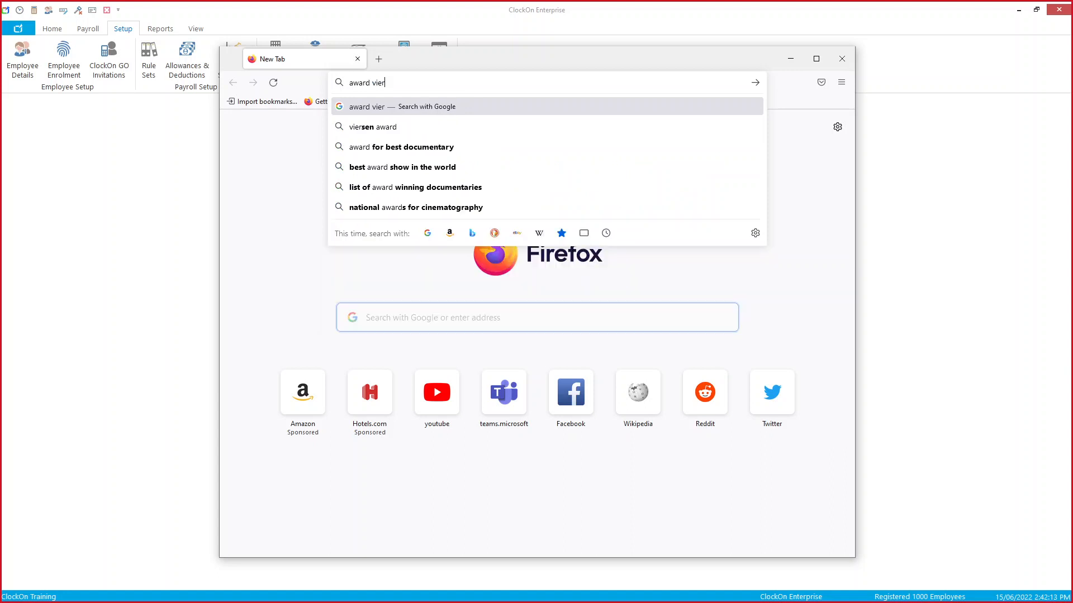
{"action": "type", "text": "wer"}
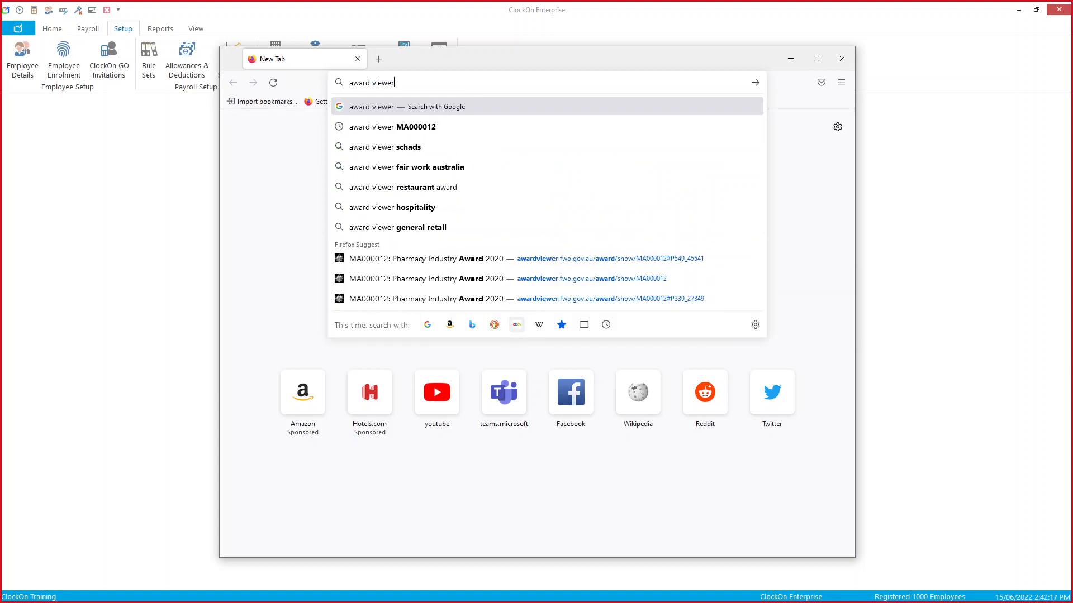
{"action": "key", "text": "Down"}
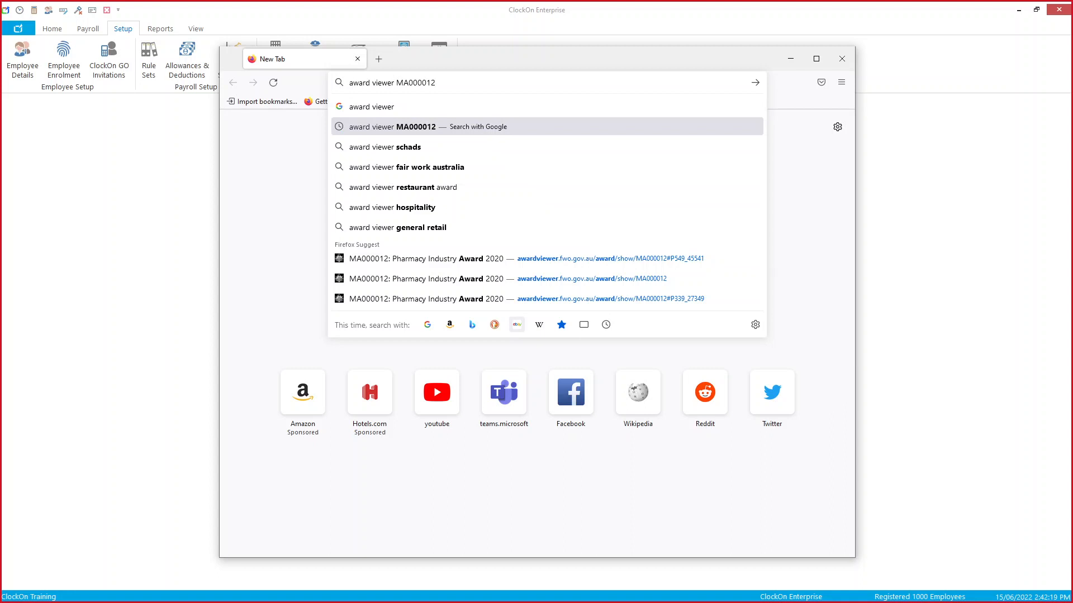
{"action": "key", "text": "Return"}
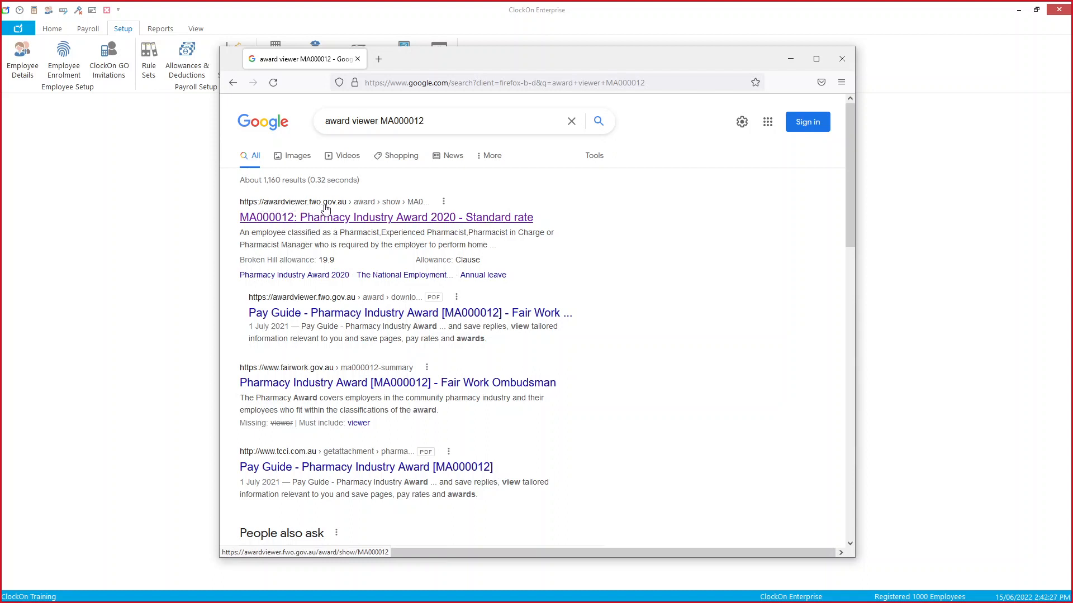
{"action": "left_click", "coordinate": [346, 221]}
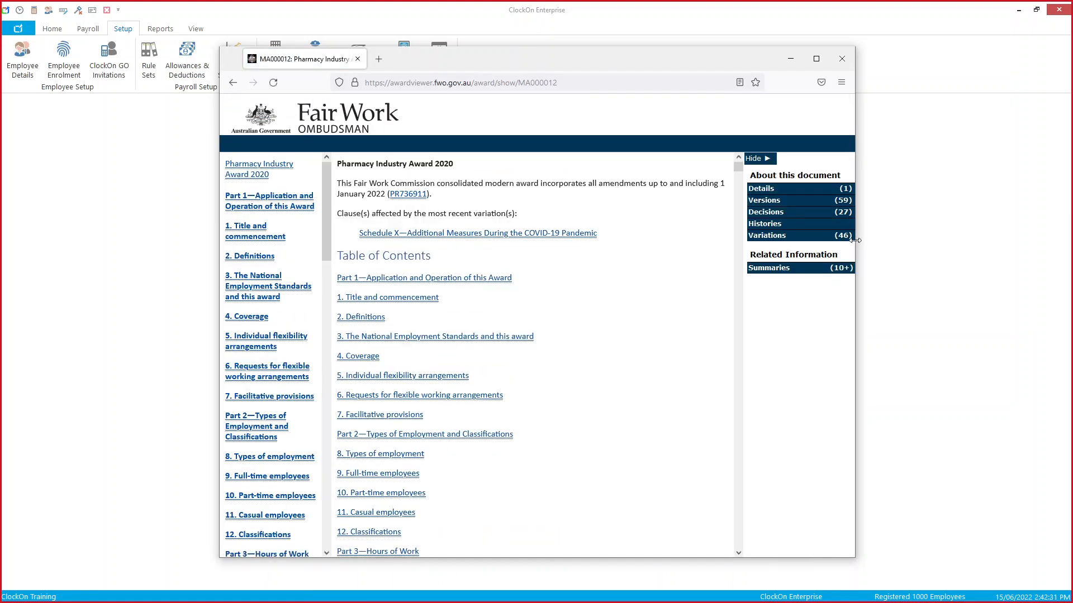
Step: Find 'minim' on the award page, view clause 16 Minimum rates, then return to ClockOn
{"action": "left_click_drag", "start_coordinate": [855, 237], "coordinate": [1000, 236]}
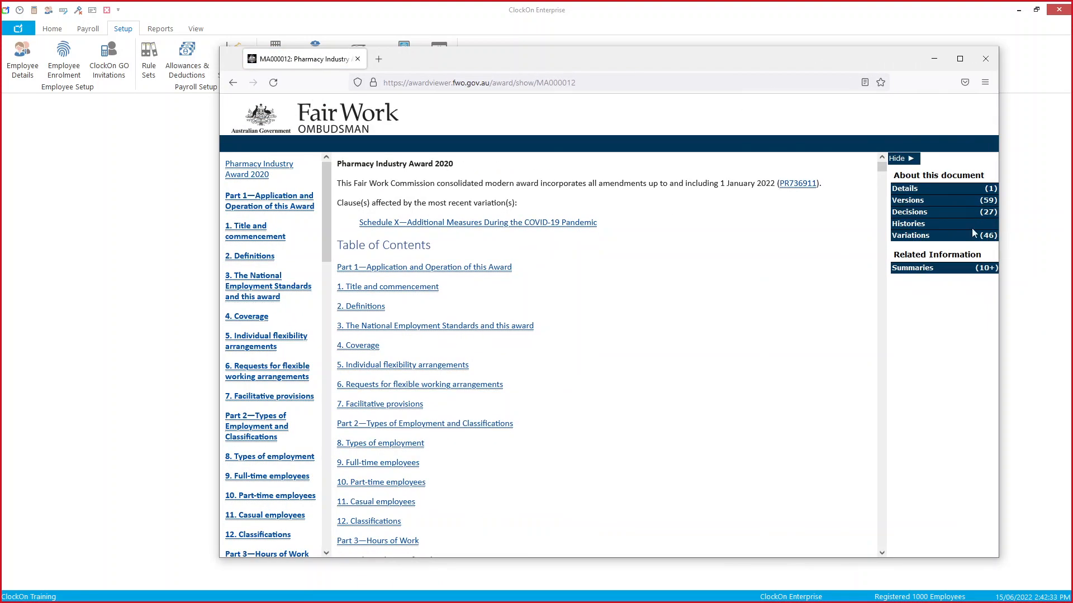
{"action": "left_click_drag", "start_coordinate": [707, 58], "coordinate": [778, 55]}
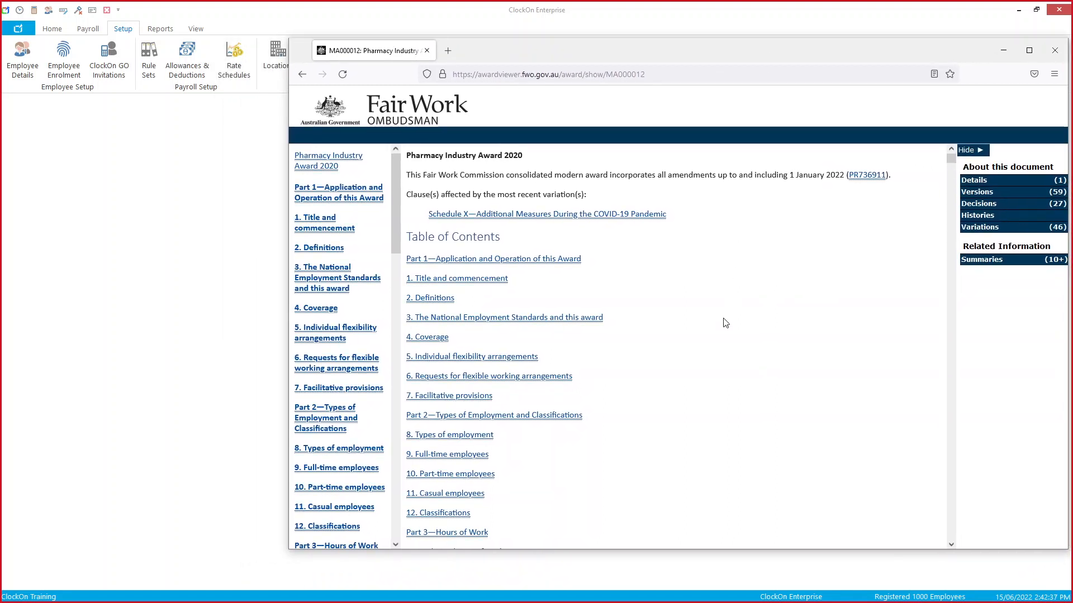
{"action": "key", "text": "ctrl+f"}
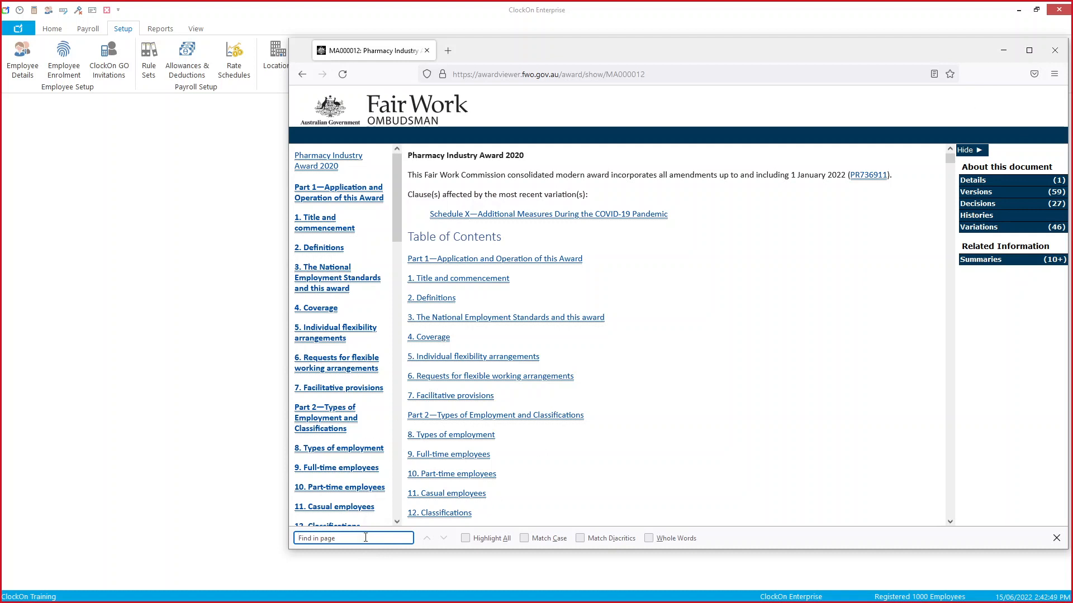
{"action": "type", "text": "minim"}
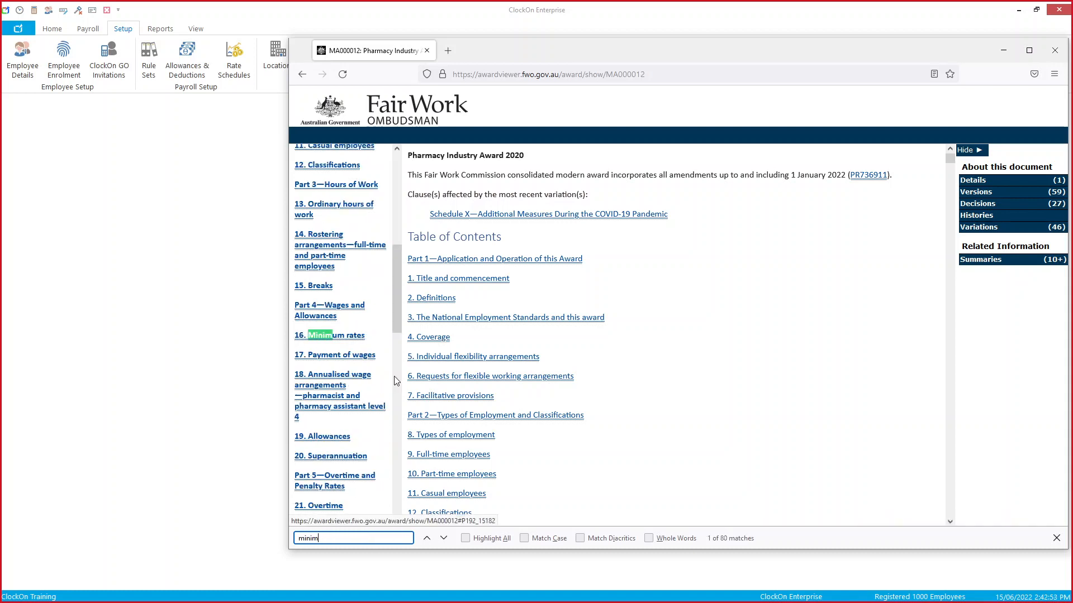
{"action": "left_click", "coordinate": [348, 338]}
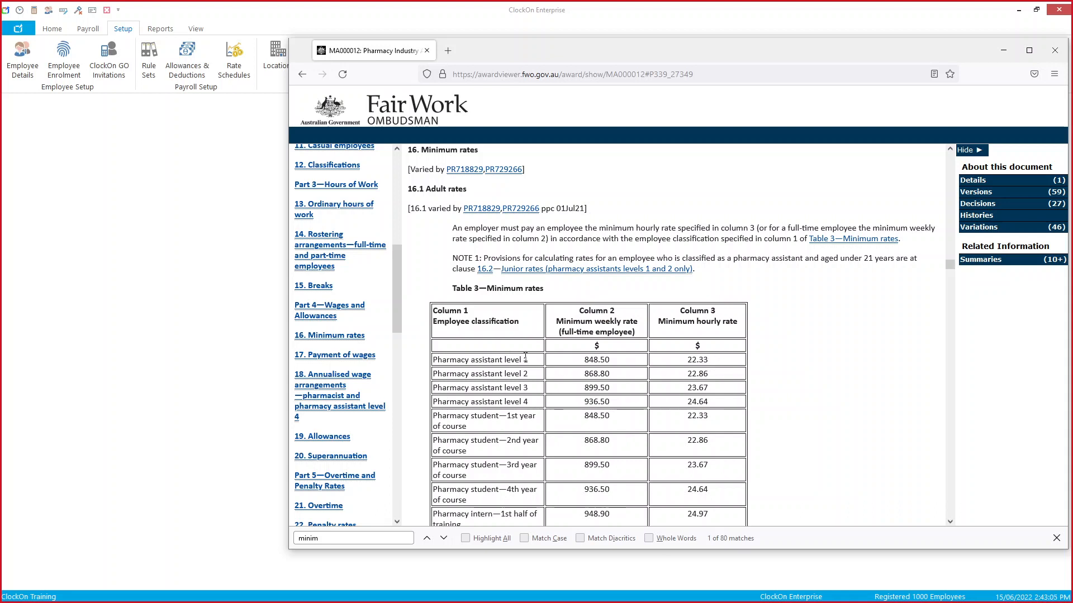
{"action": "scroll", "coordinate": [713, 366], "scroll_direction": "down", "scroll_amount": 8}
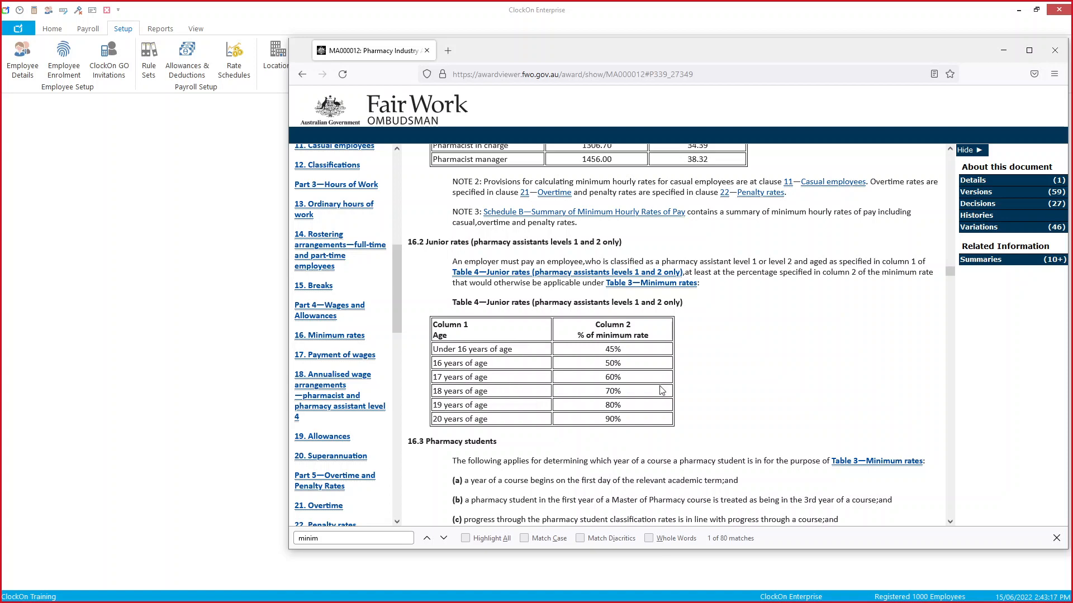
{"action": "scroll", "coordinate": [682, 390], "scroll_direction": "up", "scroll_amount": 5}
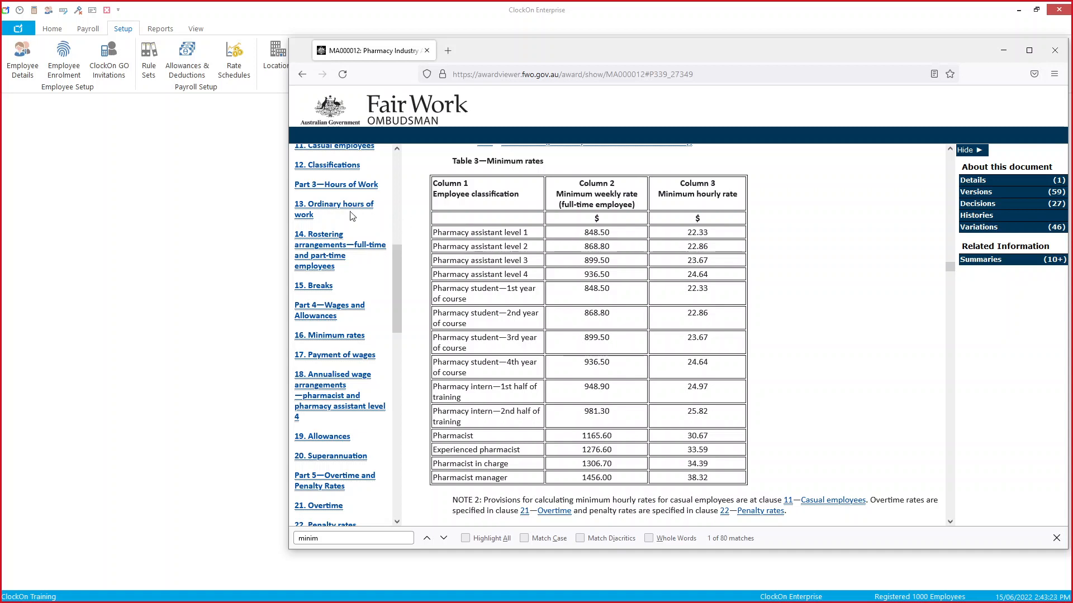
{"action": "left_click", "coordinate": [234, 198]}
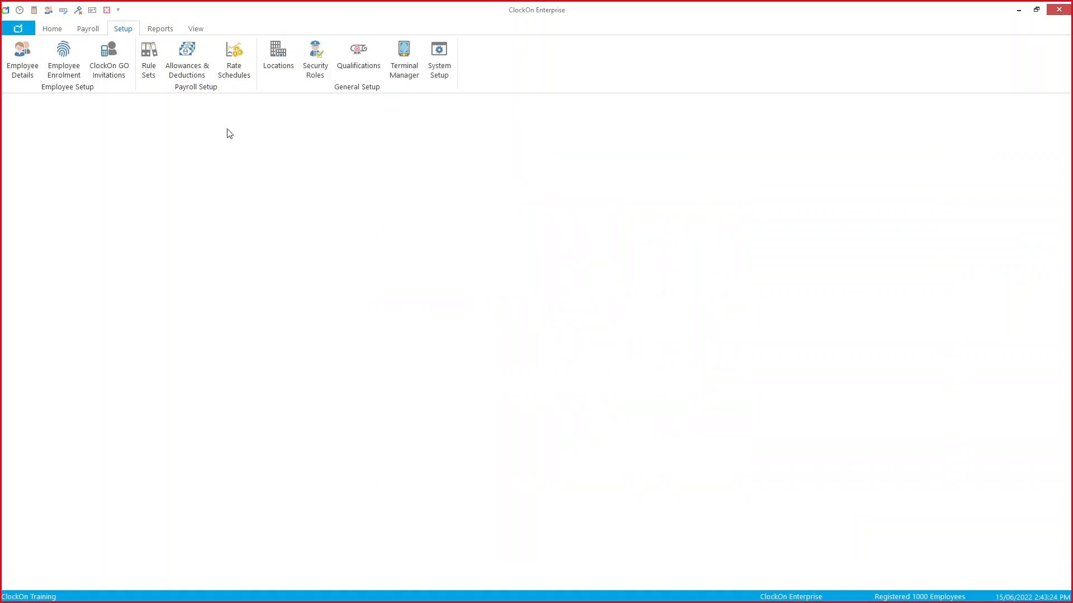
Step: Compare the Pharmacy Assistant Lvl 1 rateset side by side with the award's rates, then close it
{"action": "left_click", "coordinate": [229, 74]}
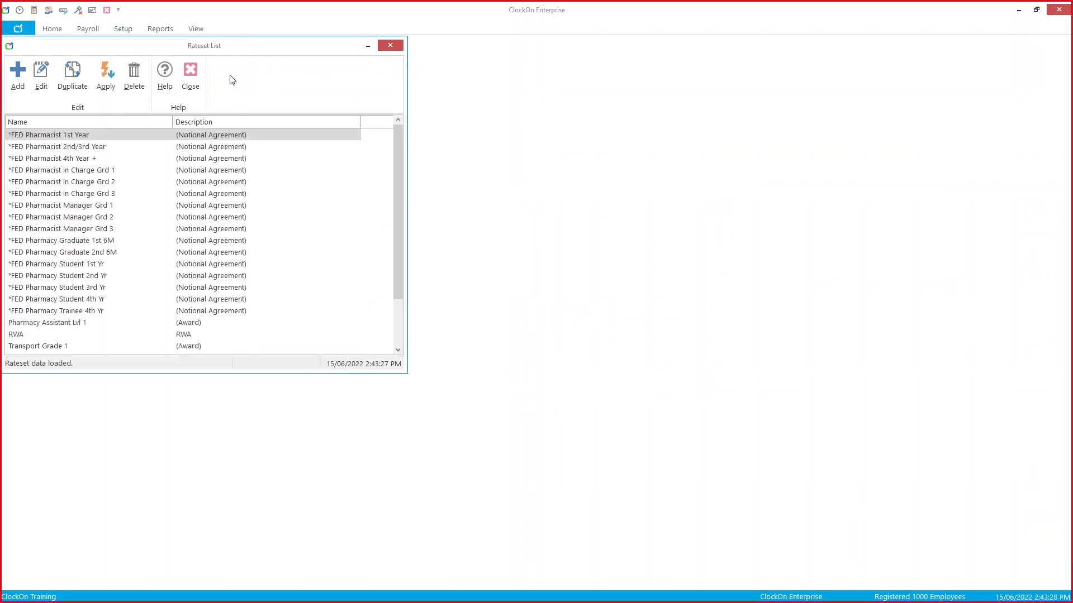
{"action": "double_click", "coordinate": [196, 324]}
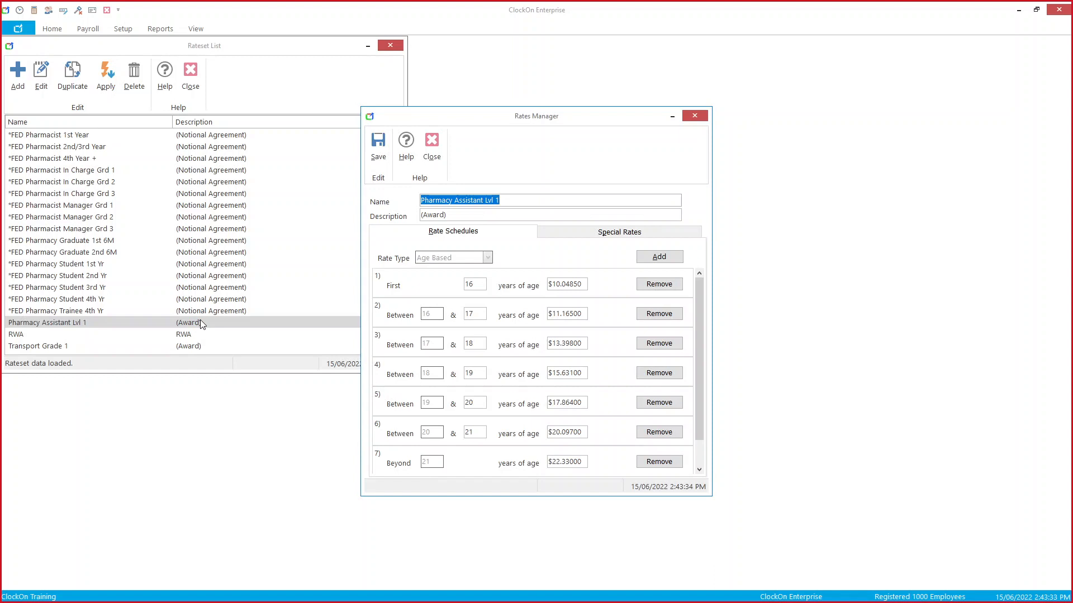
{"action": "left_click_drag", "start_coordinate": [609, 119], "coordinate": [304, 119]}
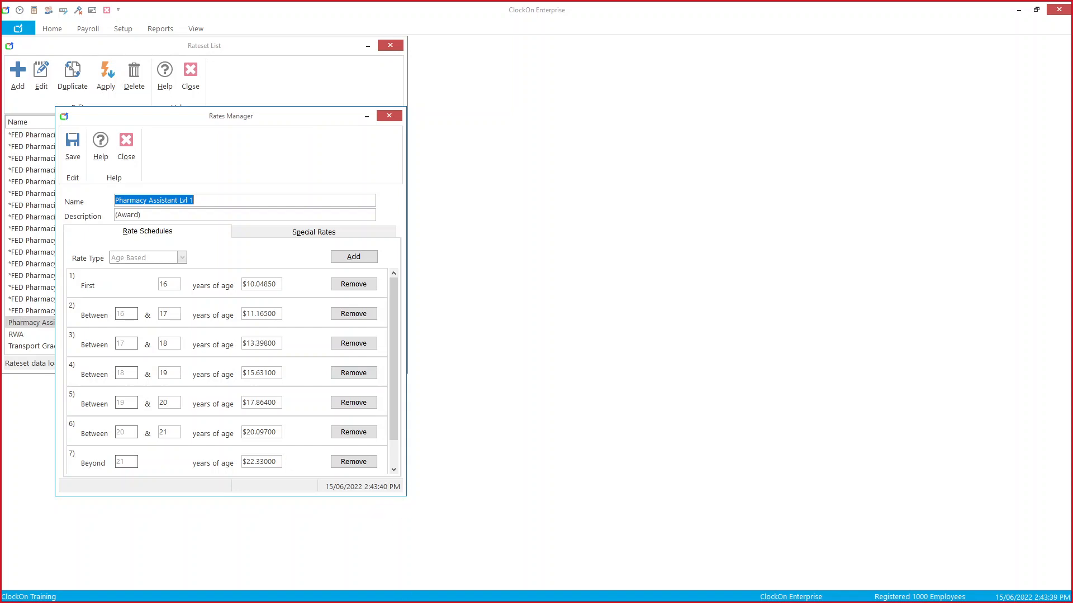
{"action": "left_click", "coordinate": [279, 591]}
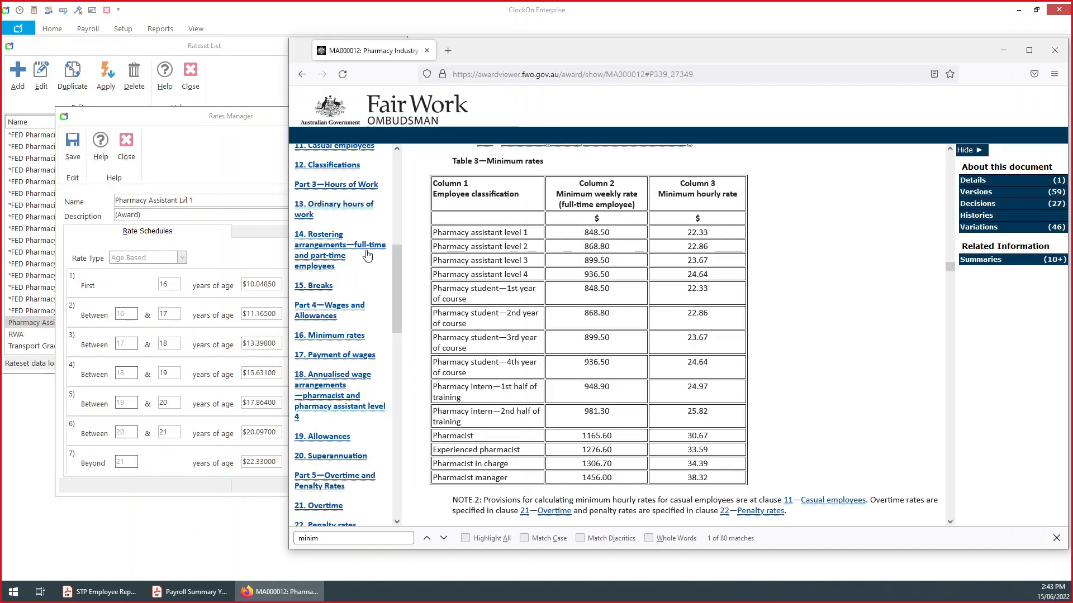
{"action": "left_click_drag", "start_coordinate": [289, 292], "coordinate": [441, 301]}
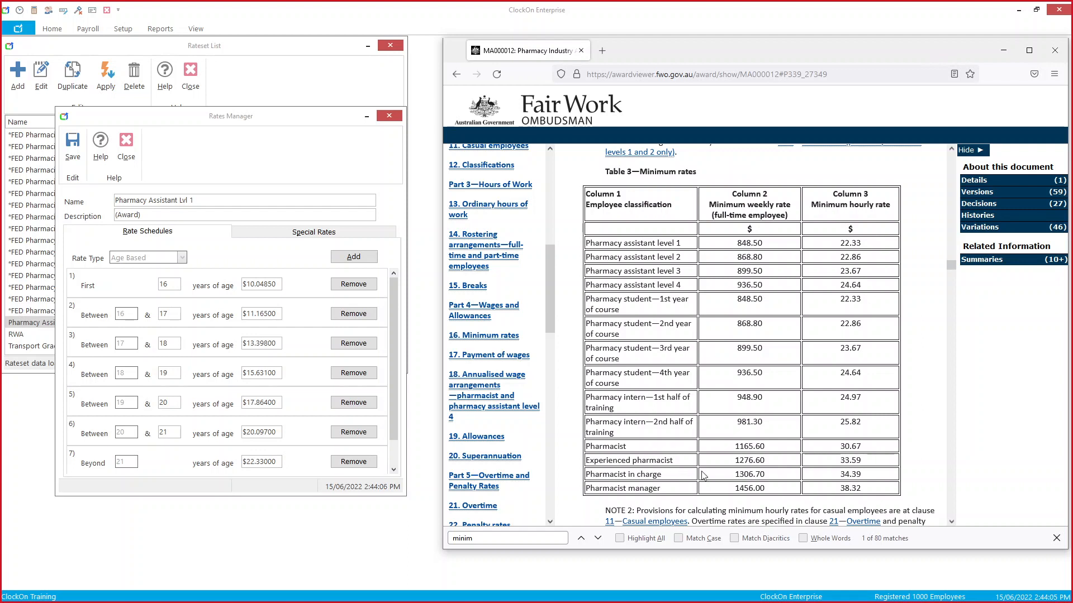
{"action": "scroll", "coordinate": [703, 475], "scroll_direction": "down", "scroll_amount": 8}
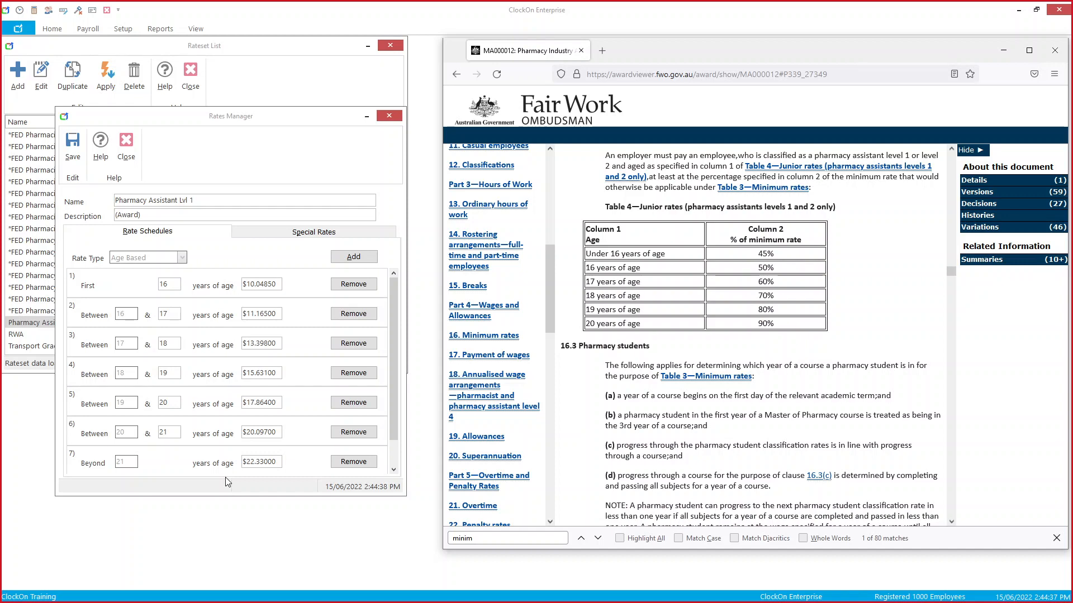
{"action": "left_click", "coordinate": [395, 116]}
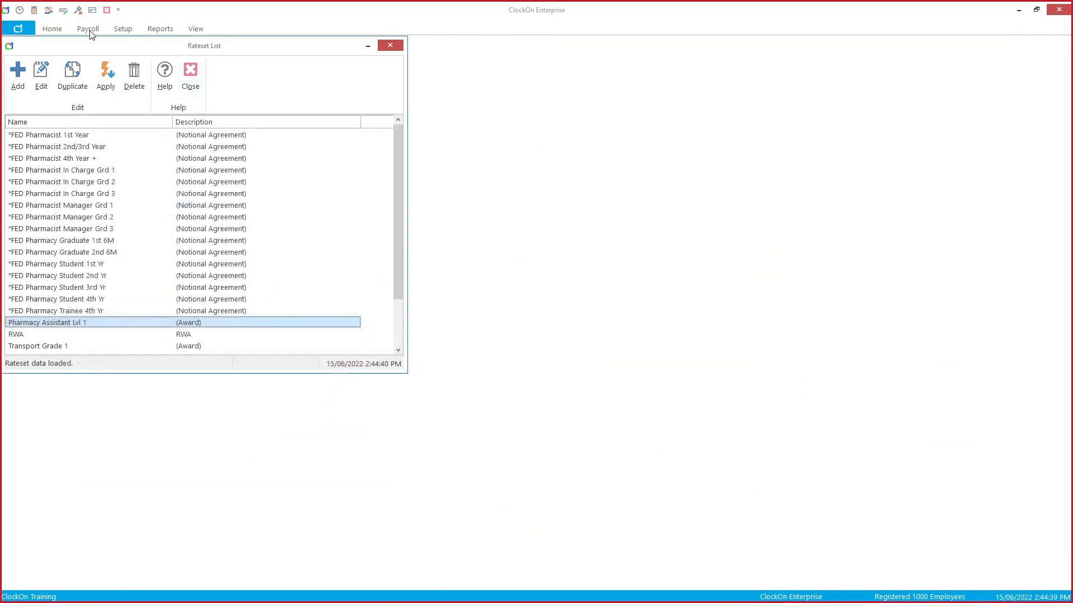
Step: Load the pharmacy student employee's pay details in Employees and make the record editable
{"action": "left_click", "coordinate": [48, 10]}
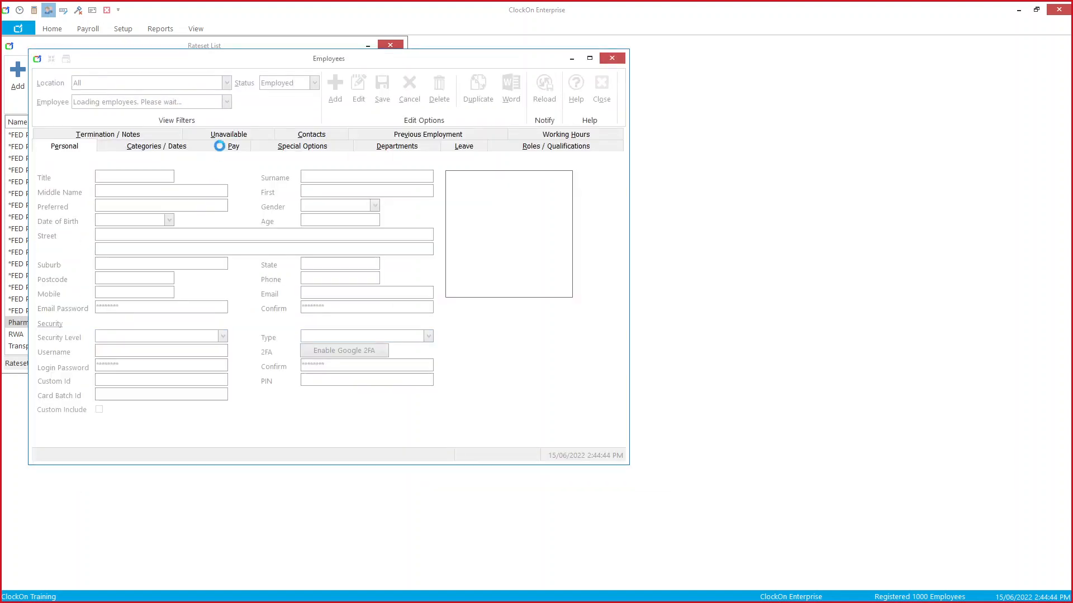
{"action": "left_click", "coordinate": [234, 145]}
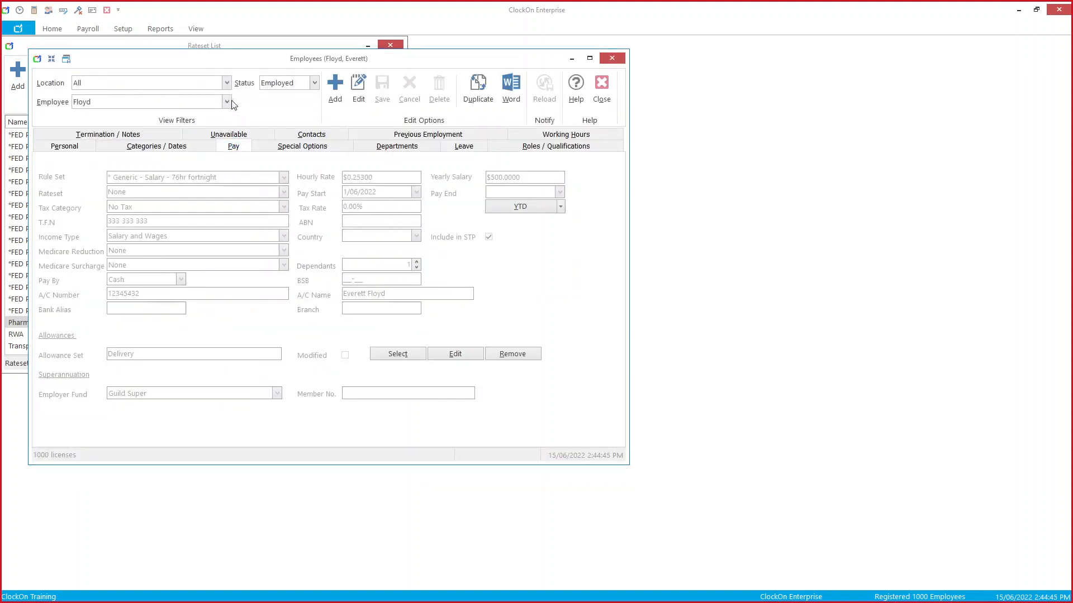
{"action": "left_click", "coordinate": [226, 102]}
{"action": "left_click", "coordinate": [227, 103]}
{"action": "left_click", "coordinate": [227, 102]}
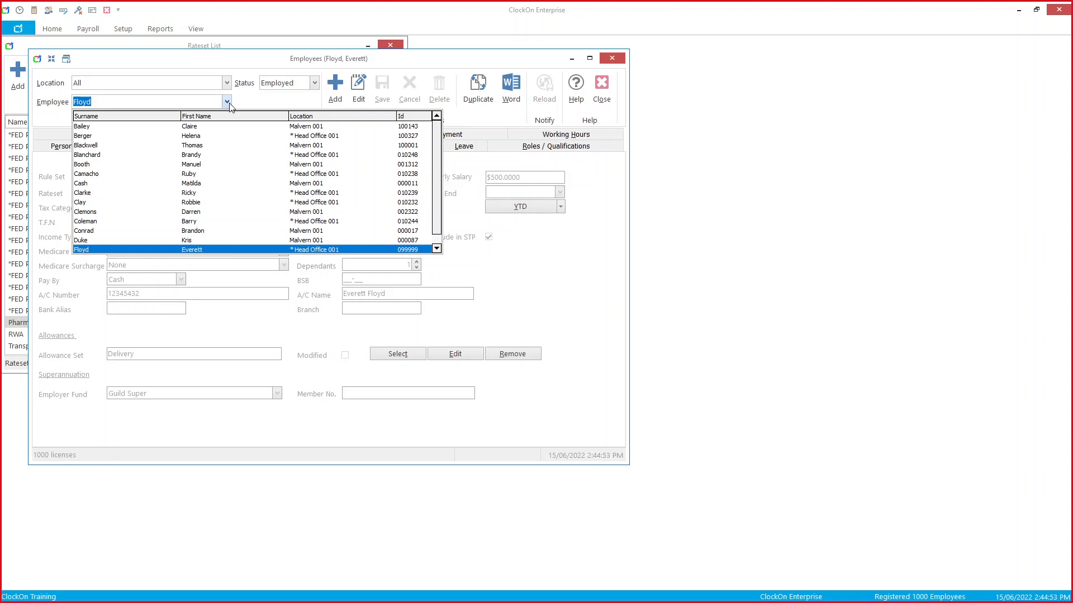
{"action": "type", "text": "Blanchard"}
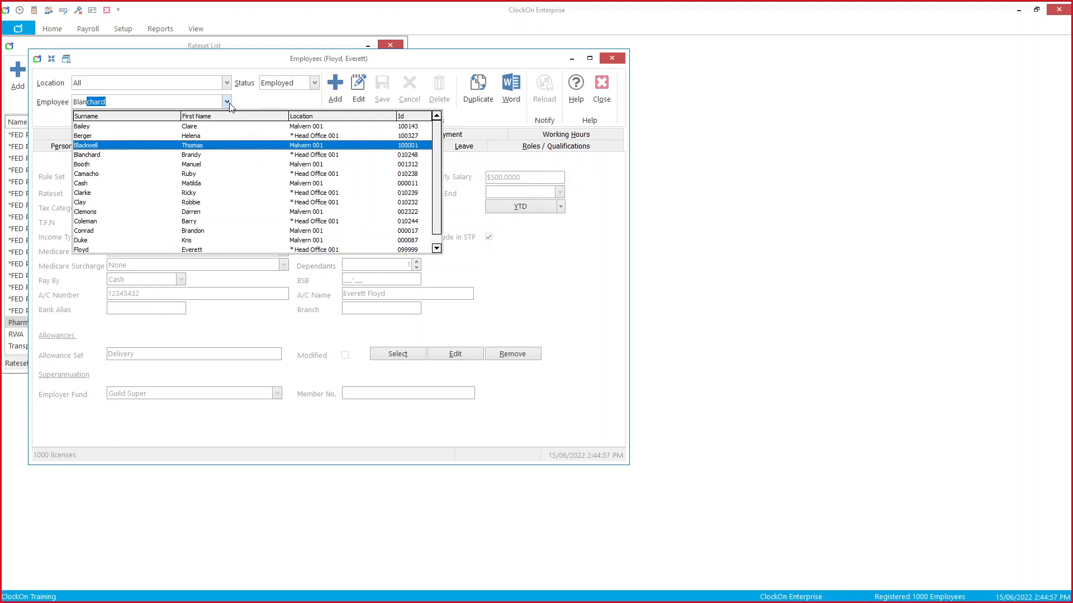
{"action": "key", "text": "Return"}
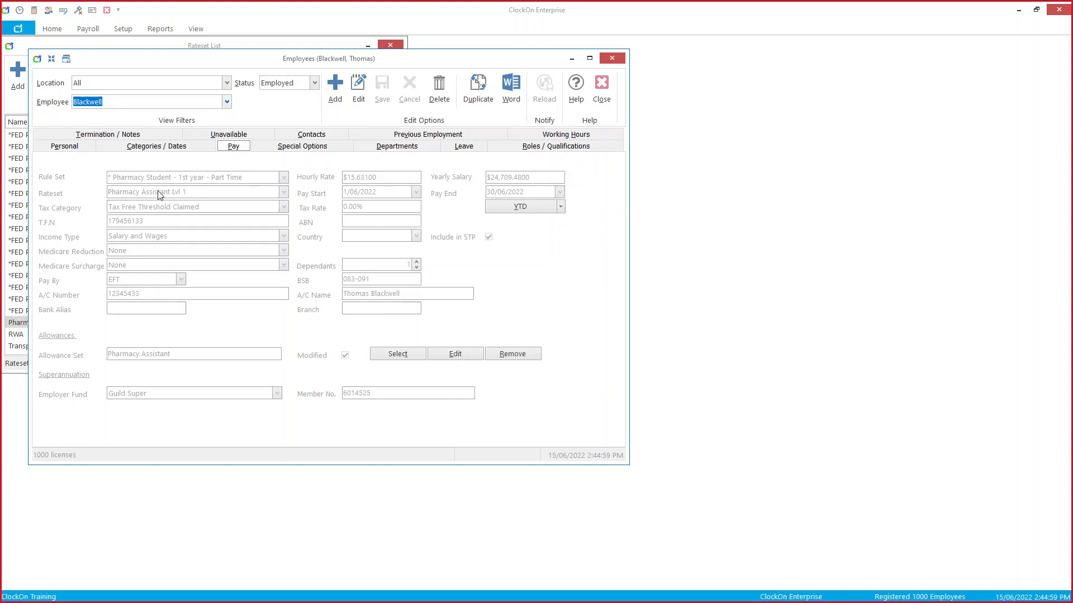
{"action": "left_click", "coordinate": [358, 90]}
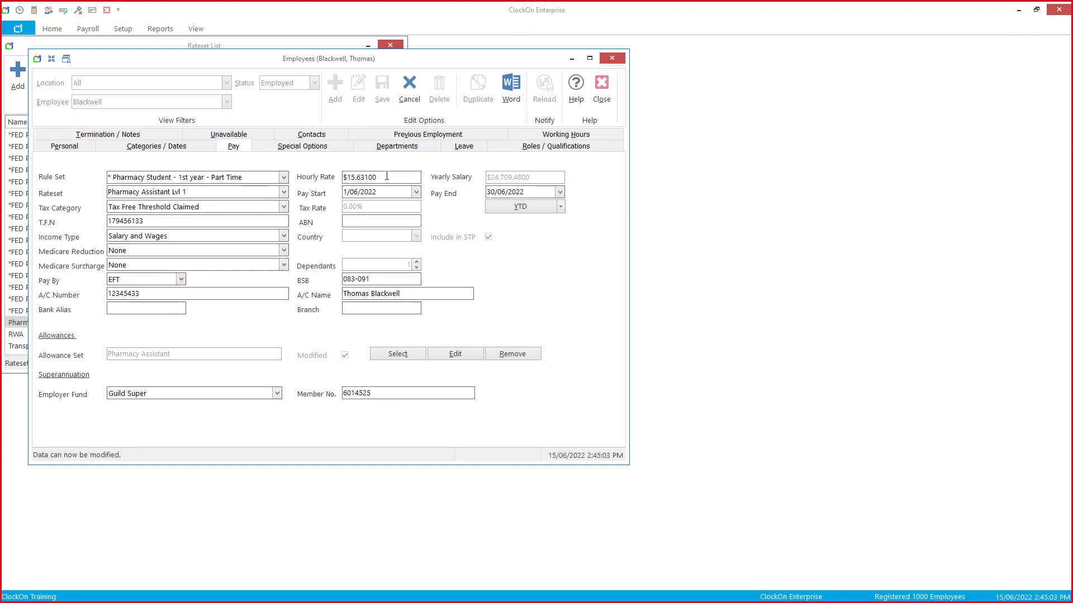
Step: Change the hourly rate to $10.00000, save it, and close the Employees window
{"action": "left_click_drag", "start_coordinate": [403, 59], "coordinate": [731, 113]}
{"action": "left_click_drag", "start_coordinate": [746, 230], "coordinate": [637, 231]}
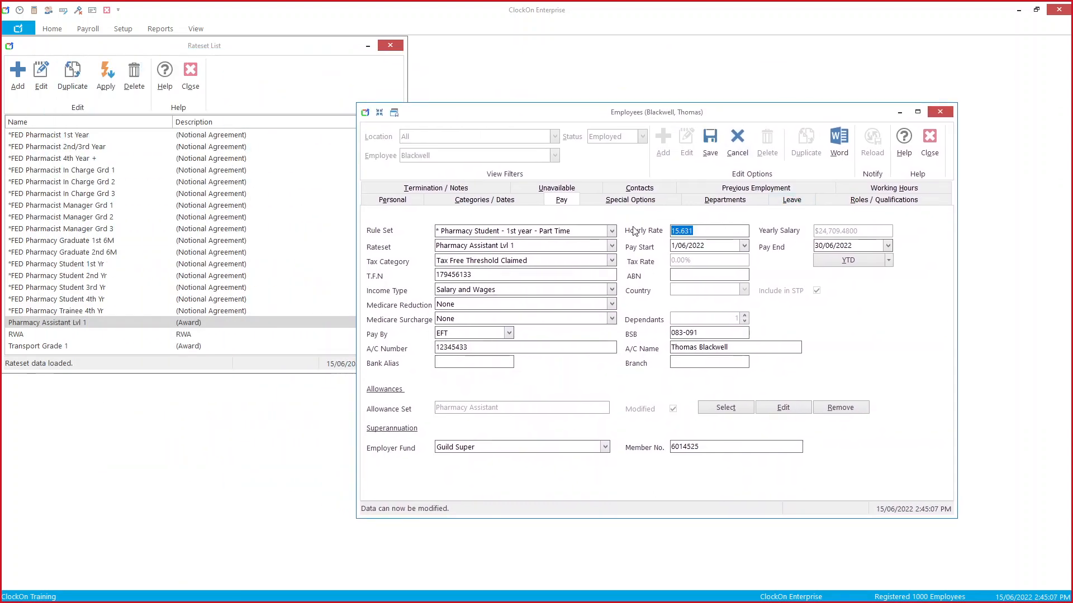
{"action": "type", "text": "10"}
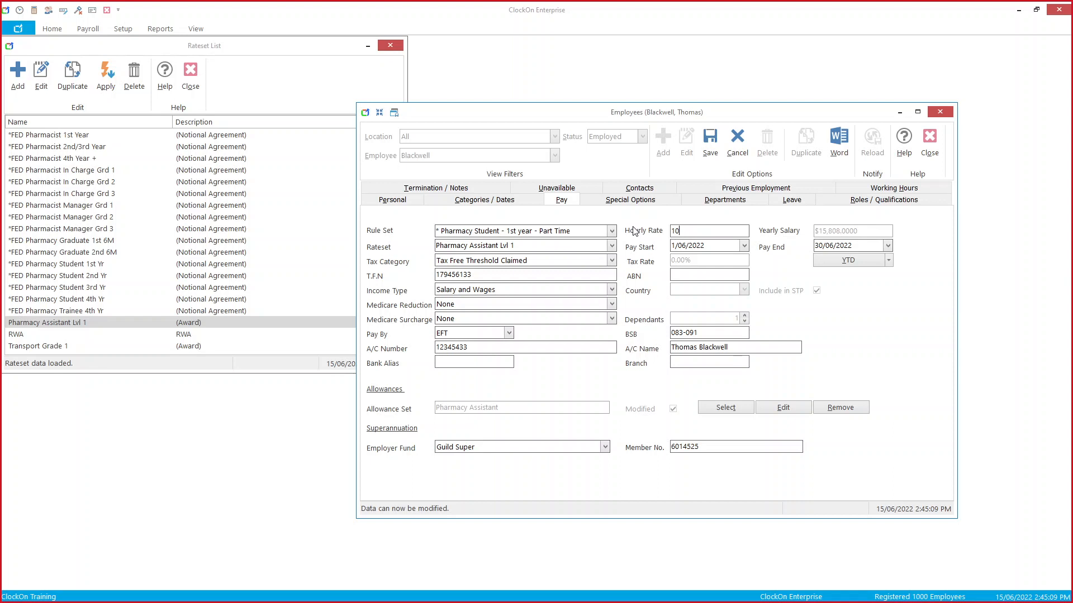
{"action": "key", "text": "Tab"}
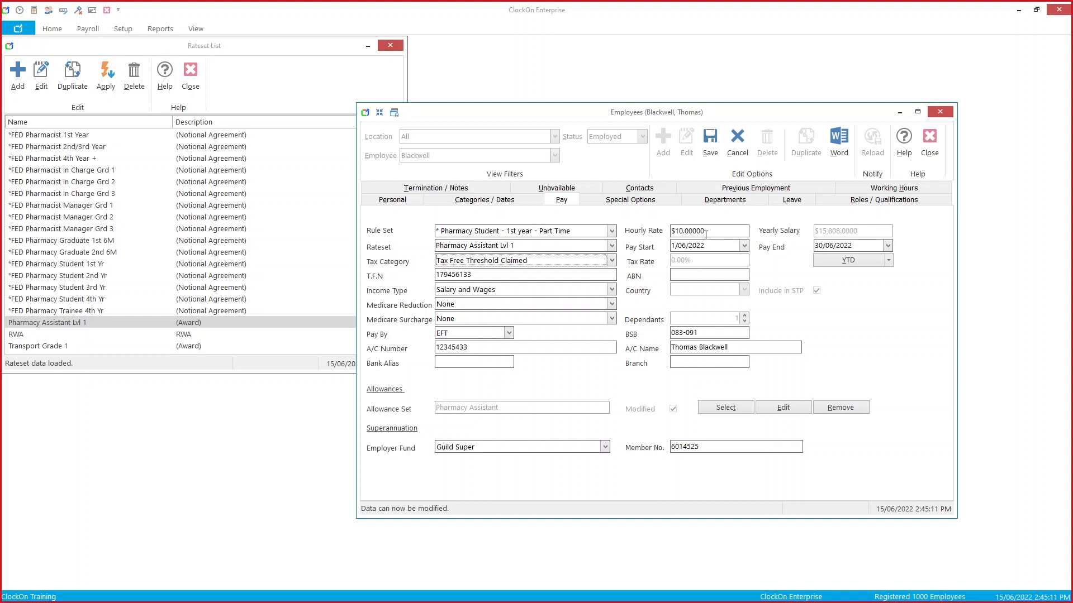
{"action": "left_click", "coordinate": [710, 142]}
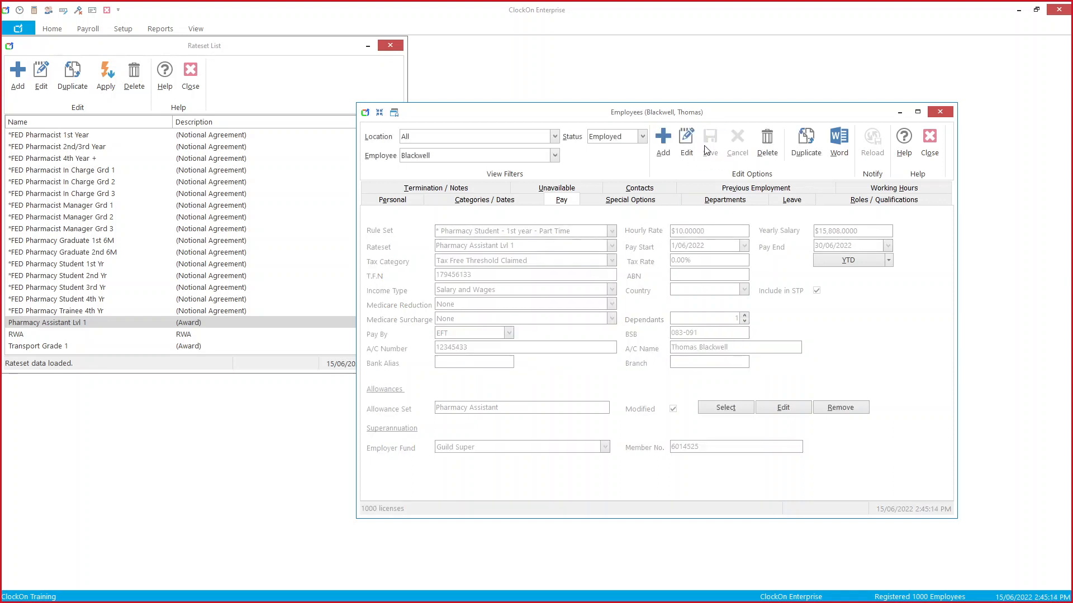
{"action": "left_click", "coordinate": [929, 141]}
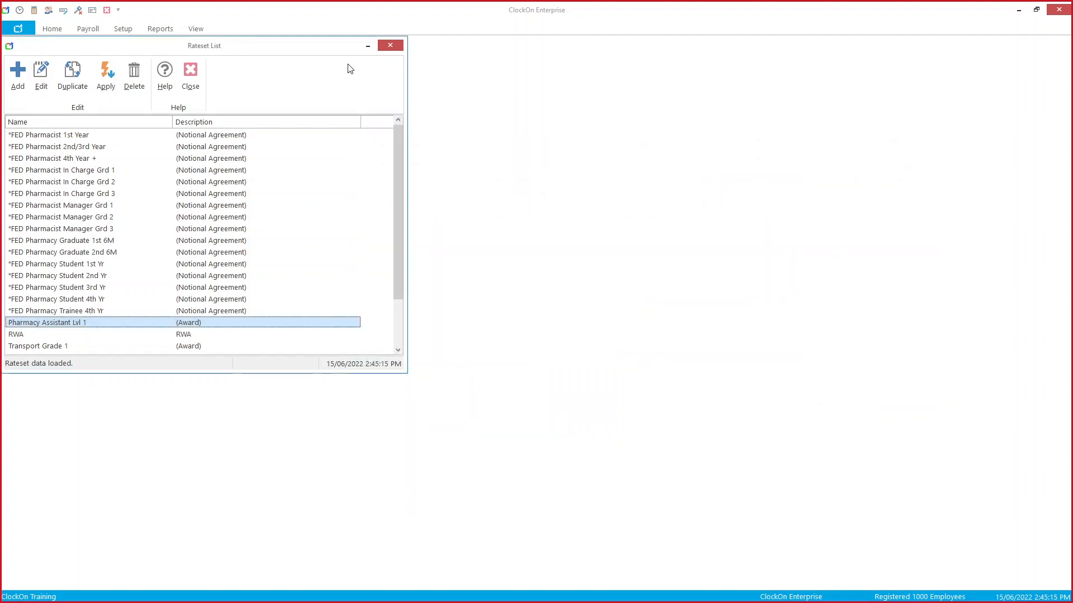
Step: Start a June 2022 payroll without including all employees and load its timesheets
{"action": "left_click", "coordinate": [390, 45]}
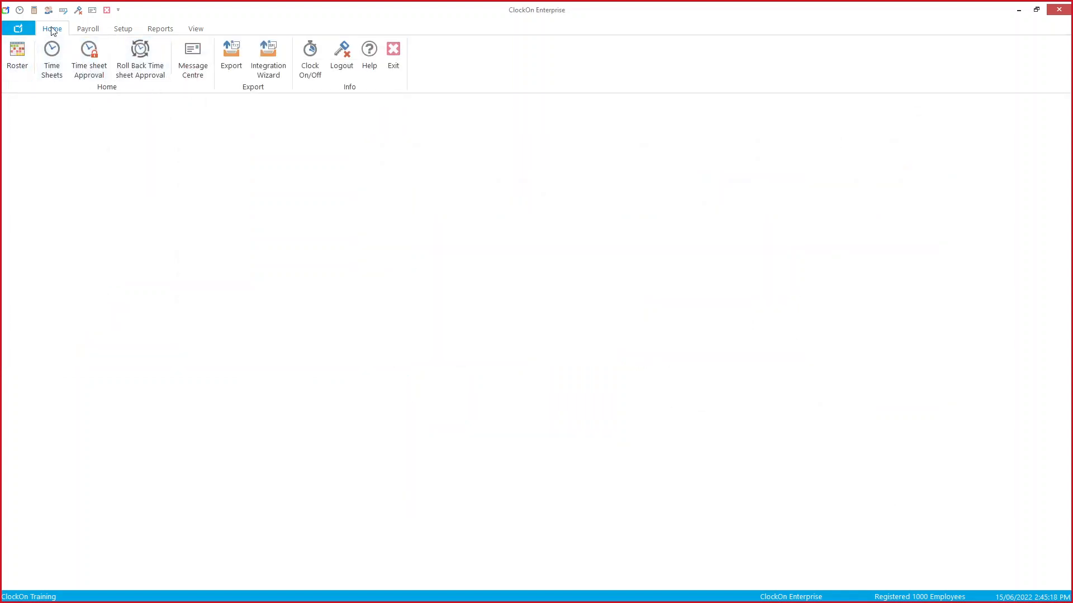
{"action": "left_click", "coordinate": [89, 29]}
{"action": "left_click", "coordinate": [17, 53]}
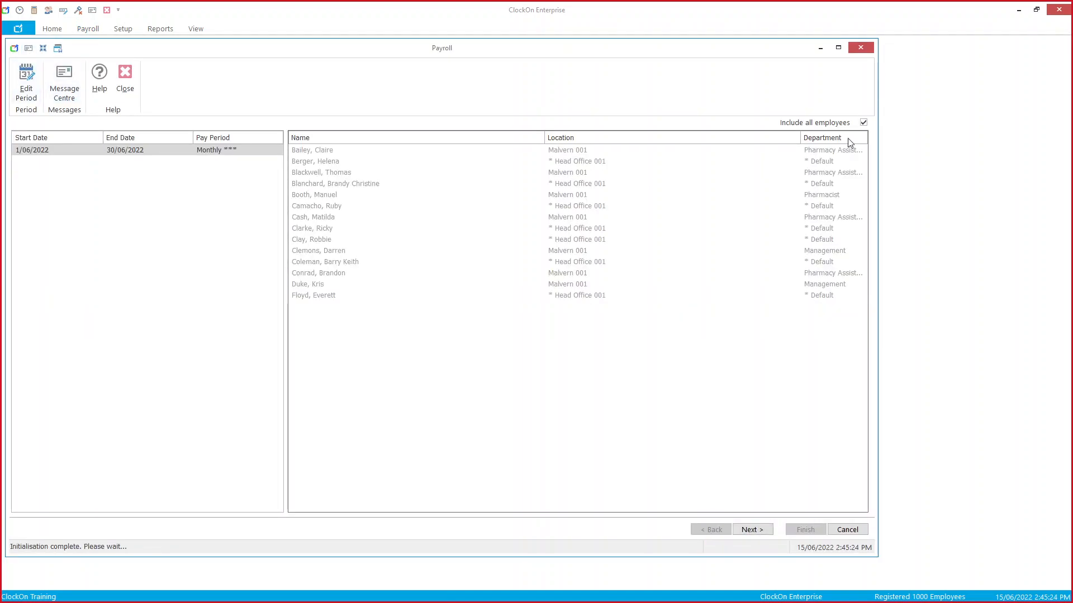
{"action": "left_click", "coordinate": [842, 123]}
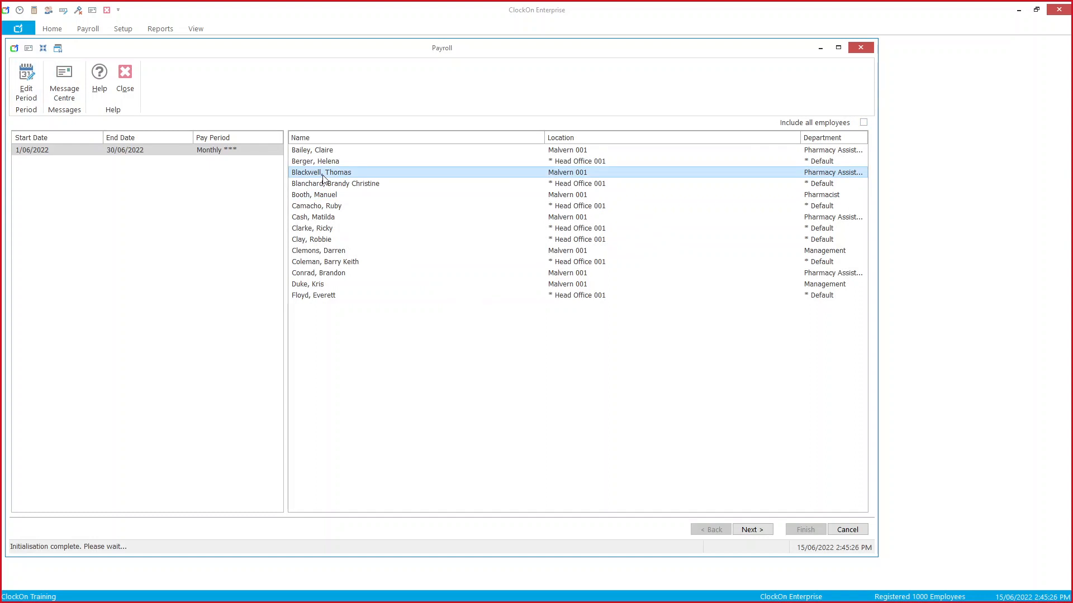
{"action": "left_click", "coordinate": [438, 260]}
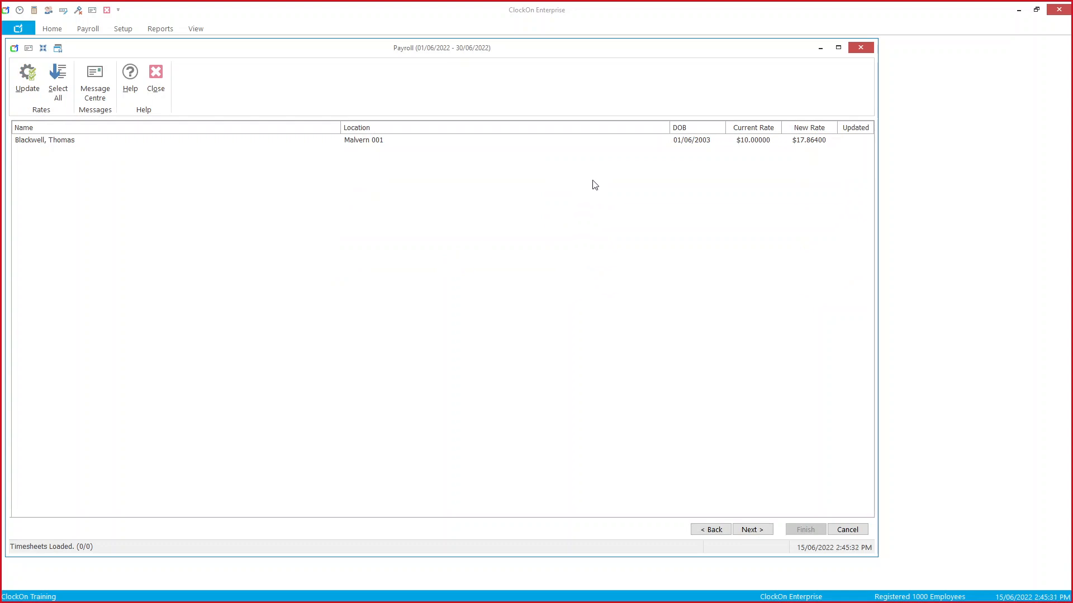
Step: Select the employee's rate row for the $17.86400 update, then cancel the payroll
{"action": "left_click", "coordinate": [751, 144]}
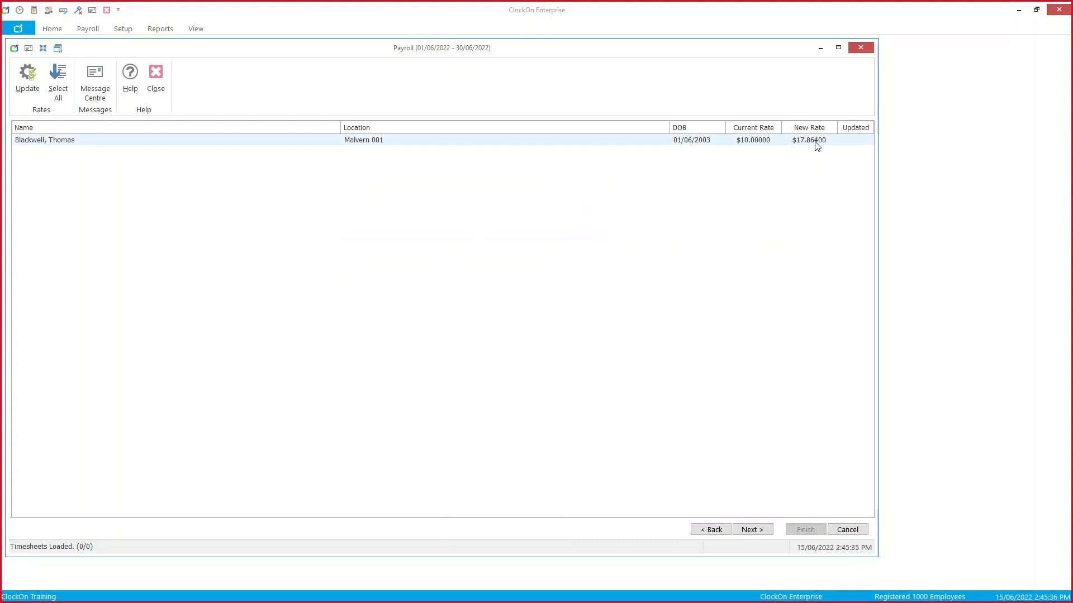
{"action": "left_click", "coordinate": [263, 144]}
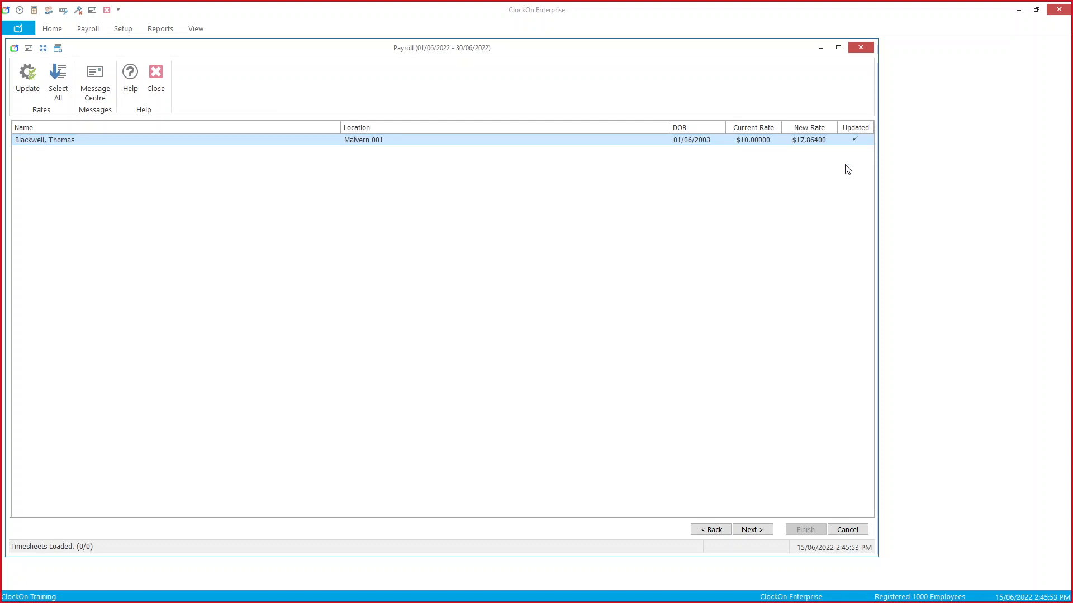
{"action": "left_click", "coordinate": [839, 529]}
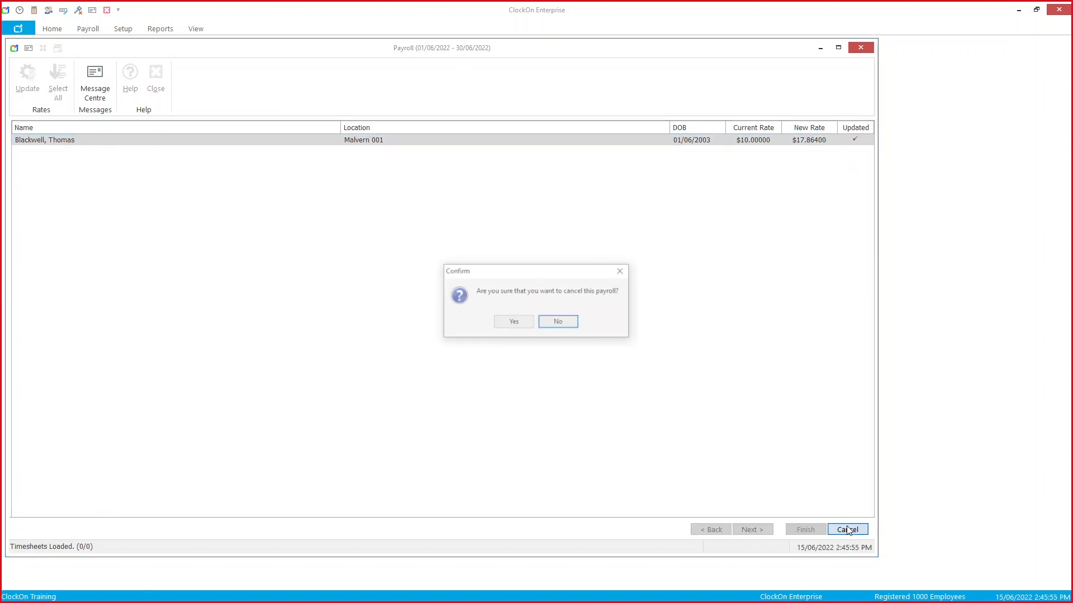
{"action": "left_click", "coordinate": [522, 326]}
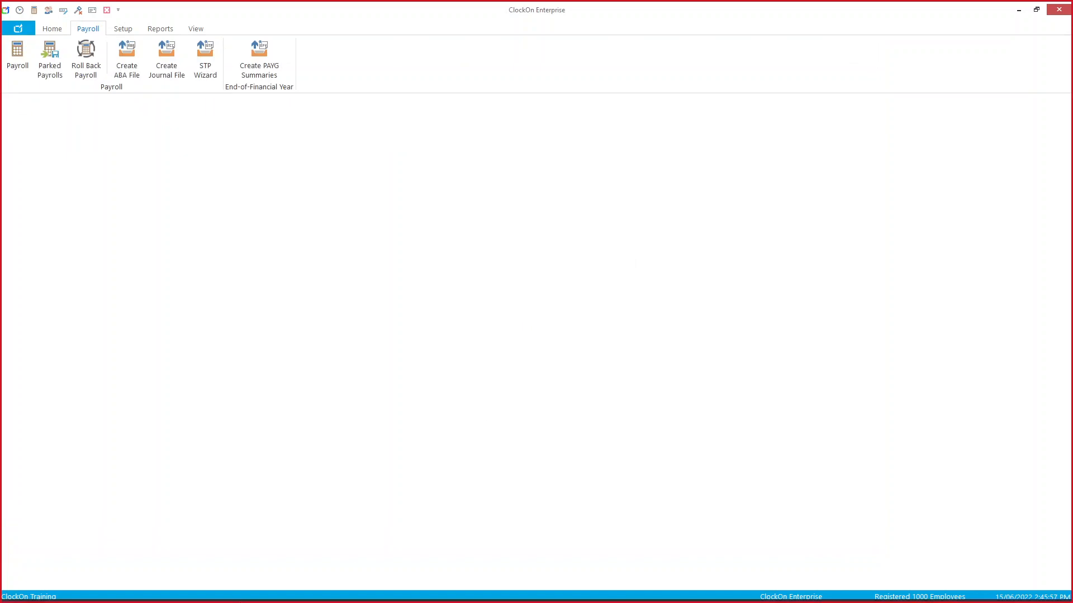
Step: Jump to Part 5 Overtime and Penalty Rates and view Table 5 overtime rates, then return to ClockOn
{"action": "left_click", "coordinate": [258, 593]}
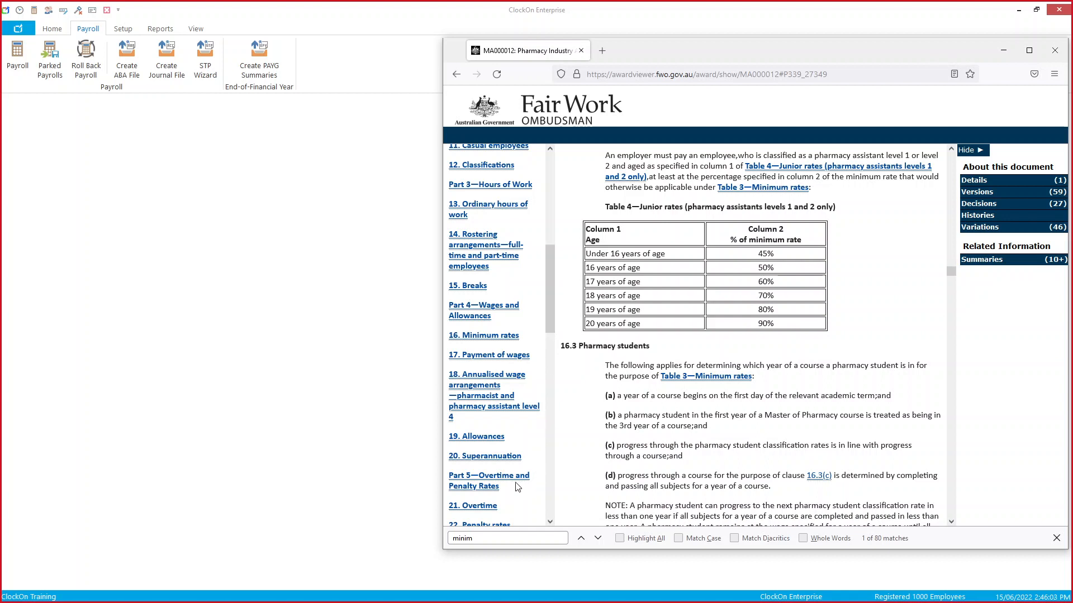
{"action": "left_click_drag", "start_coordinate": [507, 540], "coordinate": [443, 539]}
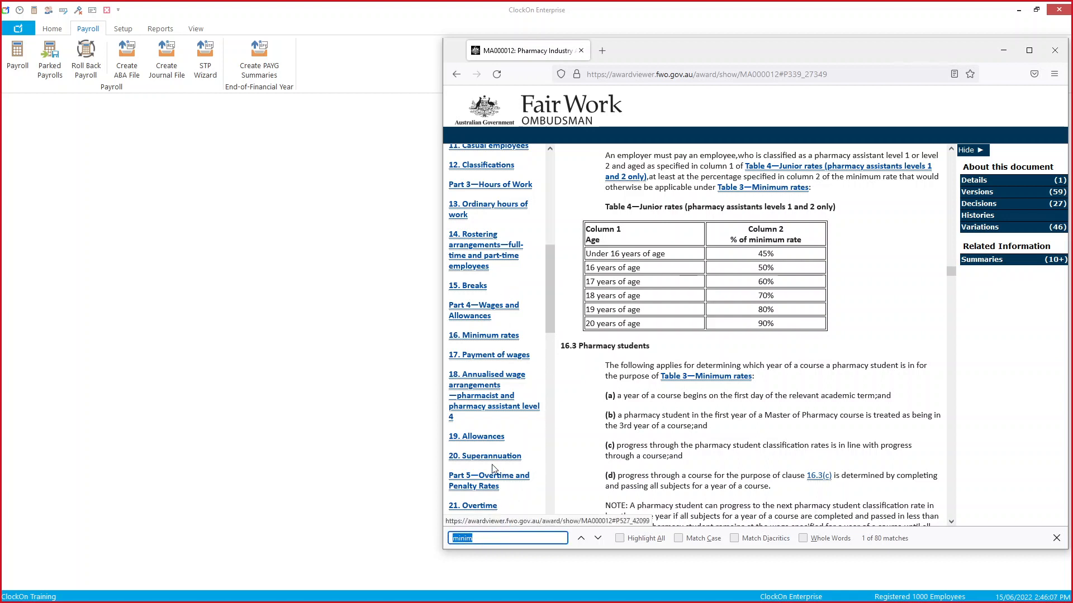
{"action": "left_click", "coordinate": [490, 486]}
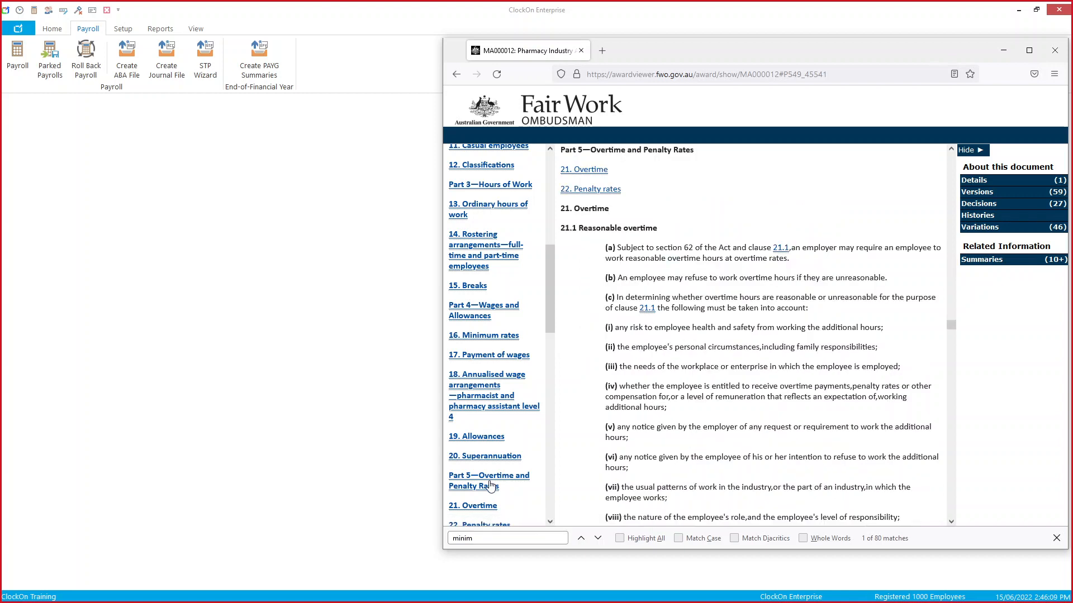
{"action": "scroll", "coordinate": [655, 367], "scroll_direction": "down", "scroll_amount": 1}
{"action": "scroll", "coordinate": [655, 367], "scroll_direction": "down", "scroll_amount": 15}
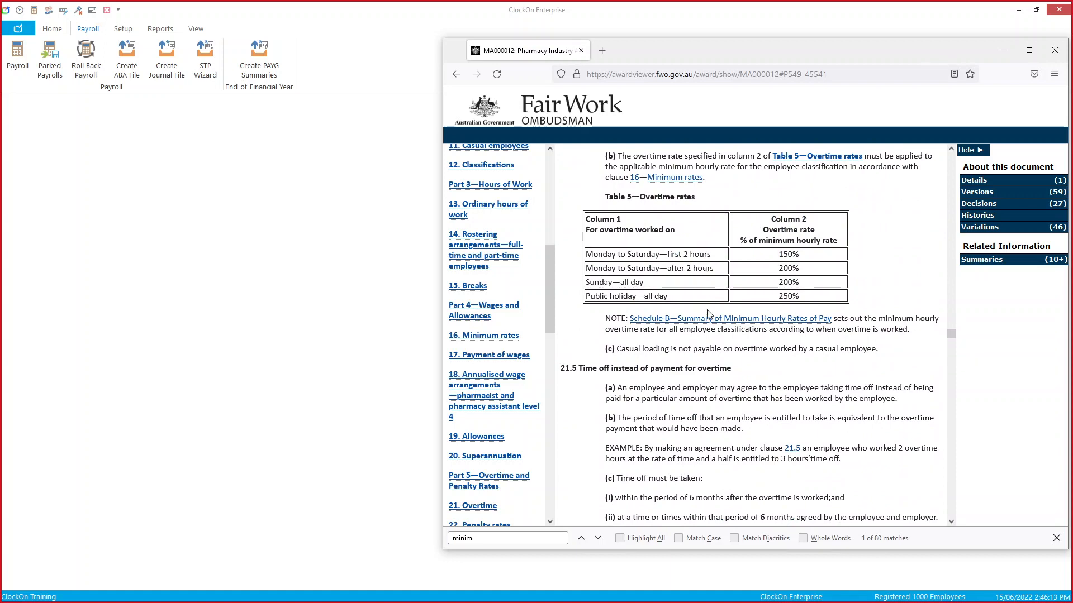
{"action": "scroll", "coordinate": [708, 363], "scroll_direction": "down", "scroll_amount": 2}
{"action": "scroll", "coordinate": [709, 363], "scroll_direction": "down", "scroll_amount": 5}
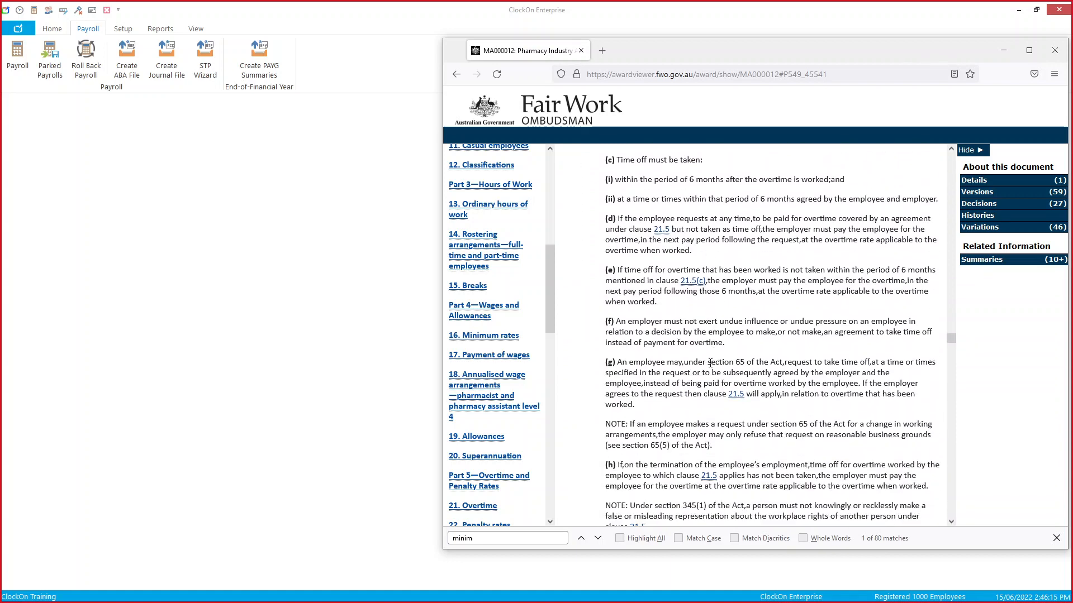
{"action": "scroll", "coordinate": [710, 362], "scroll_direction": "up", "scroll_amount": 6}
{"action": "scroll", "coordinate": [710, 361], "scroll_direction": "up", "scroll_amount": 2}
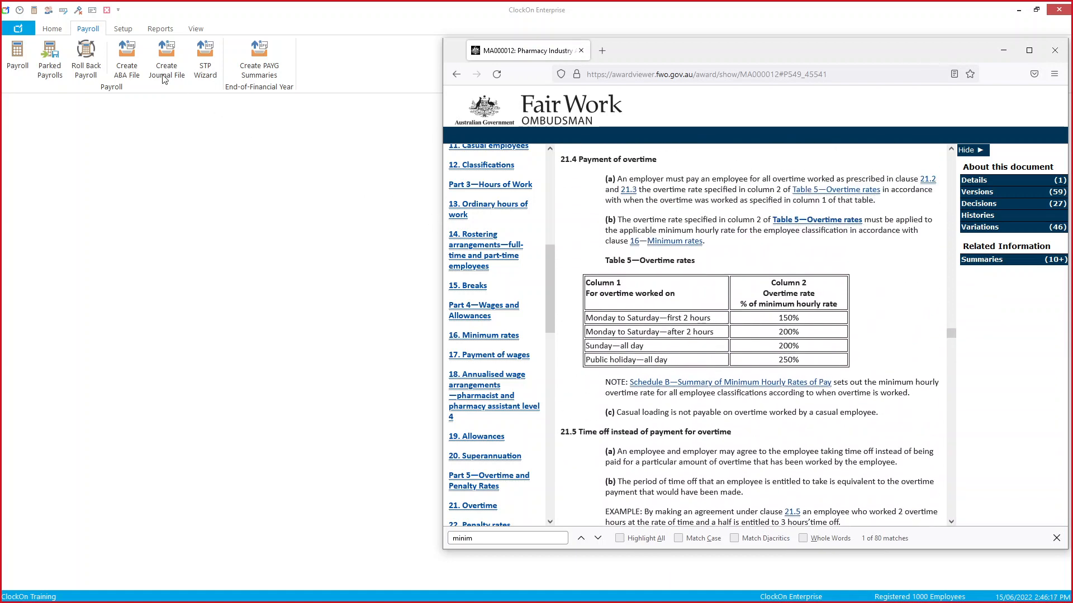
{"action": "left_click", "coordinate": [122, 31]}
{"action": "left_click", "coordinate": [122, 29]}
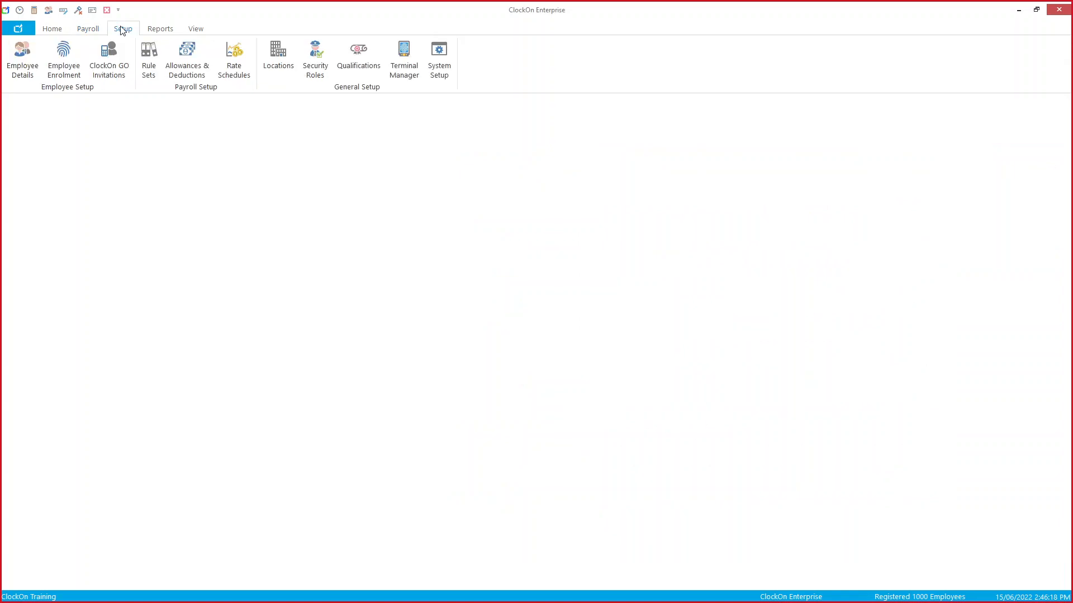
{"action": "left_click", "coordinate": [148, 56]}
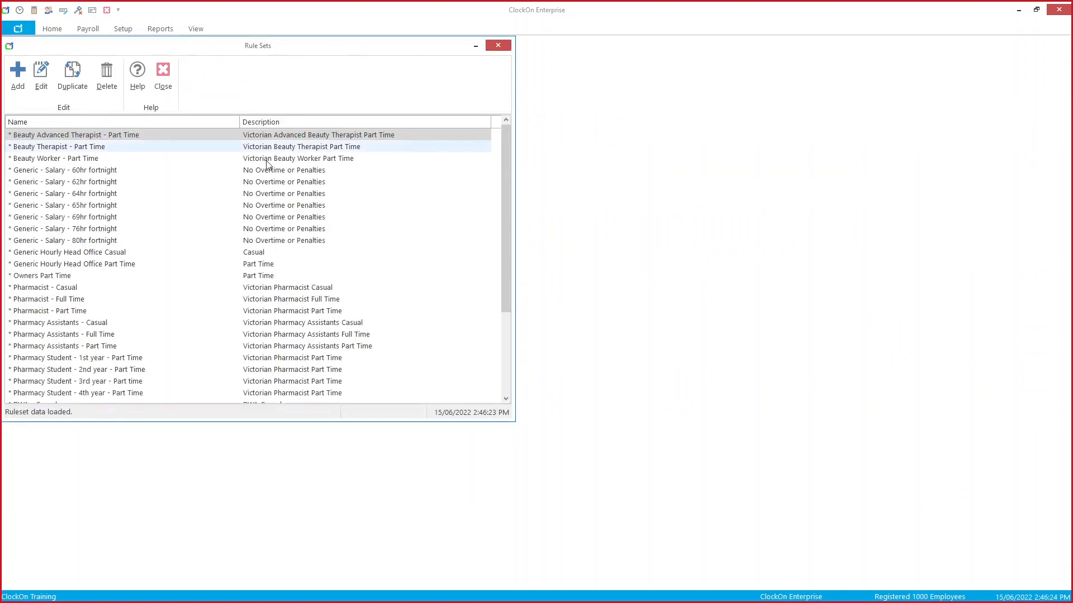
{"action": "double_click", "coordinate": [122, 347]}
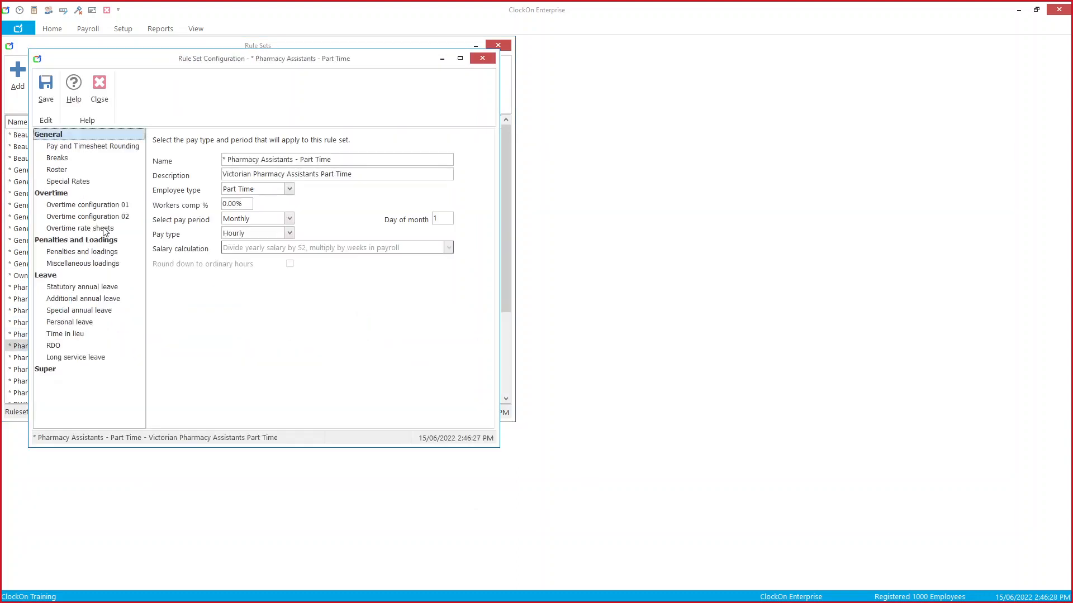
{"action": "left_click", "coordinate": [104, 231]}
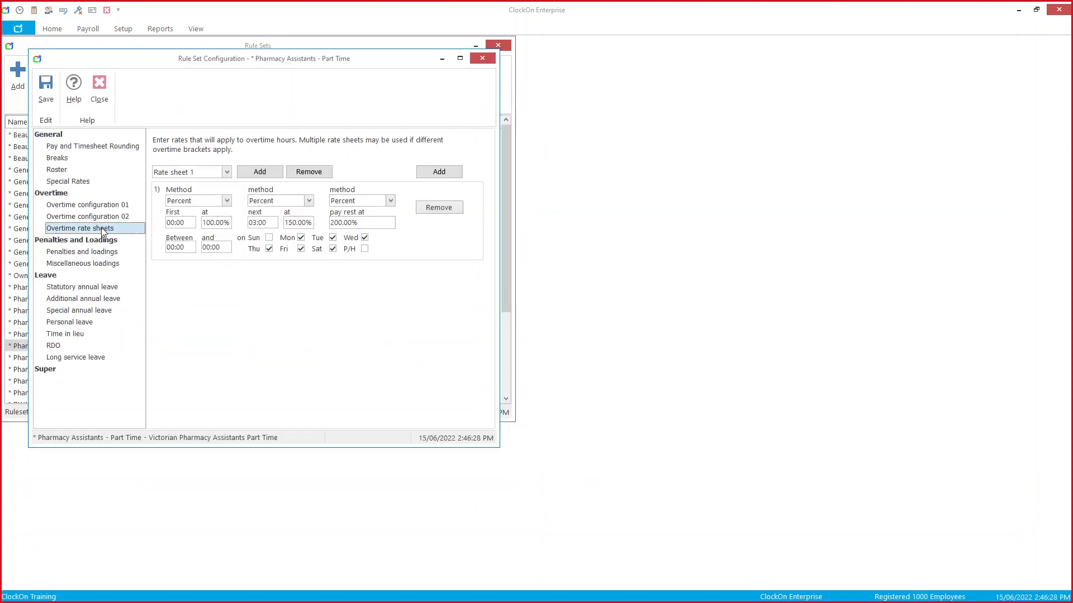
{"action": "left_click", "coordinate": [100, 256]}
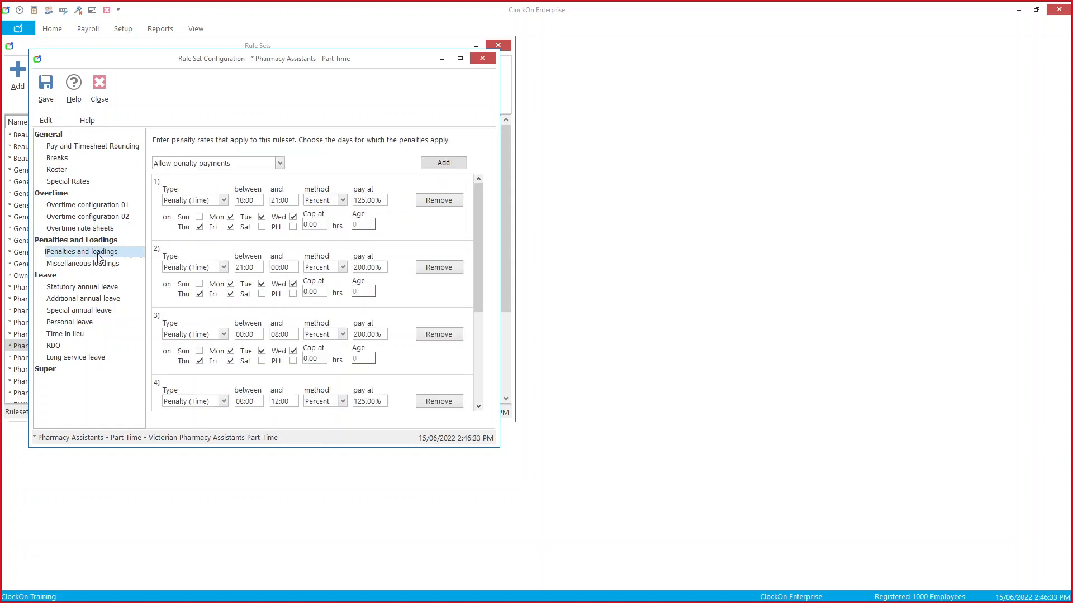
{"action": "left_click", "coordinate": [483, 61]}
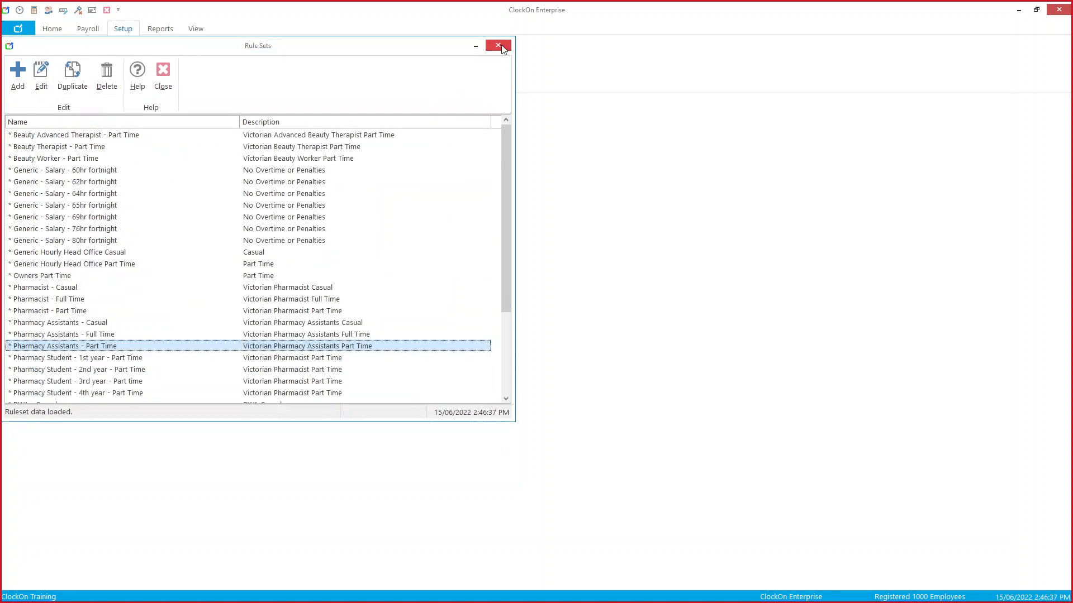
{"action": "left_click", "coordinate": [502, 46]}
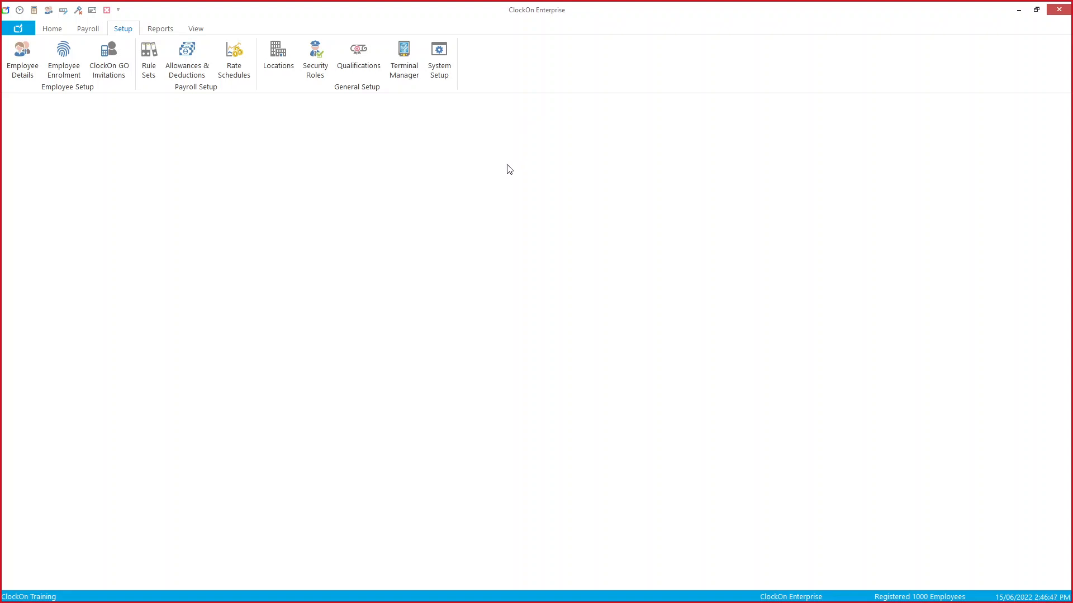
Step: Open the first employee's pay details and review their Delivery allowance rules
{"action": "left_click", "coordinate": [23, 68]}
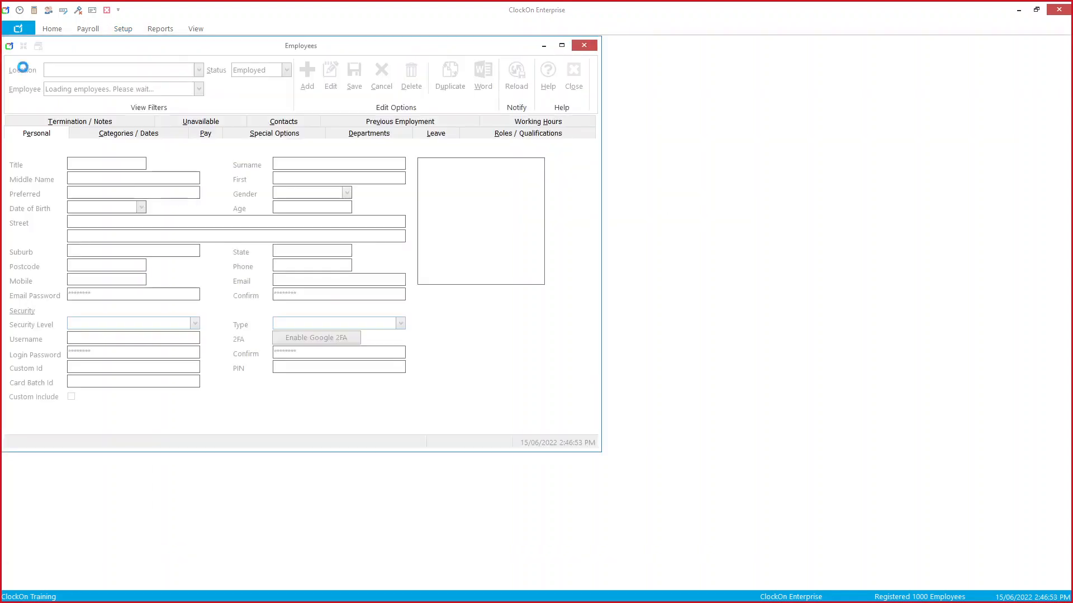
{"action": "left_click", "coordinate": [215, 137]}
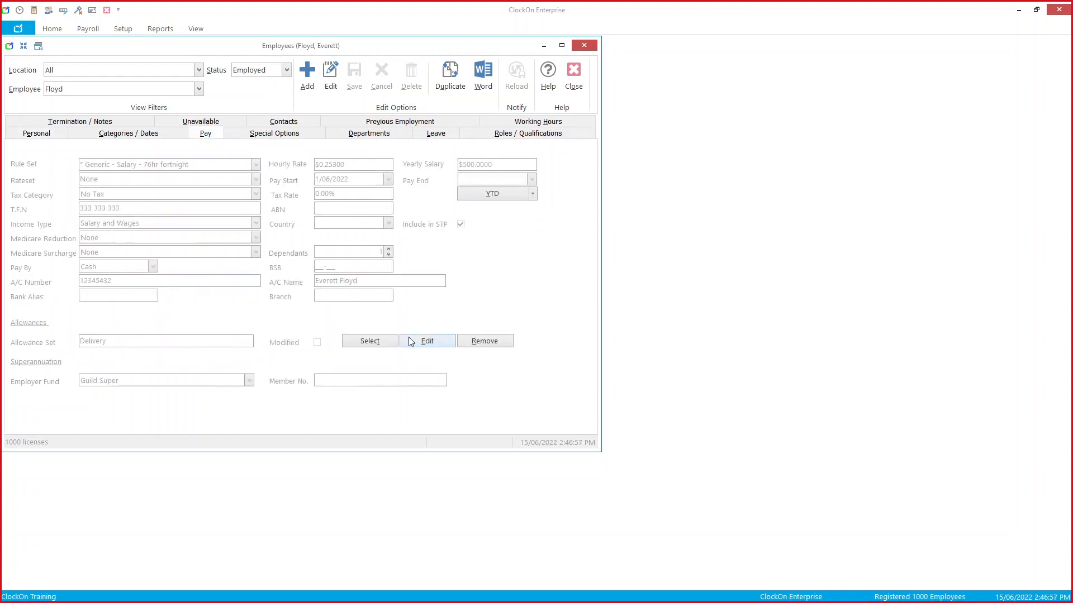
{"action": "left_click", "coordinate": [424, 342]}
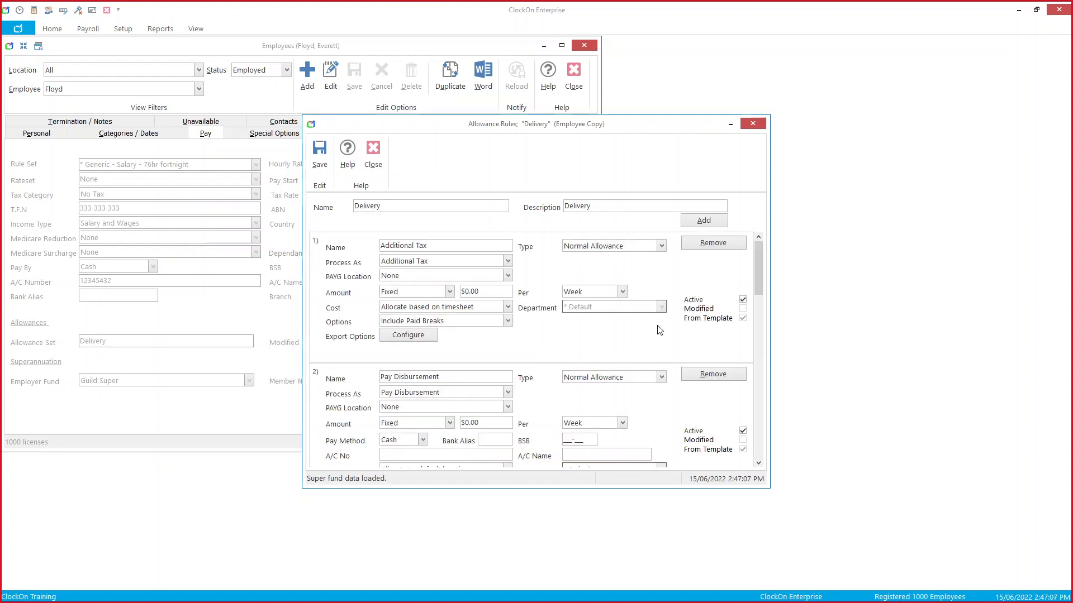
{"action": "left_click_drag", "start_coordinate": [759, 282], "coordinate": [758, 351]}
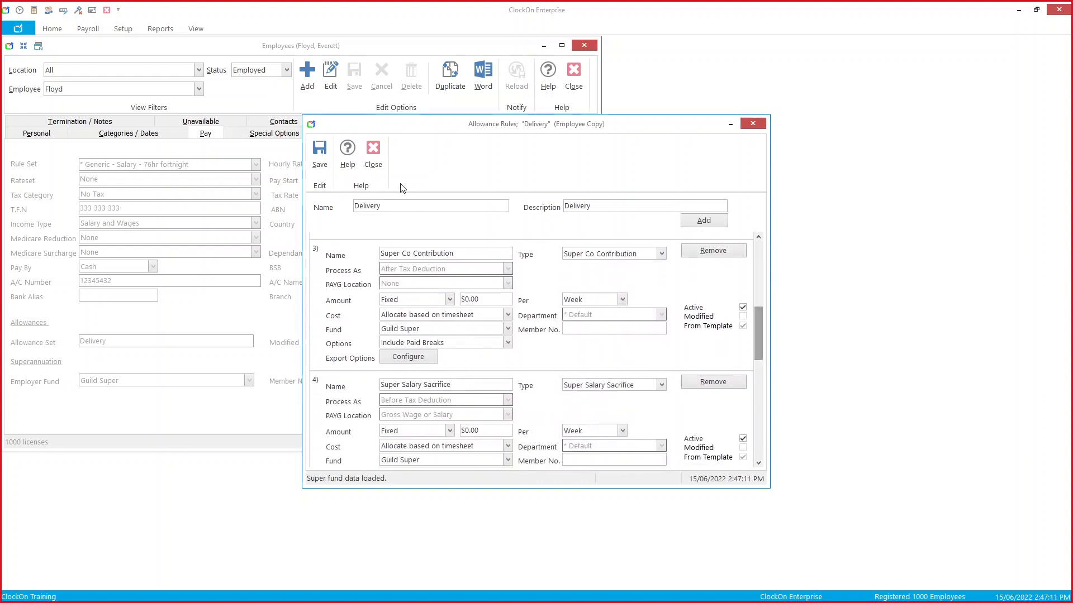
{"action": "left_click", "coordinate": [375, 158]}
Step: Load another employee and review their allowance rules
{"action": "left_click", "coordinate": [198, 90]}
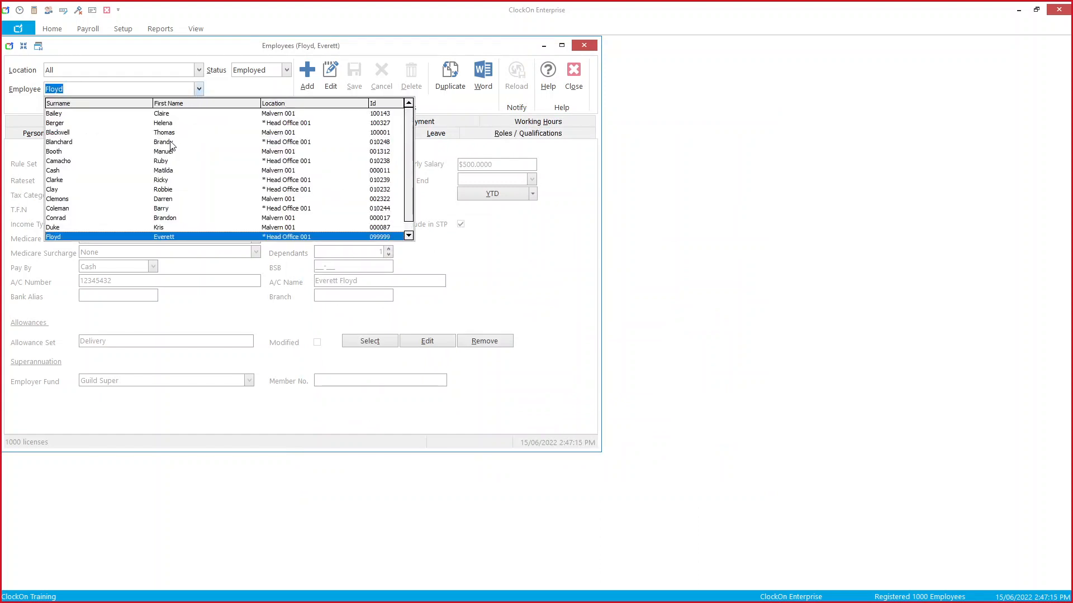
{"action": "left_click", "coordinate": [170, 143]}
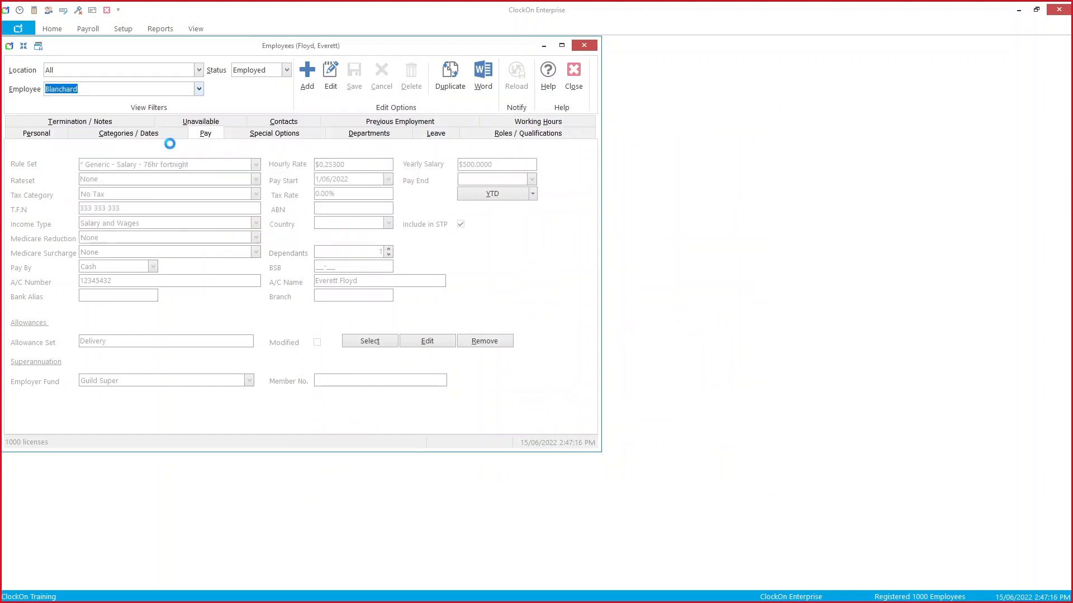
{"action": "left_click", "coordinate": [435, 343]}
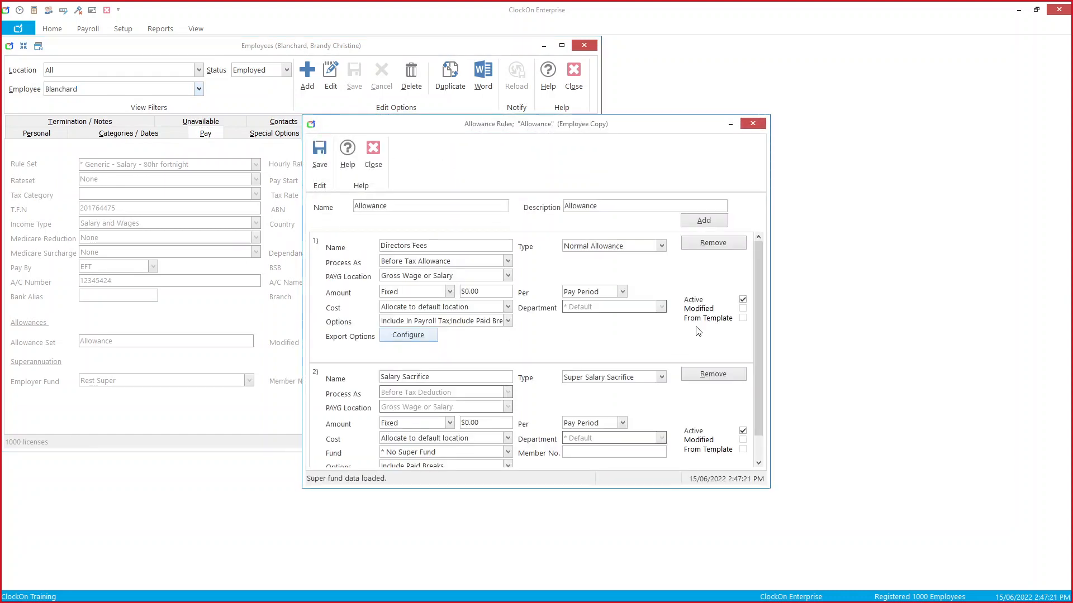
{"action": "scroll", "coordinate": [755, 316], "scroll_direction": "down", "scroll_amount": 1}
{"action": "left_click", "coordinate": [373, 154]}
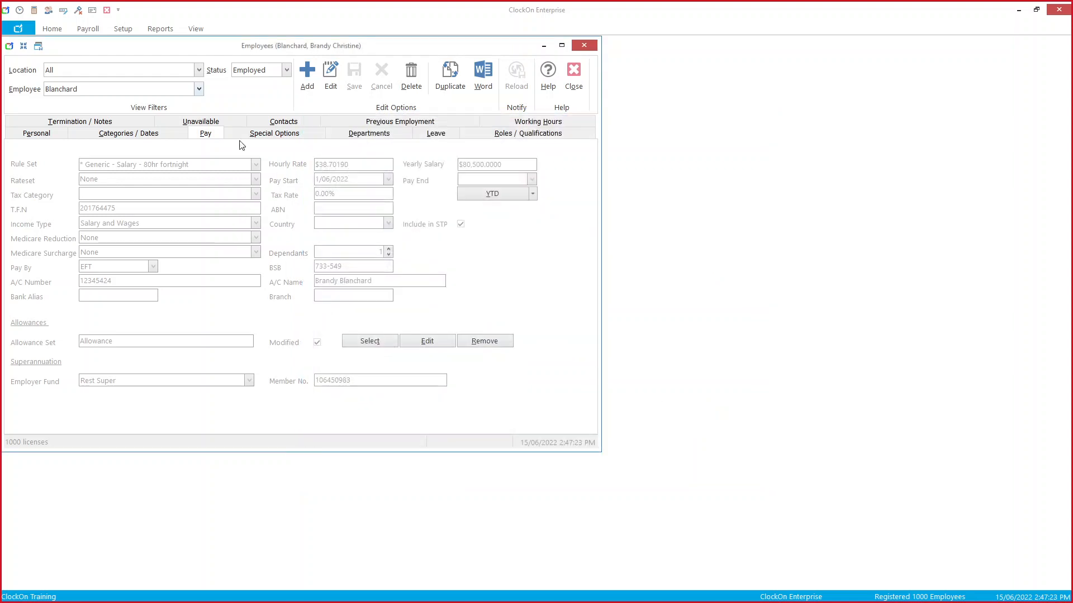
Step: Review a third employee's Pharmacist allowance rules, then load the next employee's pay details
{"action": "left_click", "coordinate": [198, 89]}
{"action": "left_click", "coordinate": [179, 151]}
{"action": "left_click", "coordinate": [434, 342]}
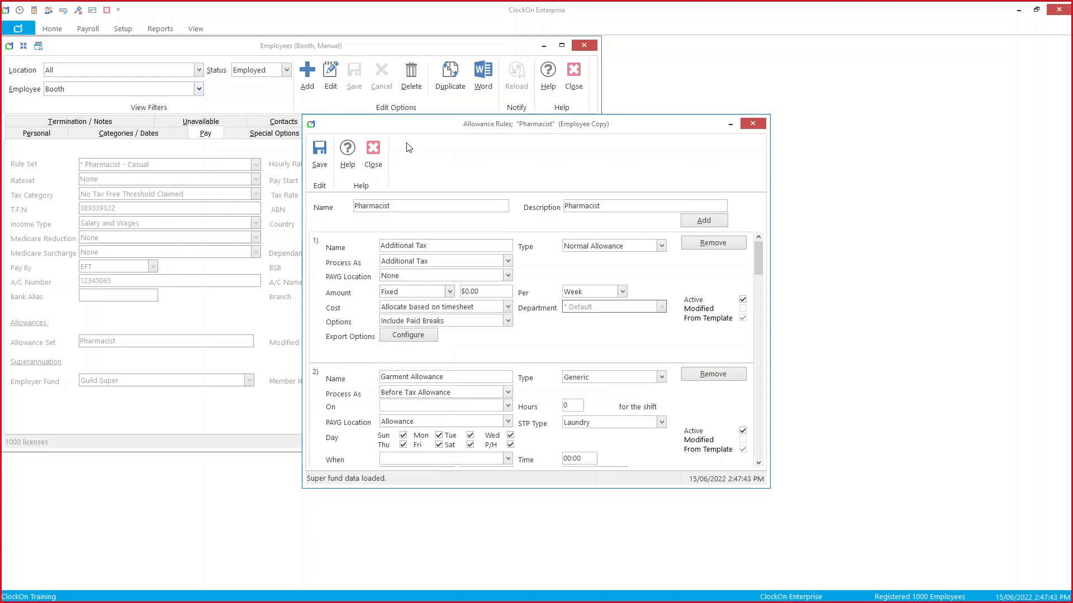
{"action": "left_click", "coordinate": [373, 148]}
{"action": "left_click", "coordinate": [199, 90]}
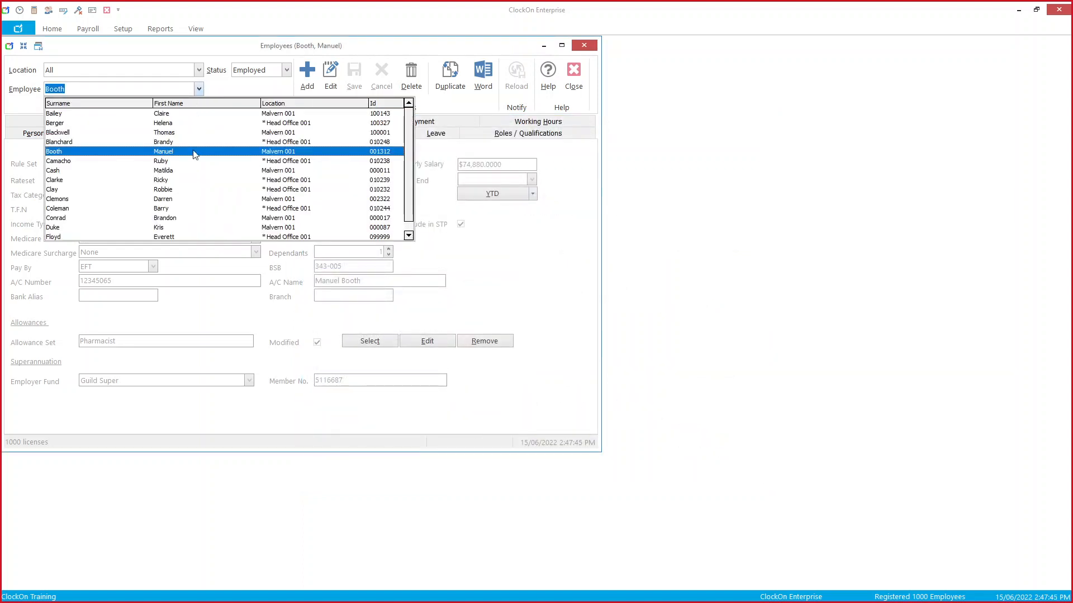
{"action": "left_click", "coordinate": [189, 161]}
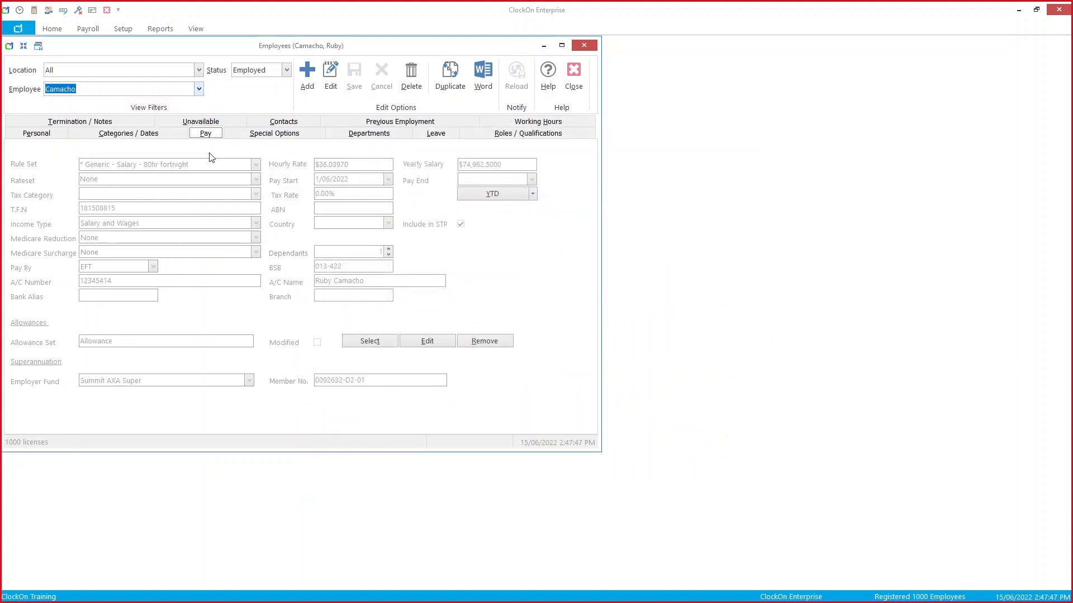
Step: Add a Bonus allowance rule with PAYG location Allowance and STP type Bonus and Commissions
{"action": "left_click", "coordinate": [447, 348]}
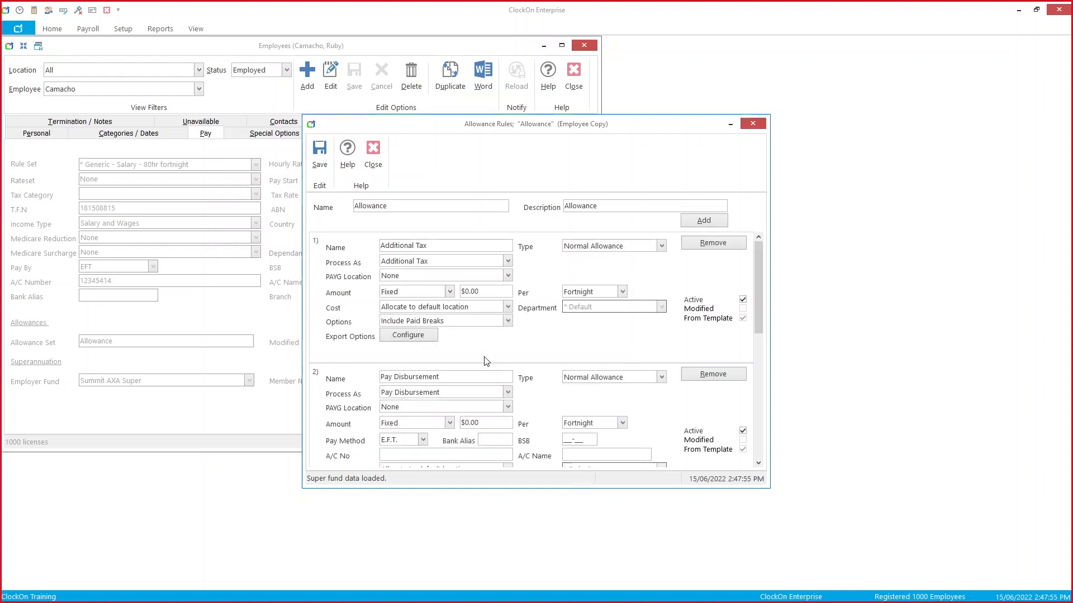
{"action": "left_click_drag", "start_coordinate": [758, 311], "coordinate": [785, 238]}
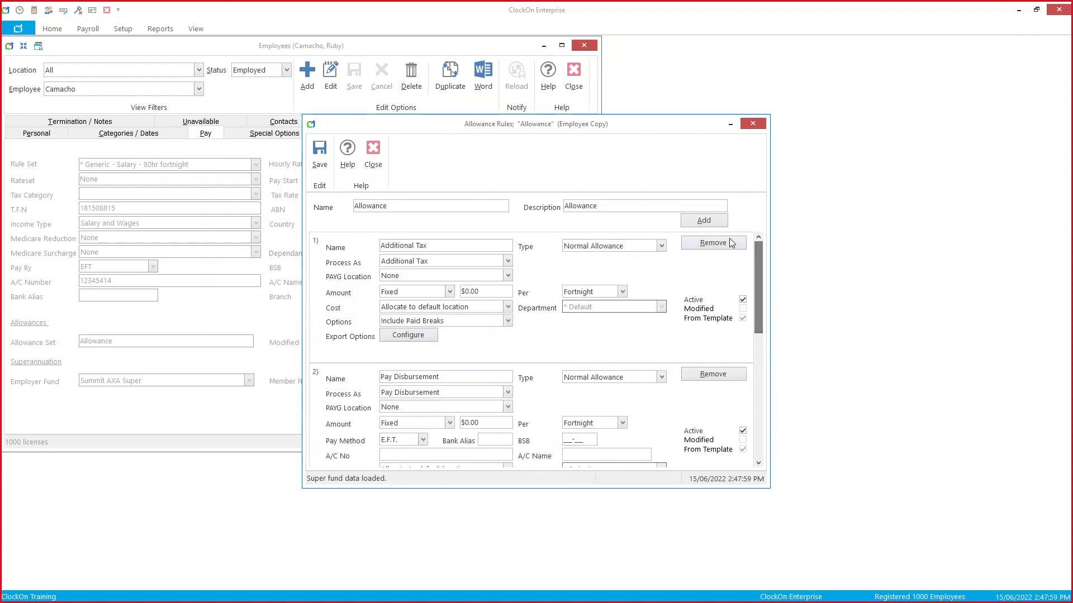
{"action": "left_click", "coordinate": [720, 218]}
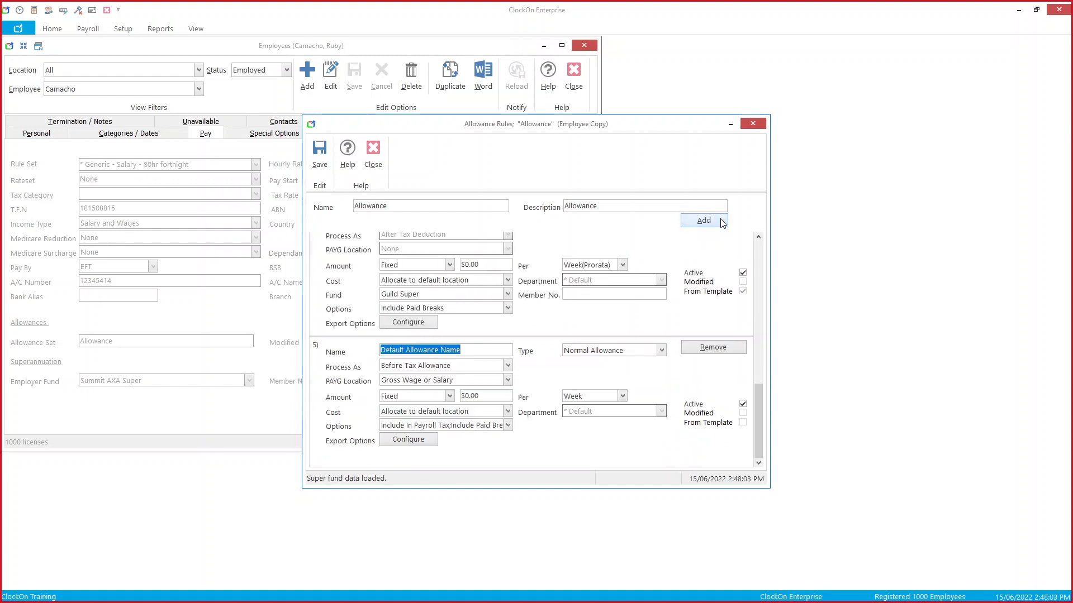
{"action": "type", "text": "Ba"}
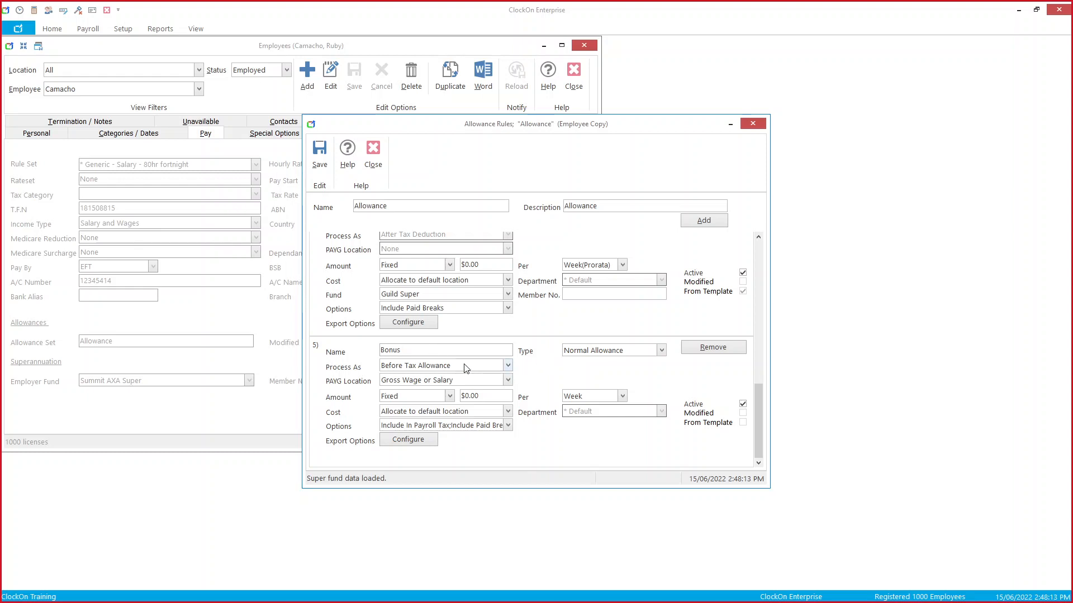
{"action": "left_click", "coordinate": [508, 381]}
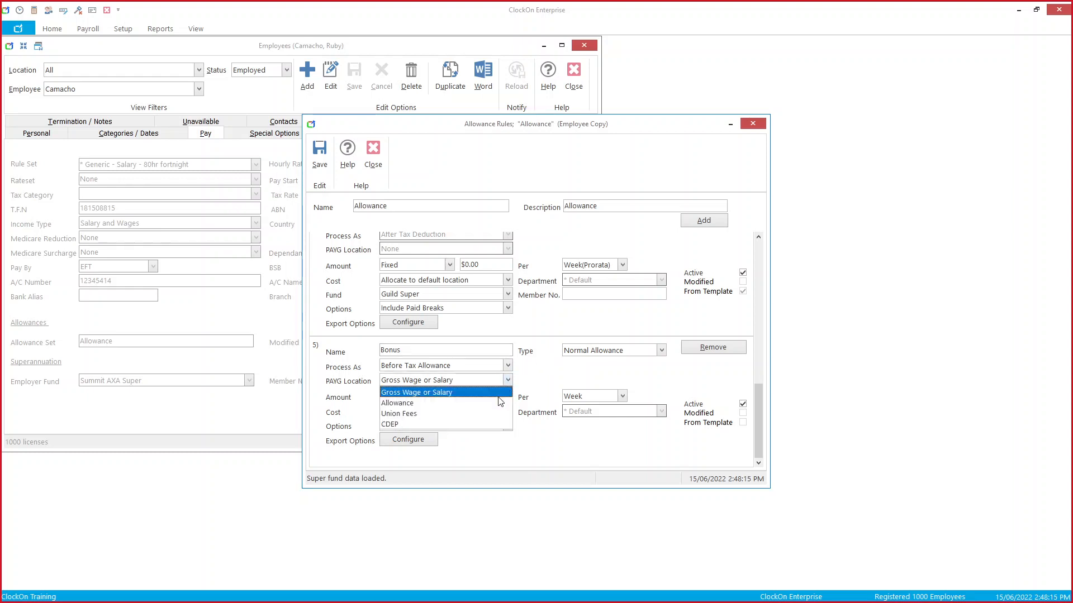
{"action": "left_click", "coordinate": [500, 403]}
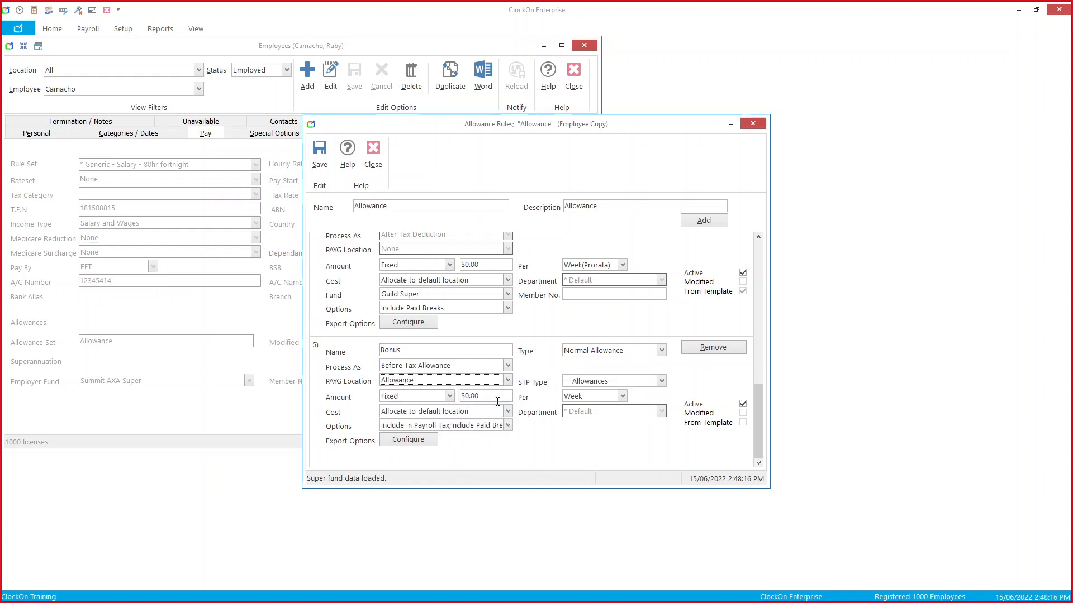
{"action": "left_click", "coordinate": [652, 383]}
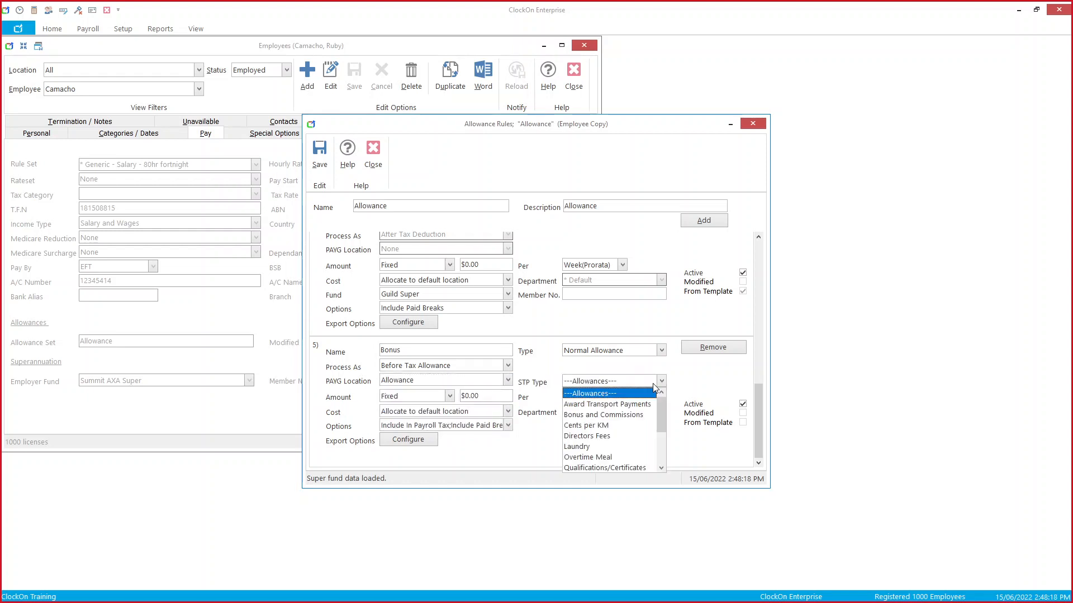
{"action": "left_click", "coordinate": [645, 415]}
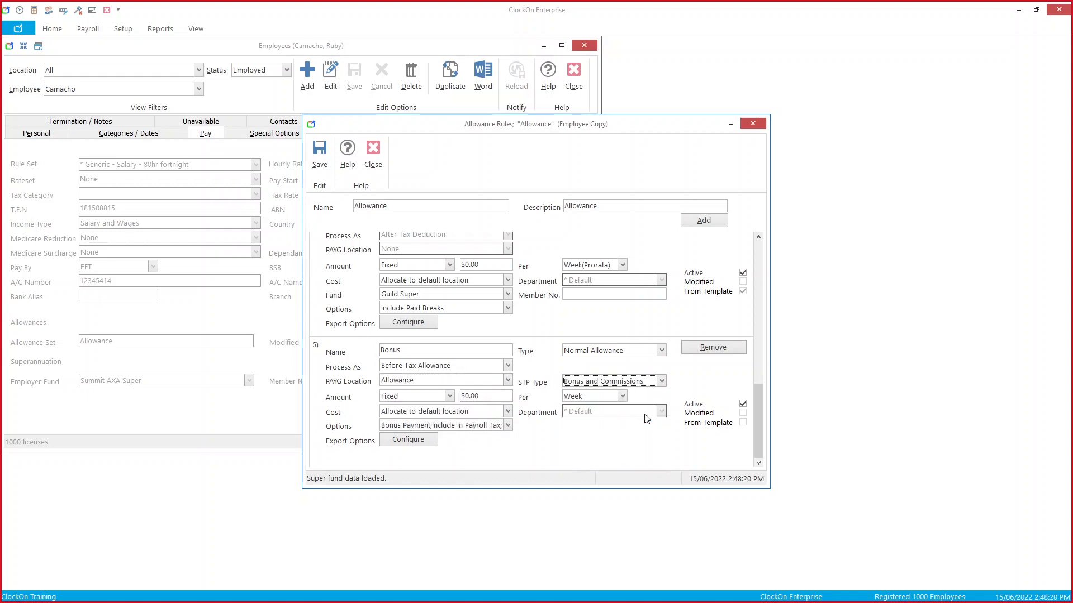
Step: Check the Bonus options, set it to apply per Pay Period, and close the allowance rules
{"action": "left_click", "coordinate": [507, 425]}
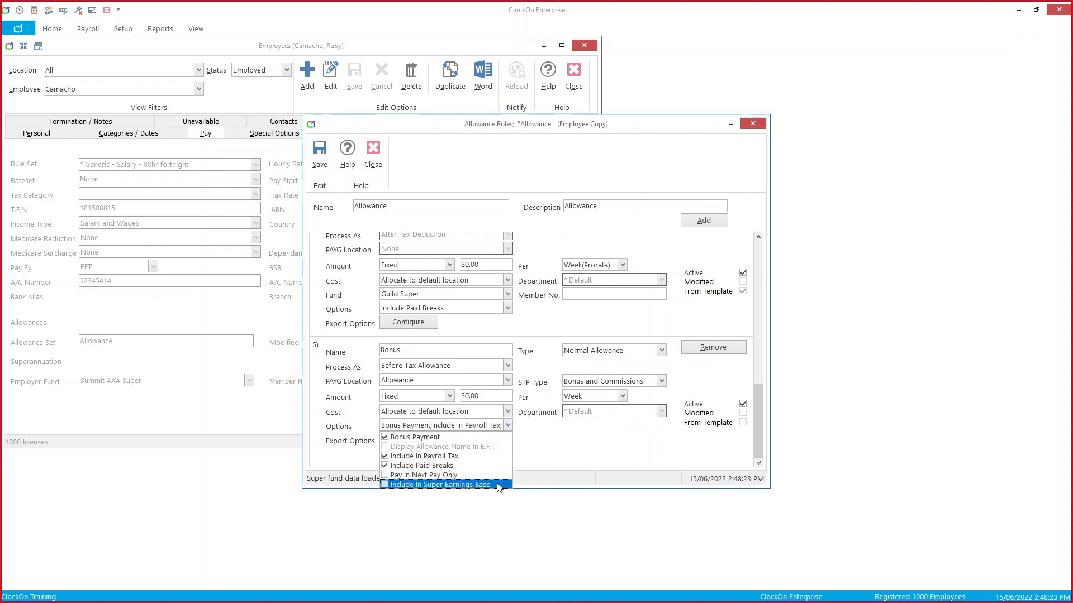
{"action": "left_click", "coordinate": [568, 468]}
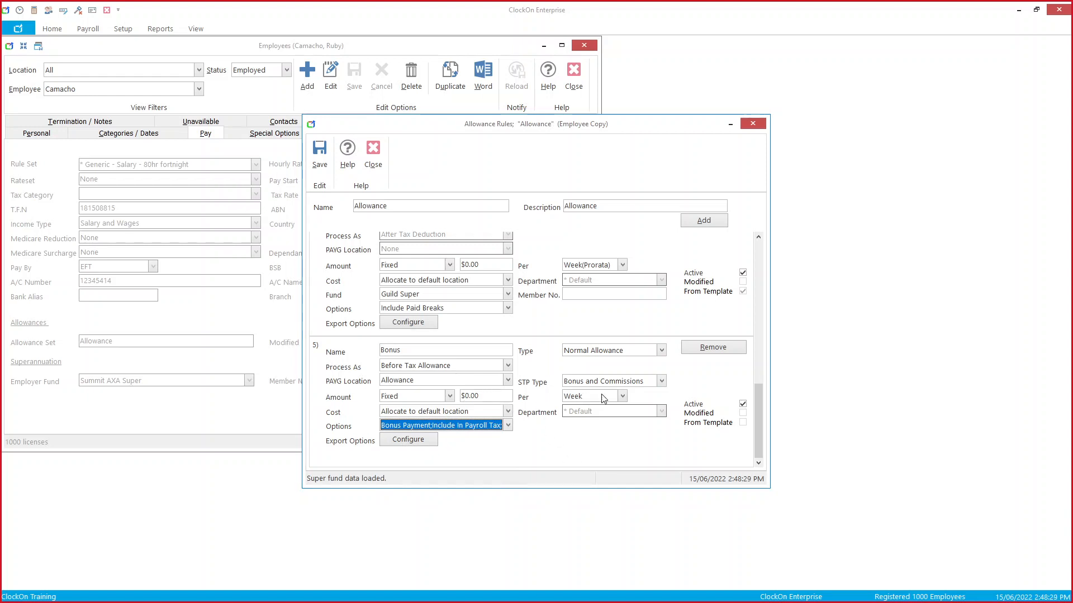
{"action": "left_click", "coordinate": [508, 426]}
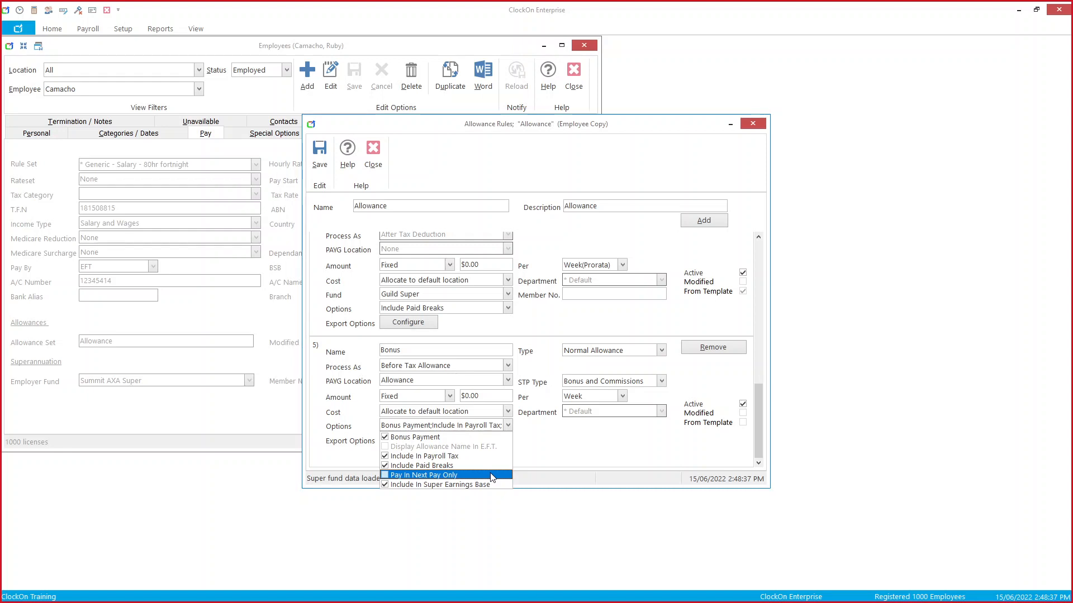
{"action": "left_click", "coordinate": [587, 458]}
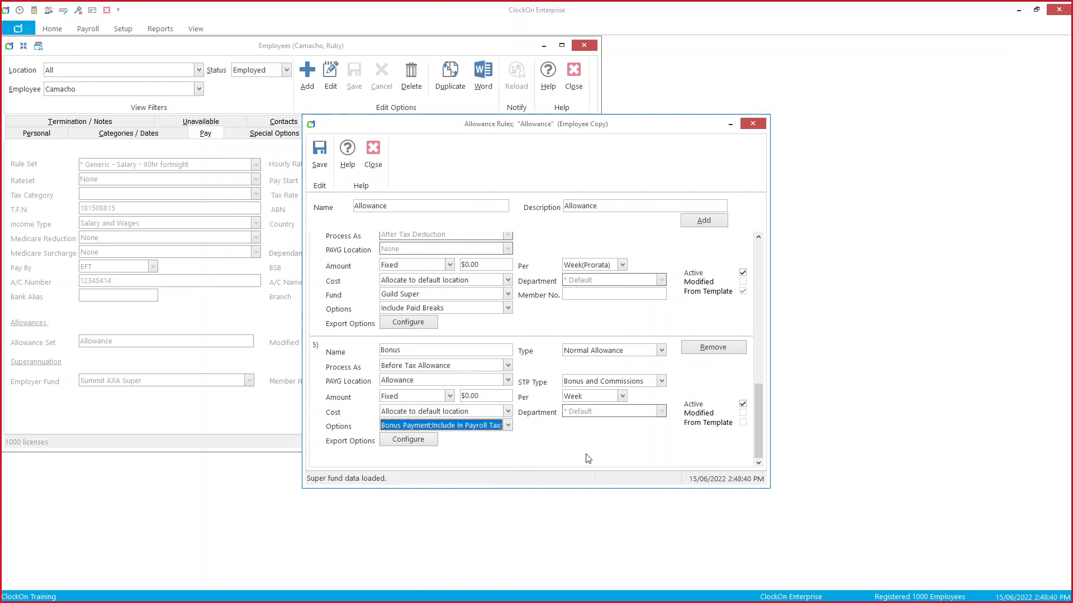
{"action": "left_click", "coordinate": [621, 397]}
{"action": "left_click", "coordinate": [605, 412]}
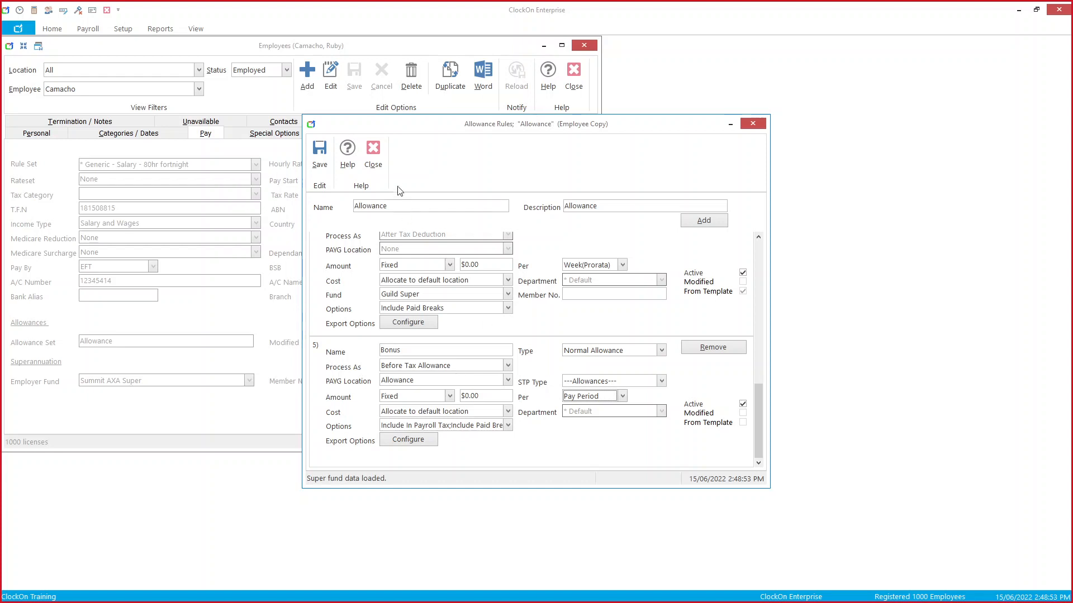
{"action": "left_click", "coordinate": [373, 156]}
Step: Close the employee records and start a new payroll run
{"action": "left_click", "coordinate": [577, 75]}
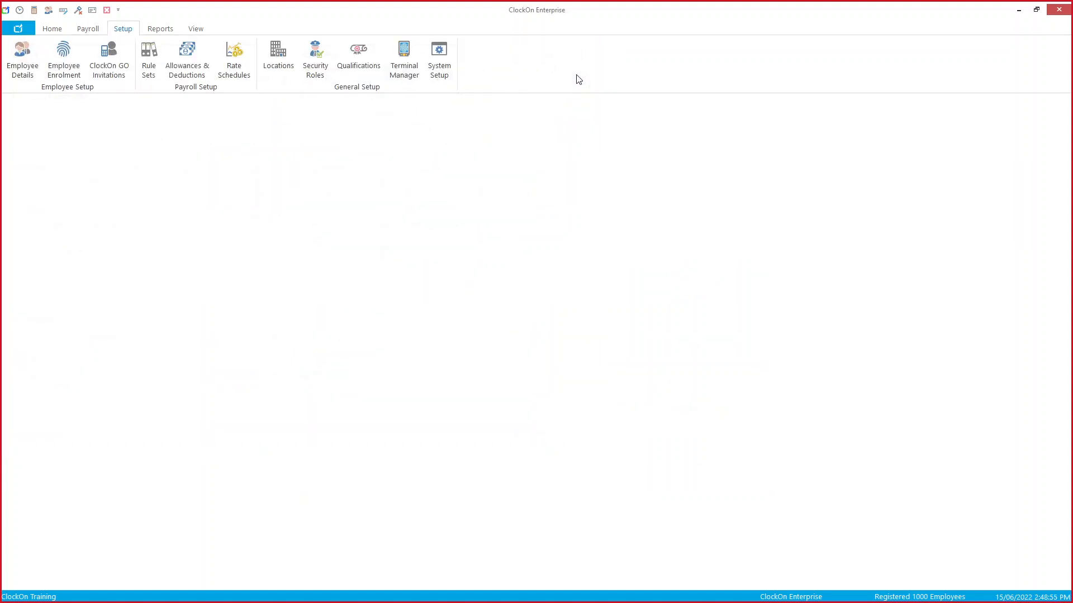
{"action": "left_click", "coordinate": [85, 28]}
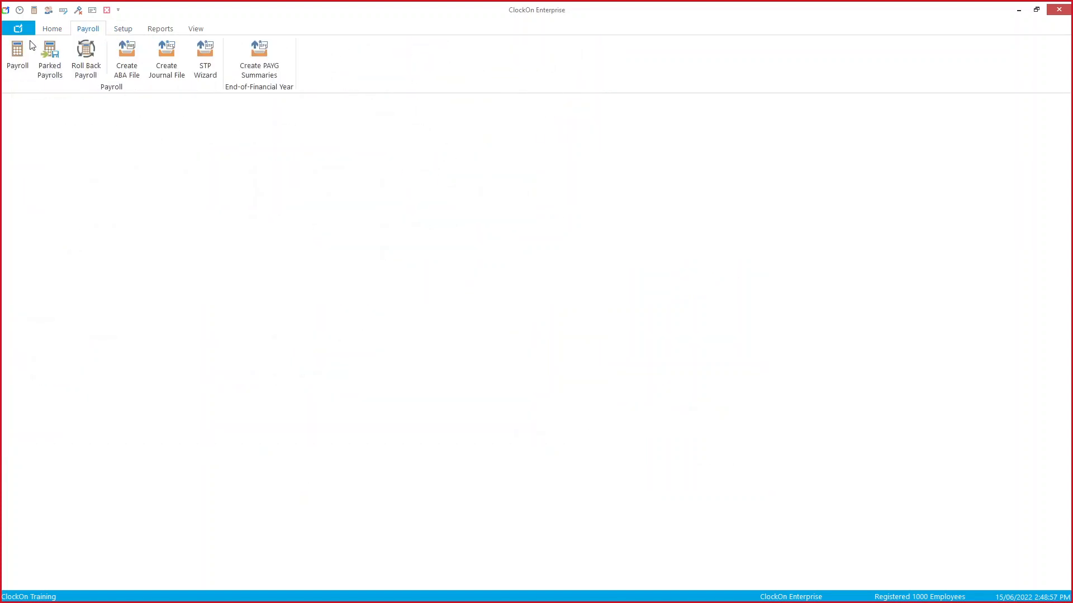
{"action": "left_click", "coordinate": [18, 53]}
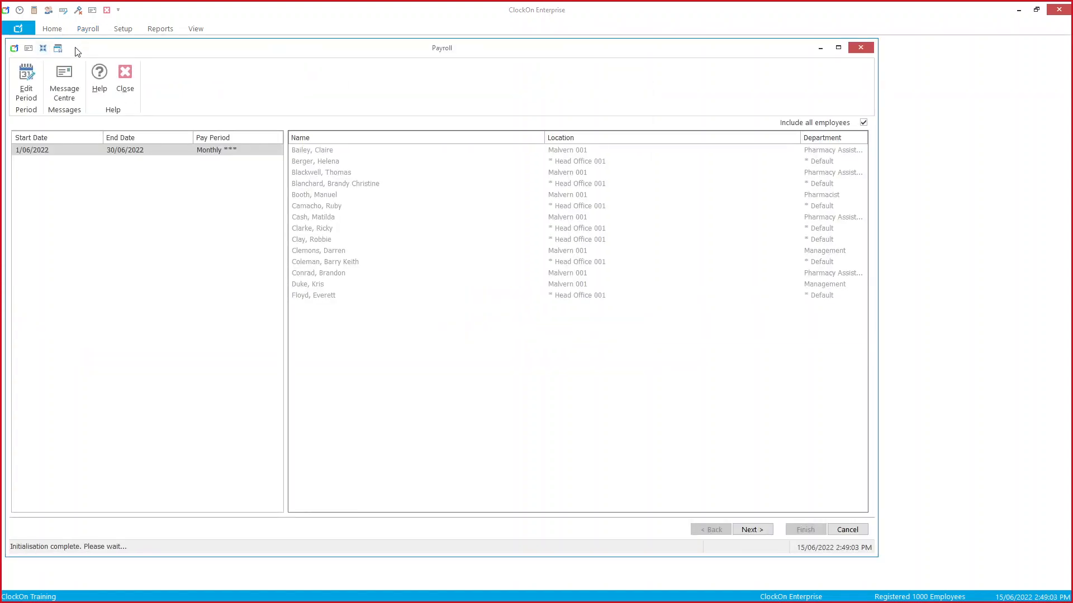
Step: Limit the payroll to the part-time pharmacy assistant, confirm payment date 15/06/2022, and view Payment Type - Medium
{"action": "left_click", "coordinate": [863, 123]}
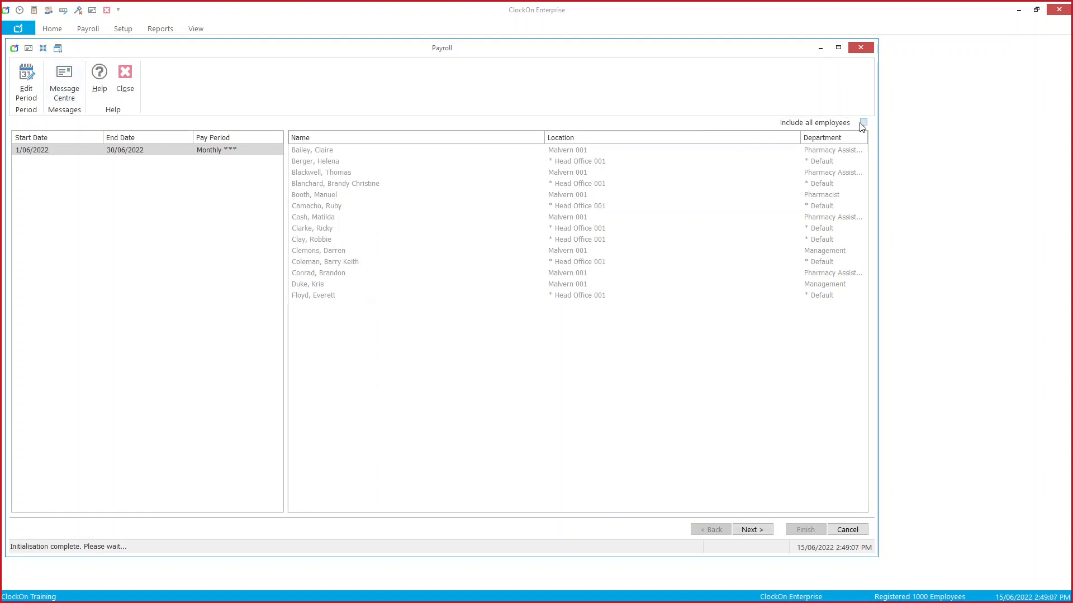
{"action": "left_click", "coordinate": [529, 276]}
{"action": "double_click", "coordinate": [531, 280]}
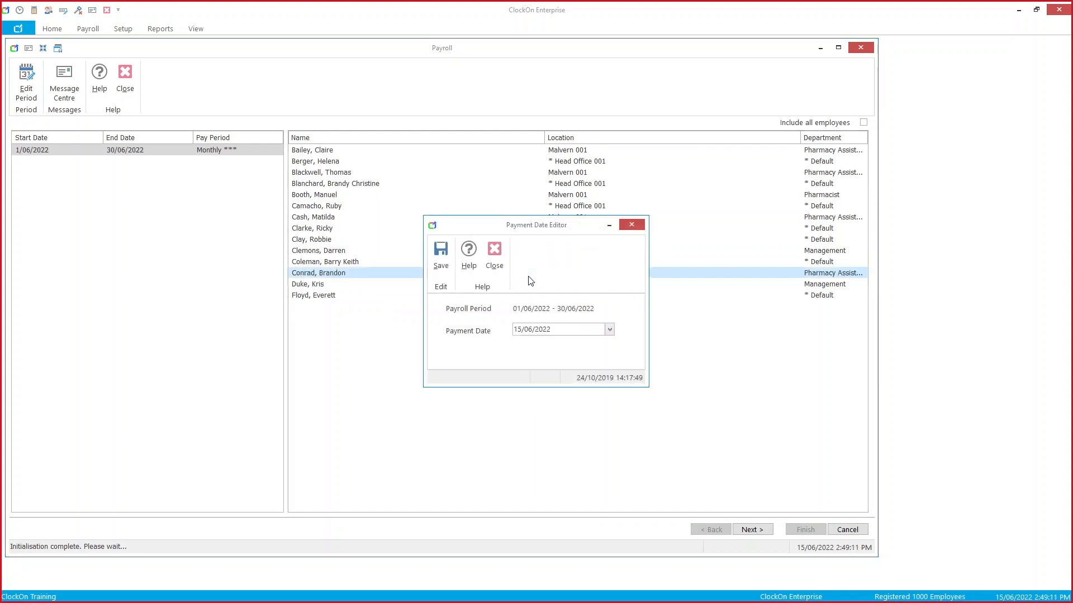
{"action": "left_click", "coordinate": [431, 262]}
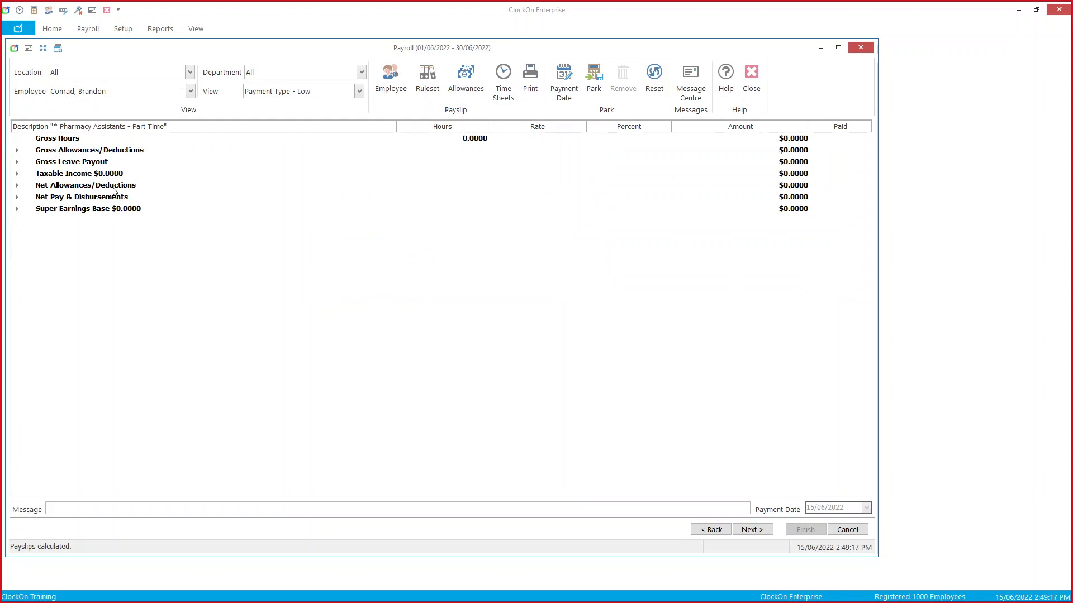
{"action": "left_click", "coordinate": [360, 91]}
{"action": "left_click", "coordinate": [359, 112]}
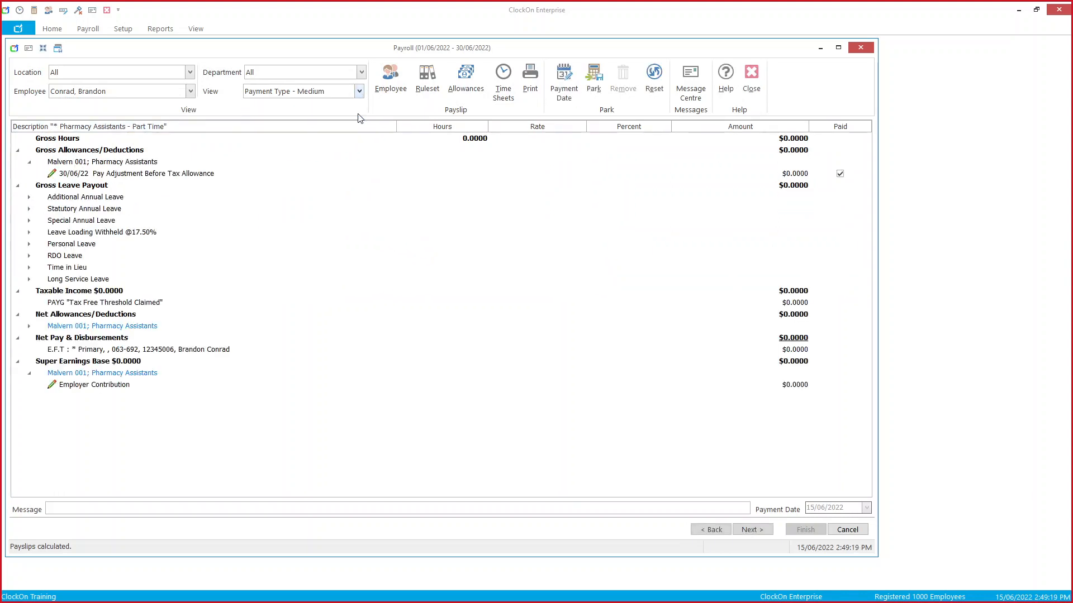
Step: Clear the payslip's allowance rules and add a Directors Fees rule with PAYG location Allowance
{"action": "left_click", "coordinate": [457, 93]}
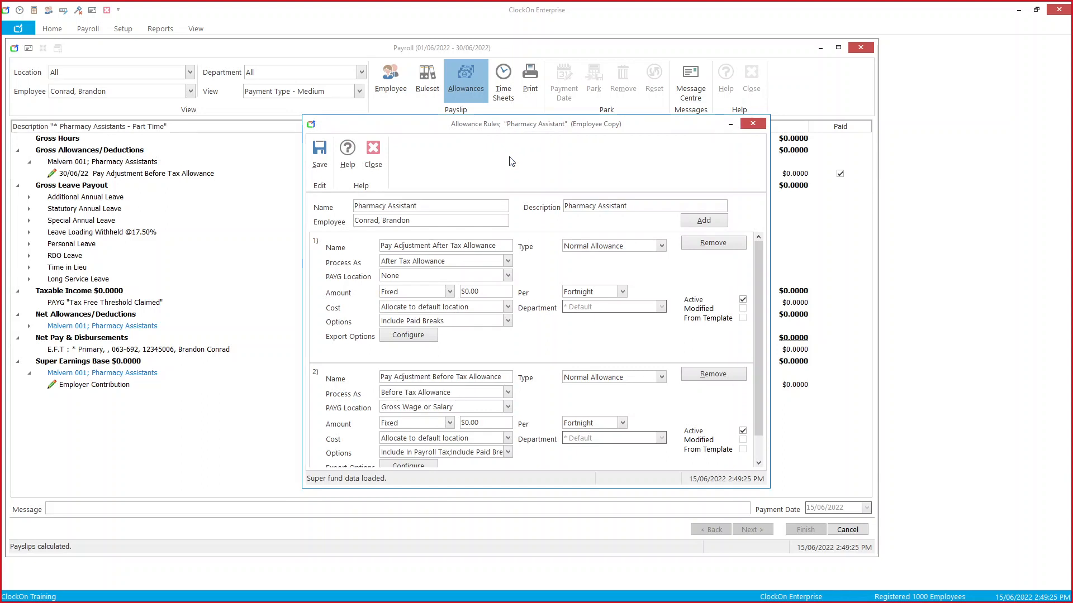
{"action": "left_click", "coordinate": [728, 244]}
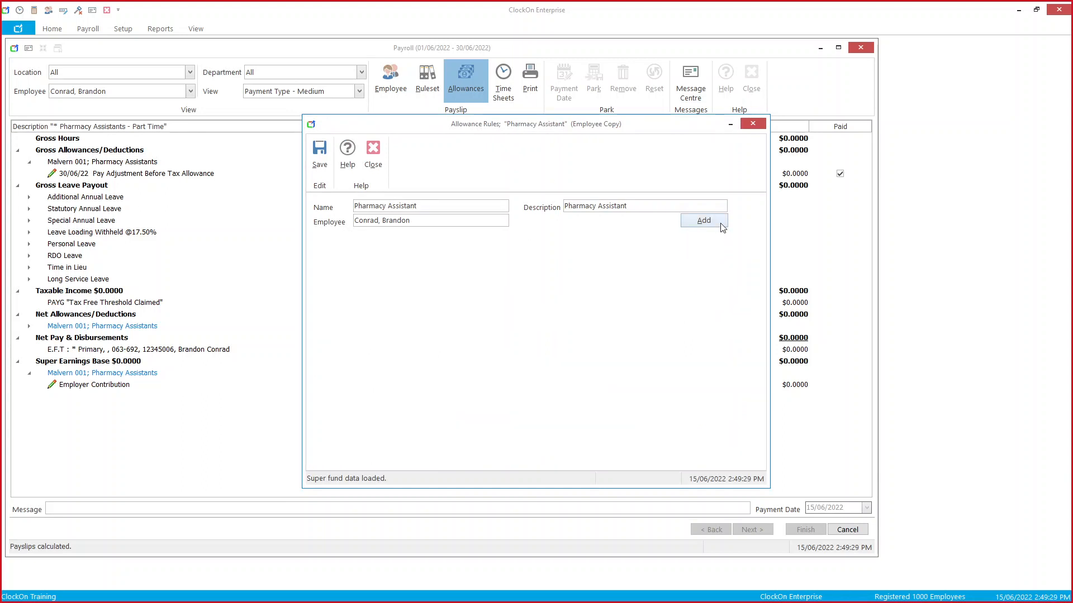
{"action": "left_click", "coordinate": [717, 221]}
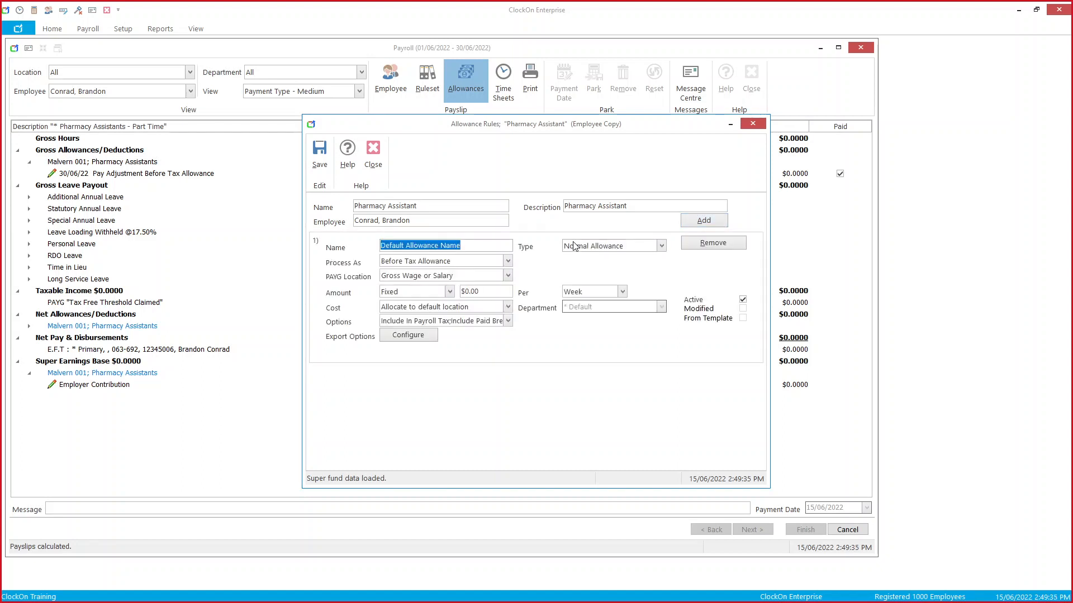
{"action": "type", "text": "Directors Fees"}
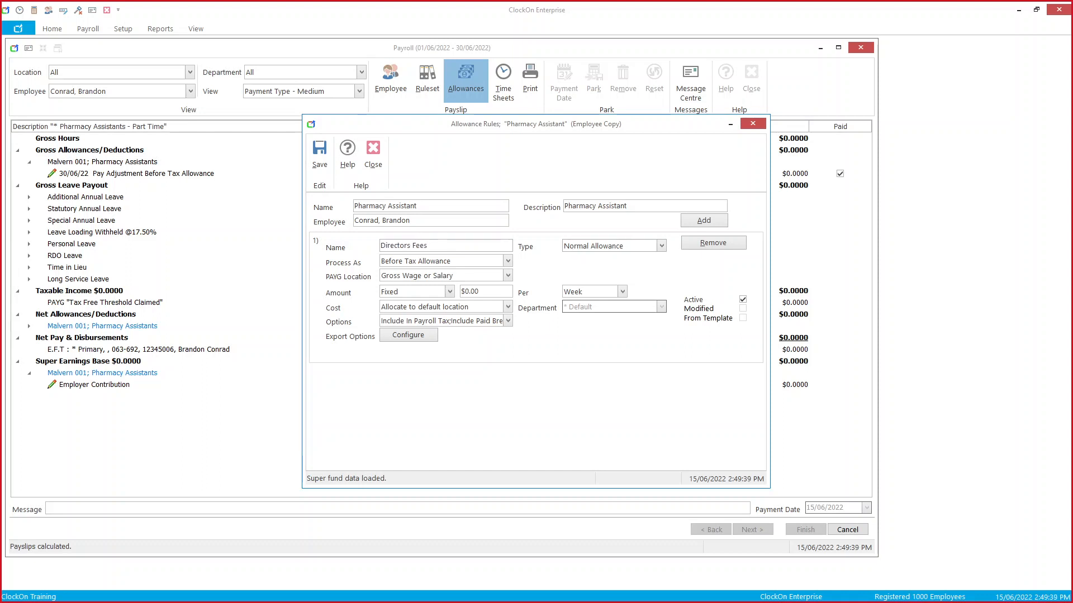
{"action": "left_click", "coordinate": [507, 276]}
{"action": "left_click", "coordinate": [413, 298]}
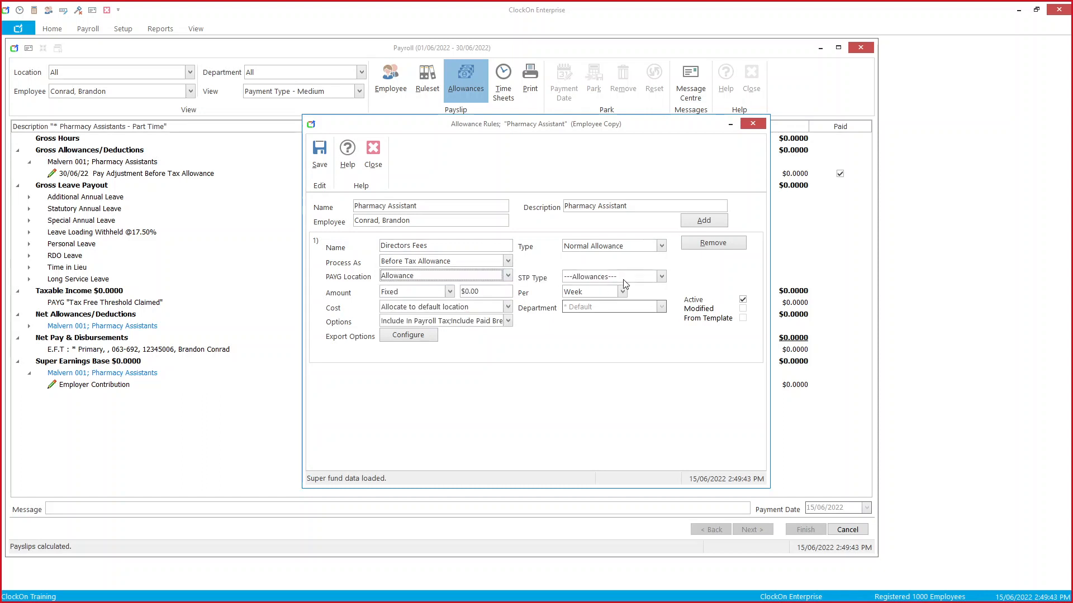
Step: Give Directors Fees STP type Directors Fees, per Pay Period, included in super earnings base
{"action": "left_click", "coordinate": [650, 277]}
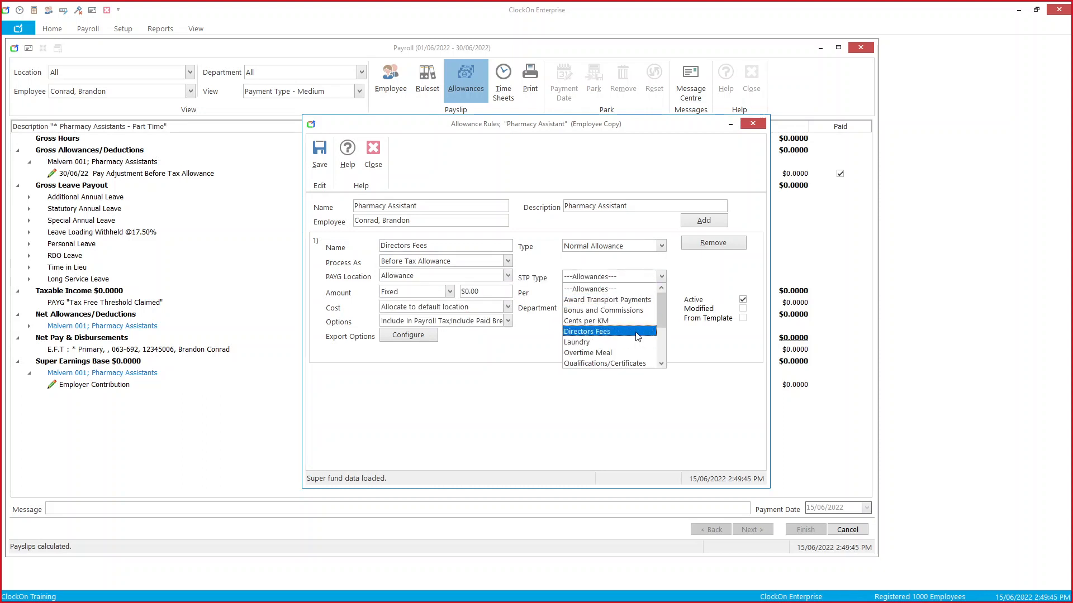
{"action": "left_click", "coordinate": [638, 333]}
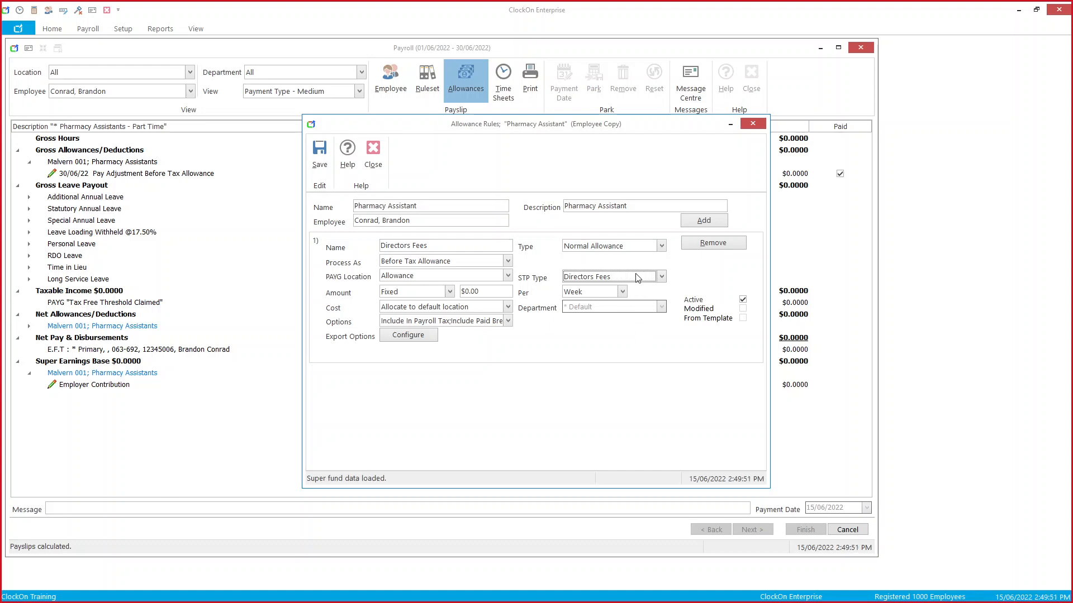
{"action": "left_click", "coordinate": [623, 292]}
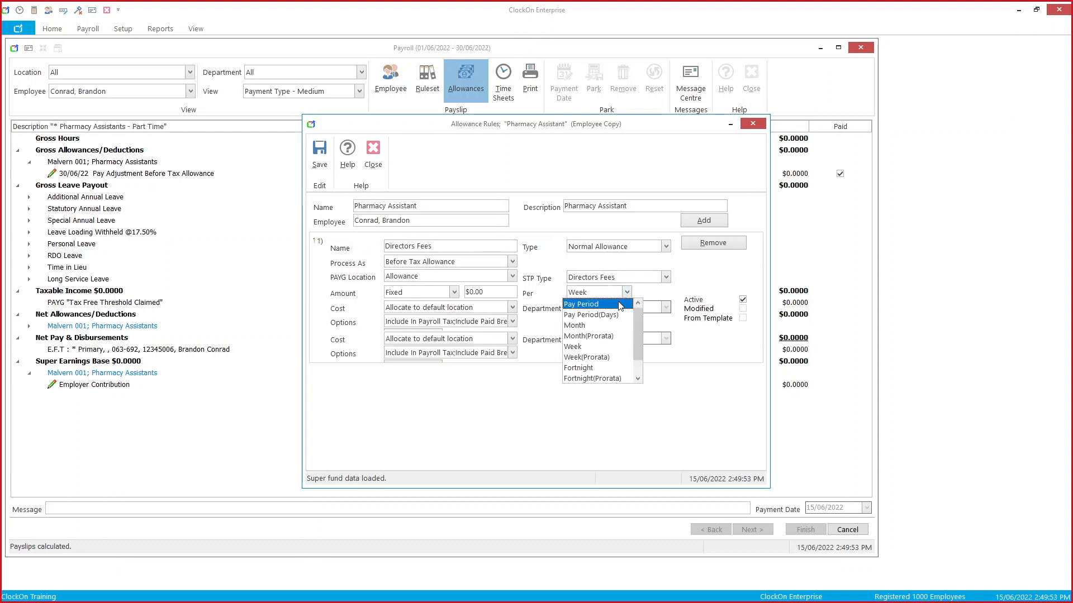
{"action": "left_click", "coordinate": [620, 305]}
{"action": "left_click", "coordinate": [595, 277]}
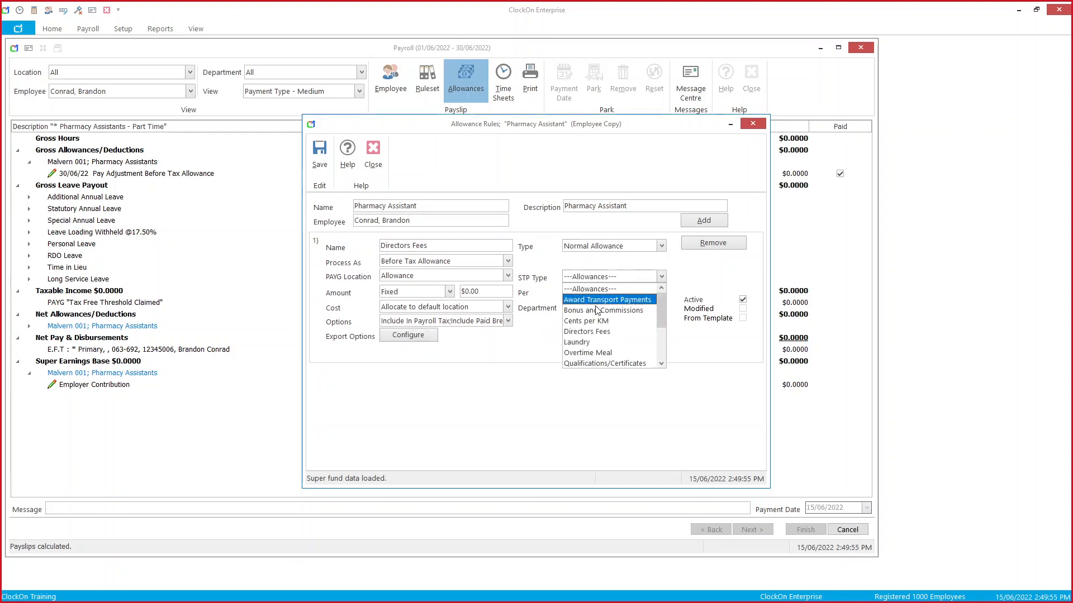
{"action": "left_click", "coordinate": [597, 333]}
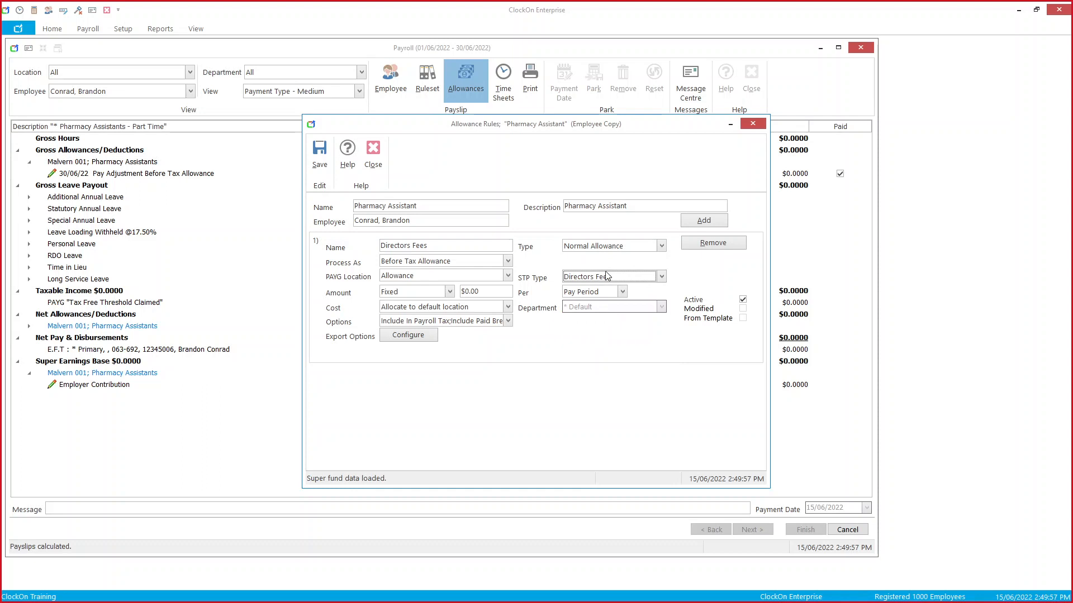
{"action": "left_click", "coordinate": [508, 322]}
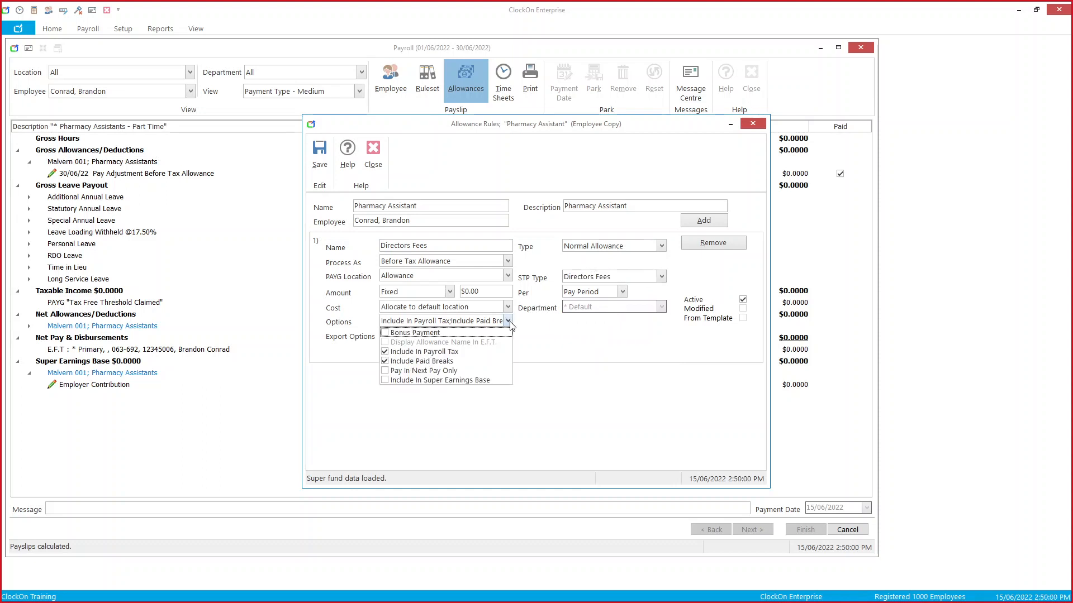
{"action": "left_click", "coordinate": [506, 382]}
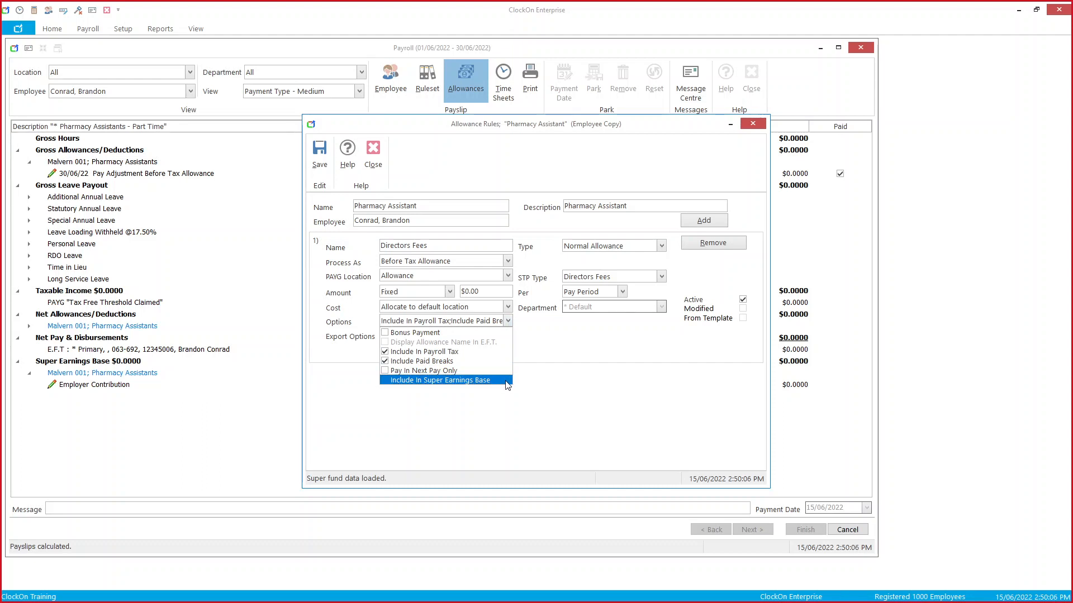
{"action": "left_click", "coordinate": [612, 347]}
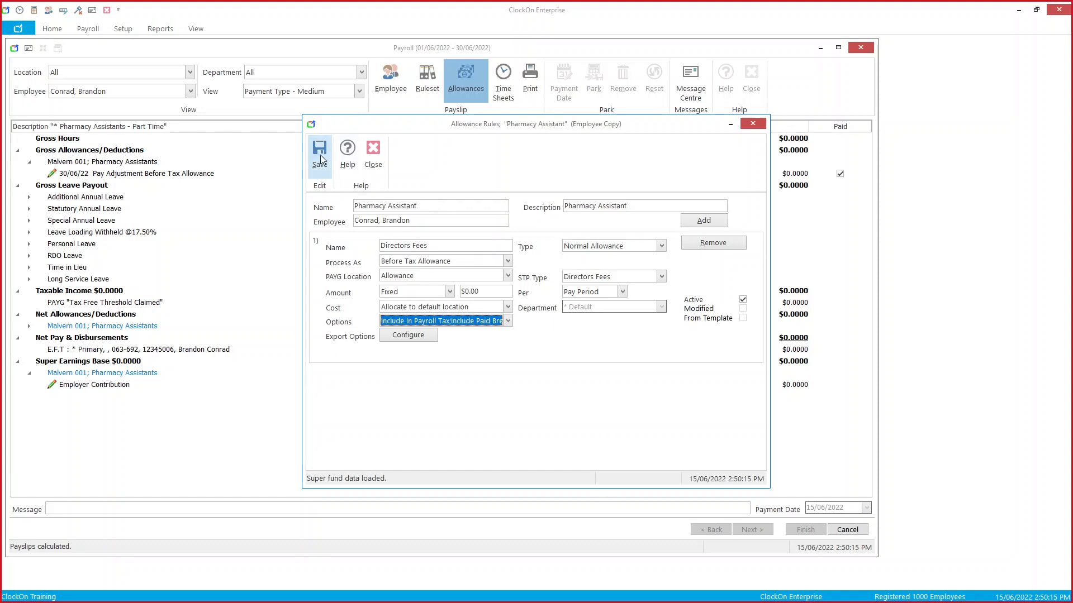
Step: Add a Salary Sacrifice rule of type Super Salary Sacrifice, applied per Pay Period
{"action": "left_click", "coordinate": [722, 222]}
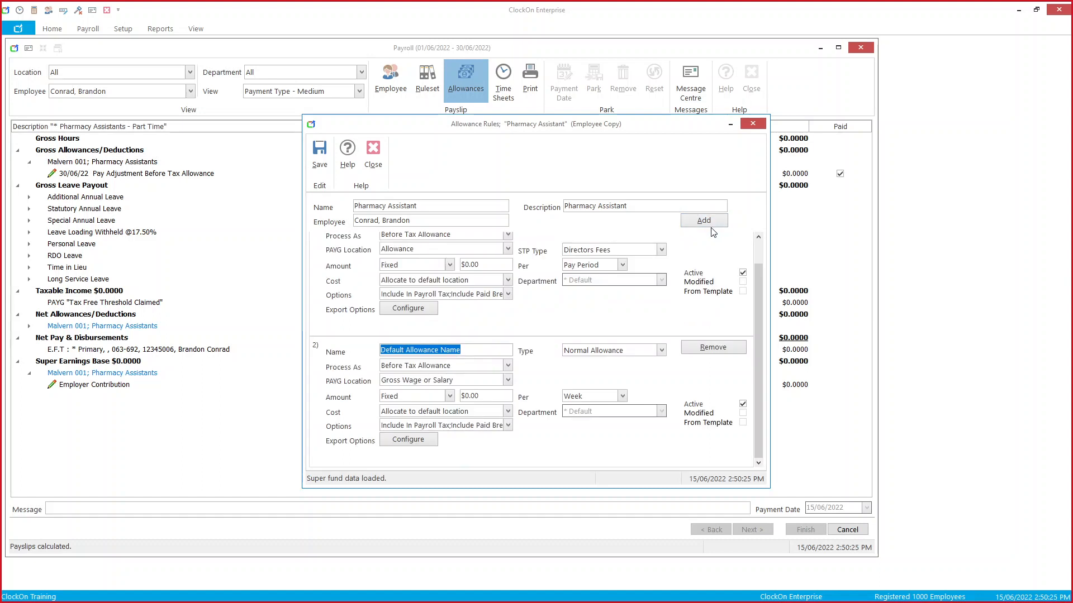
{"action": "type", "text": "Salary"}
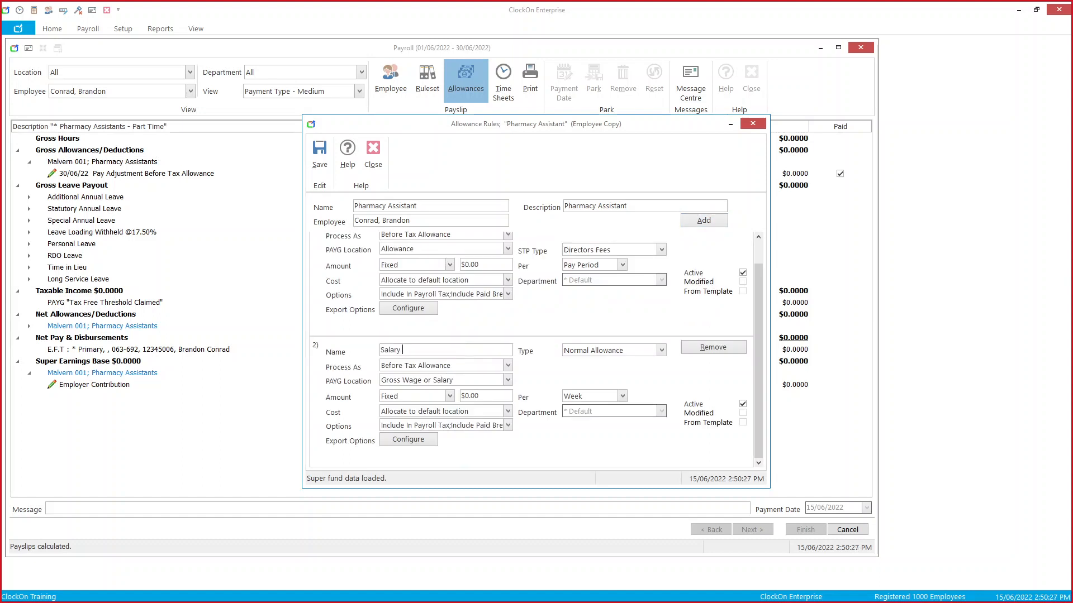
{"action": "type", "text": " Sacrifice"}
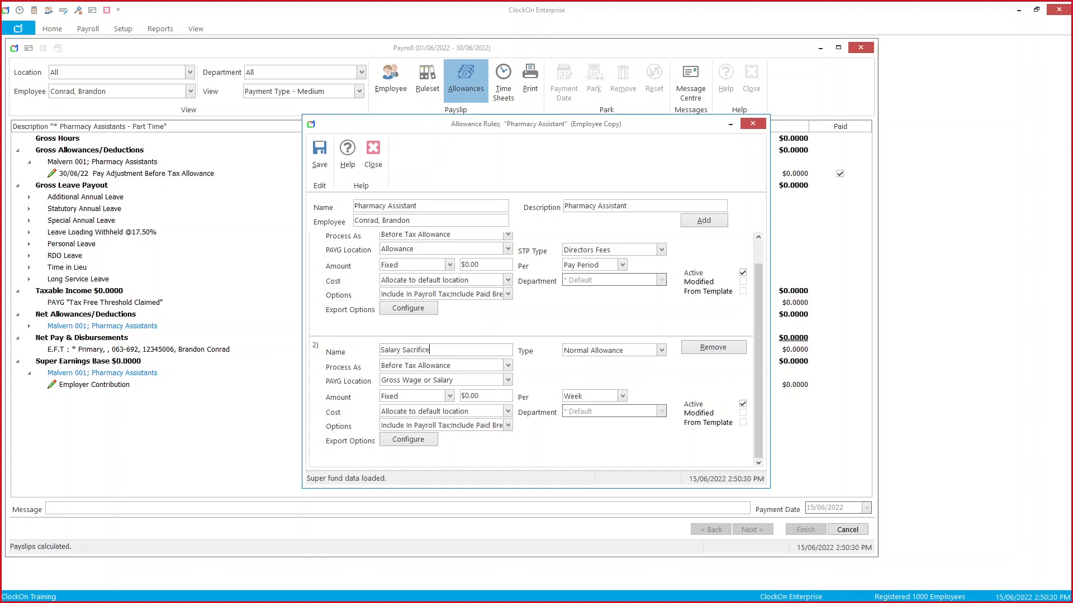
{"action": "left_click", "coordinate": [662, 350]}
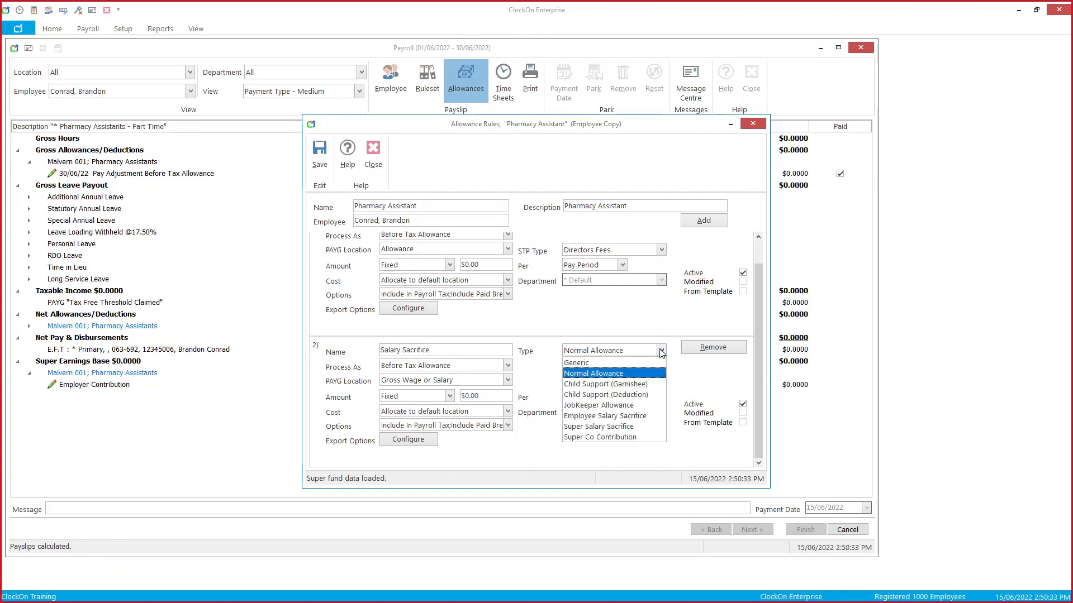
{"action": "left_click", "coordinate": [645, 427]}
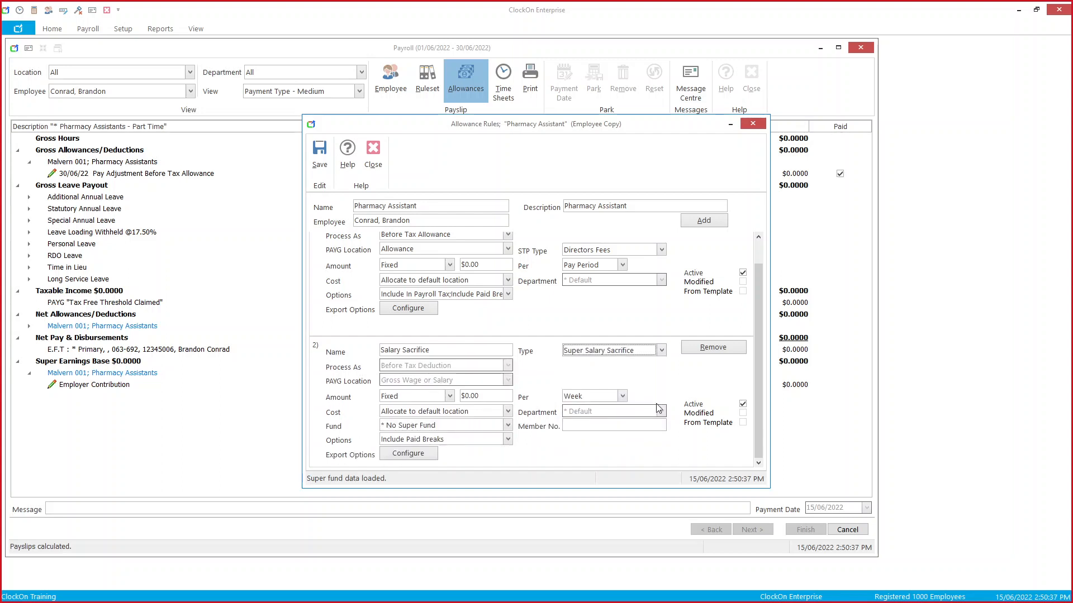
{"action": "left_click", "coordinate": [613, 396]}
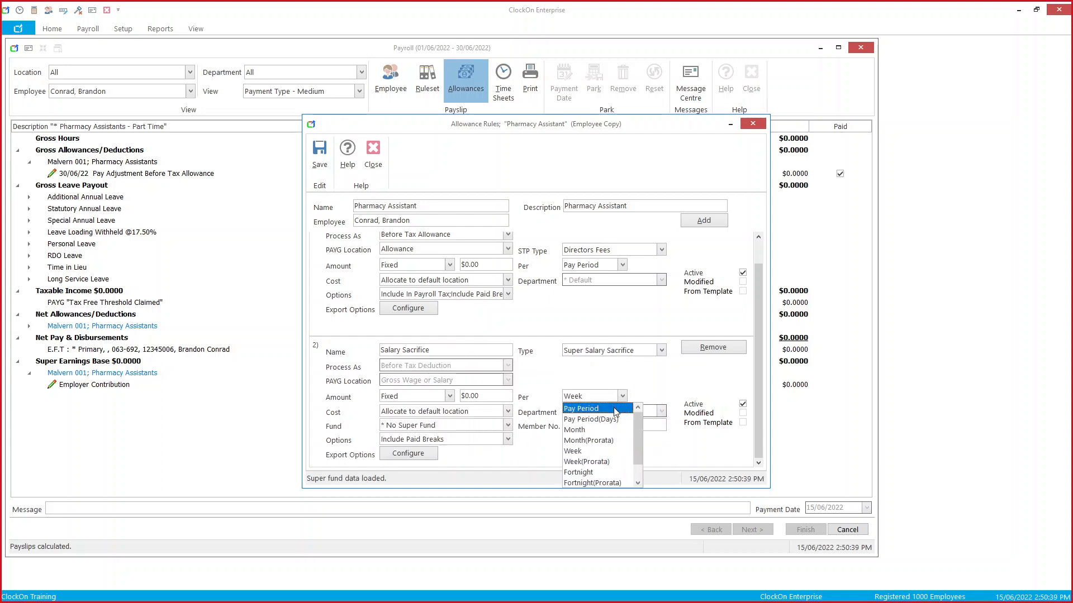
{"action": "left_click", "coordinate": [614, 411]}
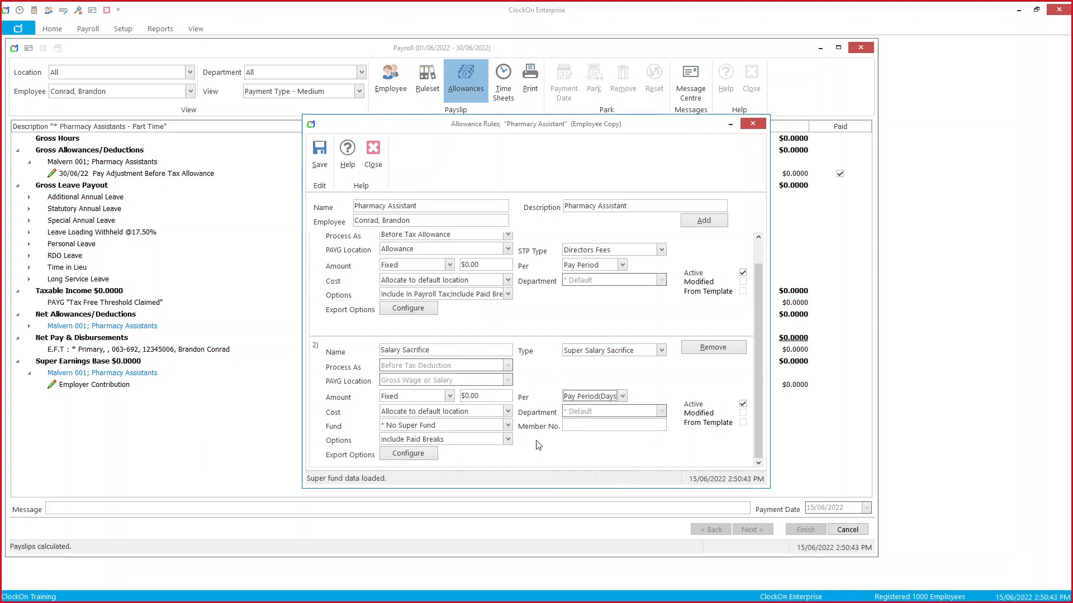
Step: Leave the super fund unset and save both allowance rules to the payslip
{"action": "left_click", "coordinate": [493, 425]}
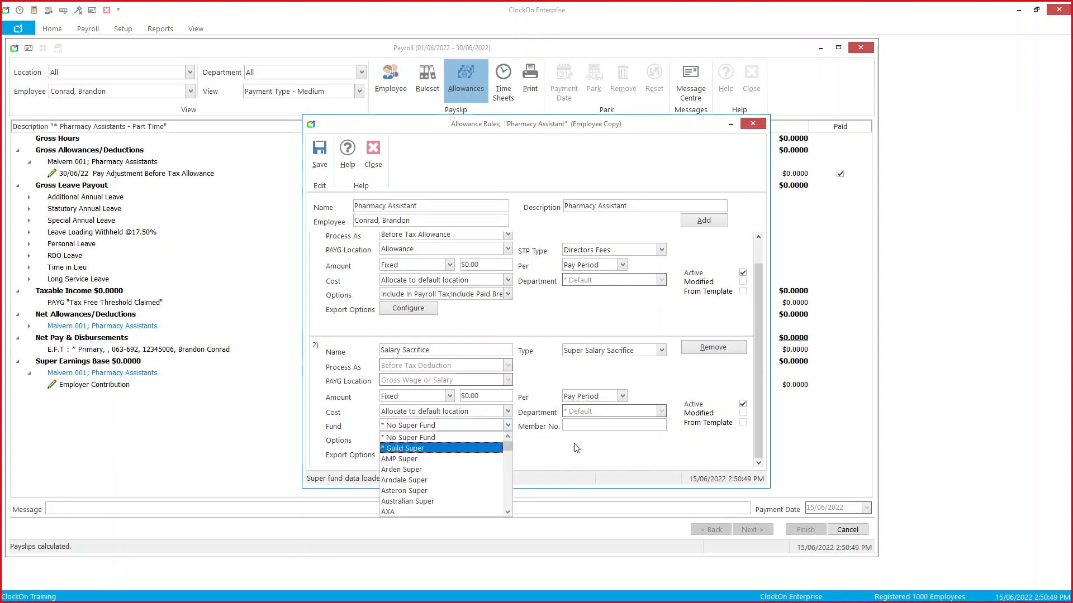
{"action": "left_click", "coordinate": [585, 428]}
{"action": "left_click", "coordinate": [608, 426]}
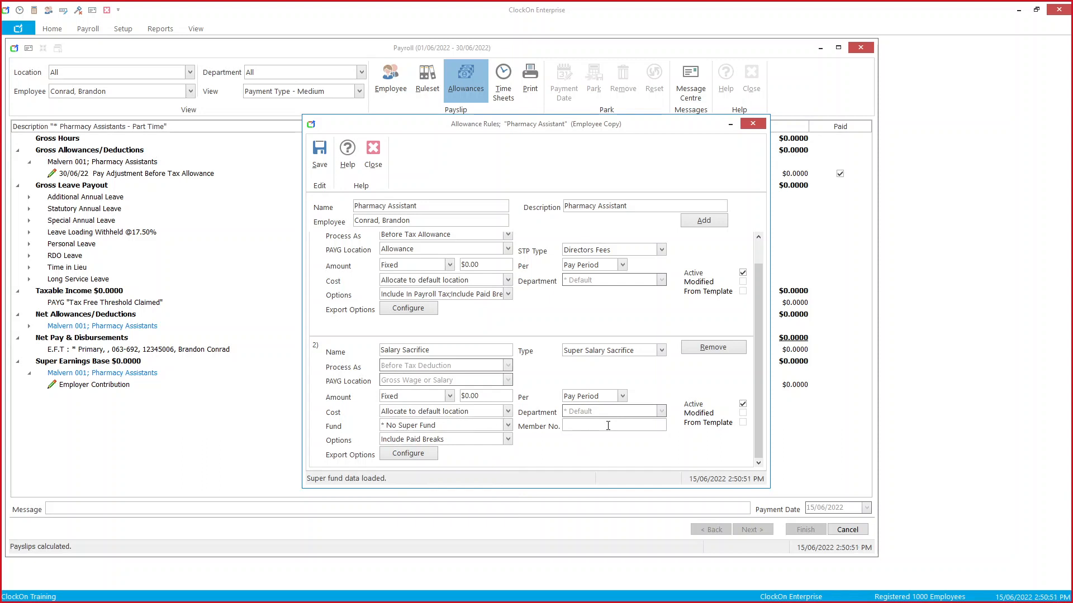
{"action": "left_click", "coordinate": [316, 168]}
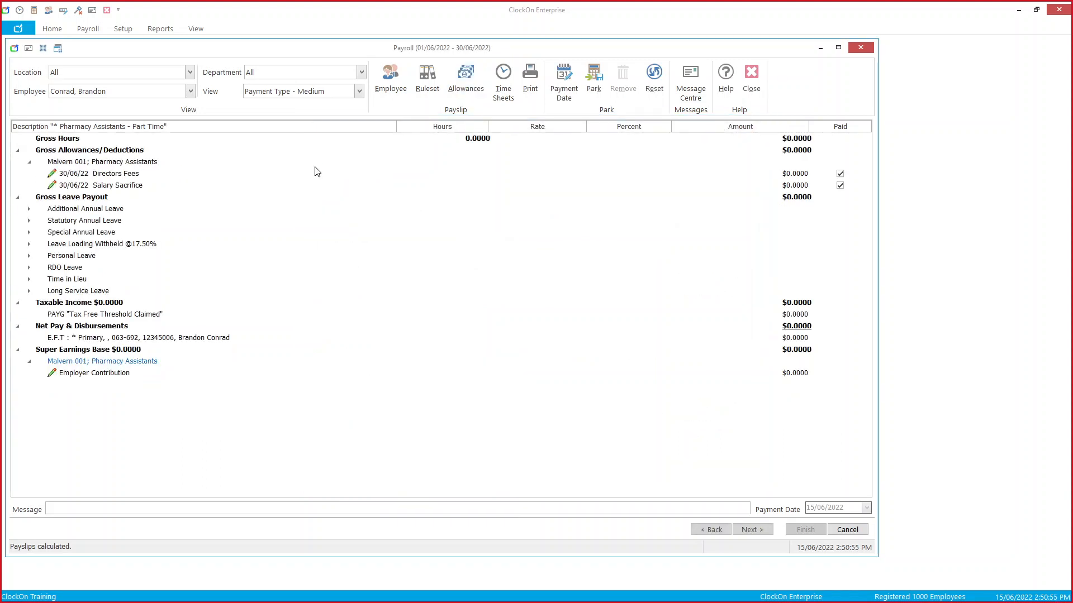
Step: Enter a Directors Fees amount of 2000 and an offsetting Salary Sacrifice deduction of 2000
{"action": "left_click", "coordinate": [795, 174]}
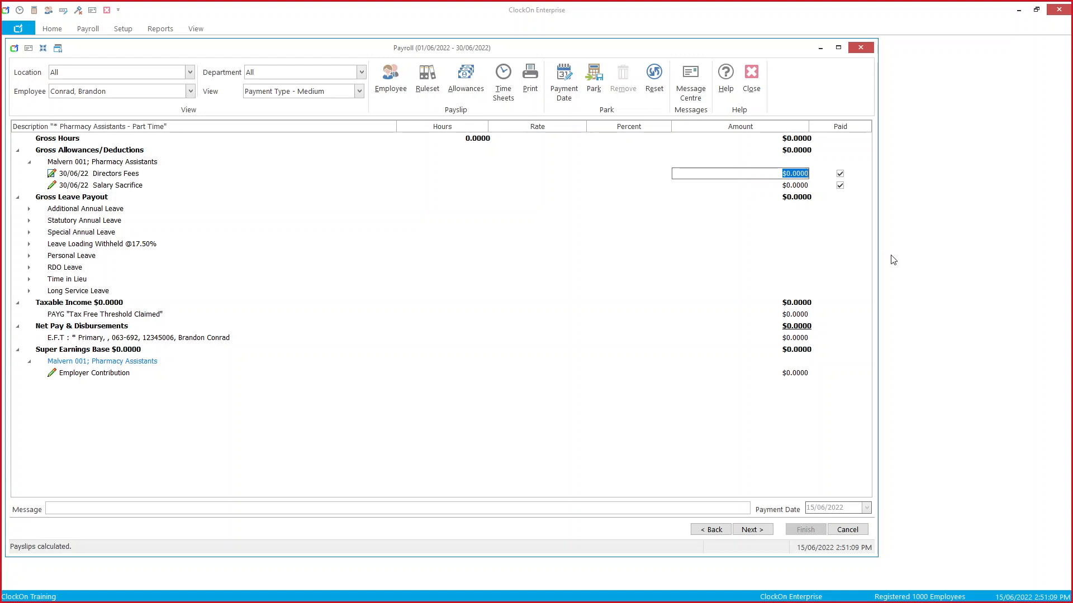
{"action": "type", "text": "2000"}
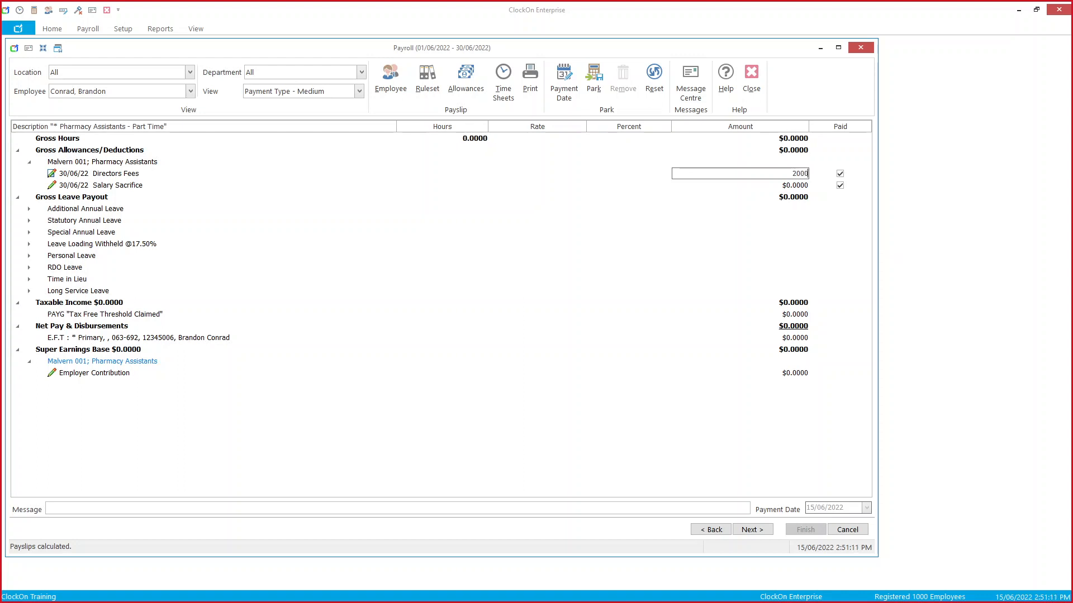
{"action": "key", "text": "Tab"}
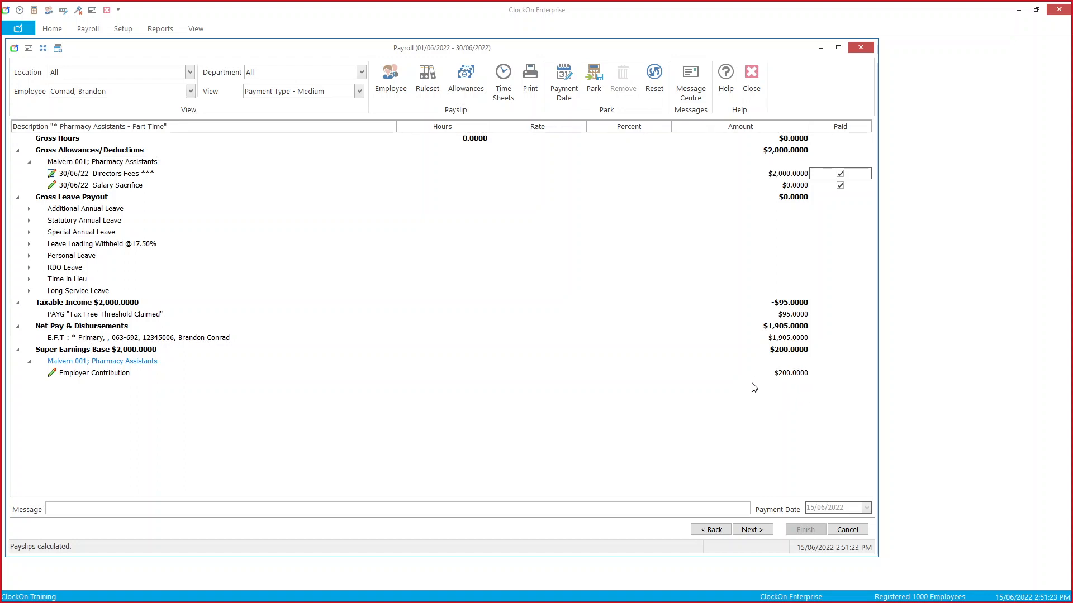
{"action": "left_click", "coordinate": [799, 187]}
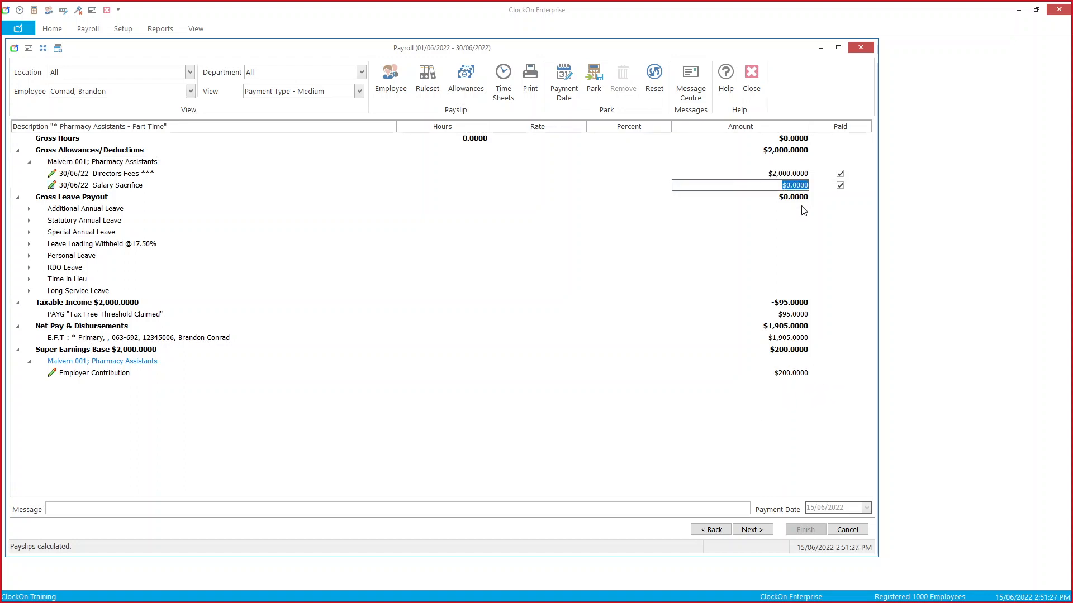
{"action": "type", "text": "2"}
{"action": "key", "text": "Tab"}
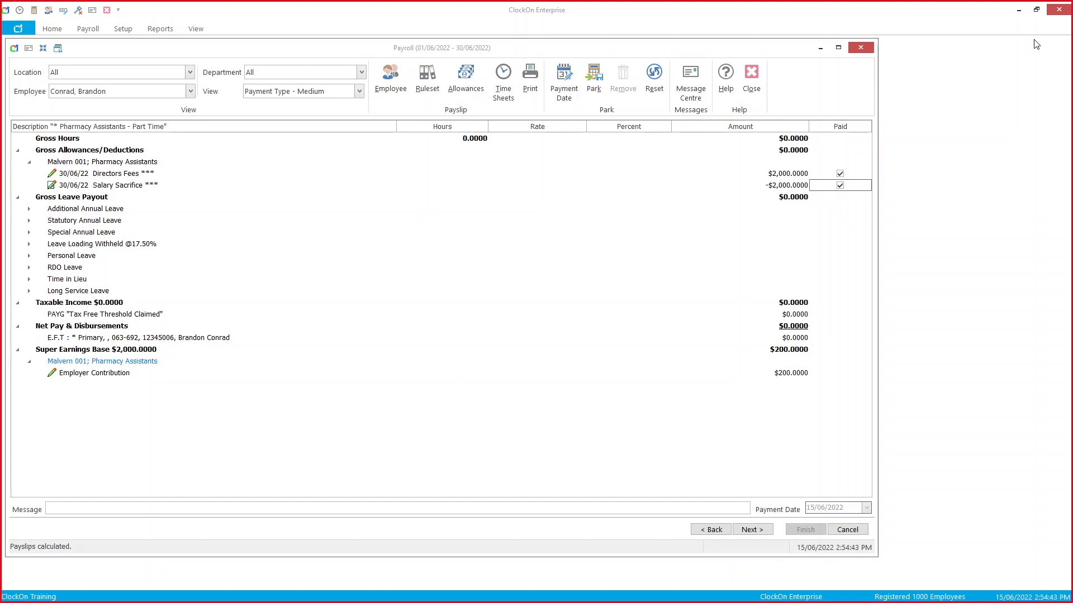
Step: Cancel the June payroll, confirming with Yes, and close ClockOn Enterprise
{"action": "left_click", "coordinate": [754, 77]}
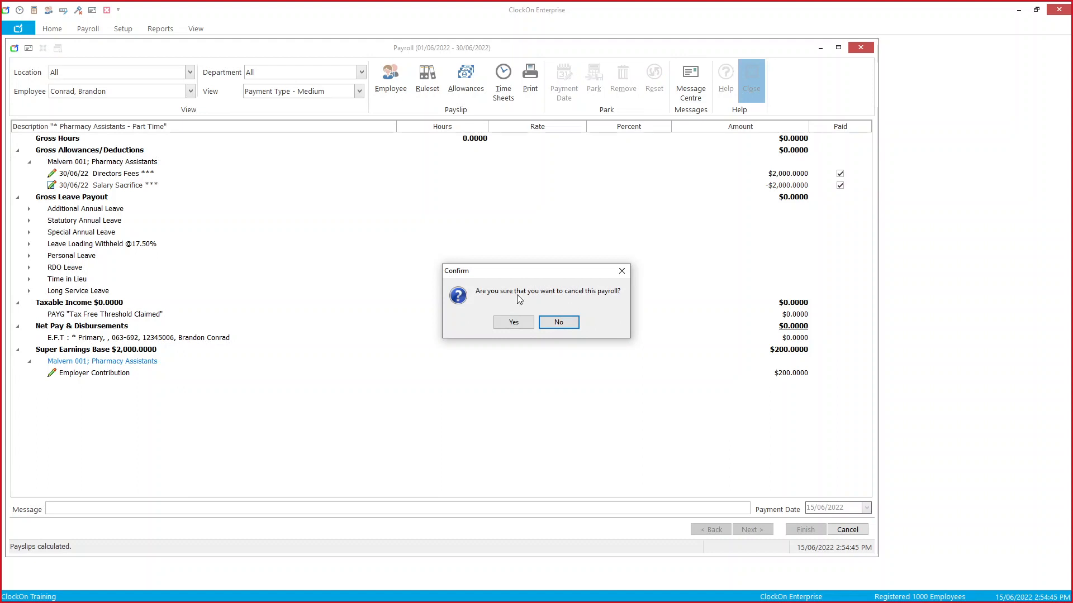
{"action": "left_click", "coordinate": [514, 322]}
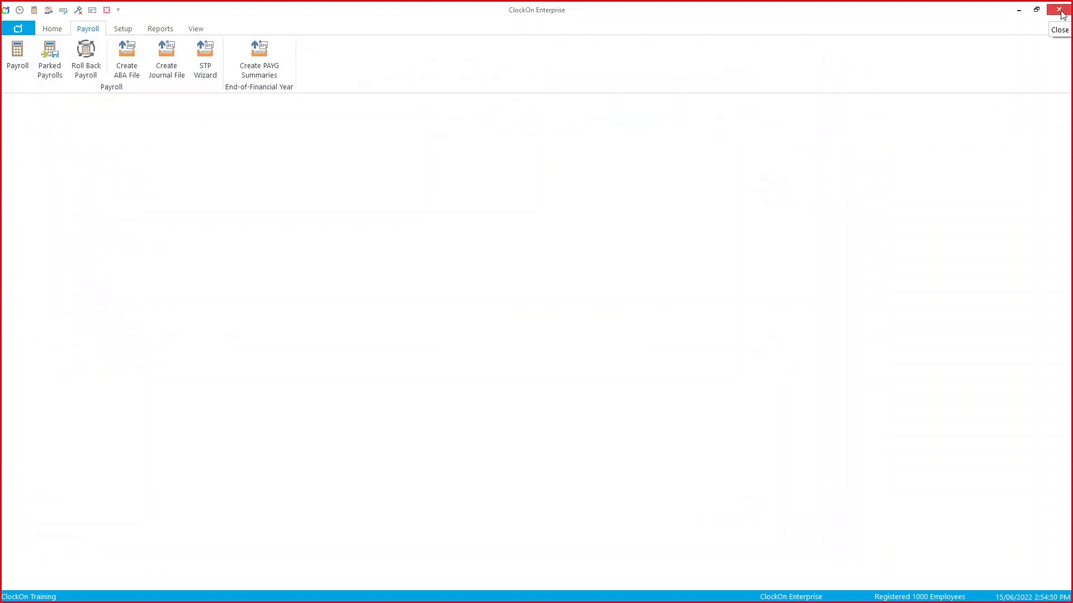
{"action": "left_click", "coordinate": [1058, 10]}
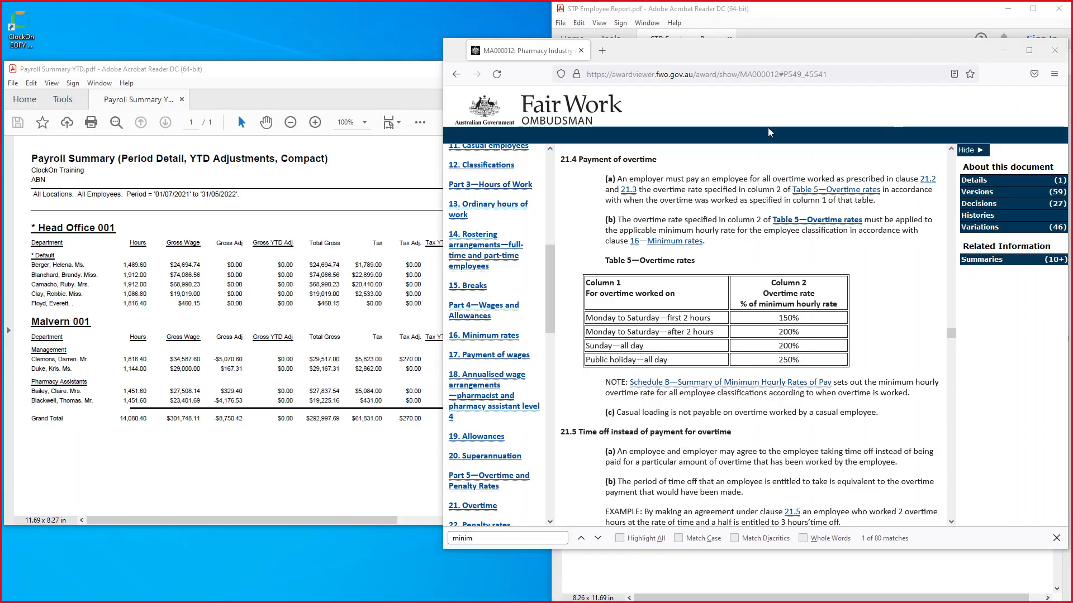
Step: Minimise the Fair Work award page, STP Employee Report and Payroll Summary windows
{"action": "left_click", "coordinate": [1003, 51]}
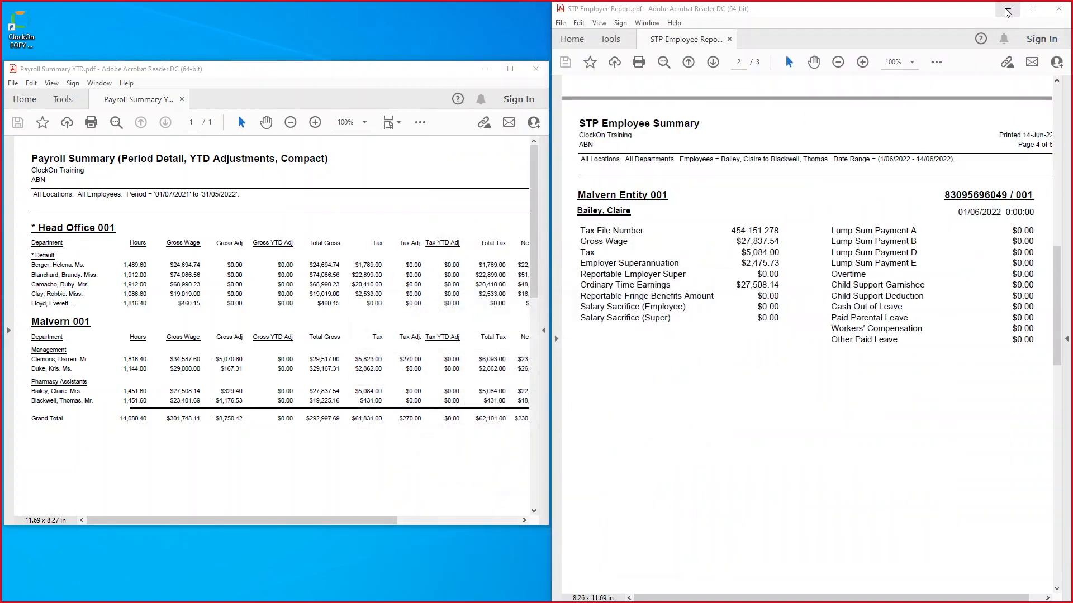
{"action": "left_click", "coordinate": [1007, 8]}
{"action": "left_click", "coordinate": [484, 68]}
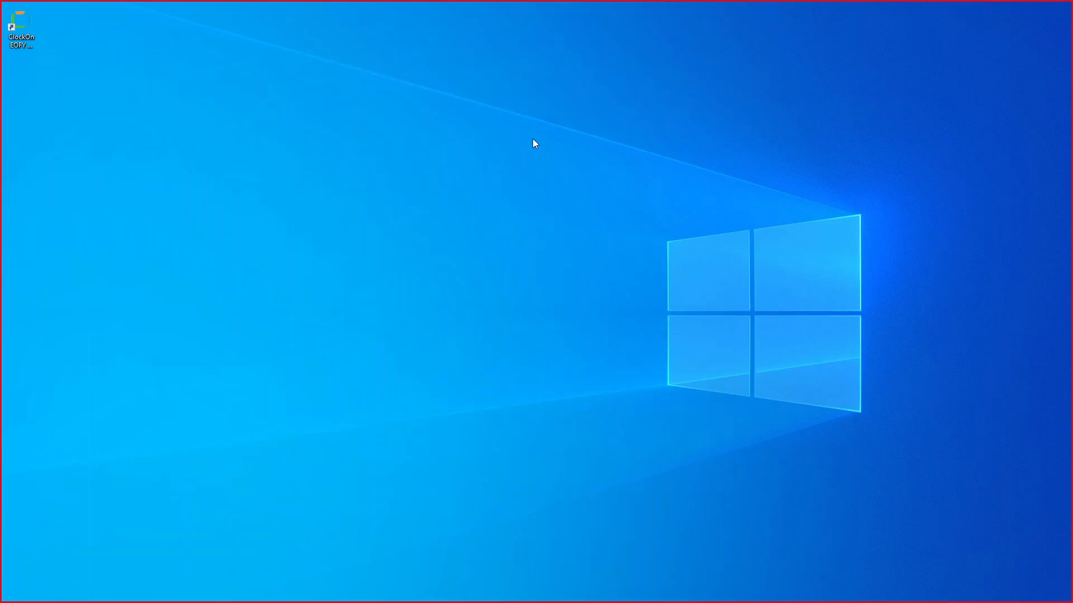